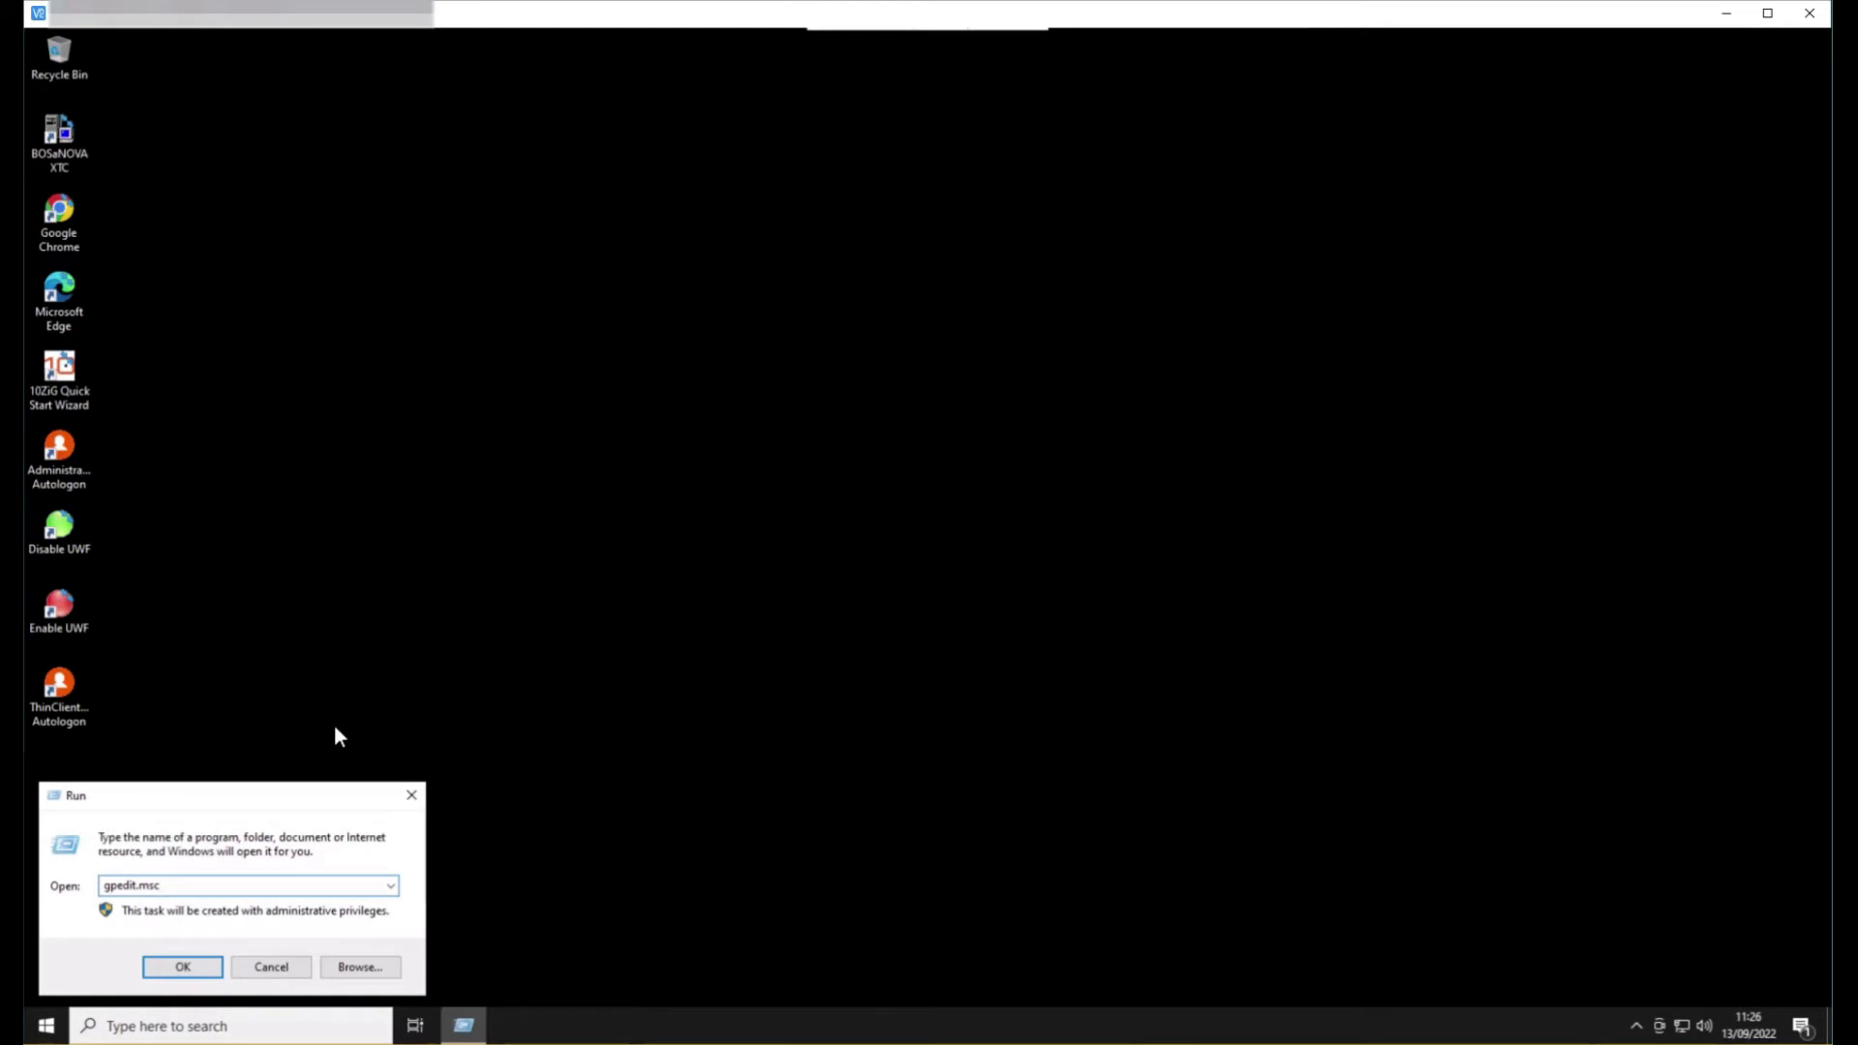
# Step: Open the maximized Local Group Policy Editor with gpedit.msc and show Computer Configuration > Administrative Templates > Windows Components > Windows Update
pyautogui.press('Return')
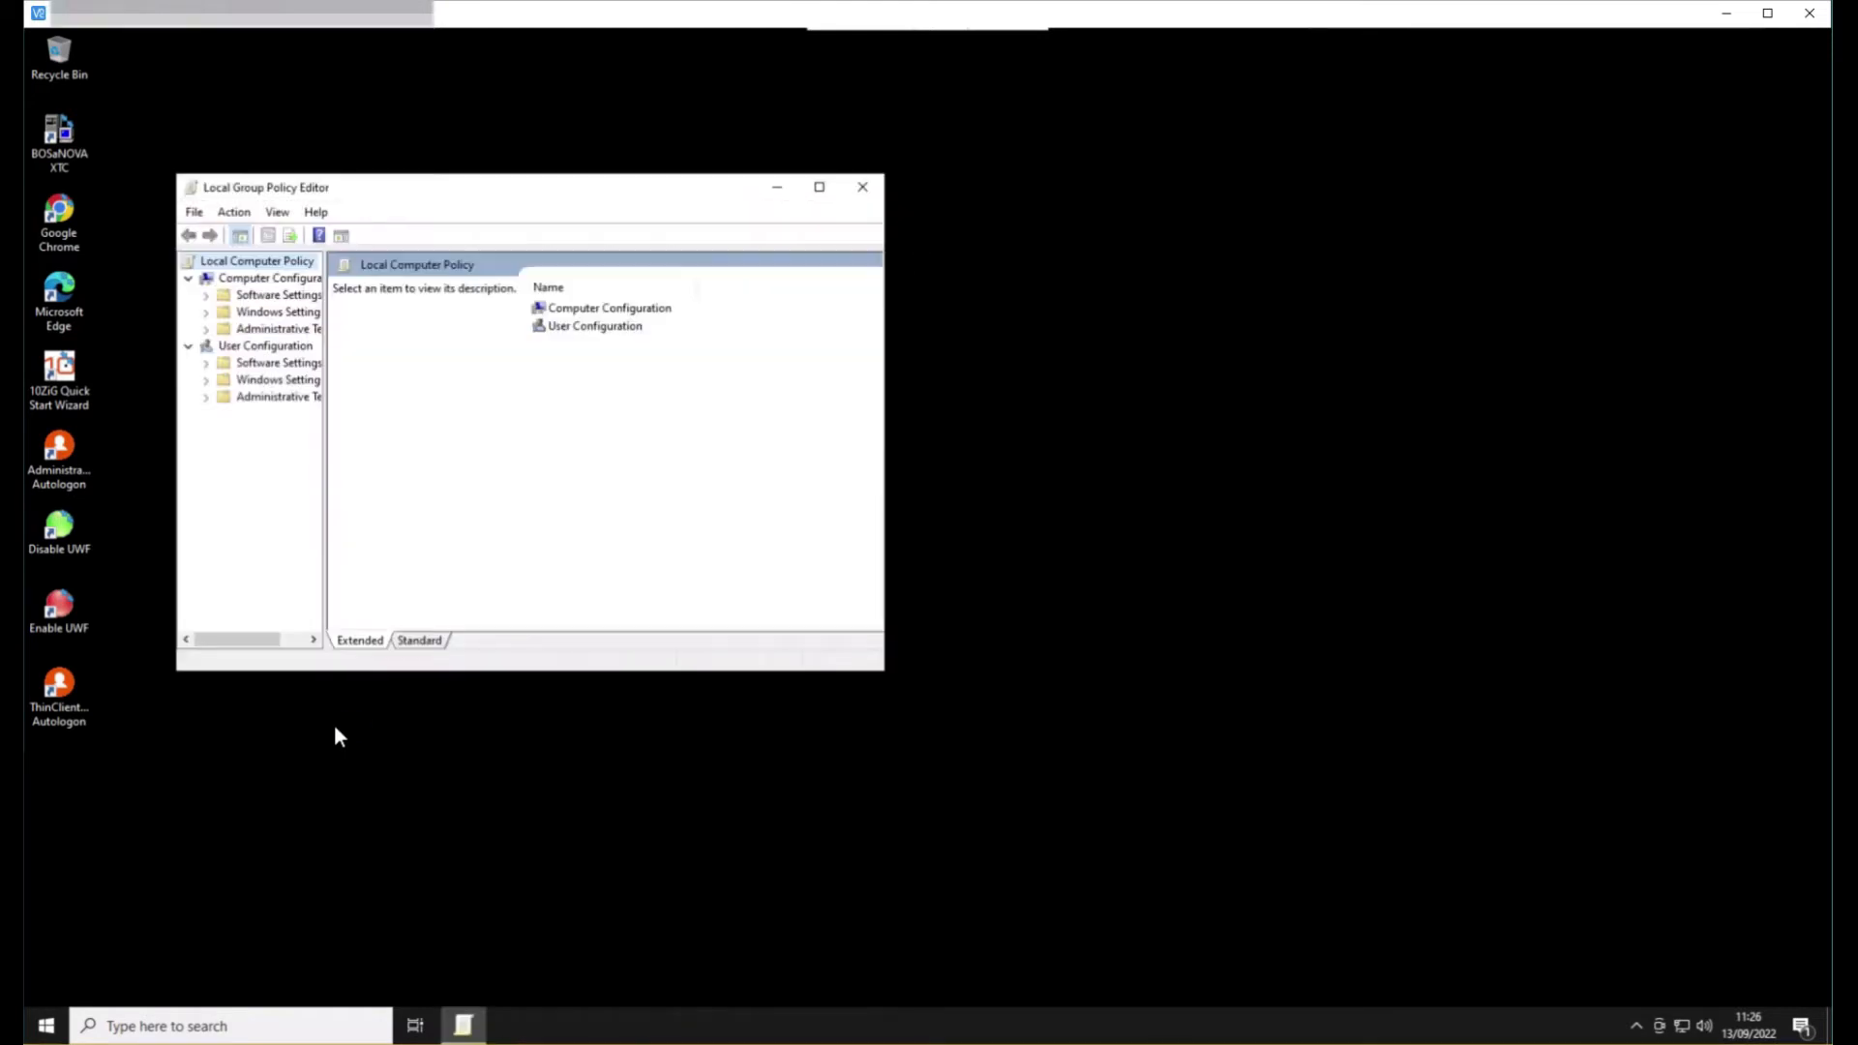
pyautogui.click(819, 188)
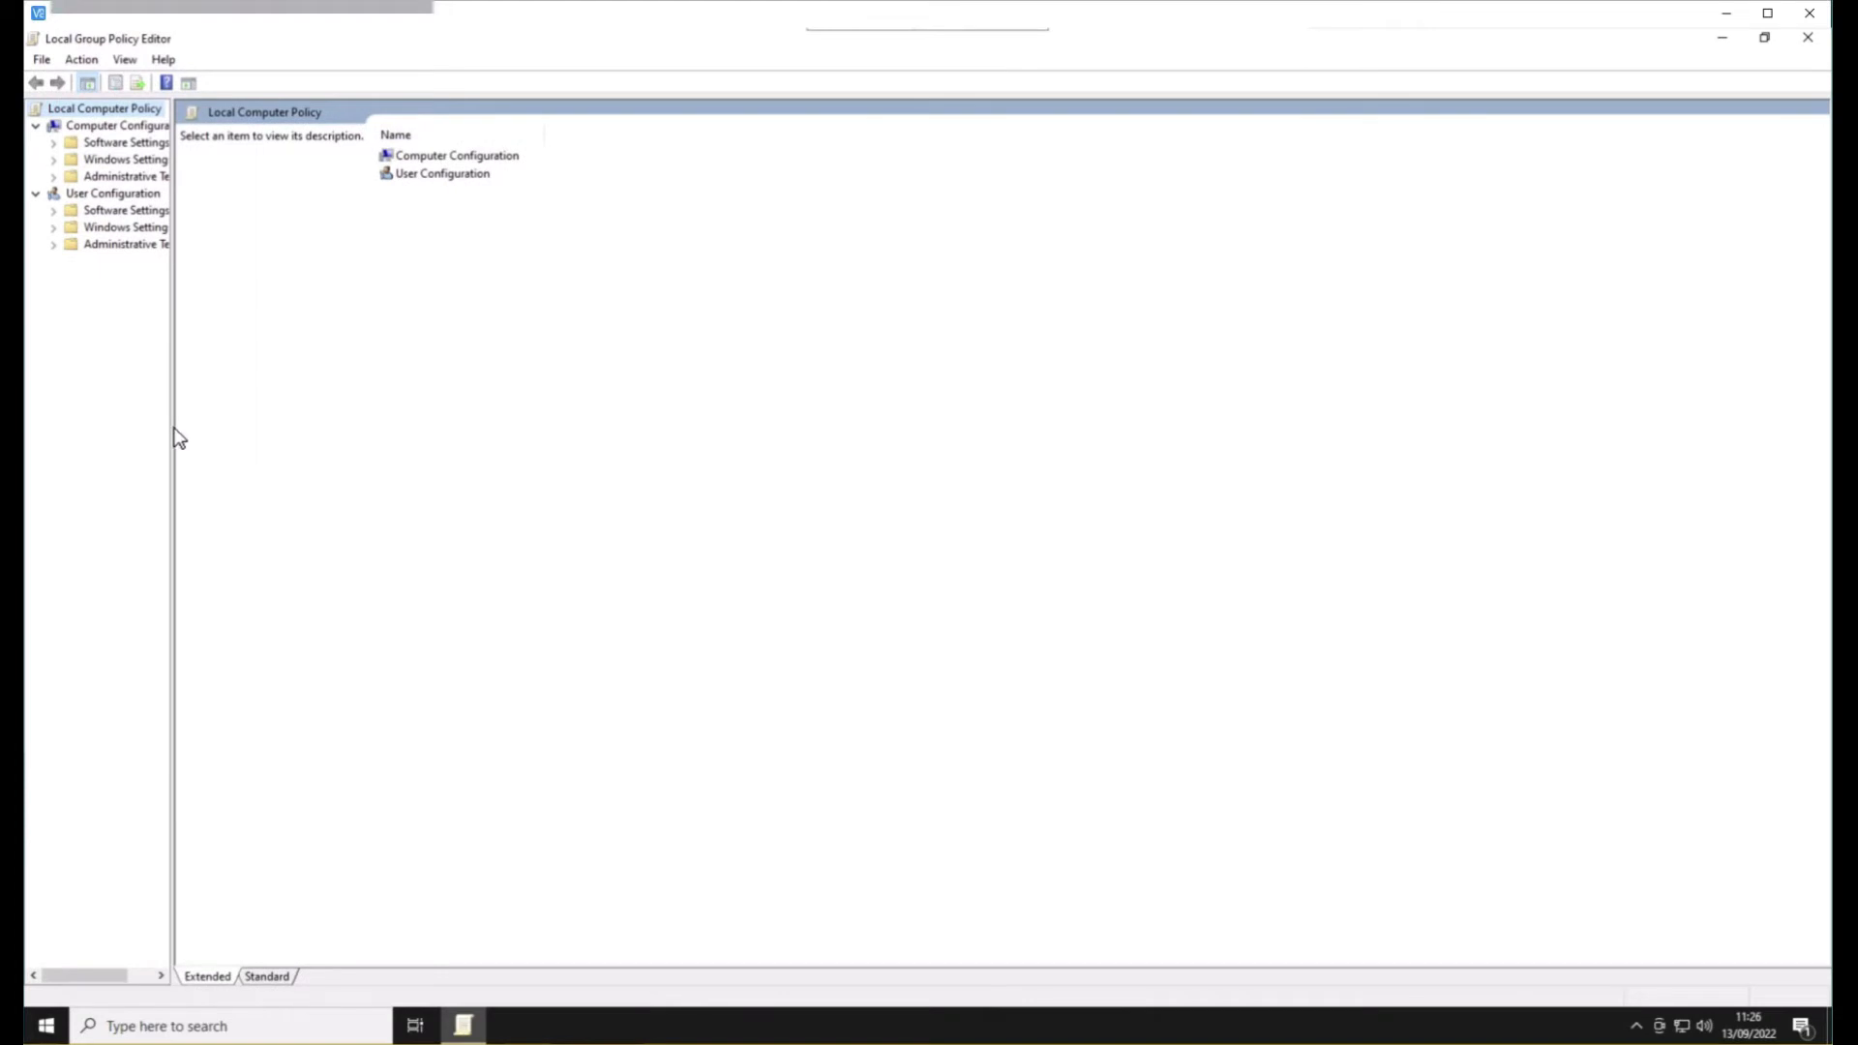
pyautogui.moveTo(172, 427); pyautogui.dragTo(407, 405)
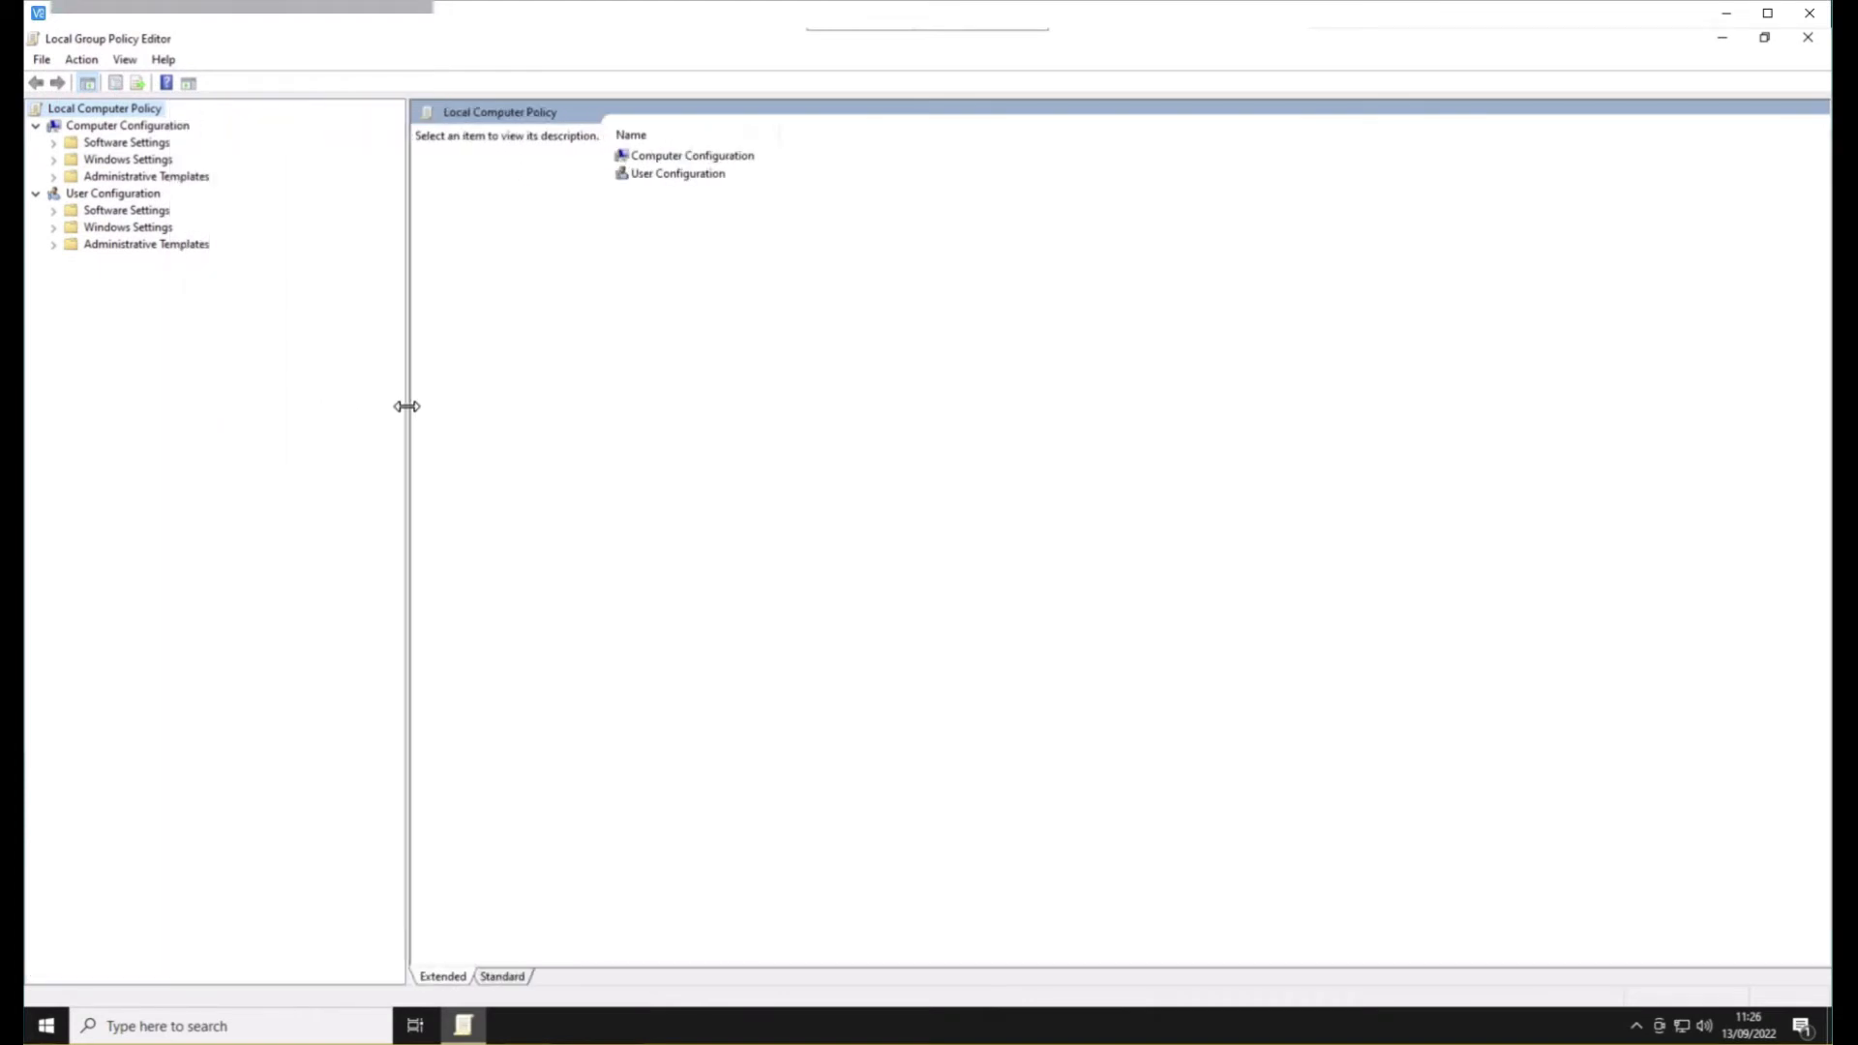
pyautogui.click(54, 179)
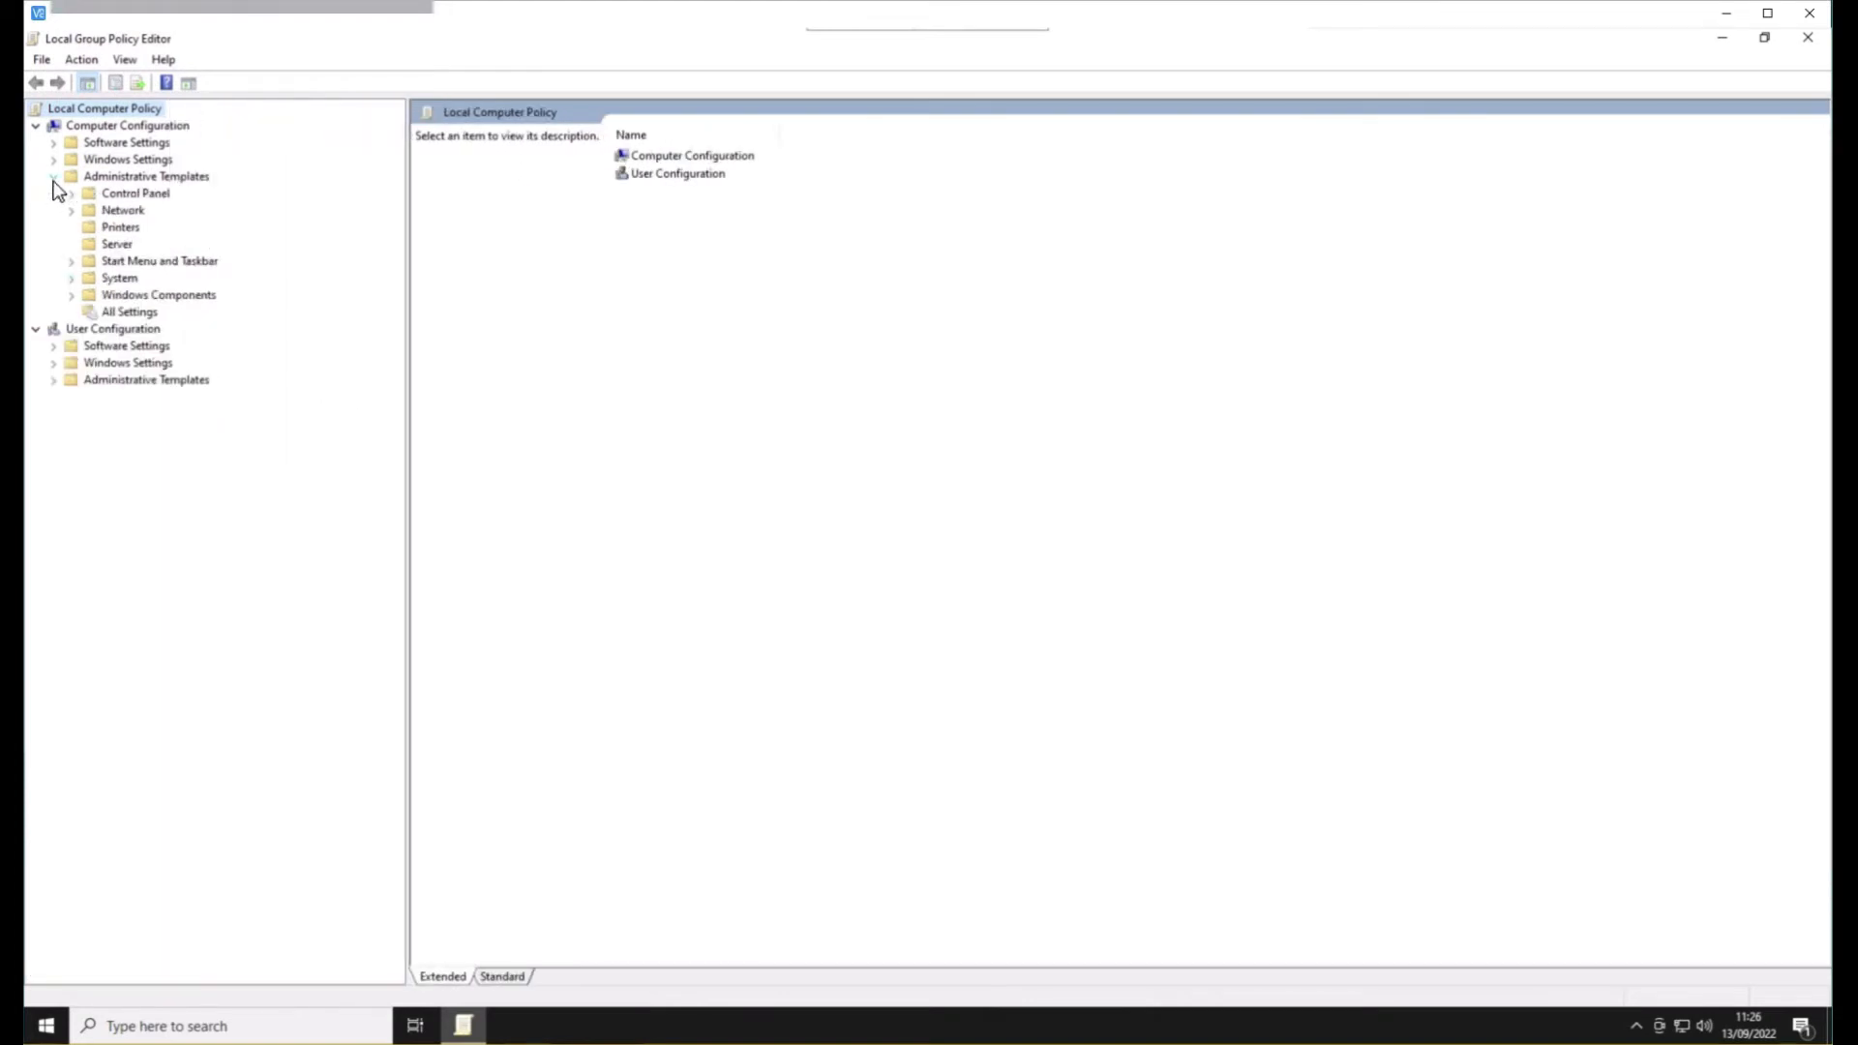
pyautogui.click(72, 297)
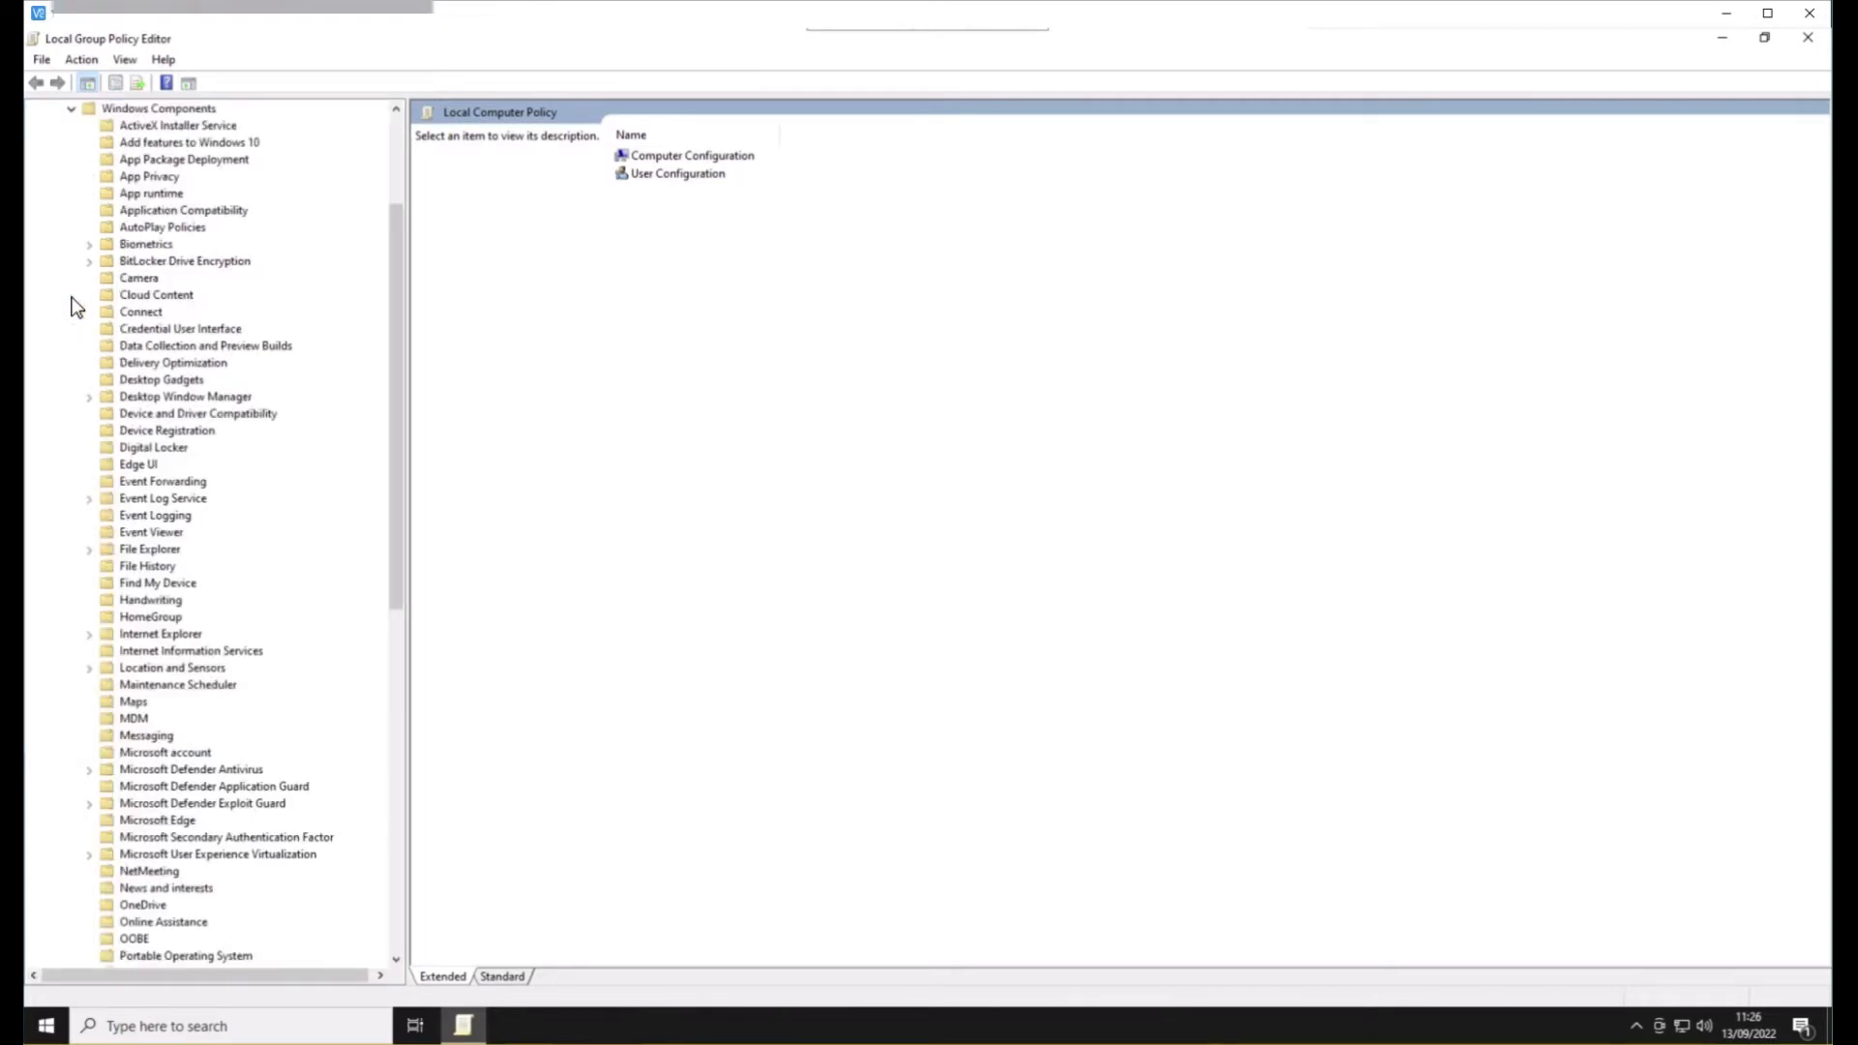
pyautogui.click(400, 737)
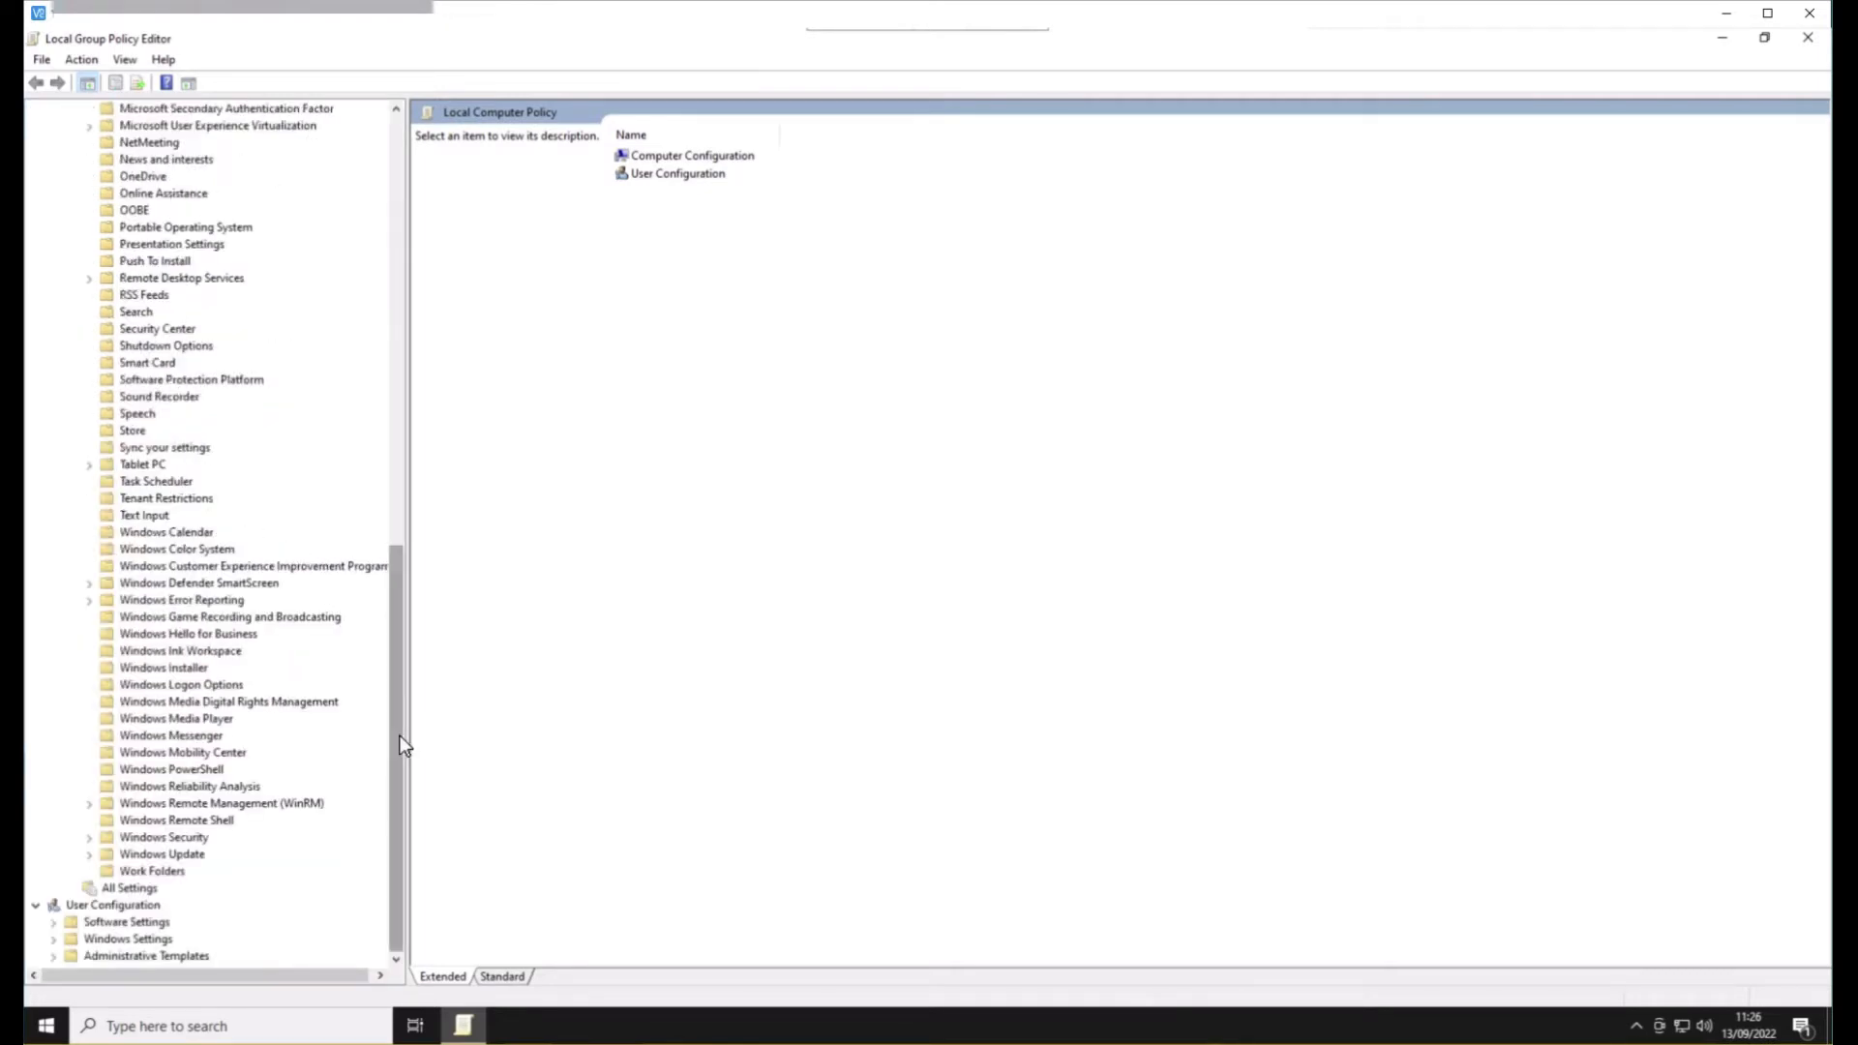
pyautogui.click(207, 855)
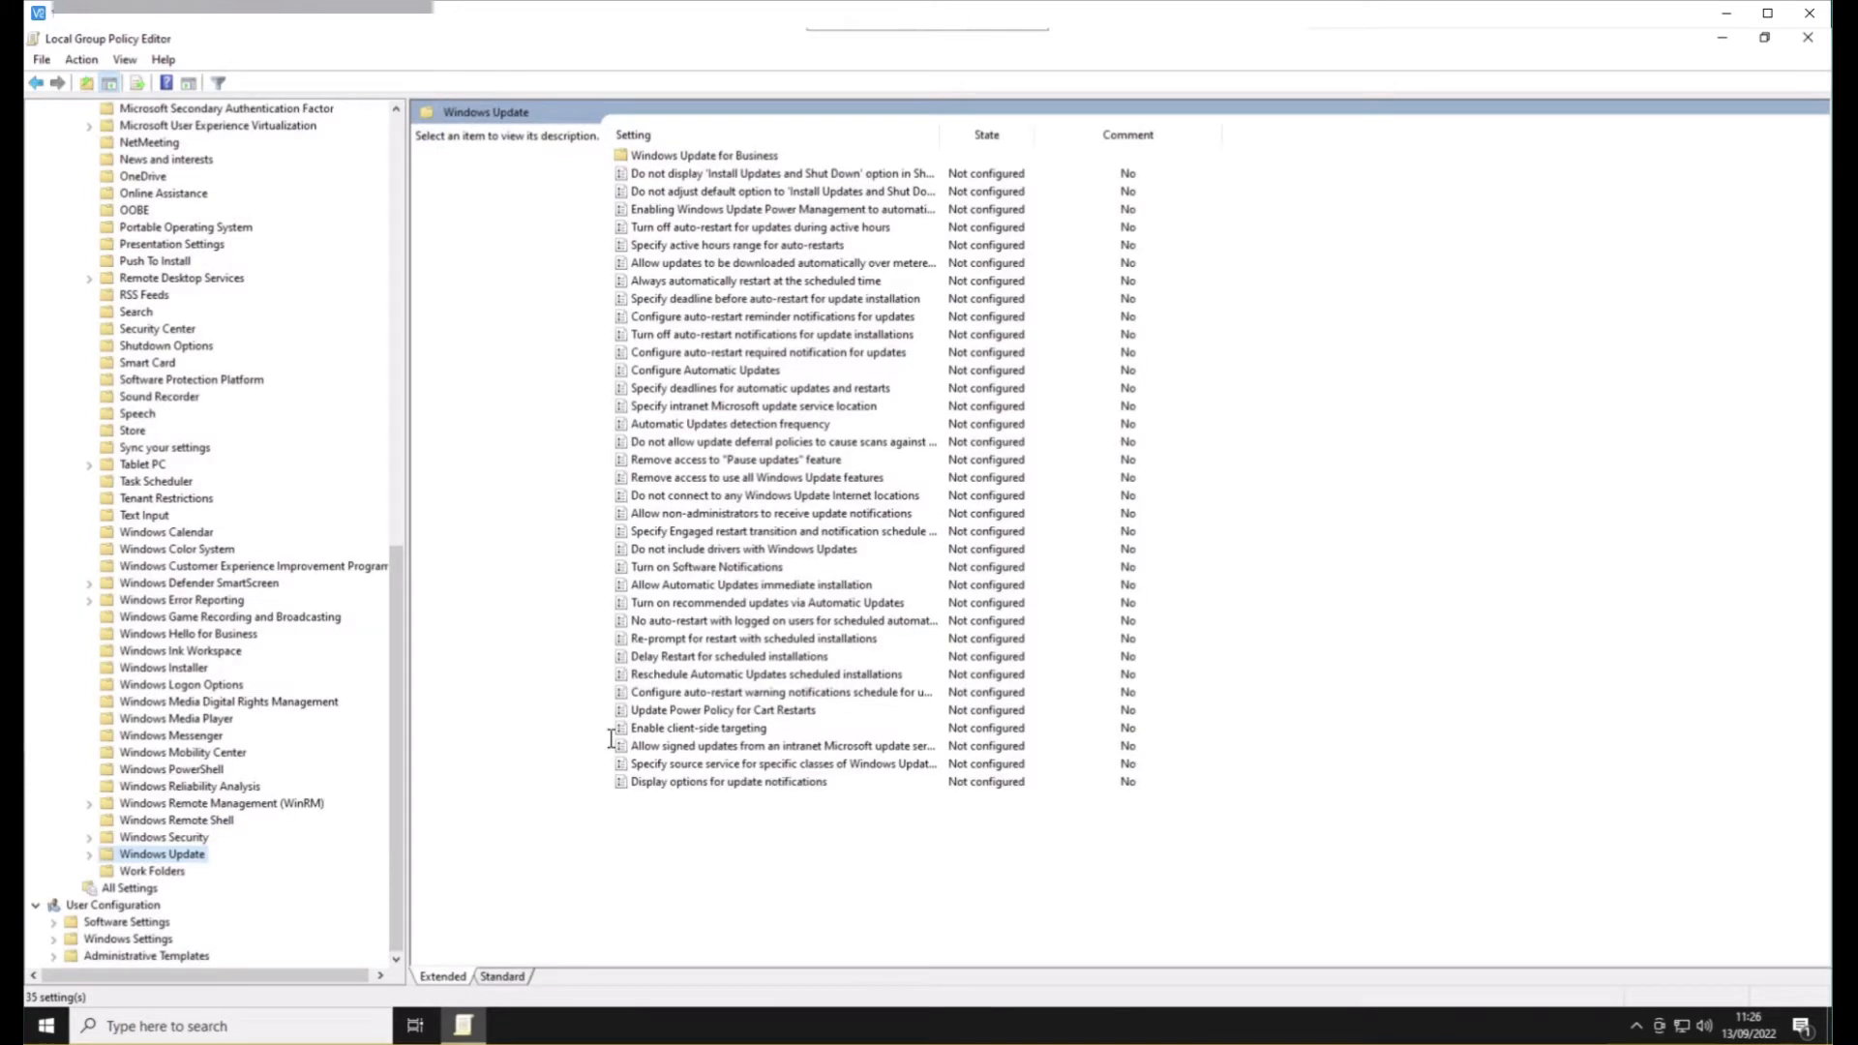
# Step: Set the Configure Automatic Updates policy to Disabled and close the Local Group Policy Editor
pyautogui.click(783, 371)
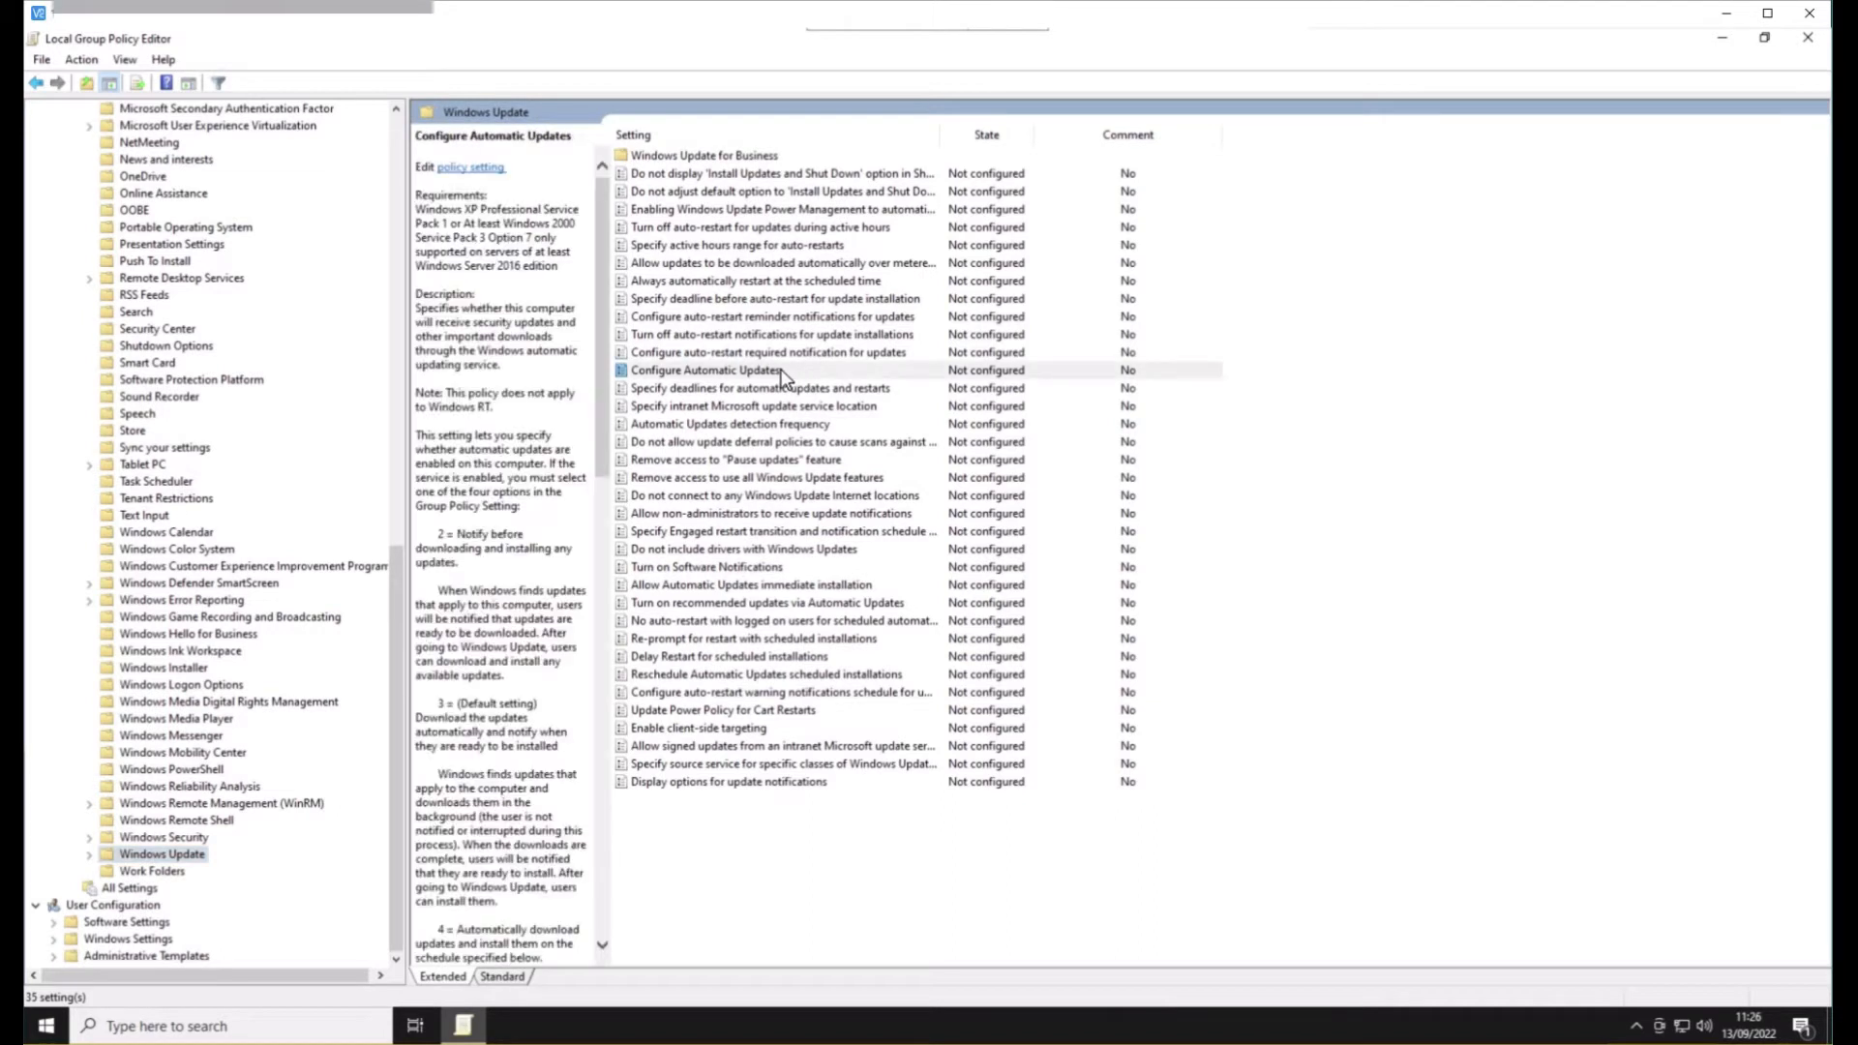
pyautogui.doubleClick(735, 371)
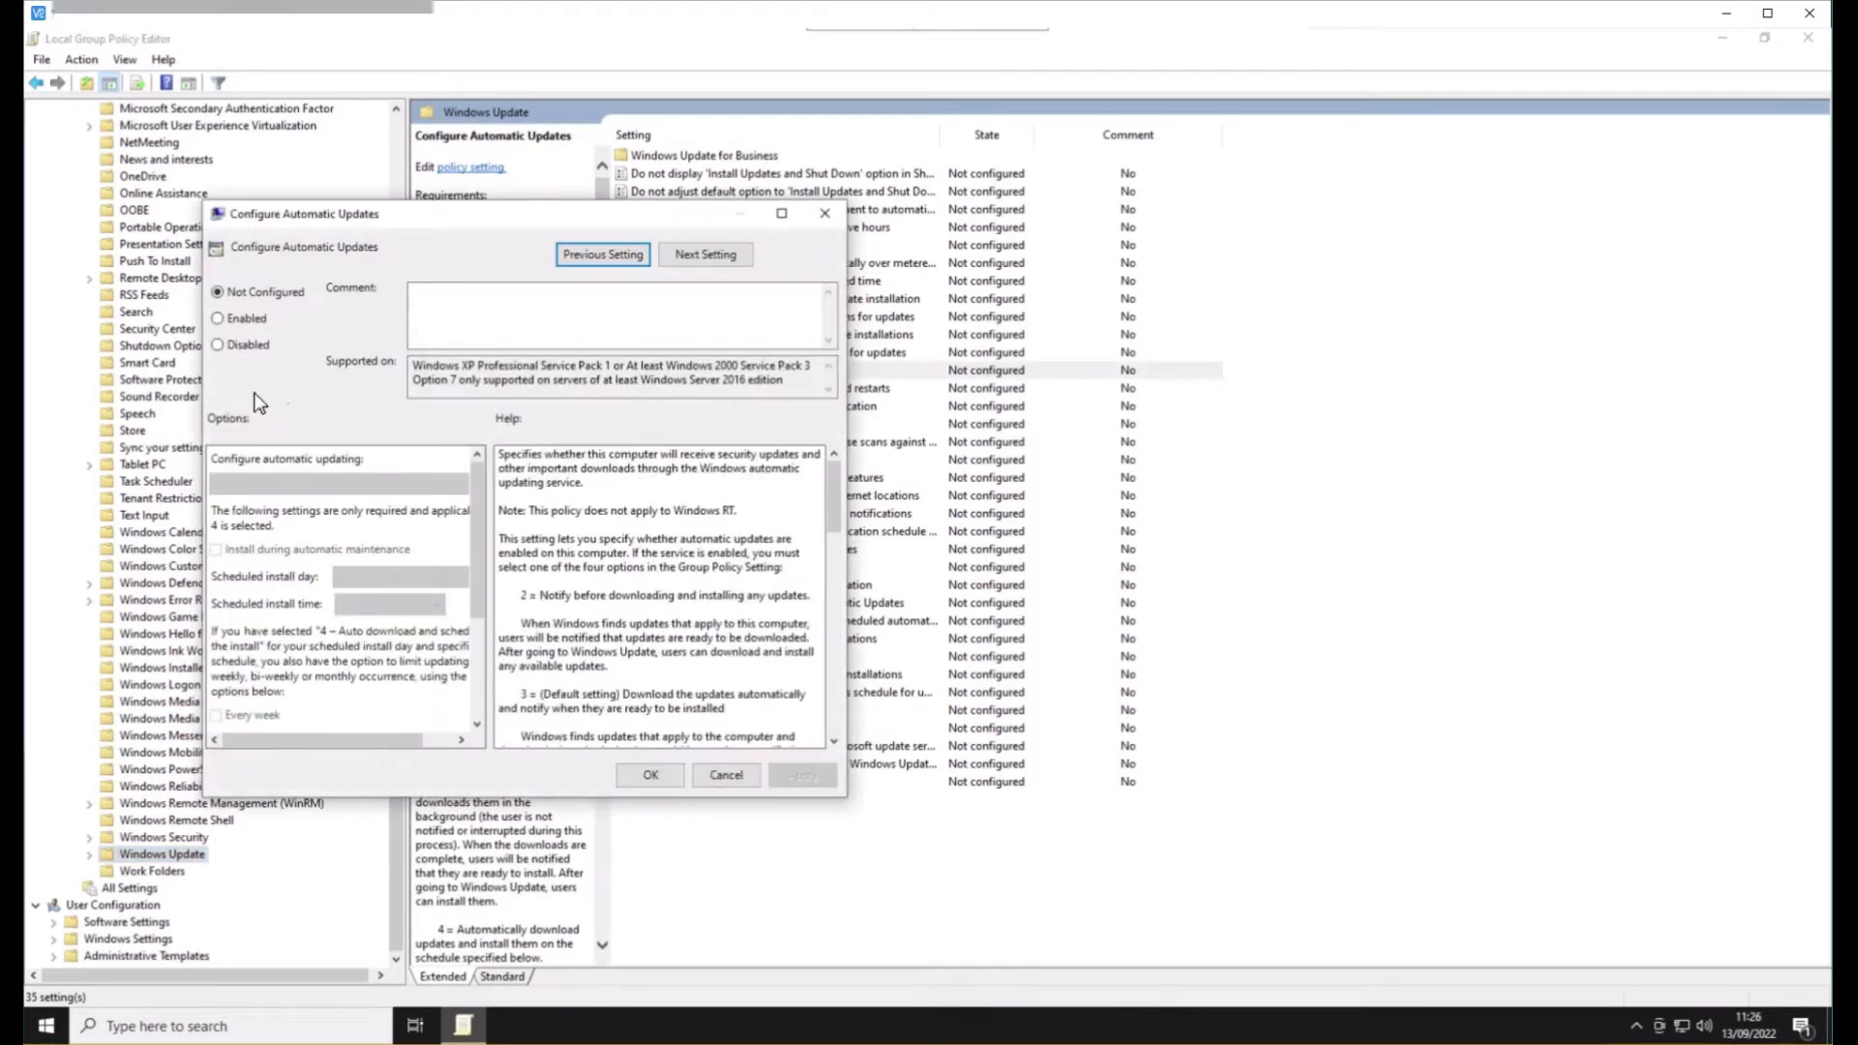
pyautogui.click(218, 345)
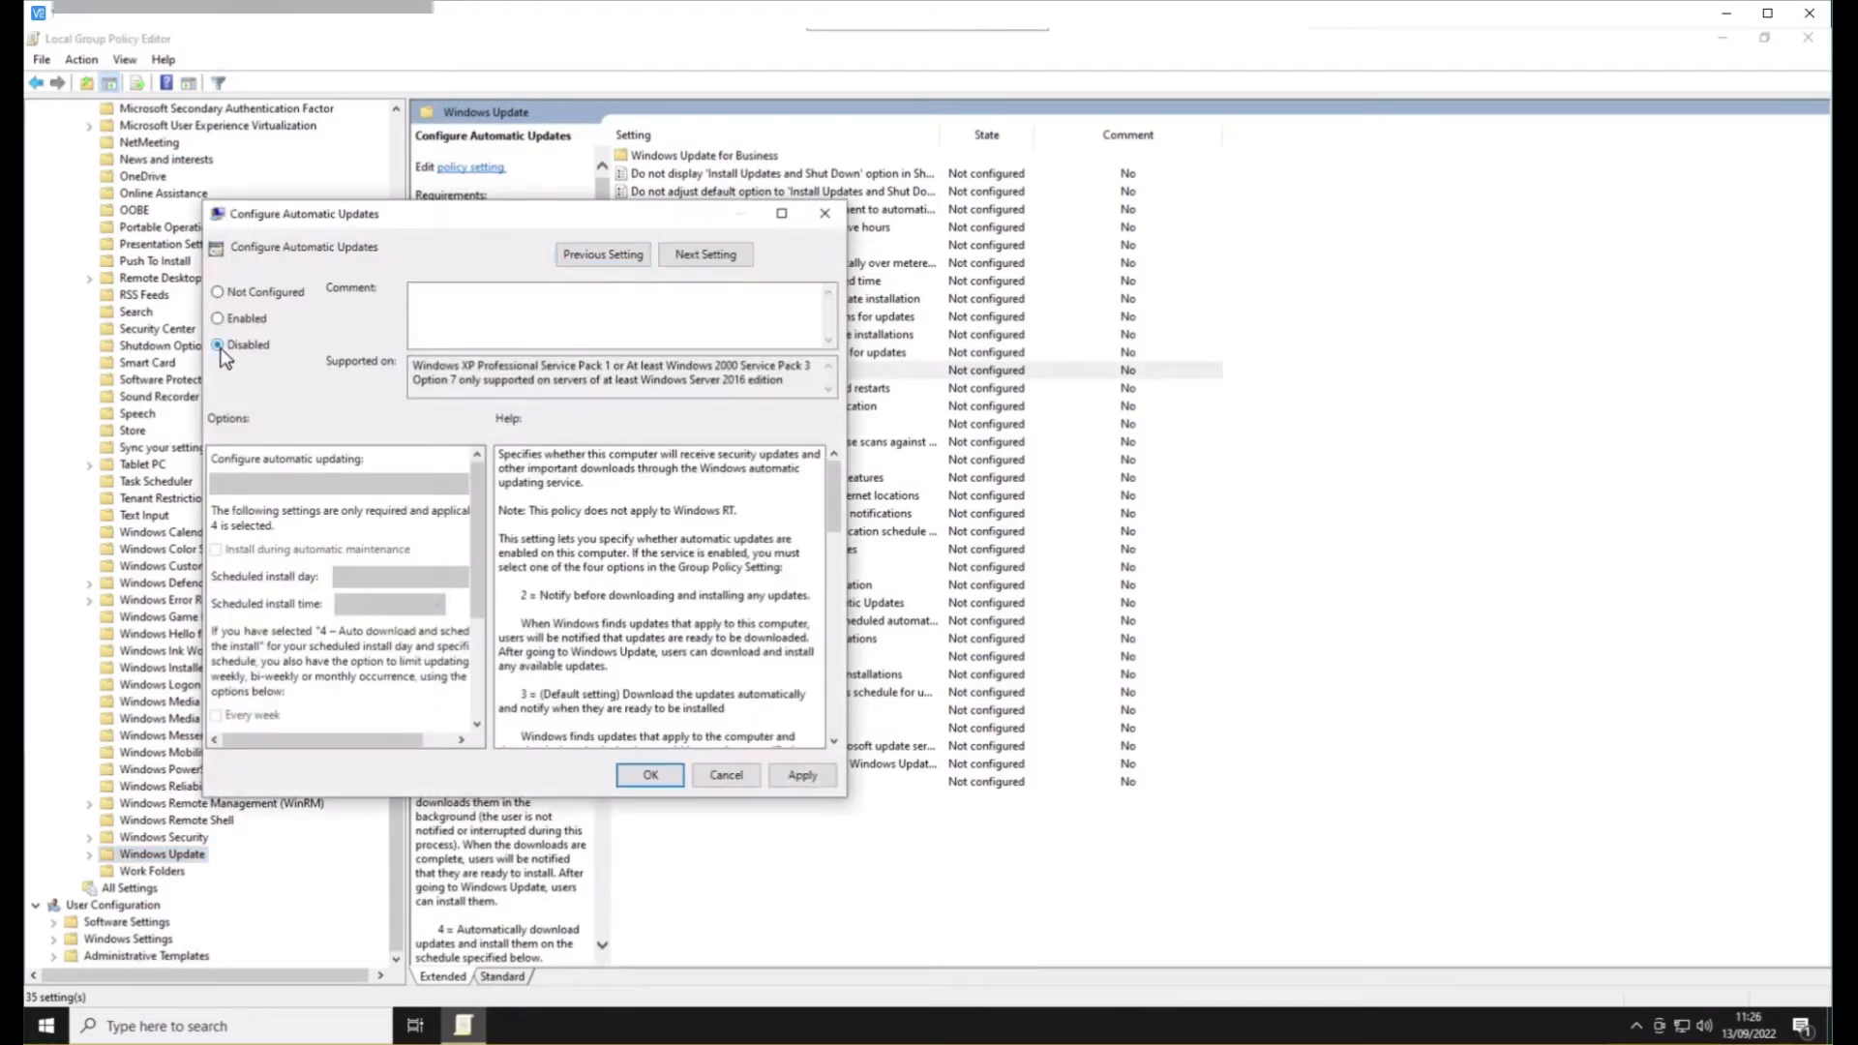
pyautogui.click(650, 775)
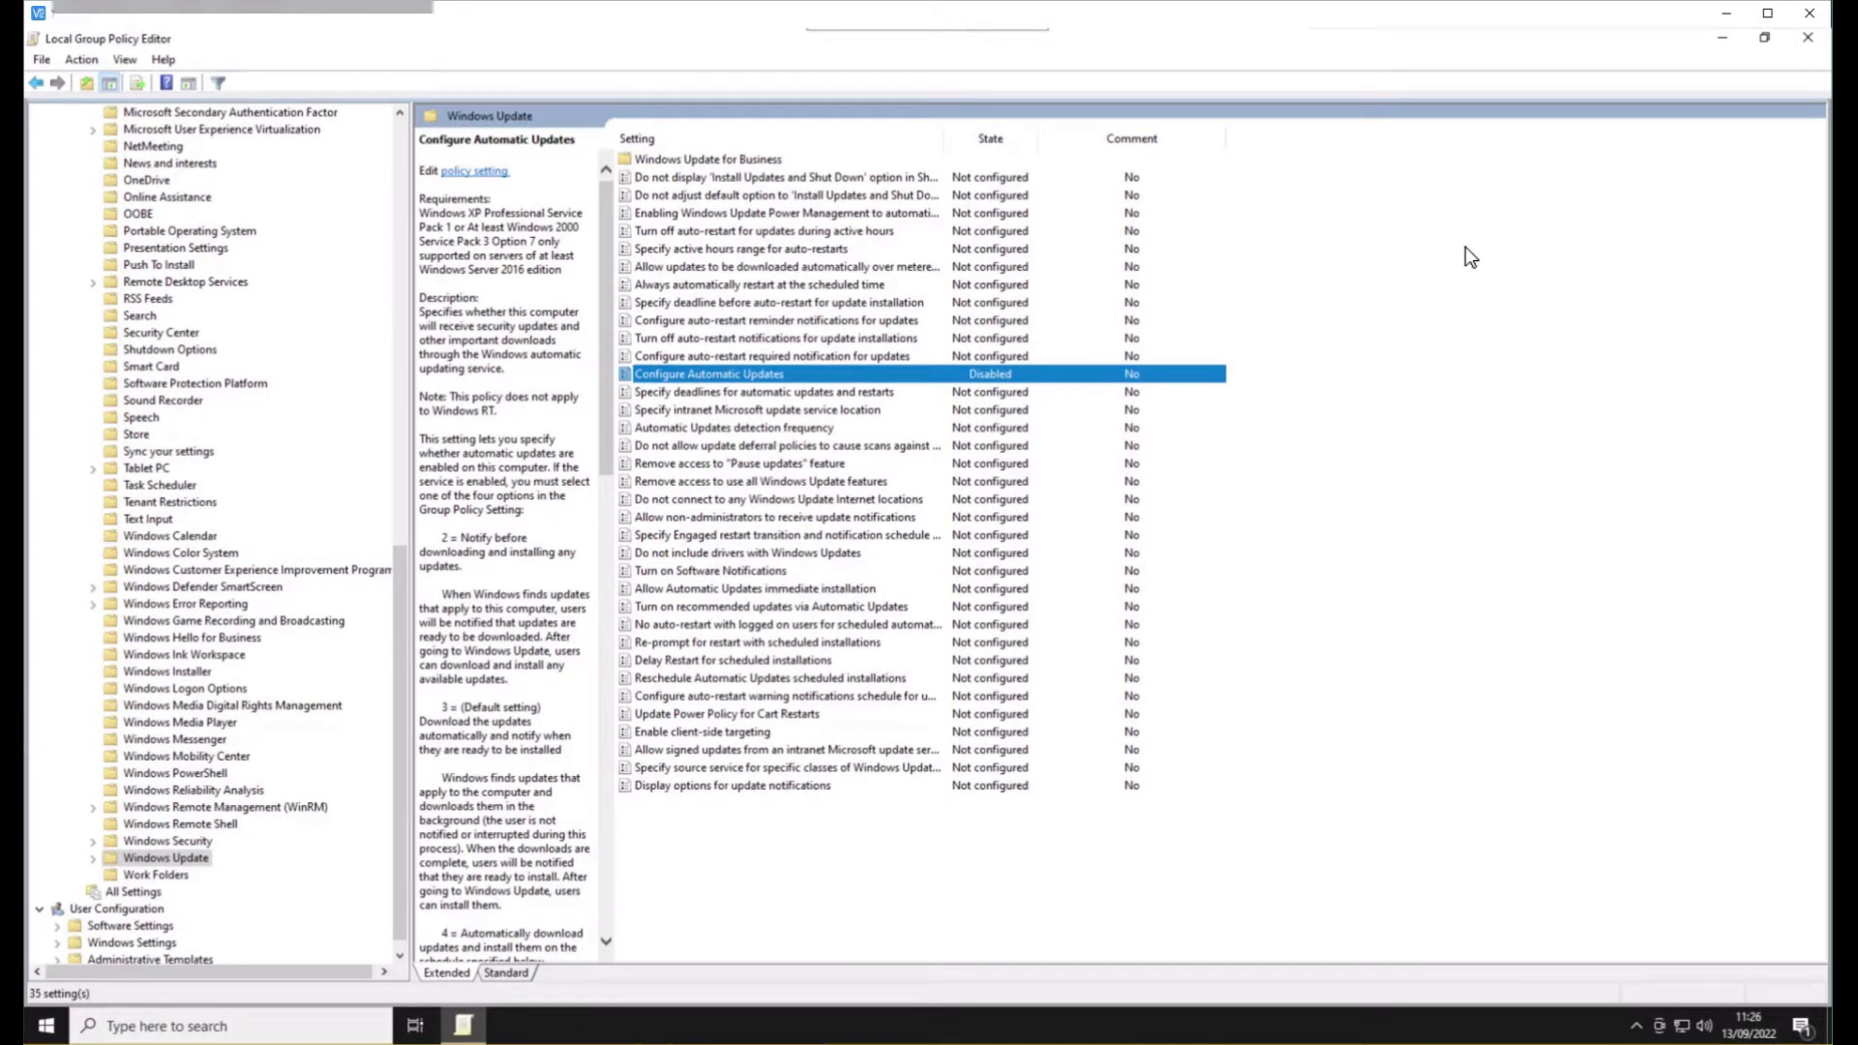
pyautogui.click(1807, 39)
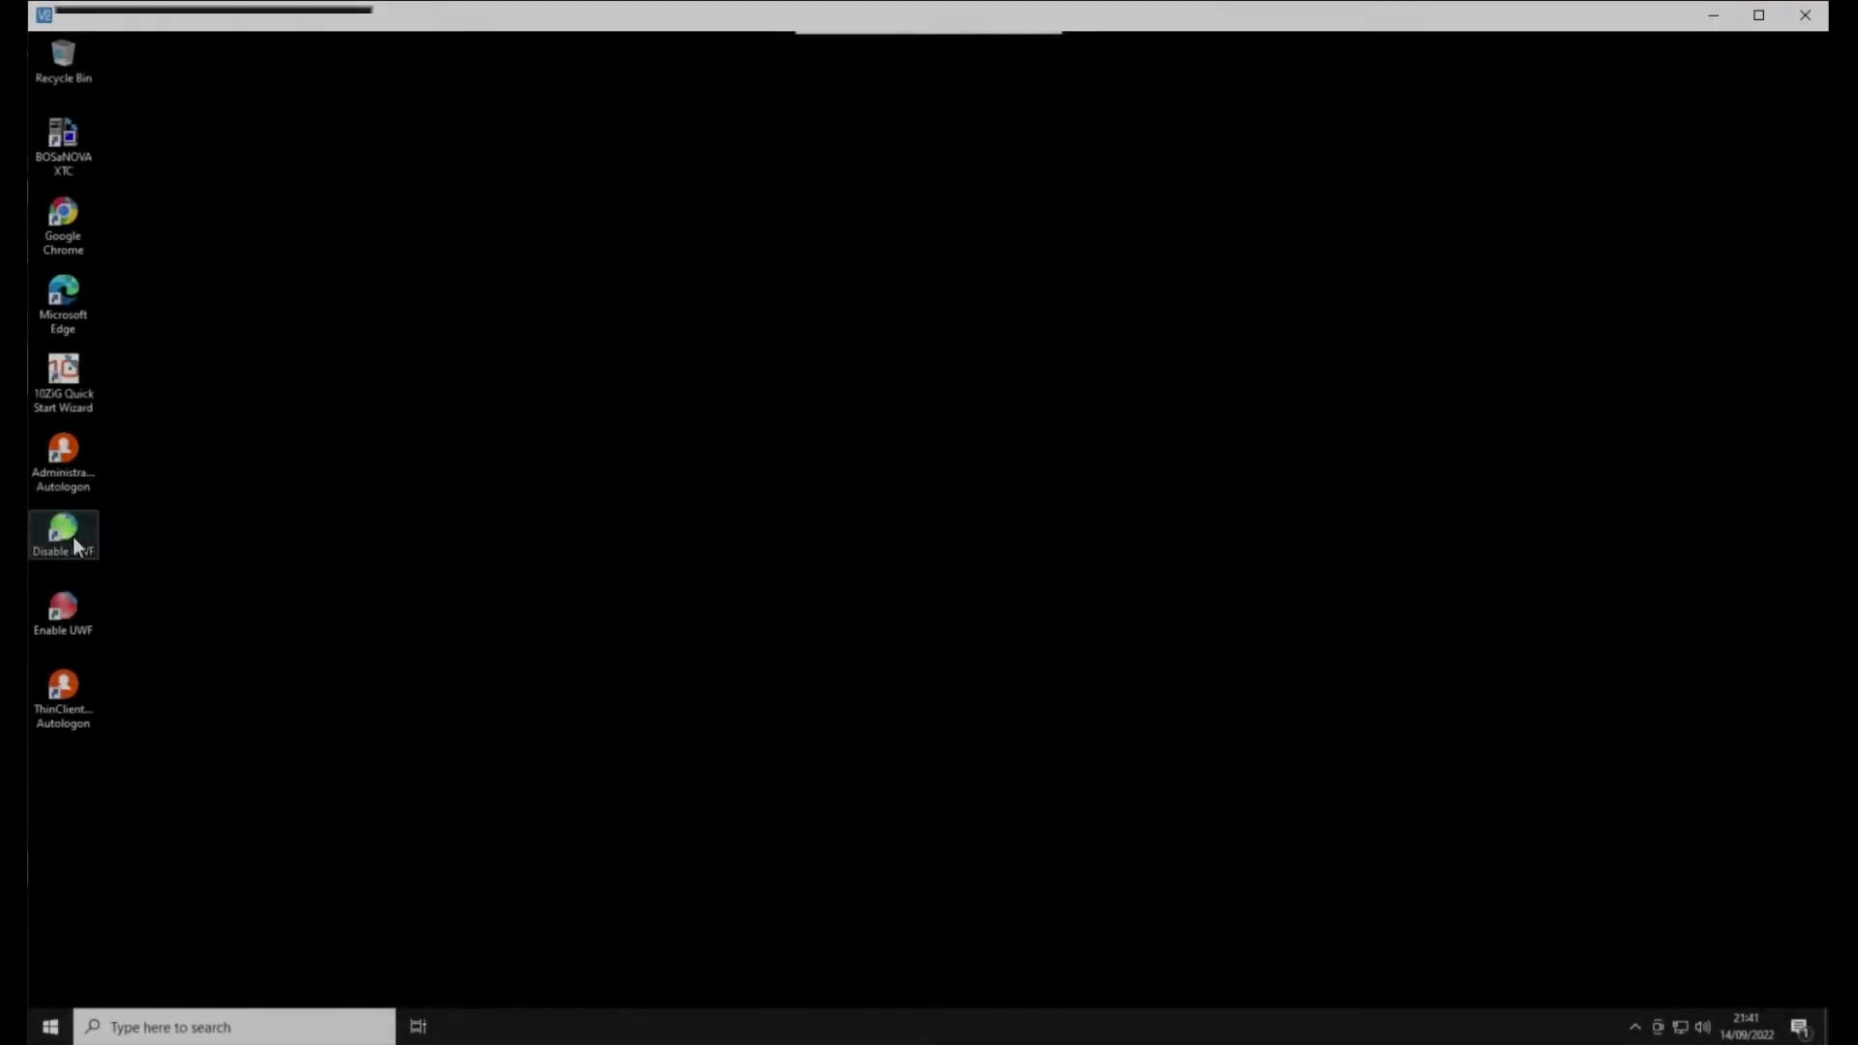
# Step: Disable UWF with the desktop shortcut and accept the thin client reboot
pyautogui.doubleClick(63, 532)
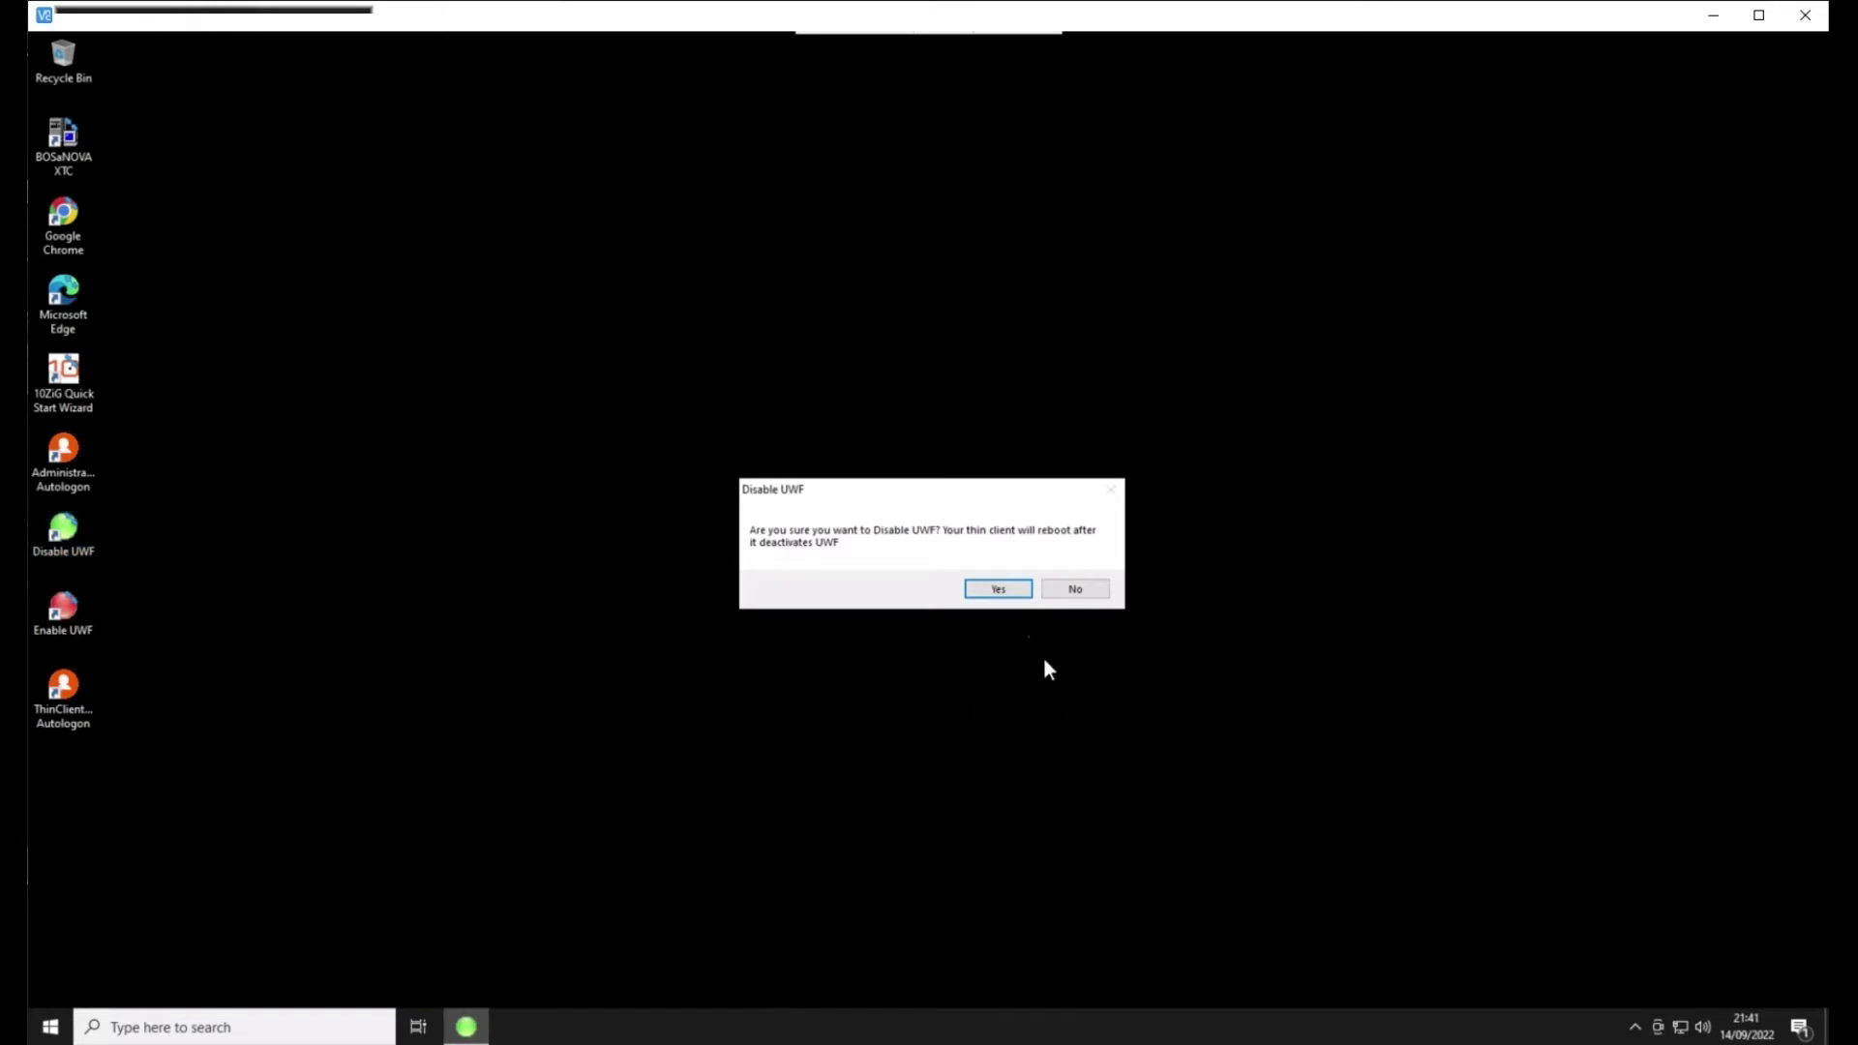
pyautogui.click(1021, 594)
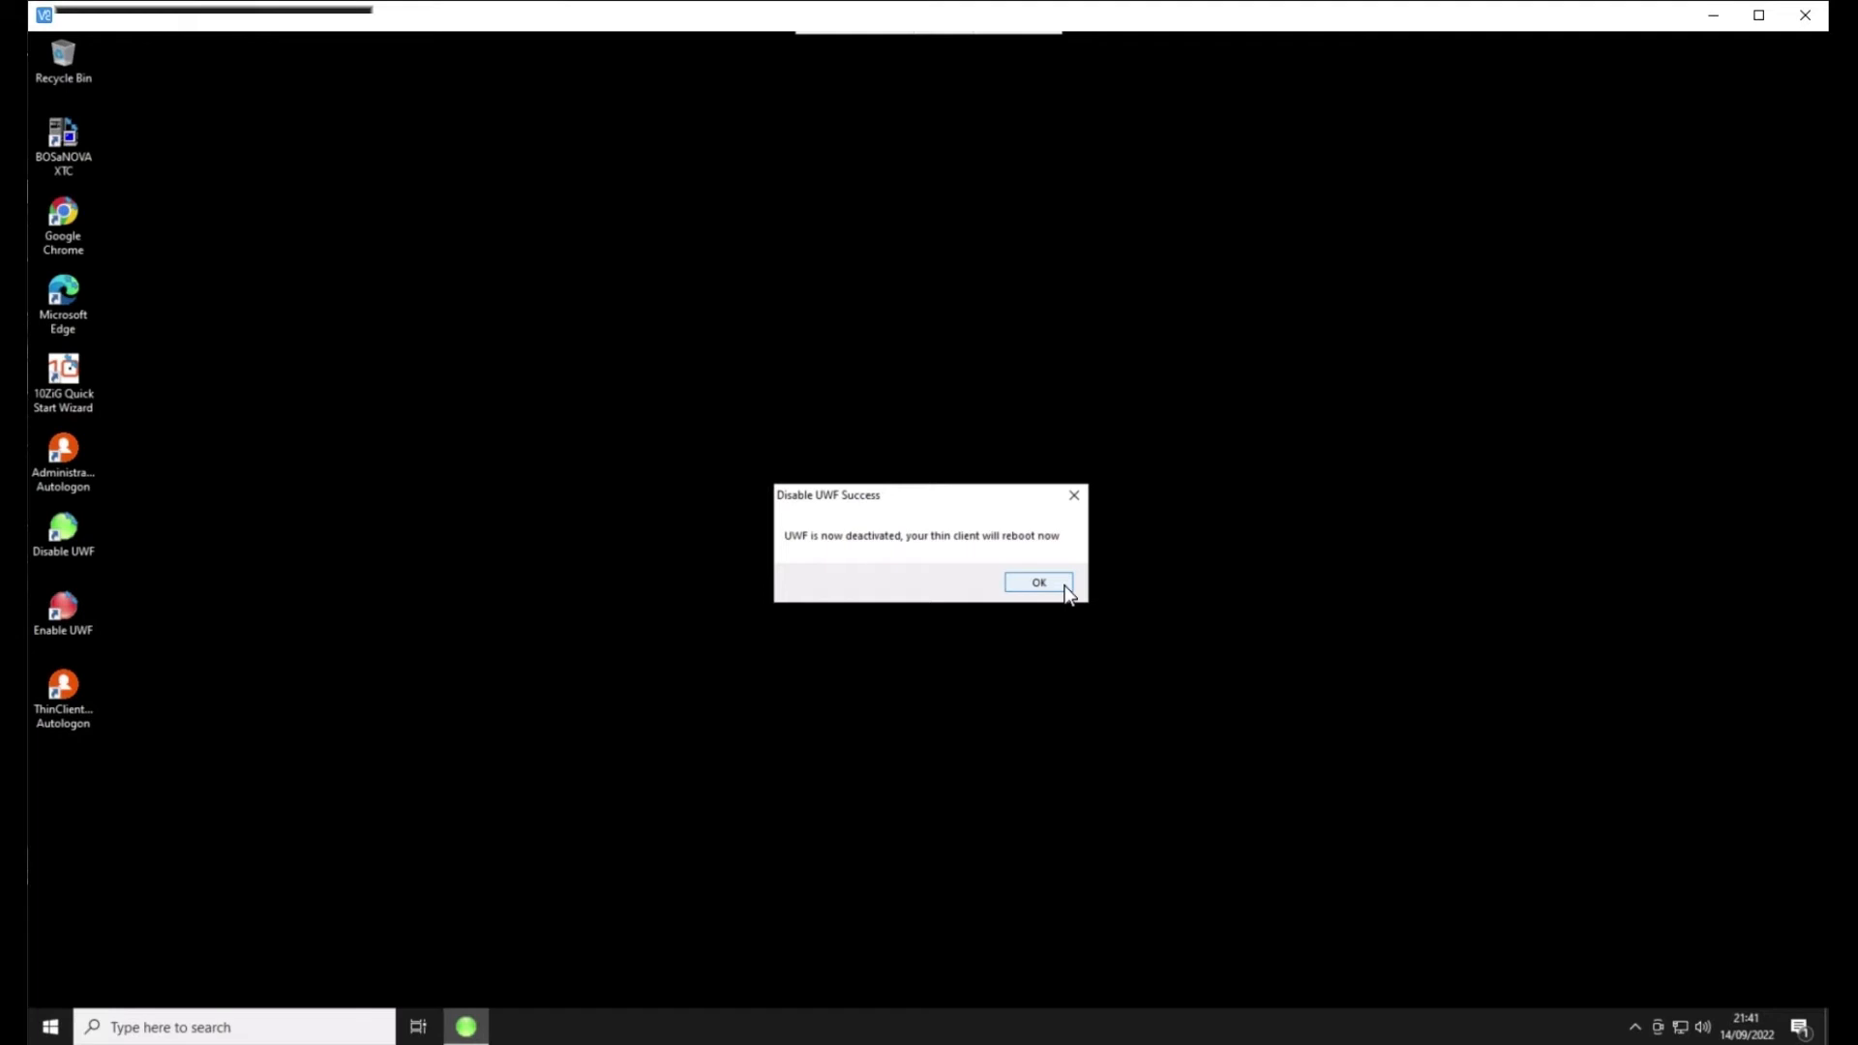
pyautogui.click(1065, 586)
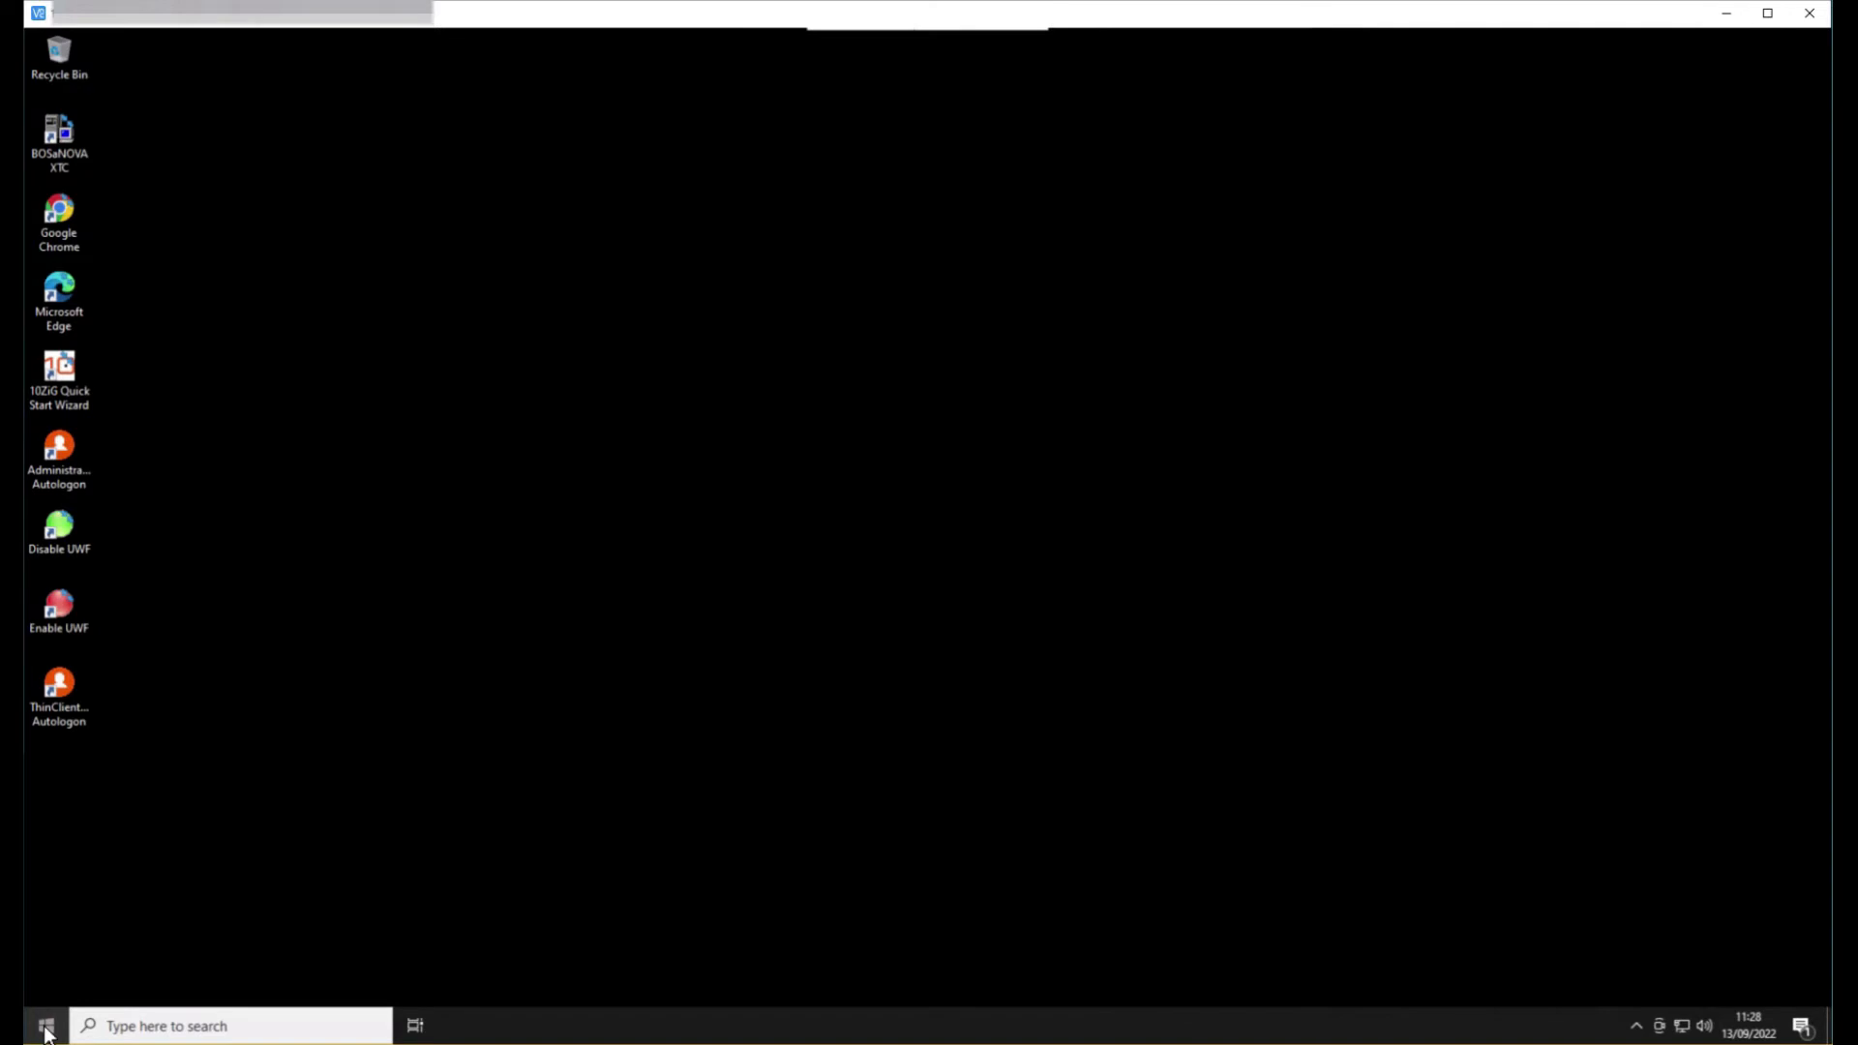
# Step: Examine the configured update policies for Windows Update in Windows Settings, and close Settings
pyautogui.click(45, 1030)
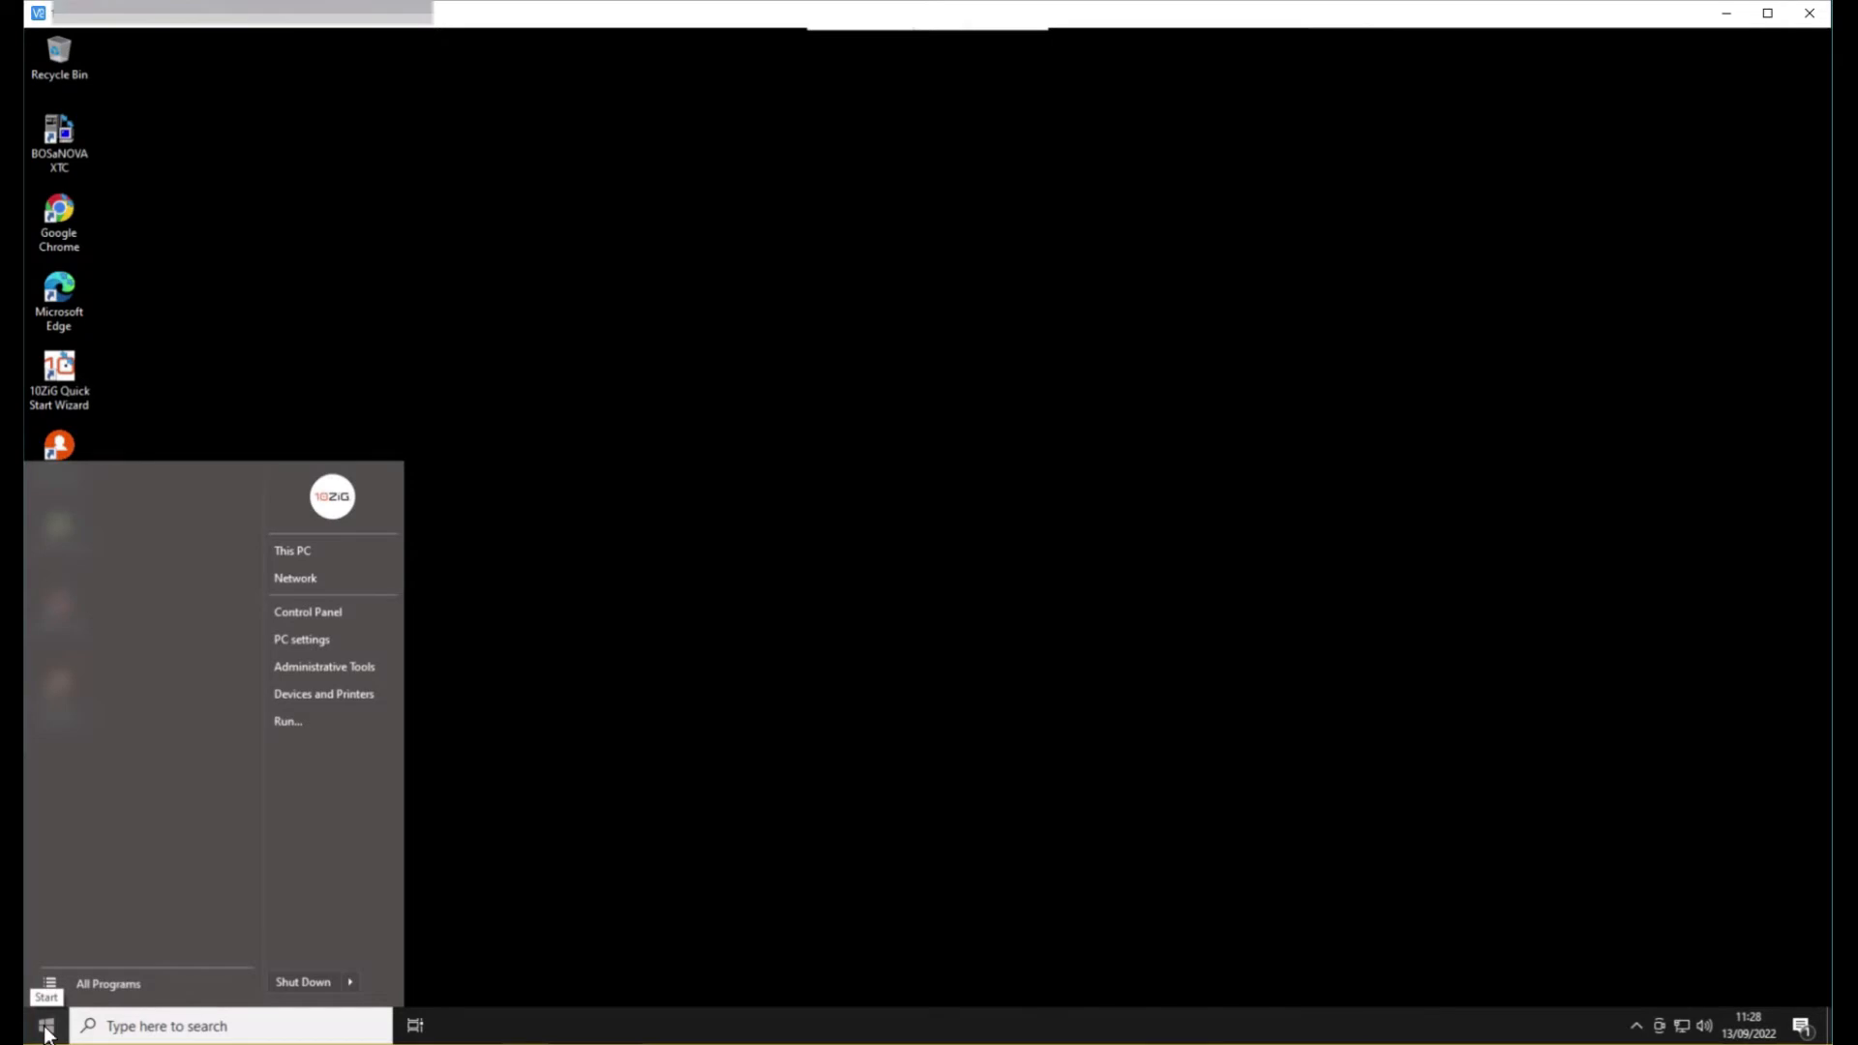
pyautogui.click(347, 645)
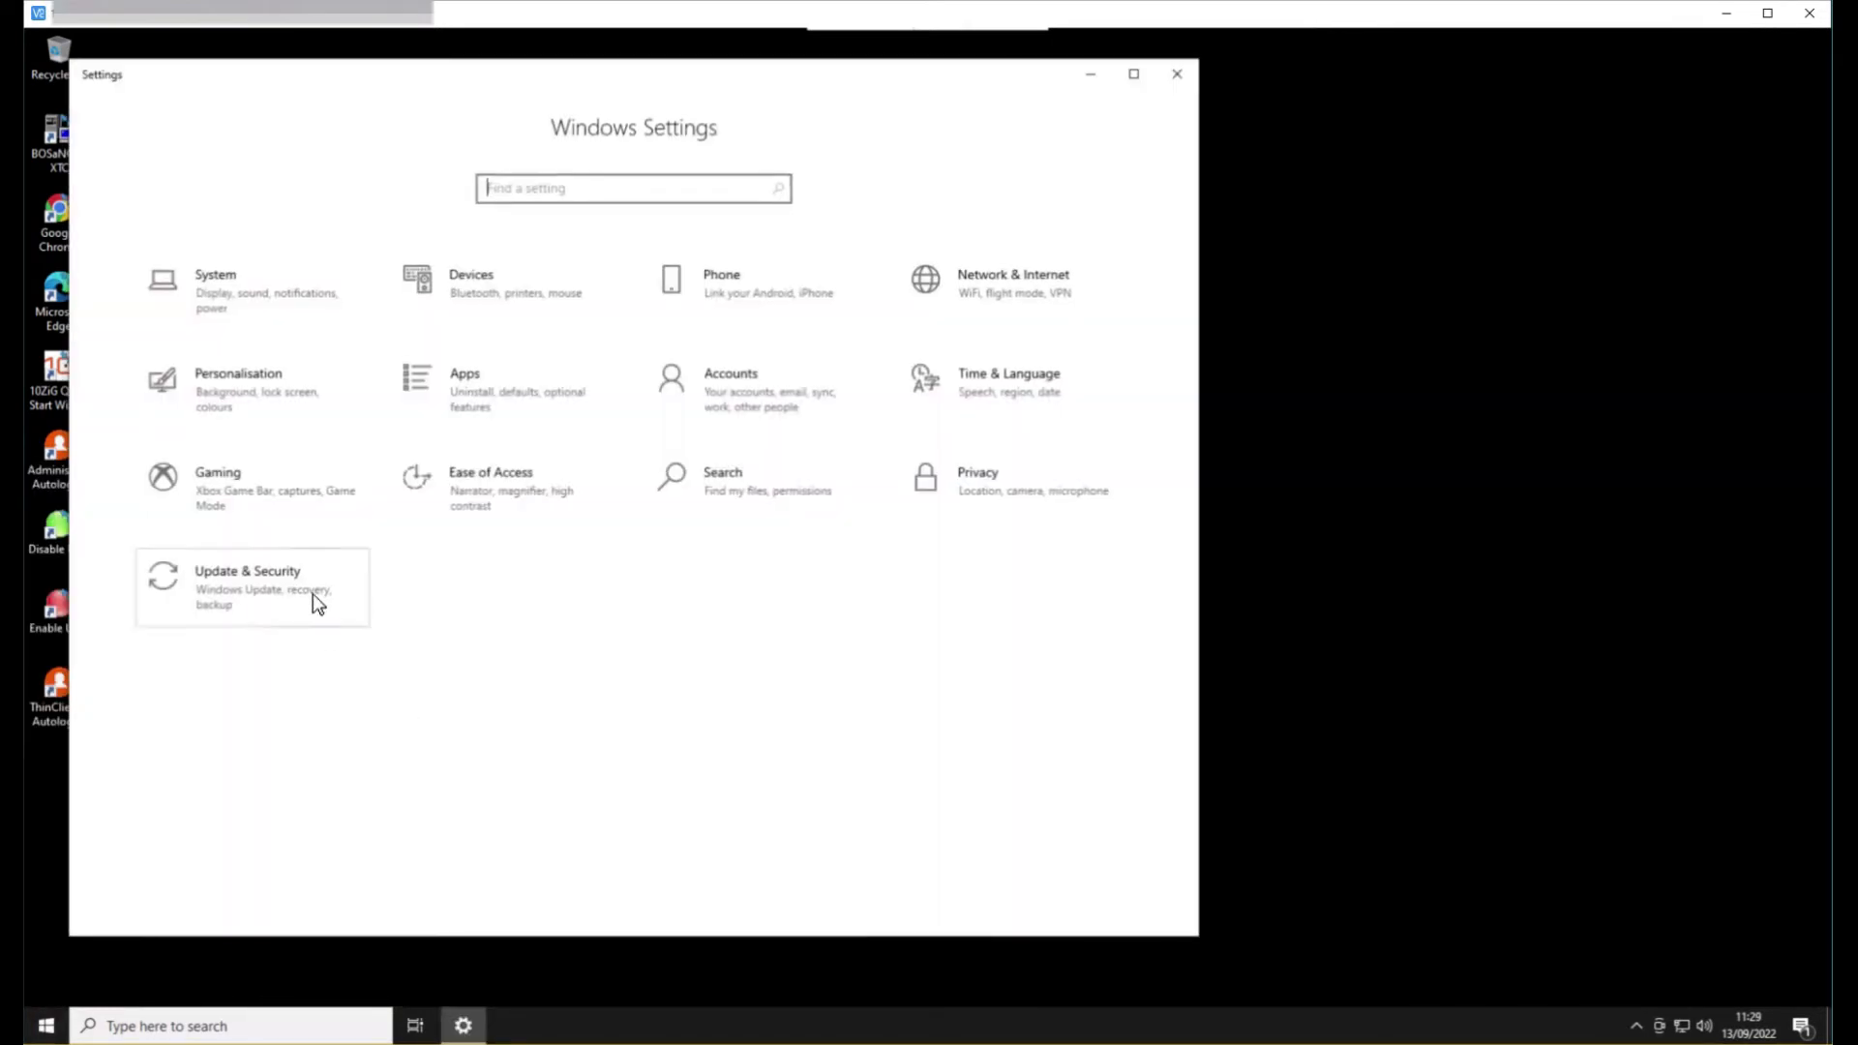
pyautogui.click(312, 595)
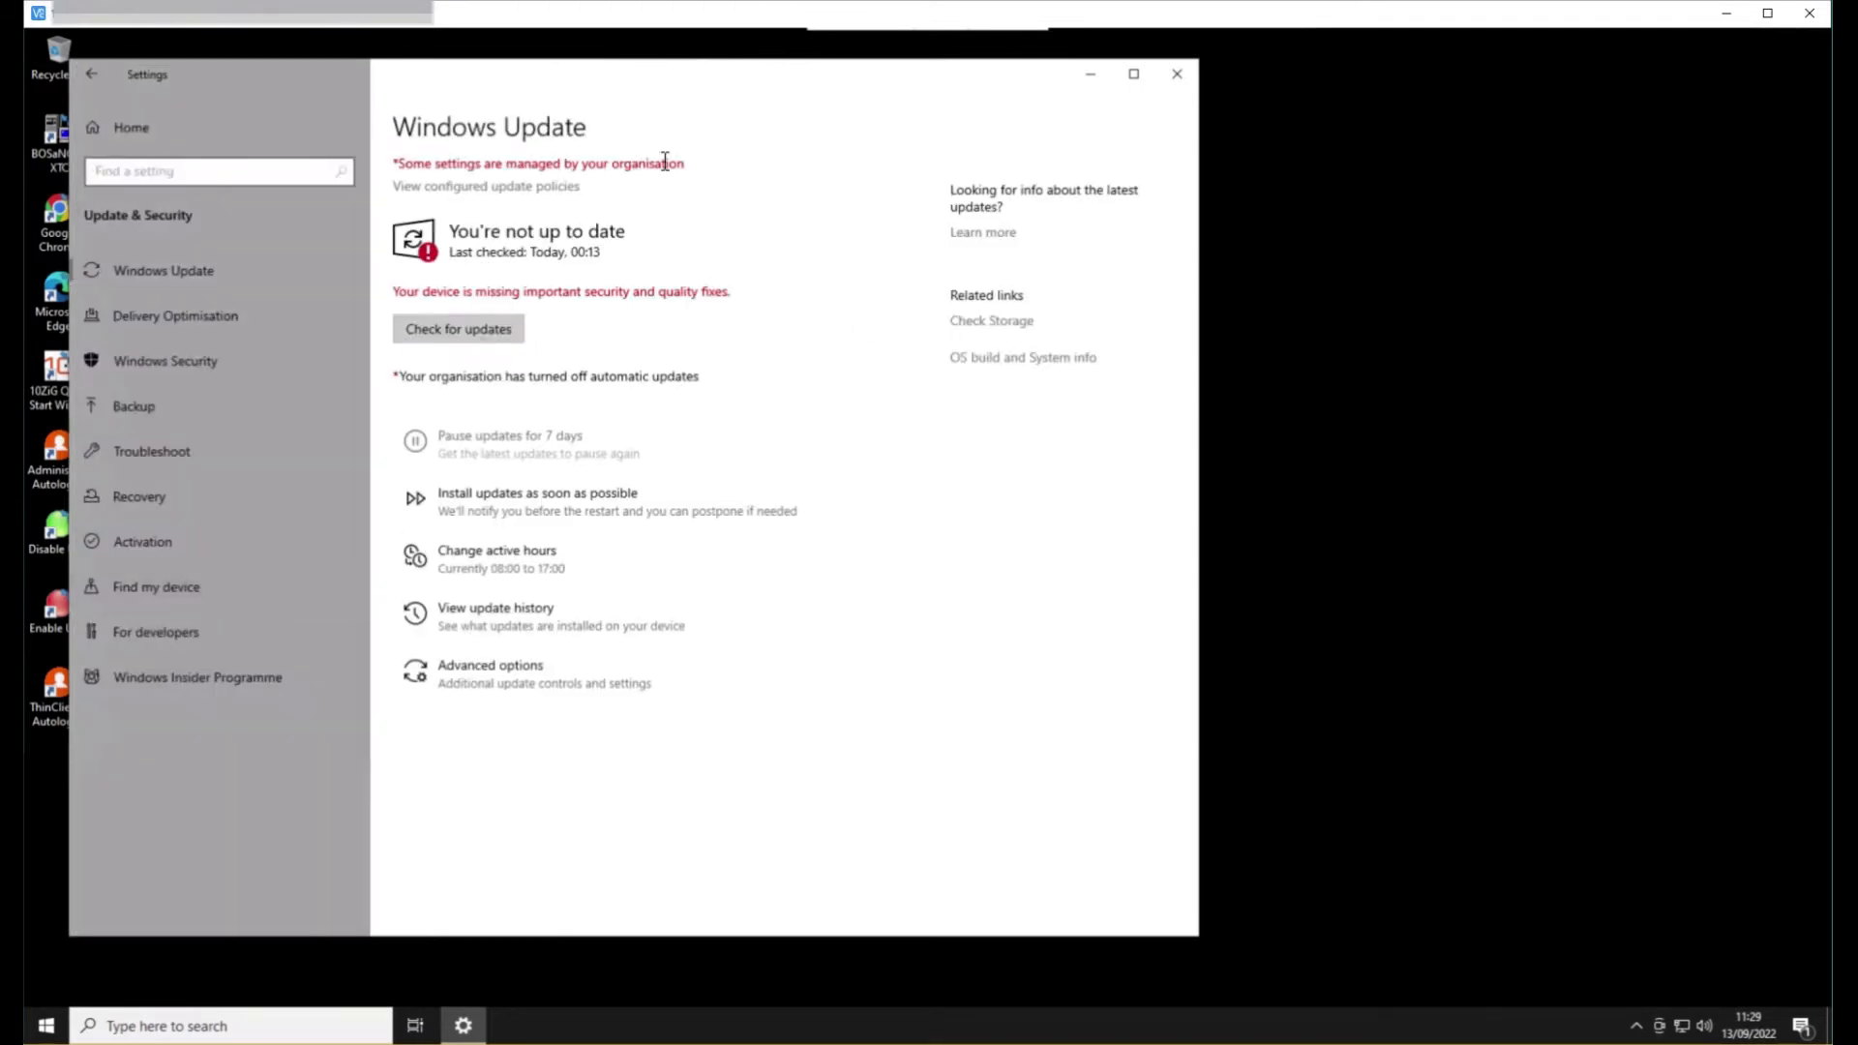
pyautogui.click(571, 189)
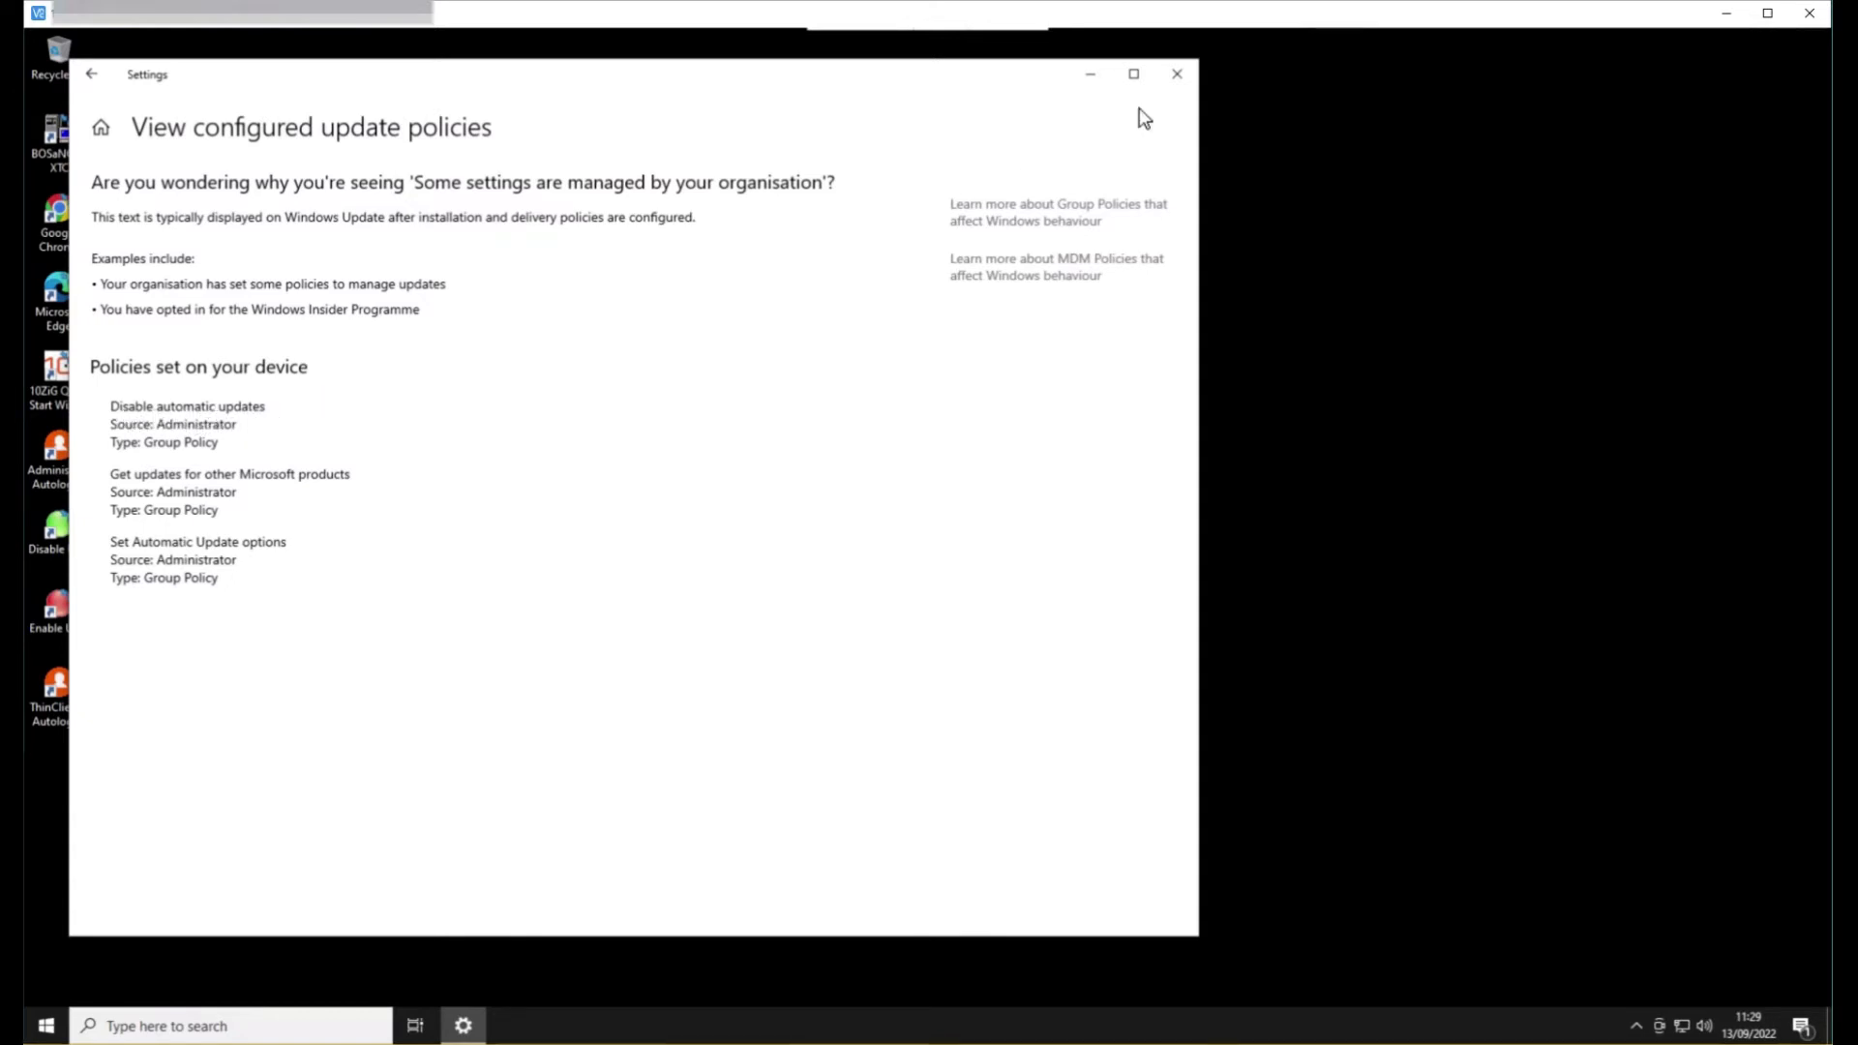
pyautogui.click(1176, 85)
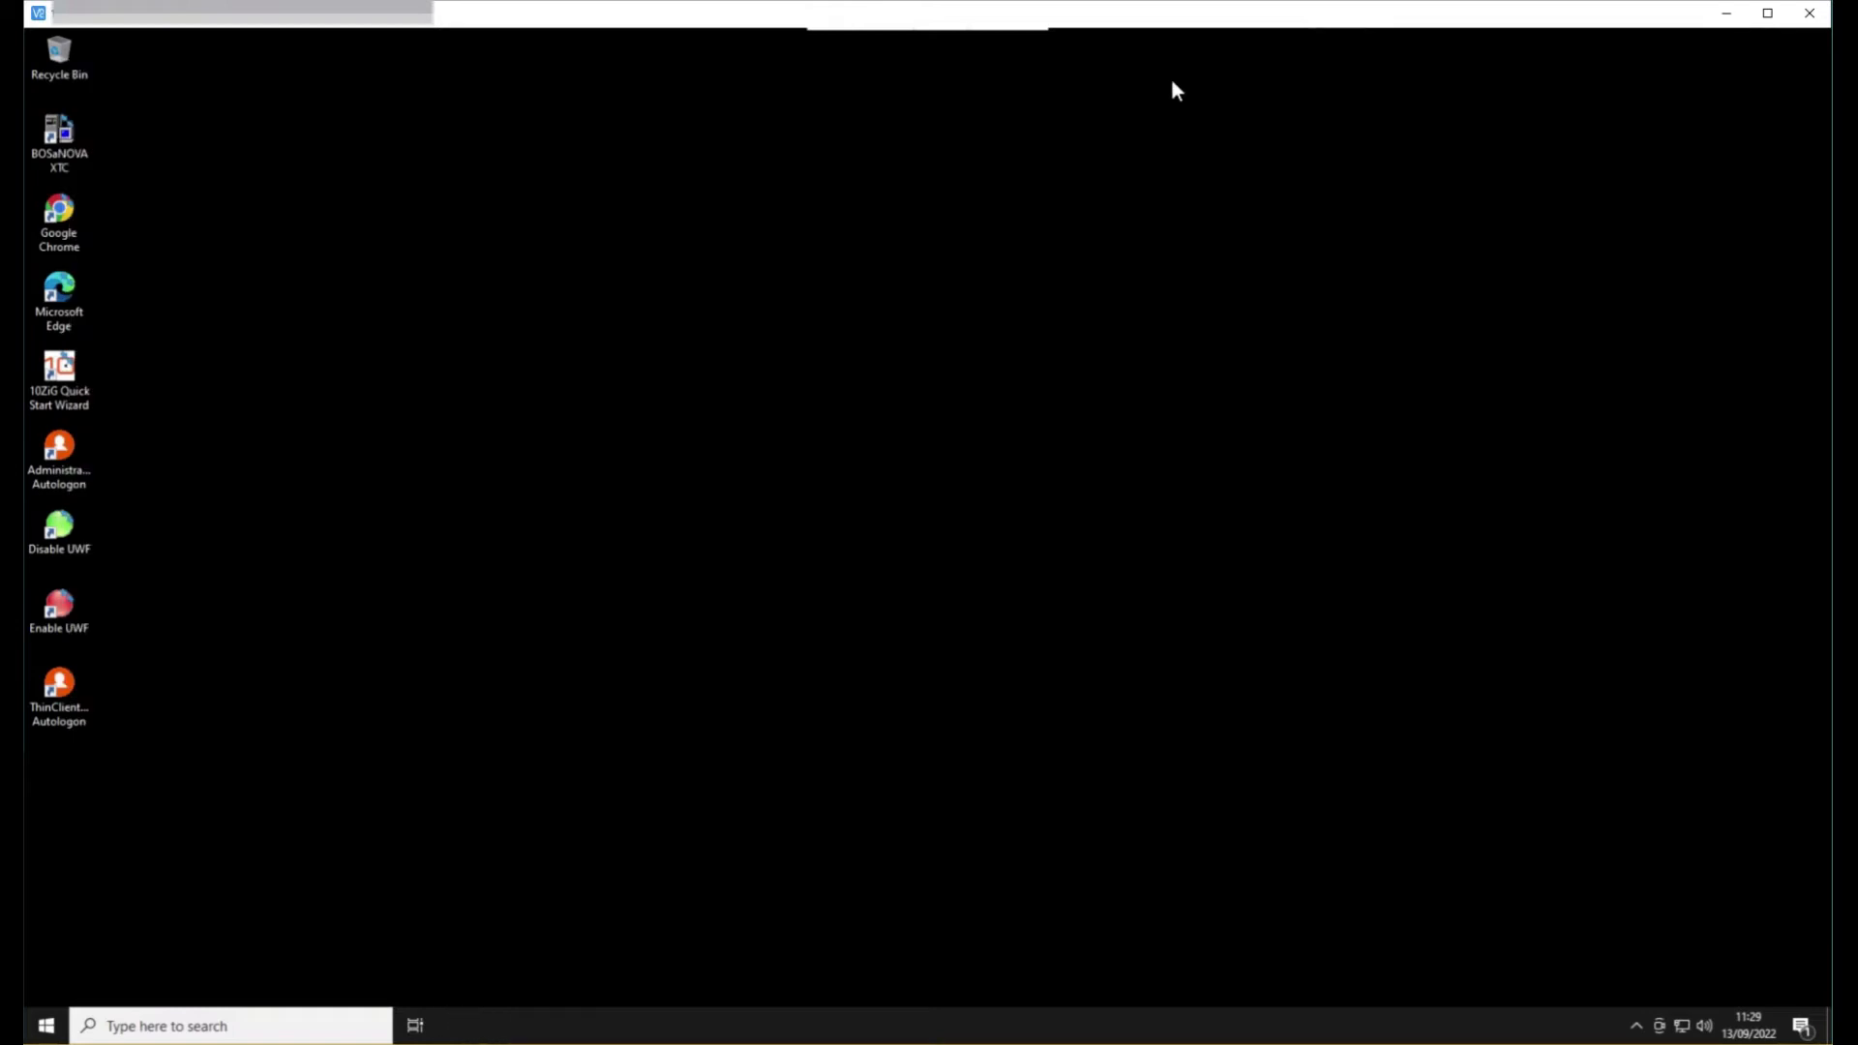
# Step: Open an administrator Command Prompt and run "uwfmgr get-config" to examine the write filter and servicing settings
pyautogui.click(165, 1027)
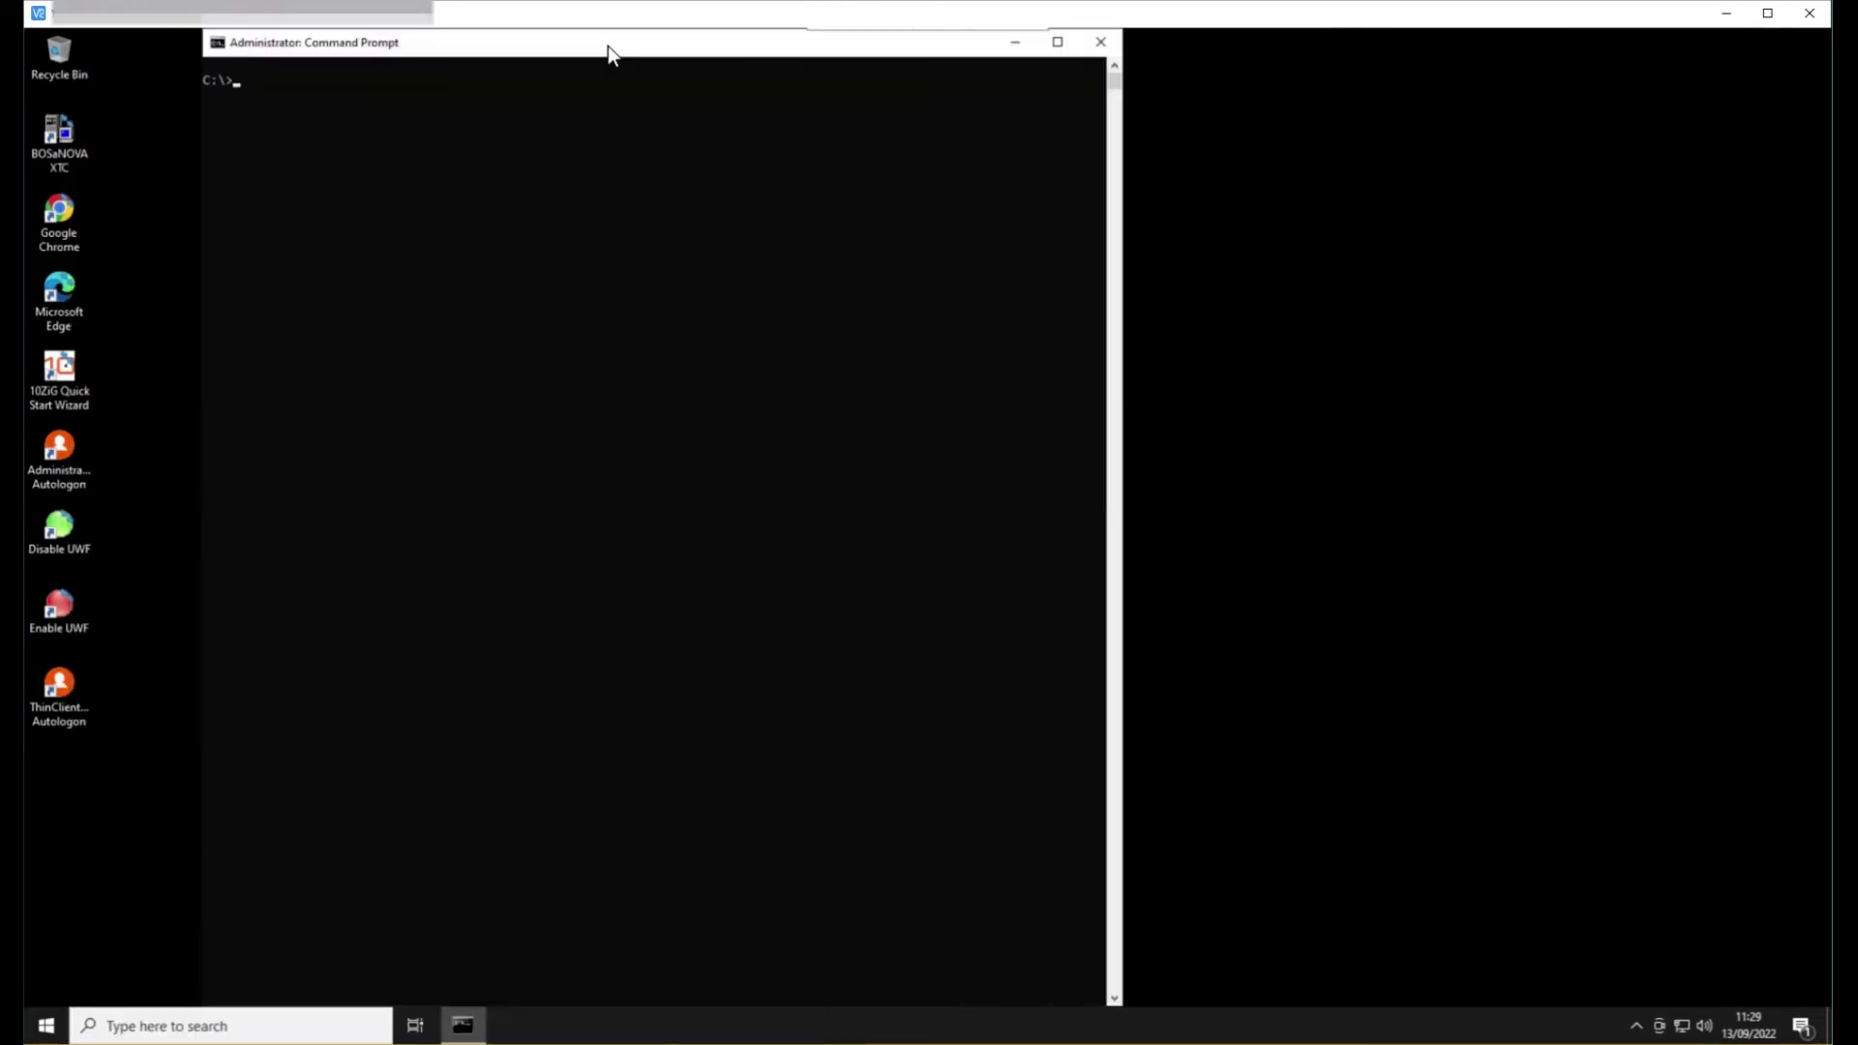
pyautogui.write('uwfmgr get-config')
pyautogui.press('Return')
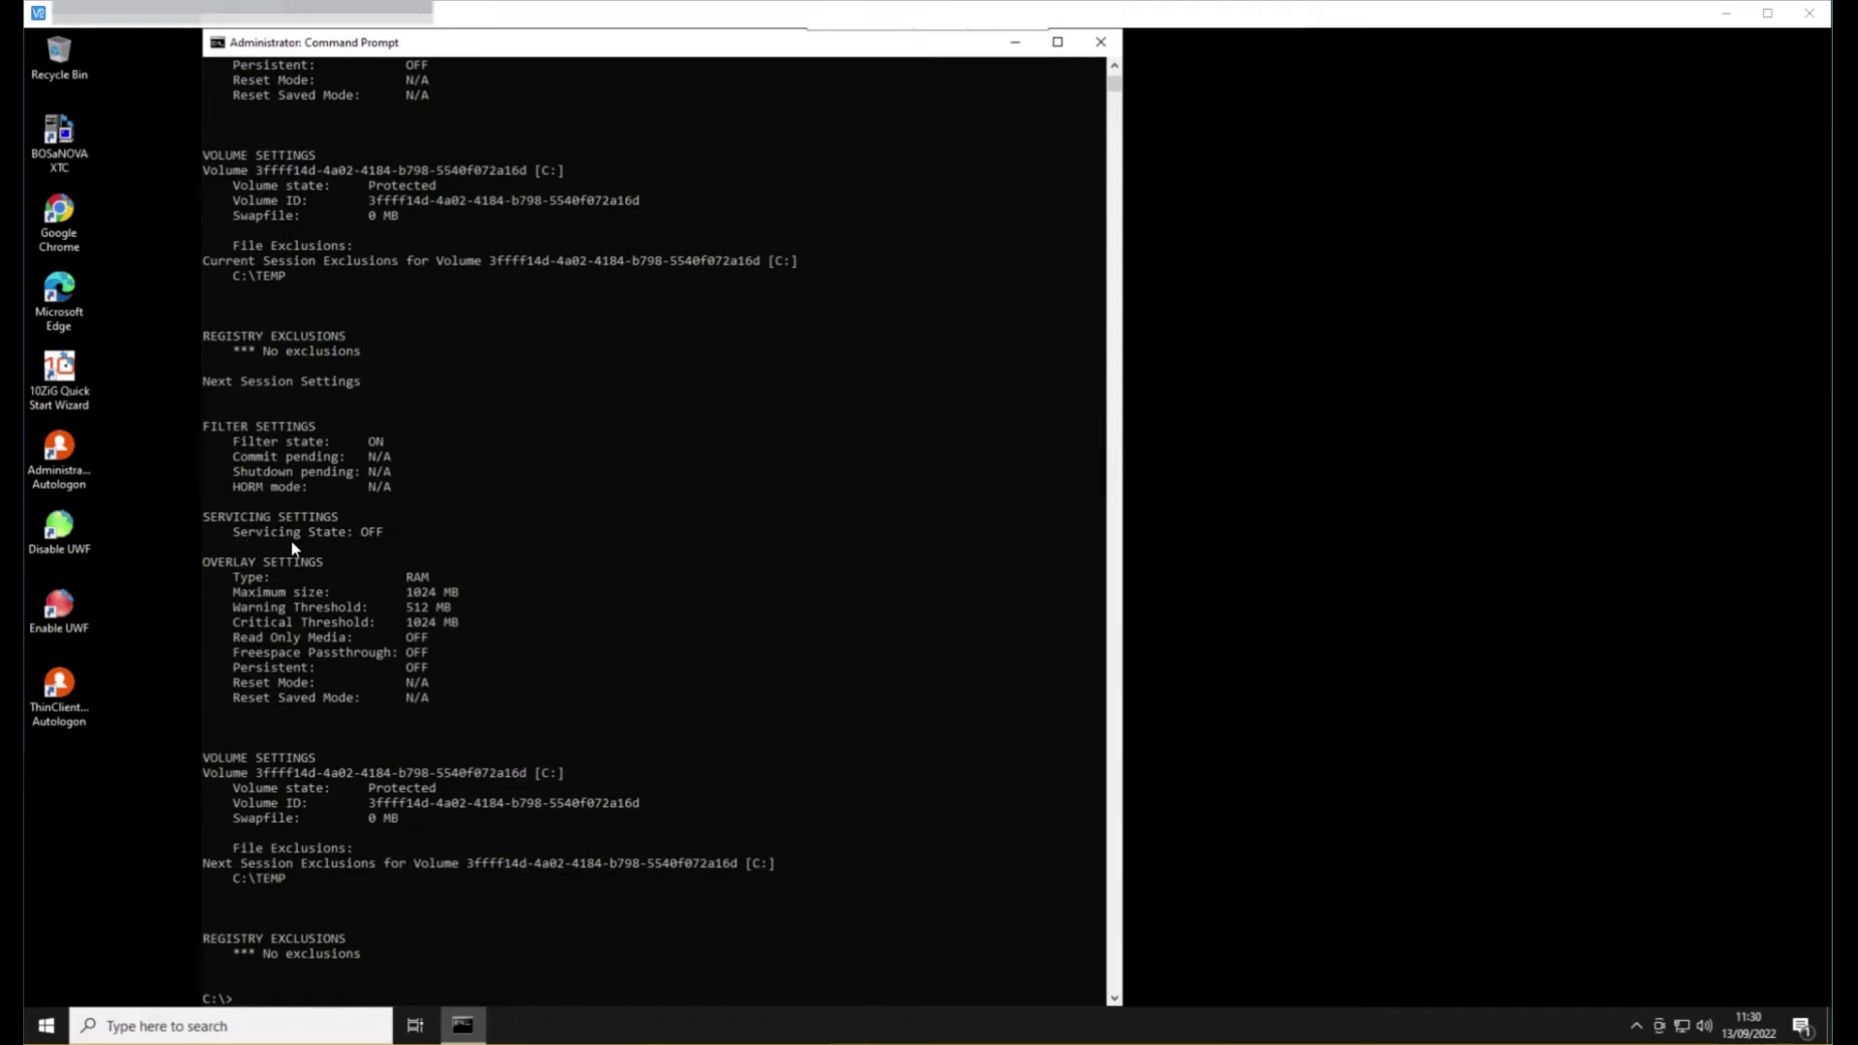
# Step: Clear the console and enable write filter servicing mode with "uwfmgr servicing enable"
pyautogui.write('cls')
pyautogui.press('Return')
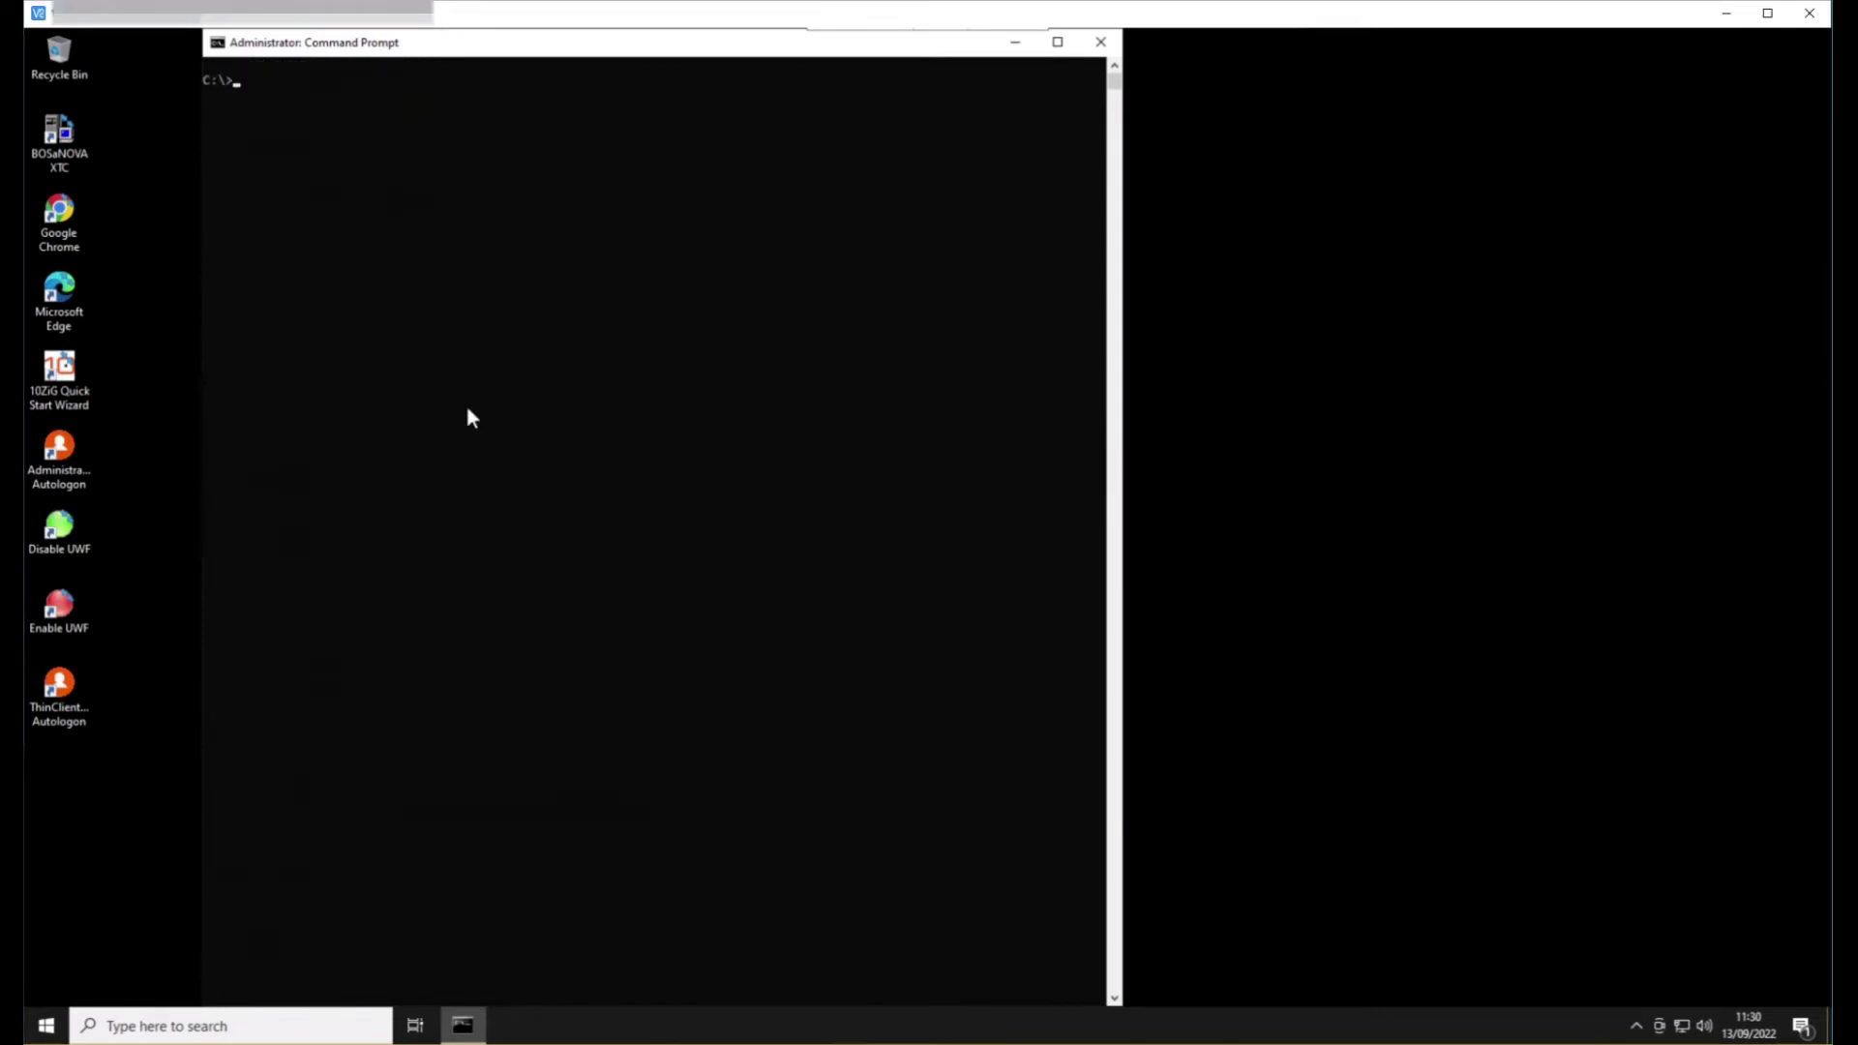
pyautogui.write('uwfmgr servicing enable')
pyautogui.press('Return')
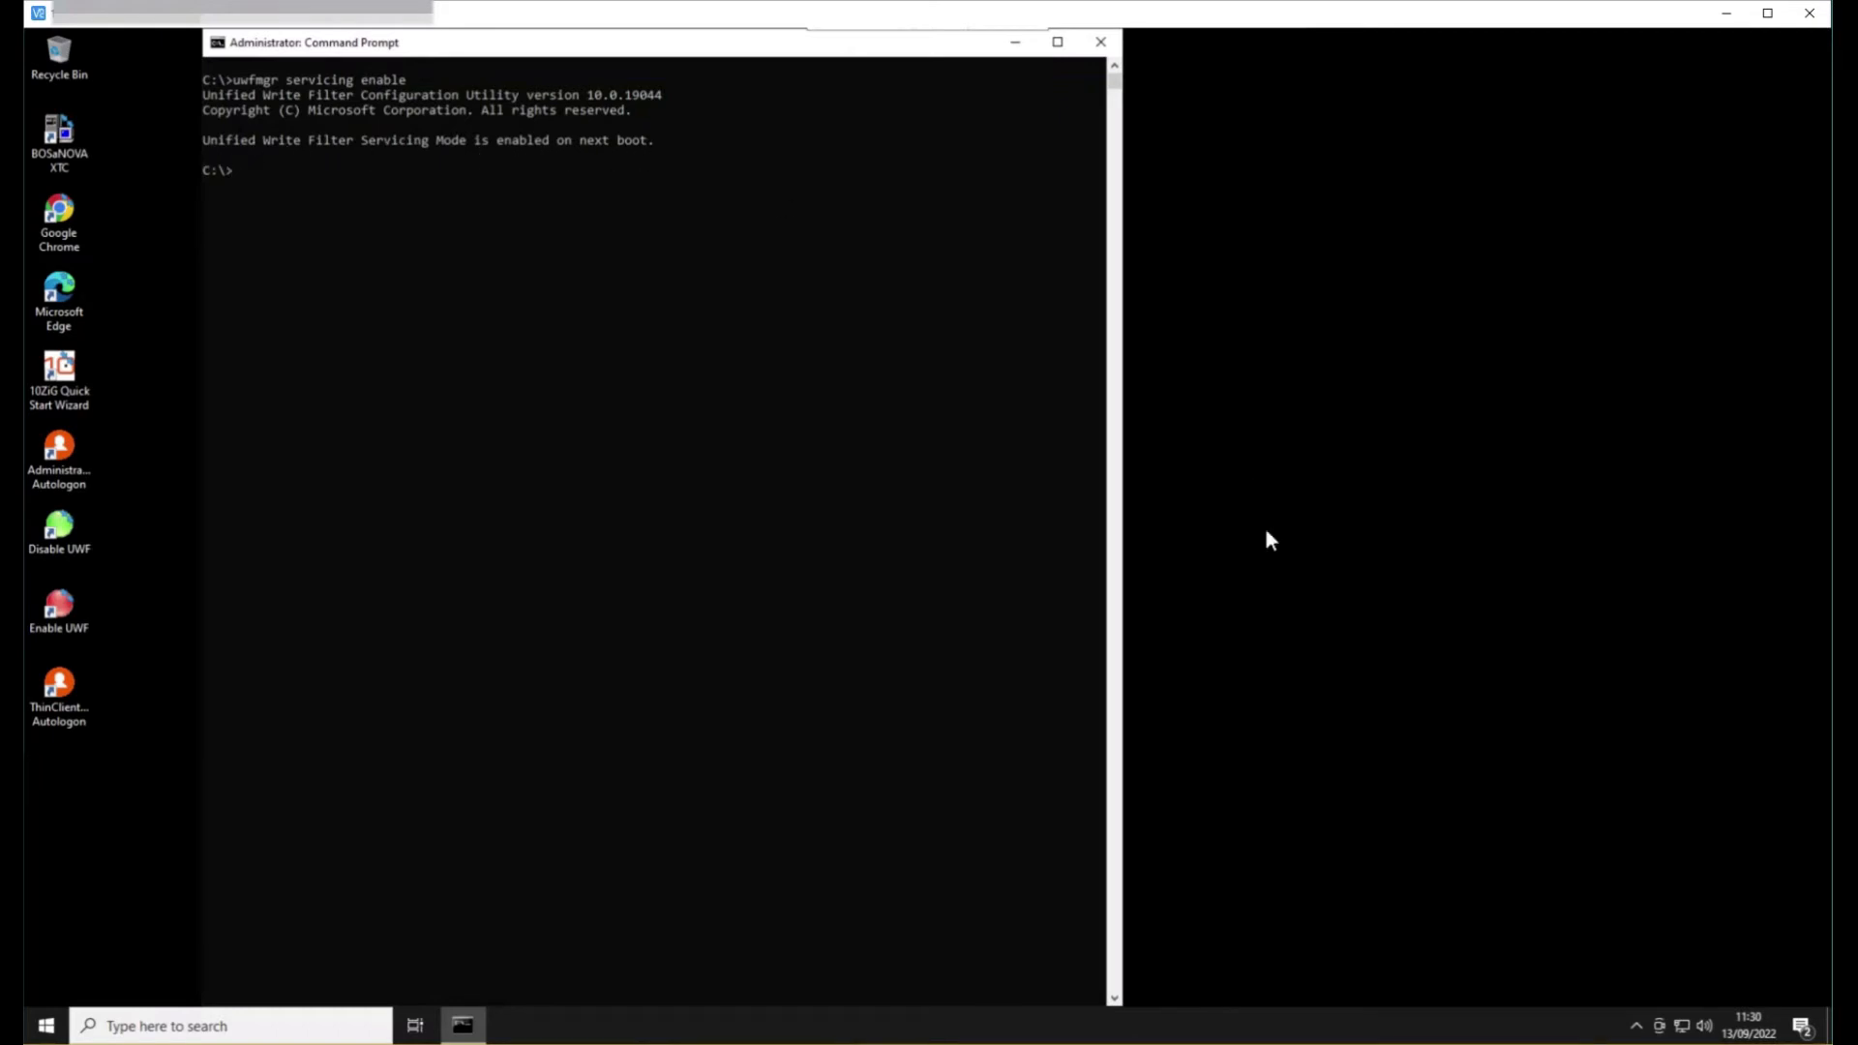
# Step: Examine the Security and Maintenance notification about User Account Control and dismiss its restart dialog without restarting
pyautogui.click(1804, 1029)
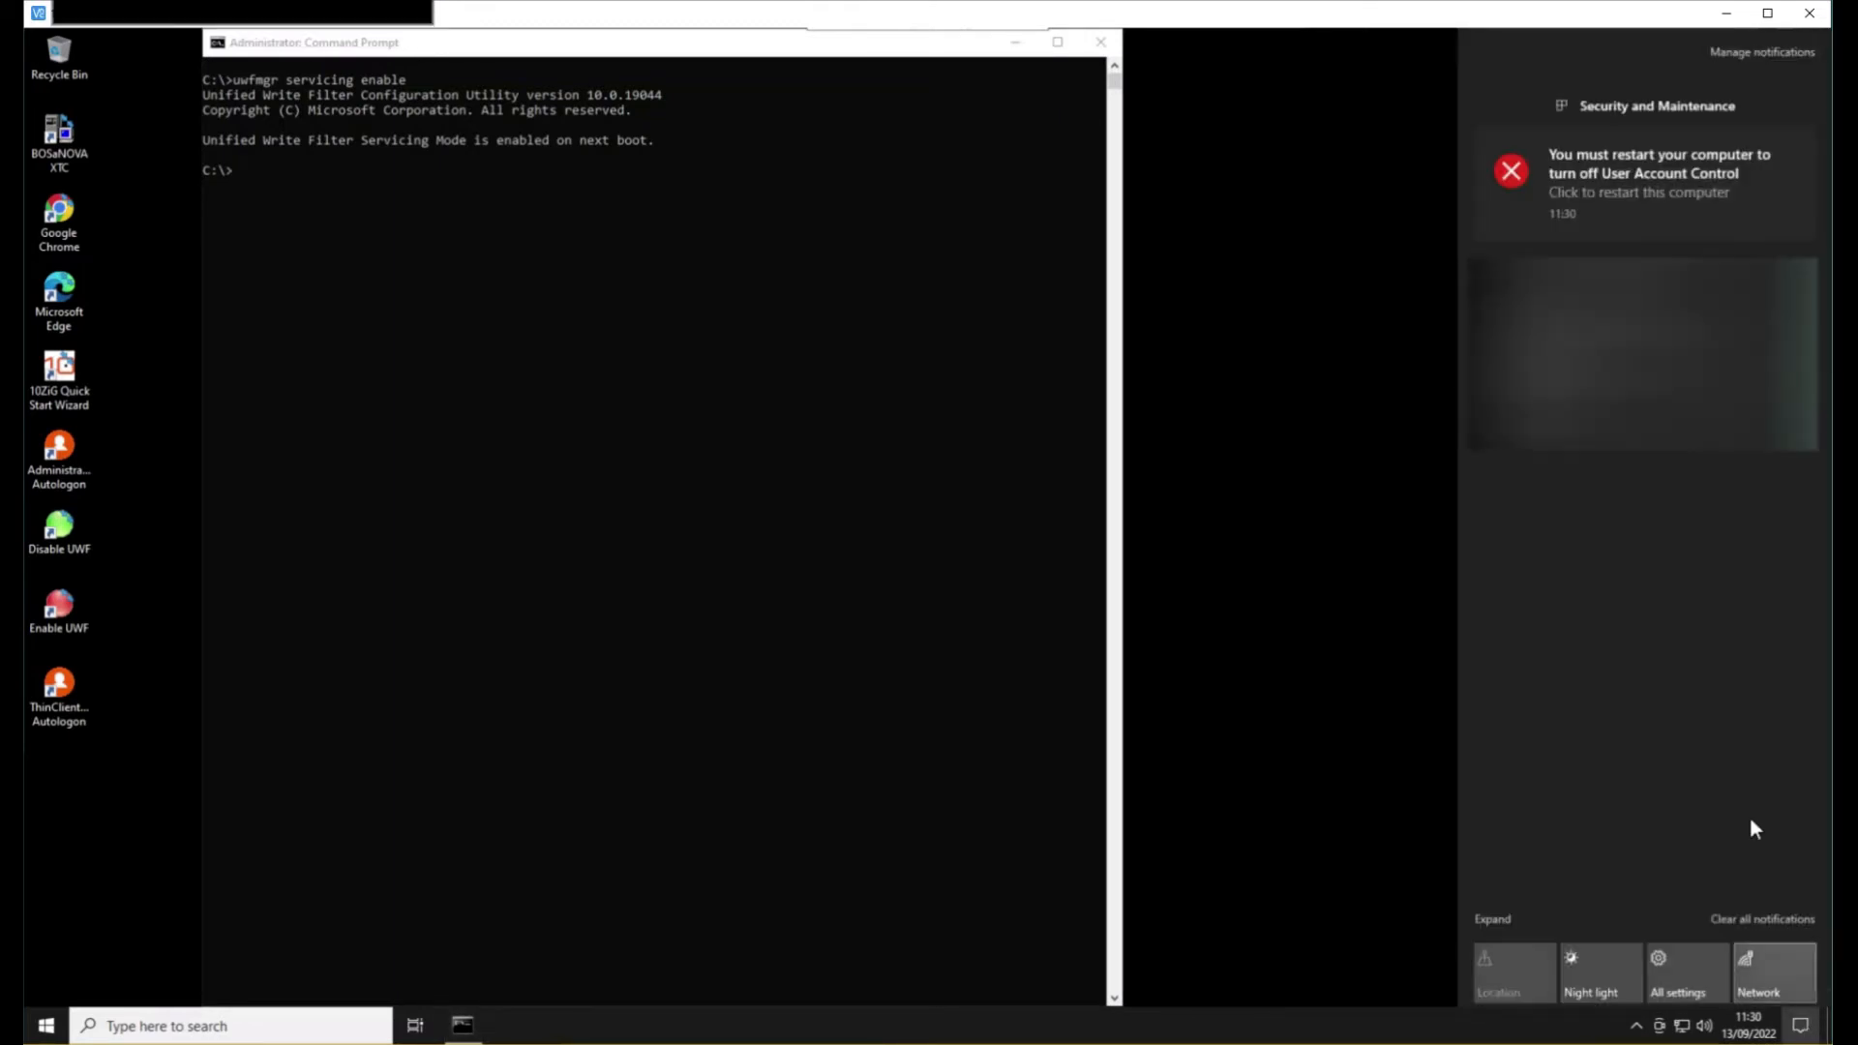
pyautogui.click(1624, 171)
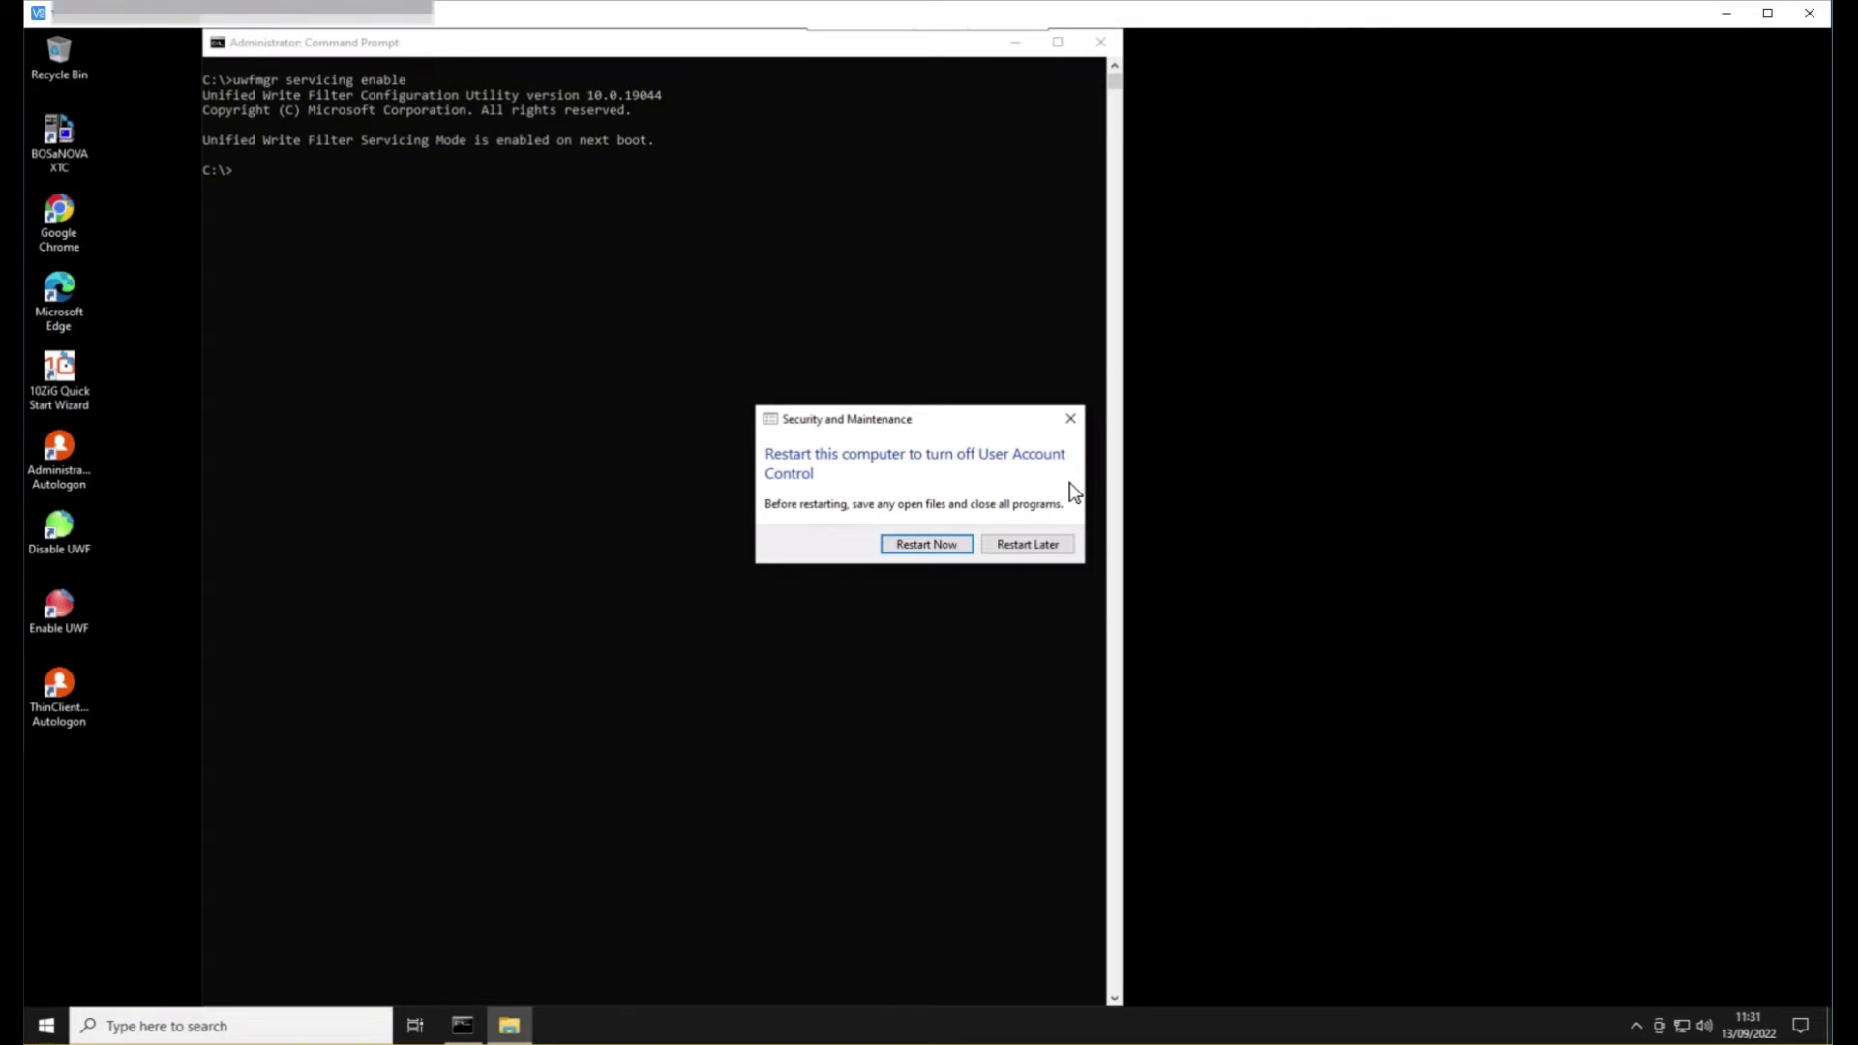
pyautogui.click(1070, 420)
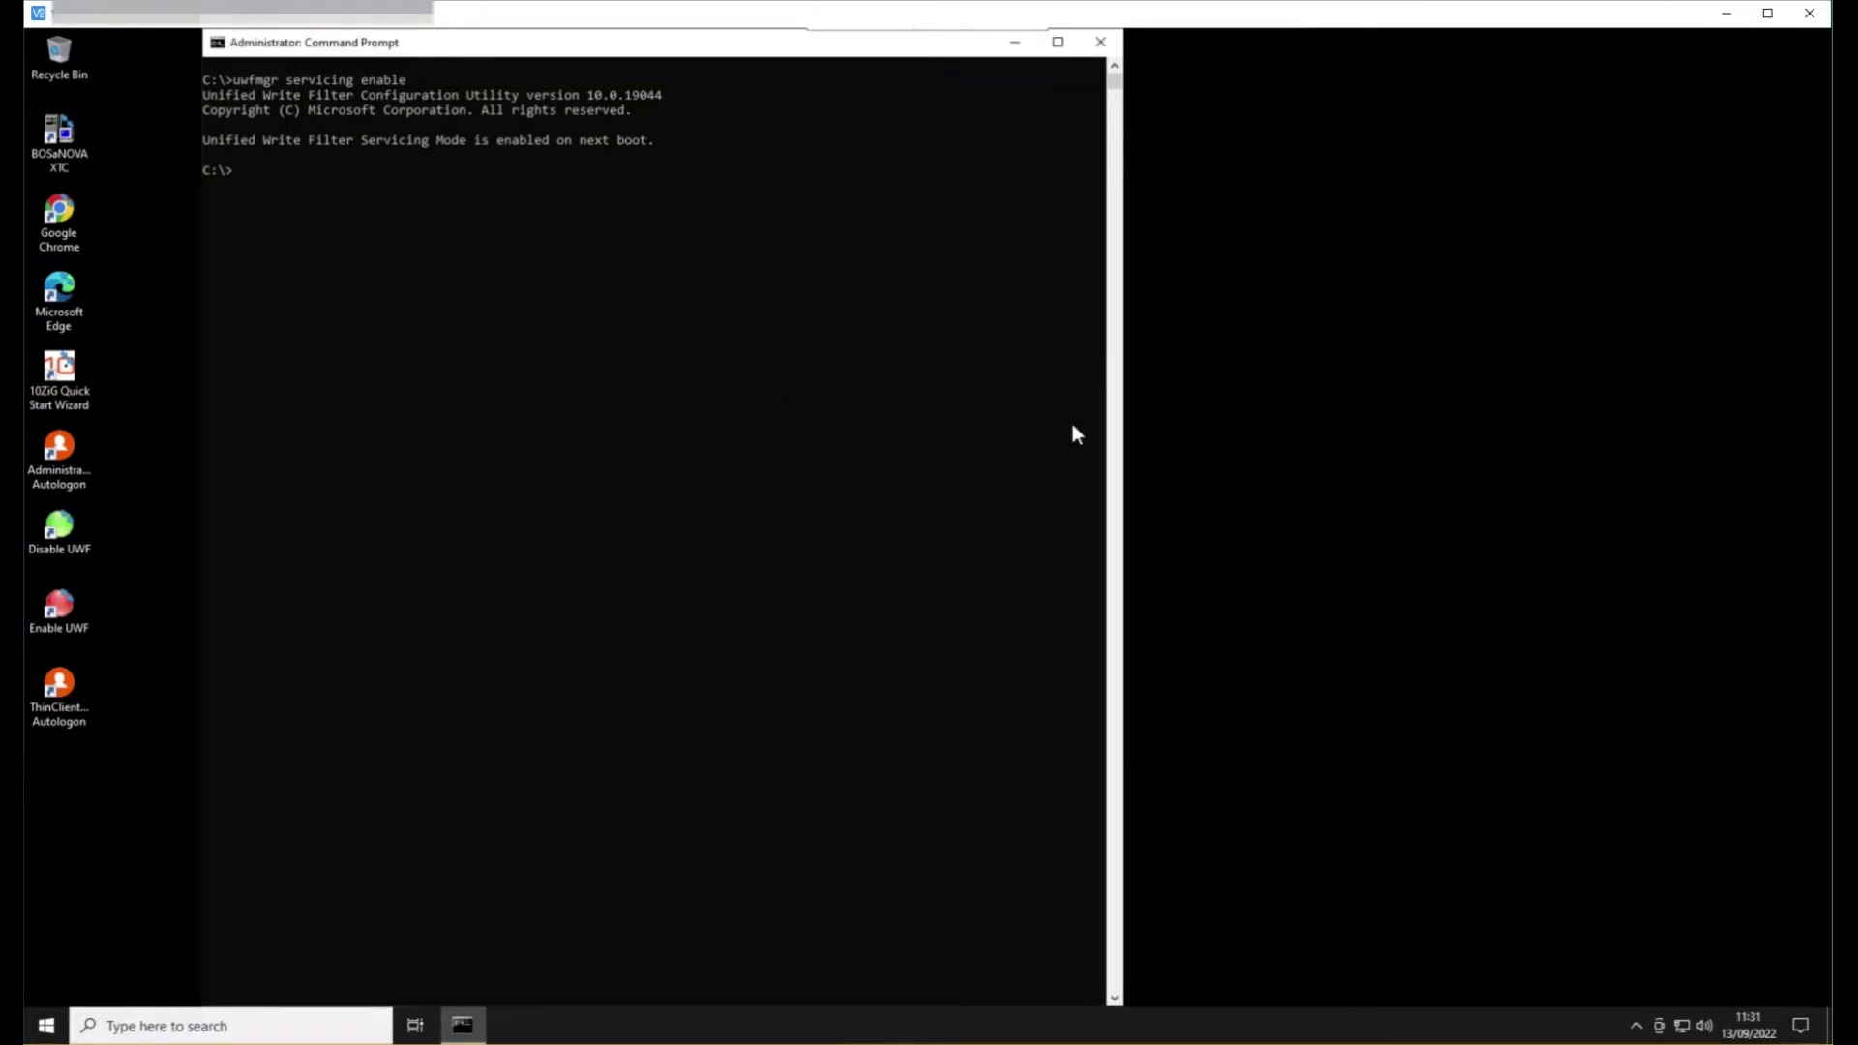
# Step: In a cleared console, run "systeminfo" from the TEMP directory and examine the Hotfix(s) section
pyautogui.write('cls')
pyautogui.press('Return')
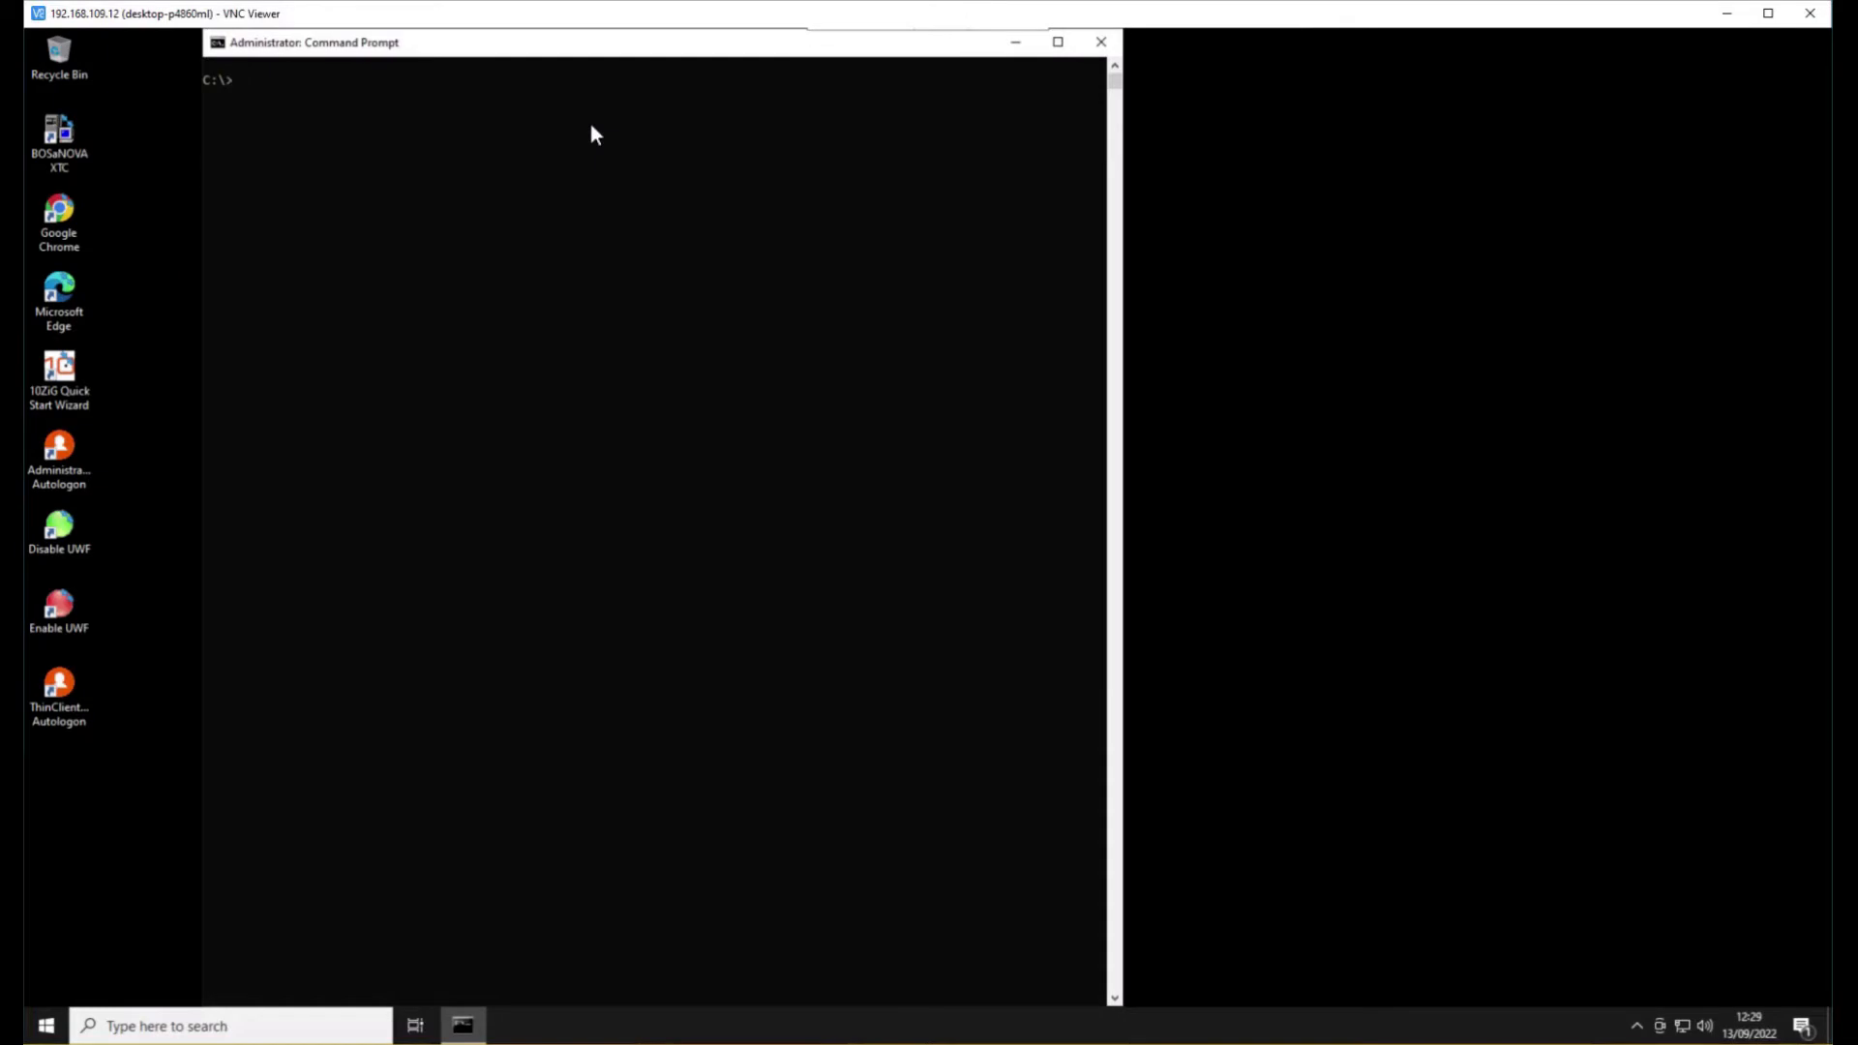
pyautogui.write('cd te')
pyautogui.press('Tab')
pyautogui.press('Return')
pyautogui.write('systeminfo')
pyautogui.press('Return')
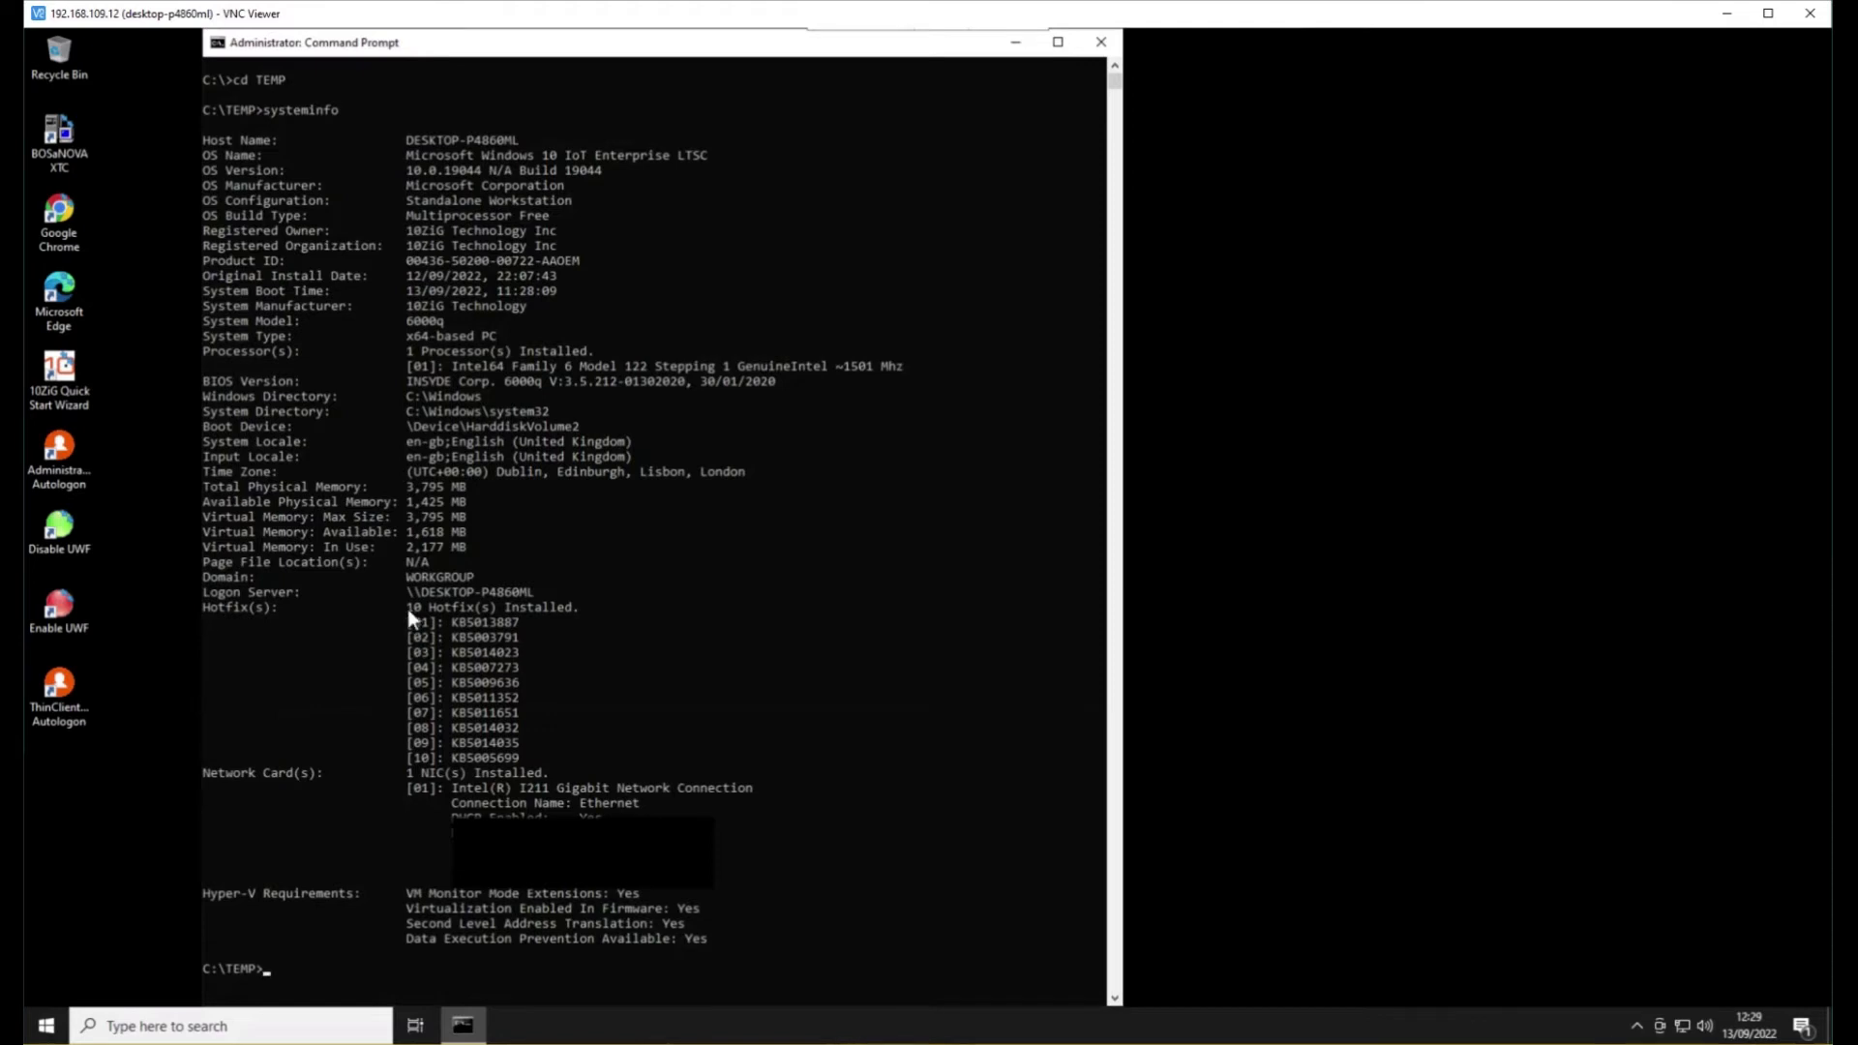
pyautogui.moveTo(409, 613); pyautogui.dragTo(543, 612)
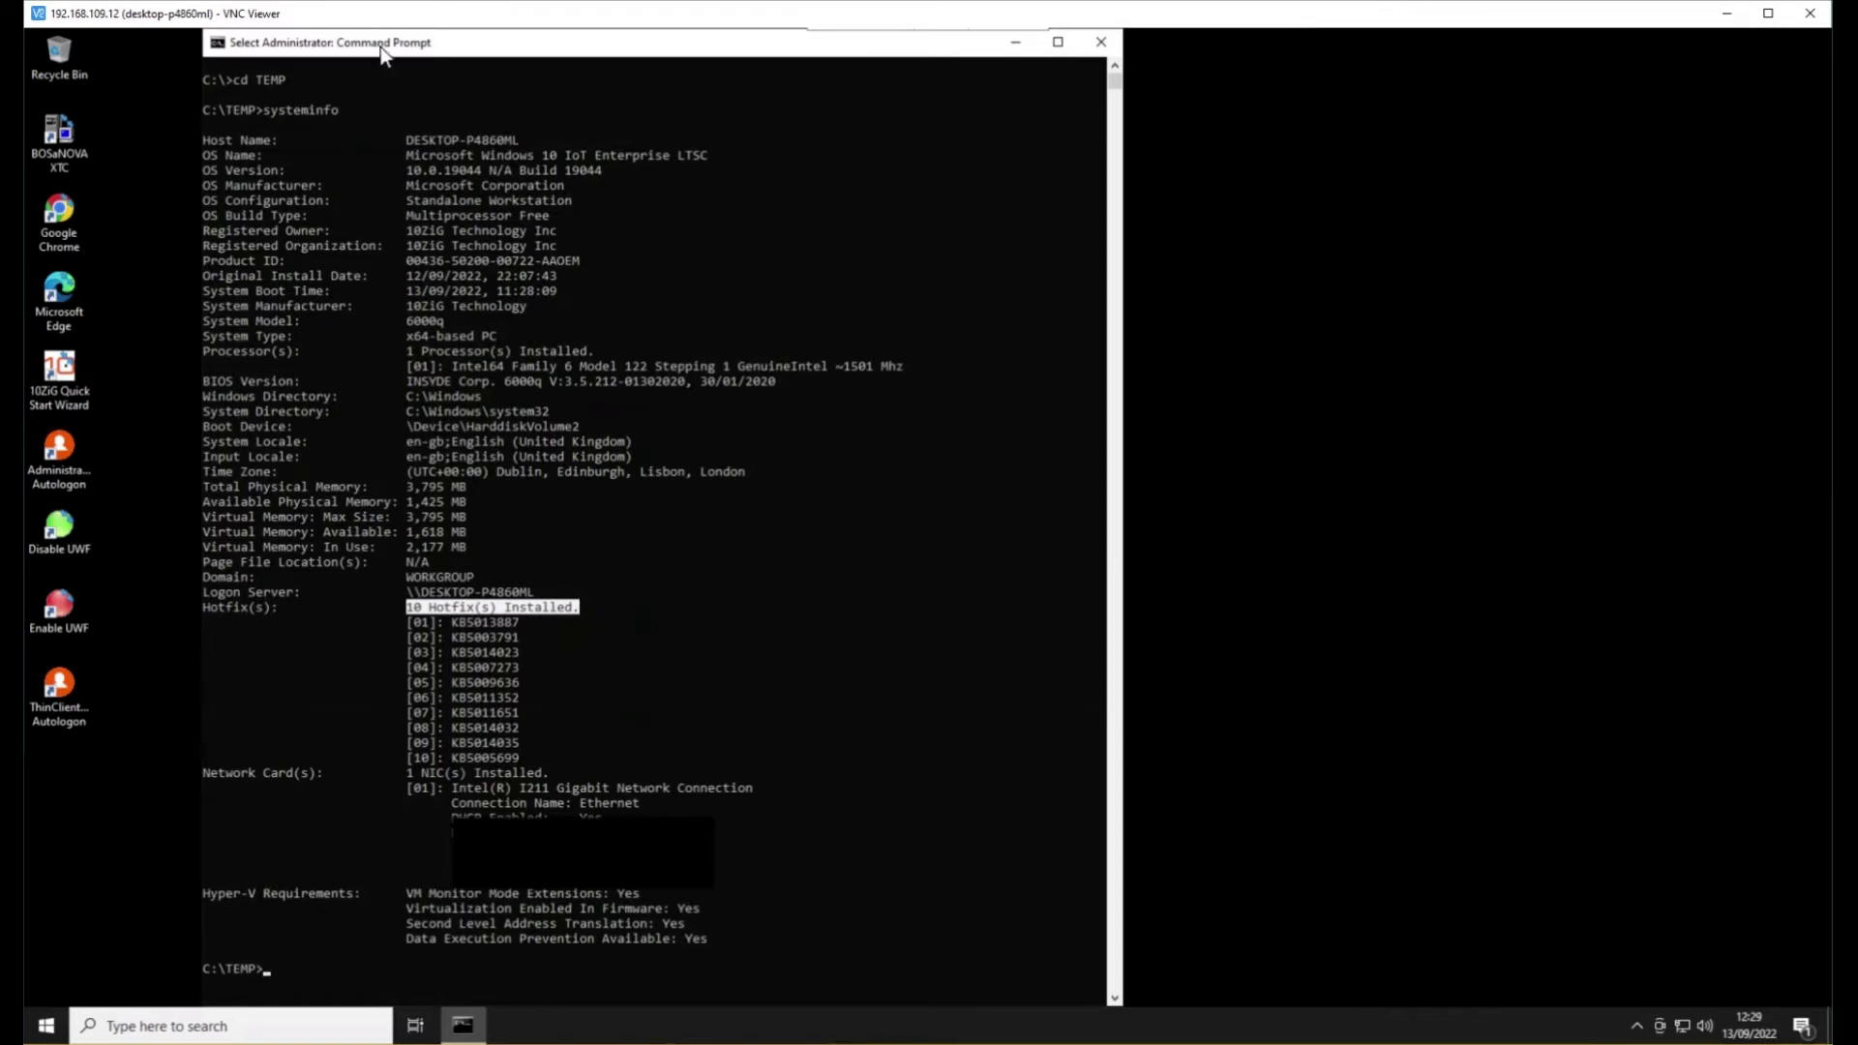
pyautogui.click(815, 683)
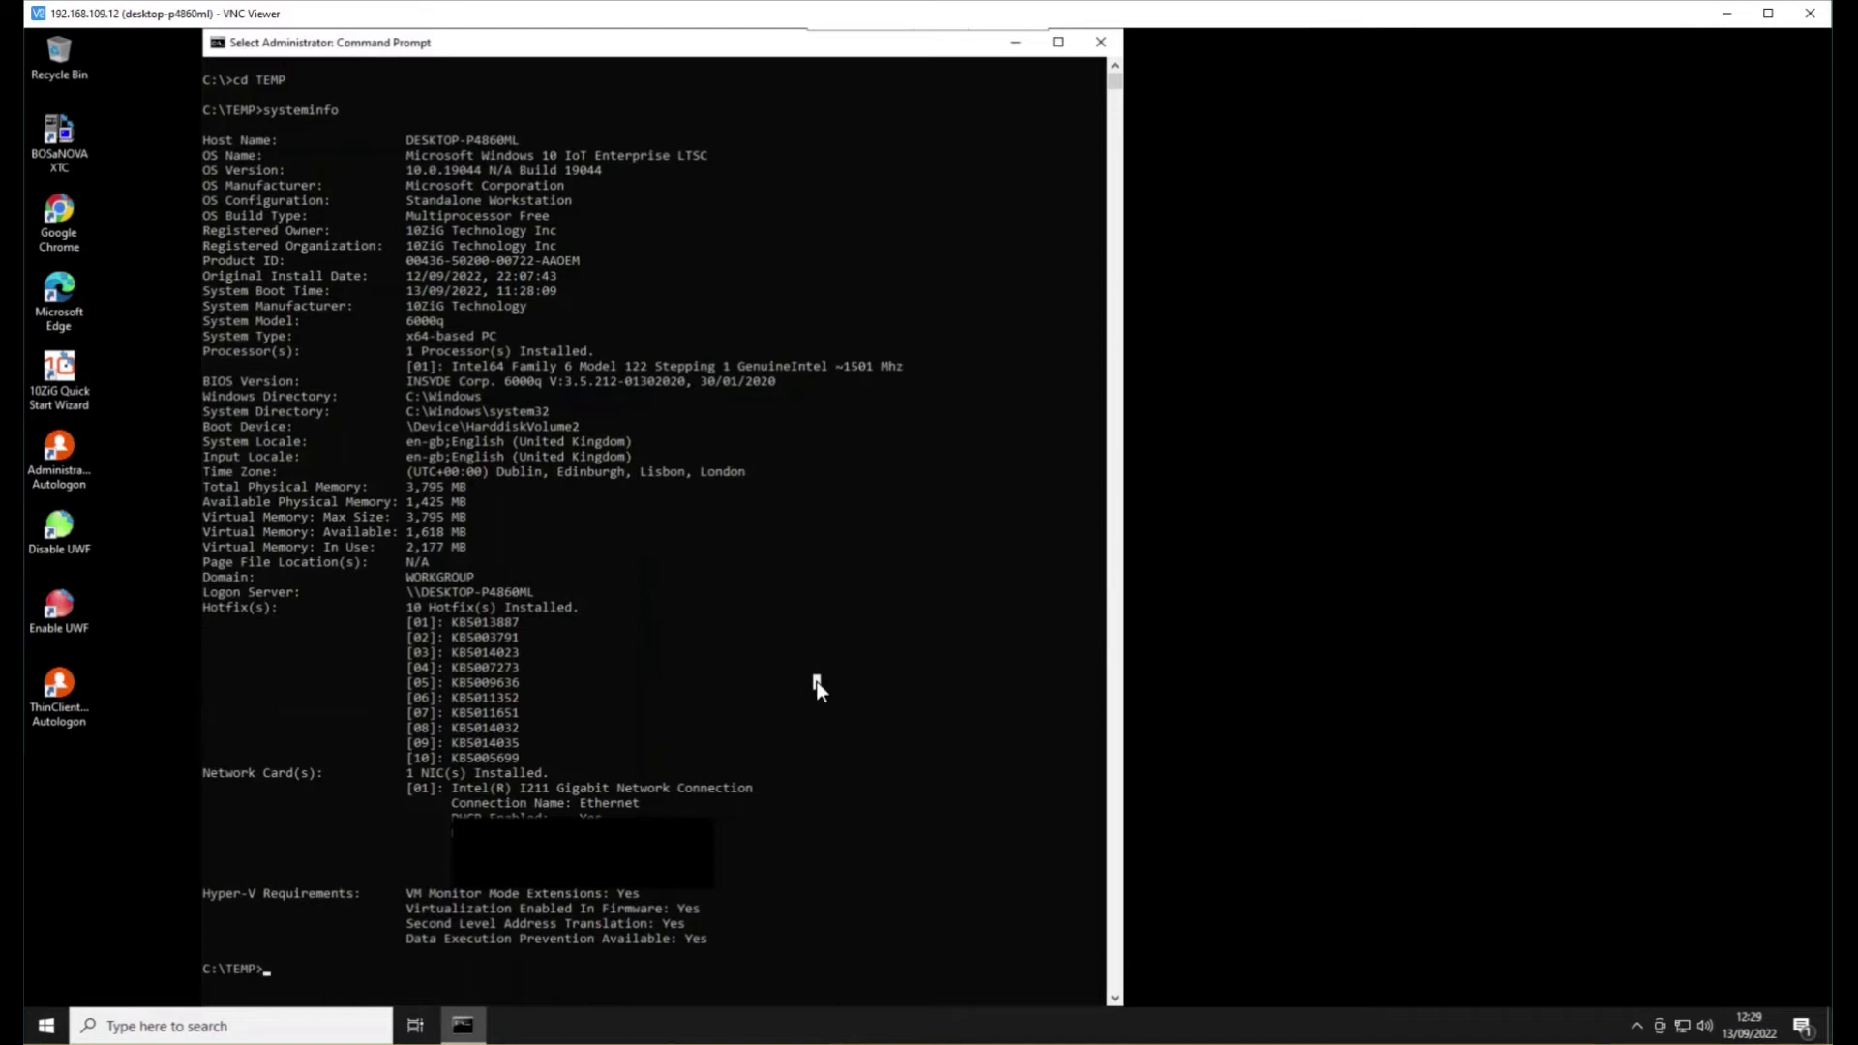
pyautogui.press('Escape')
# Step: Return the Command Prompt to the root of drive C: and clear the console
pyautogui.write('cls')
pyautogui.press('Return')
pyautogui.write('cd\\')
pyautogui.press('Return')
pyautogui.write('cls')
pyautogui.press('Return')
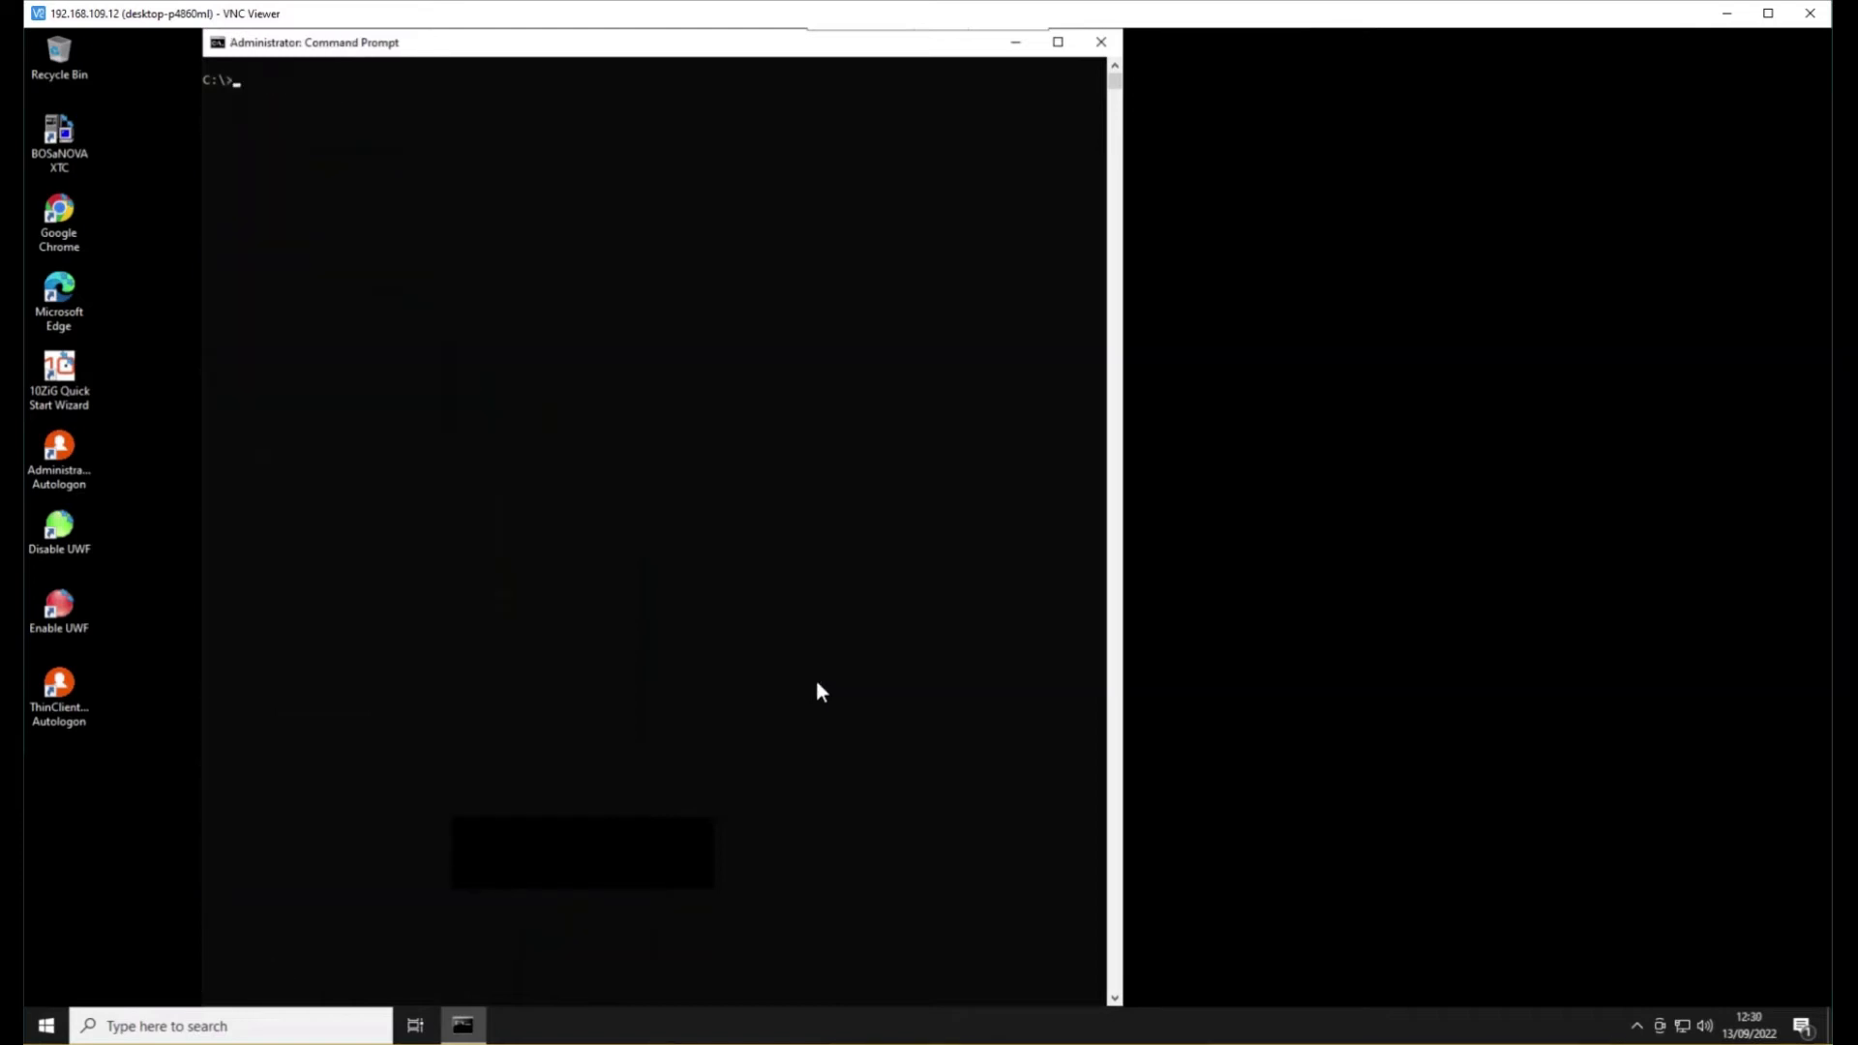
# Step: Export the systeminfo output to the text file C:\TEMP\Hotfix.txt
pyautogui.write('systeminfo > C:\\TEMP\\Ho')
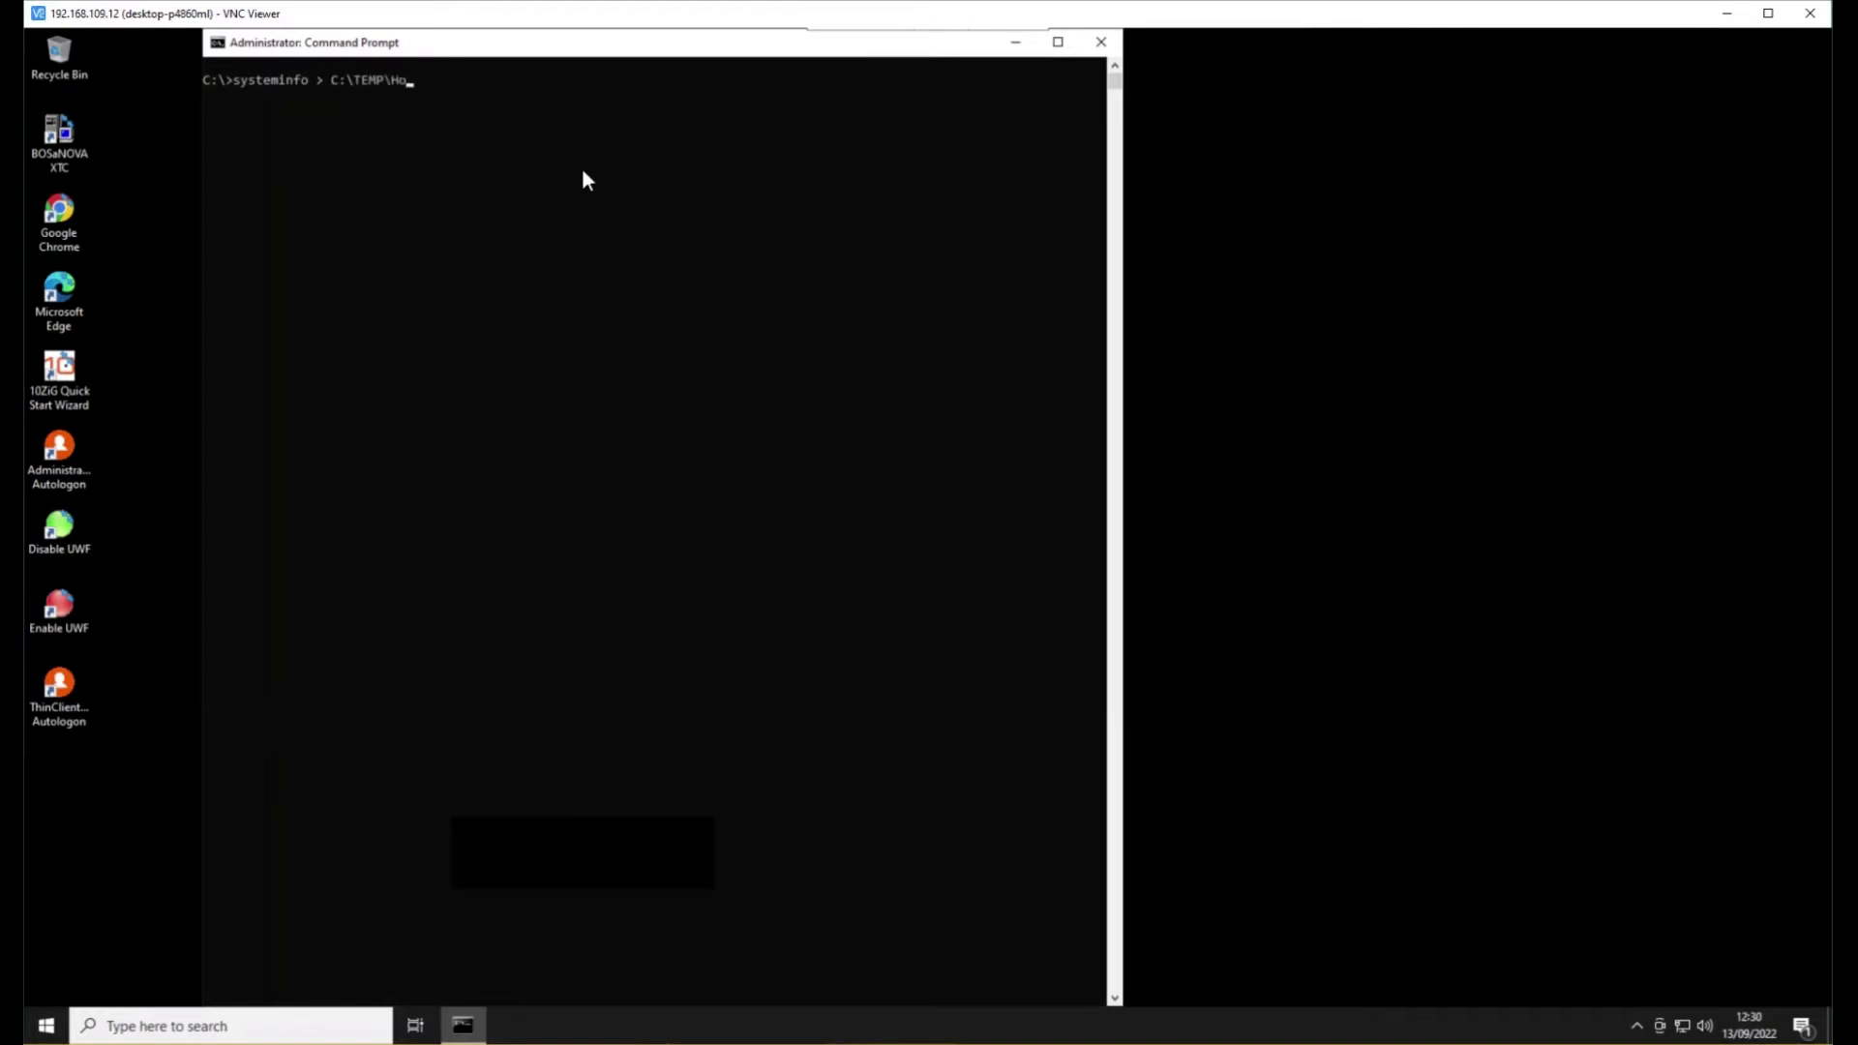
pyautogui.write('tfix.txt')
pyautogui.press('Return')
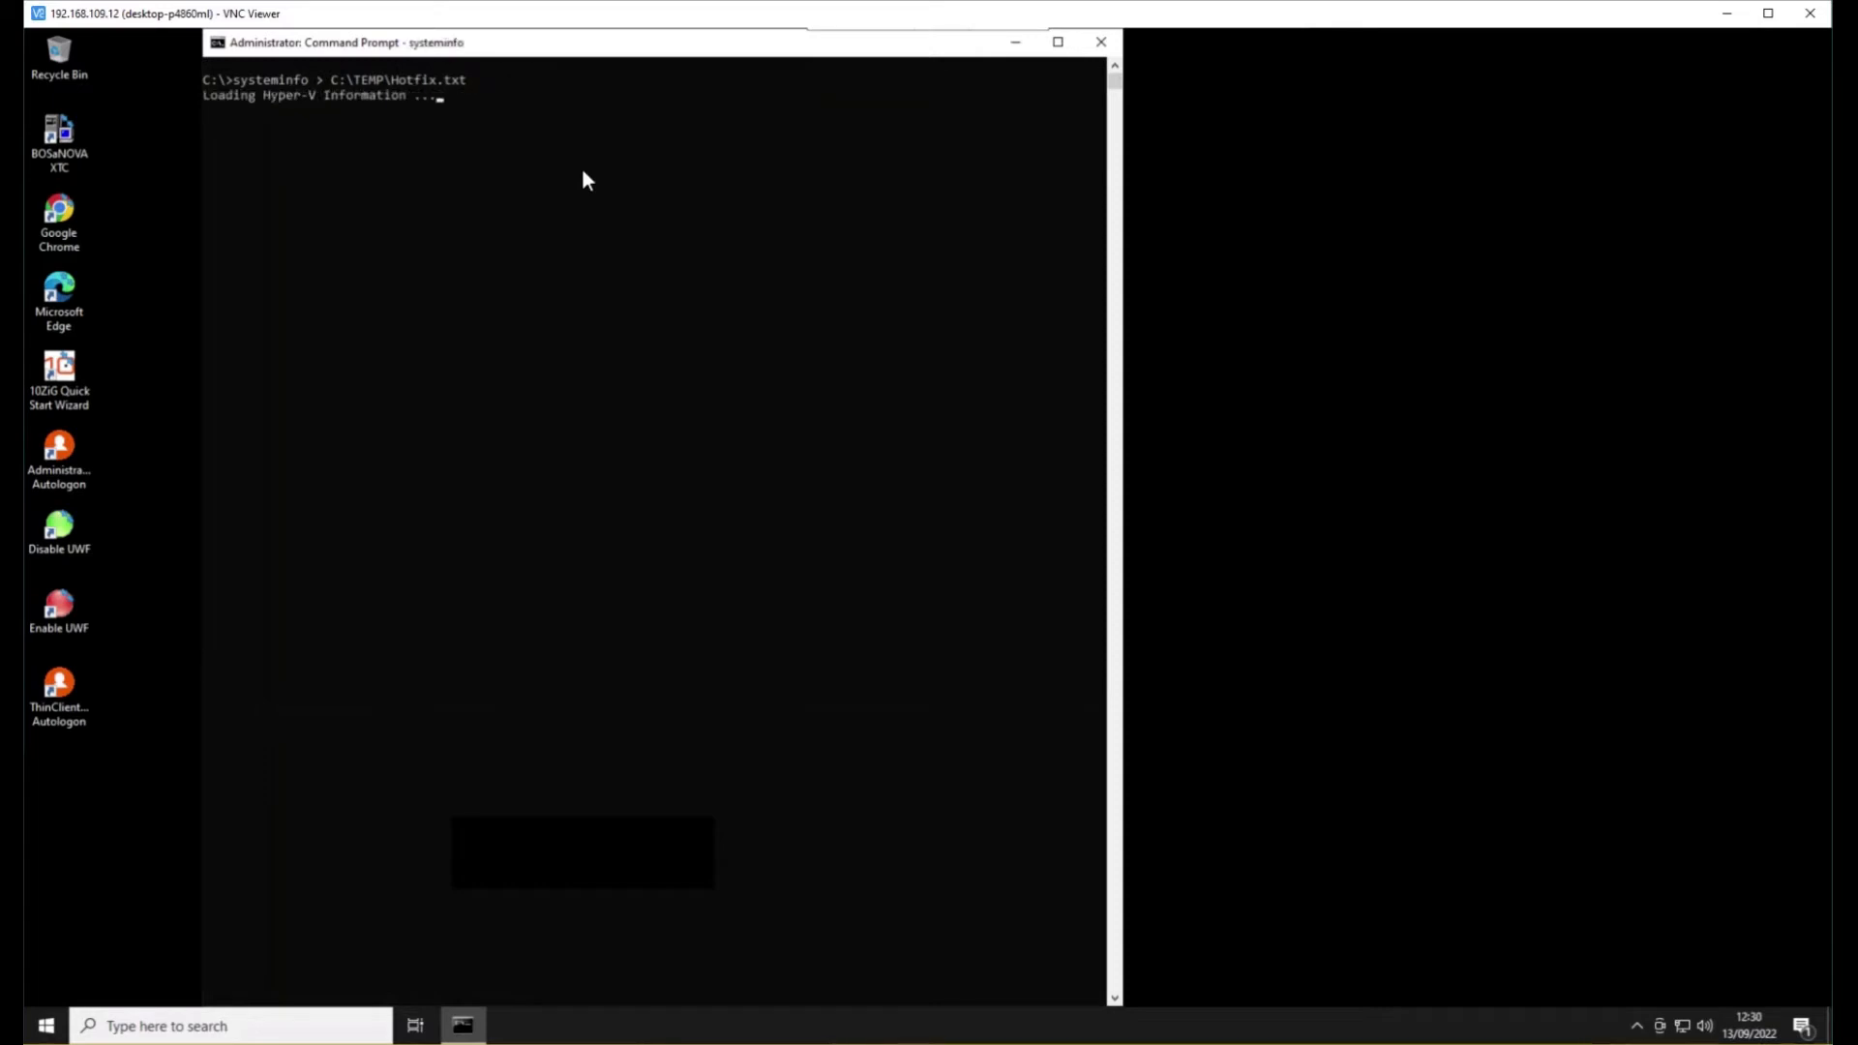
# Step: From the TEMP directory, display the contents of Hotfix.txt in a cleared console to review the exported system information
pyautogui.write('cls')
pyautogui.press('Return')
pyautogui.write('cd TEMP')
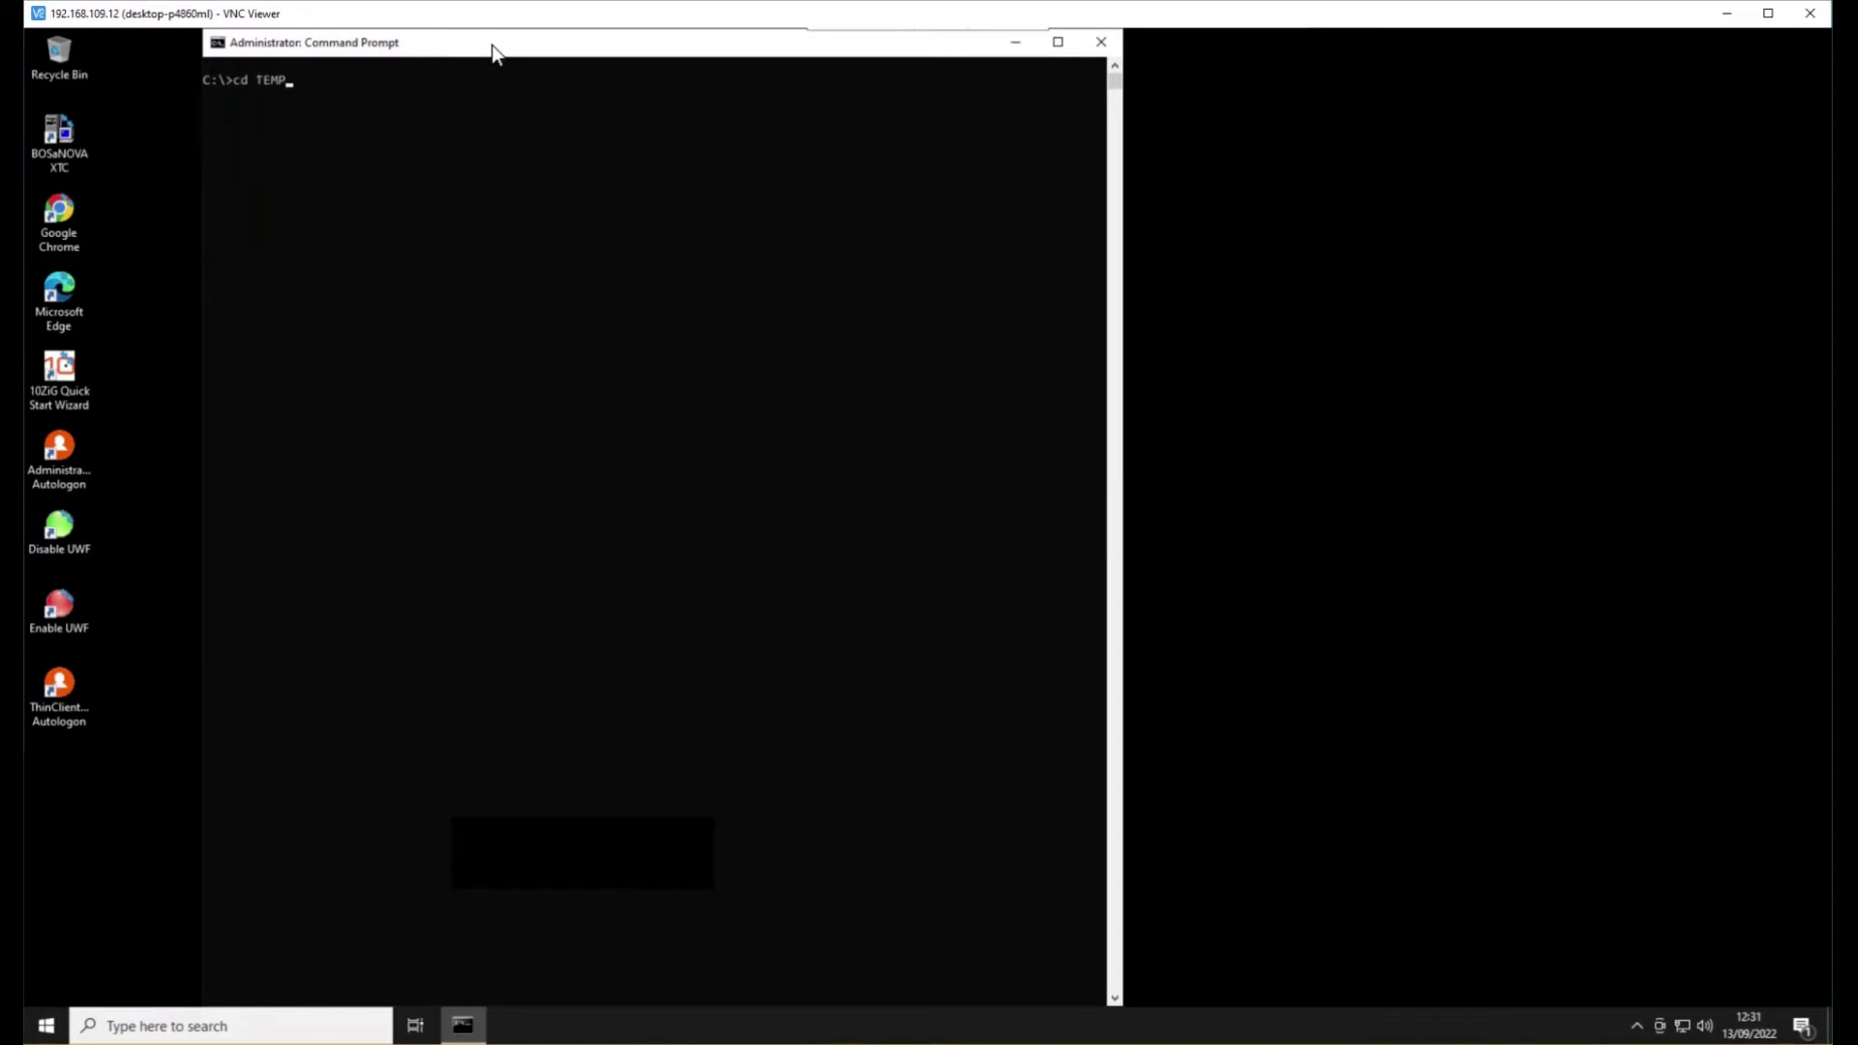
pyautogui.press('Return')
pyautogui.write('type Hotfix.txt')
pyautogui.press('Return')
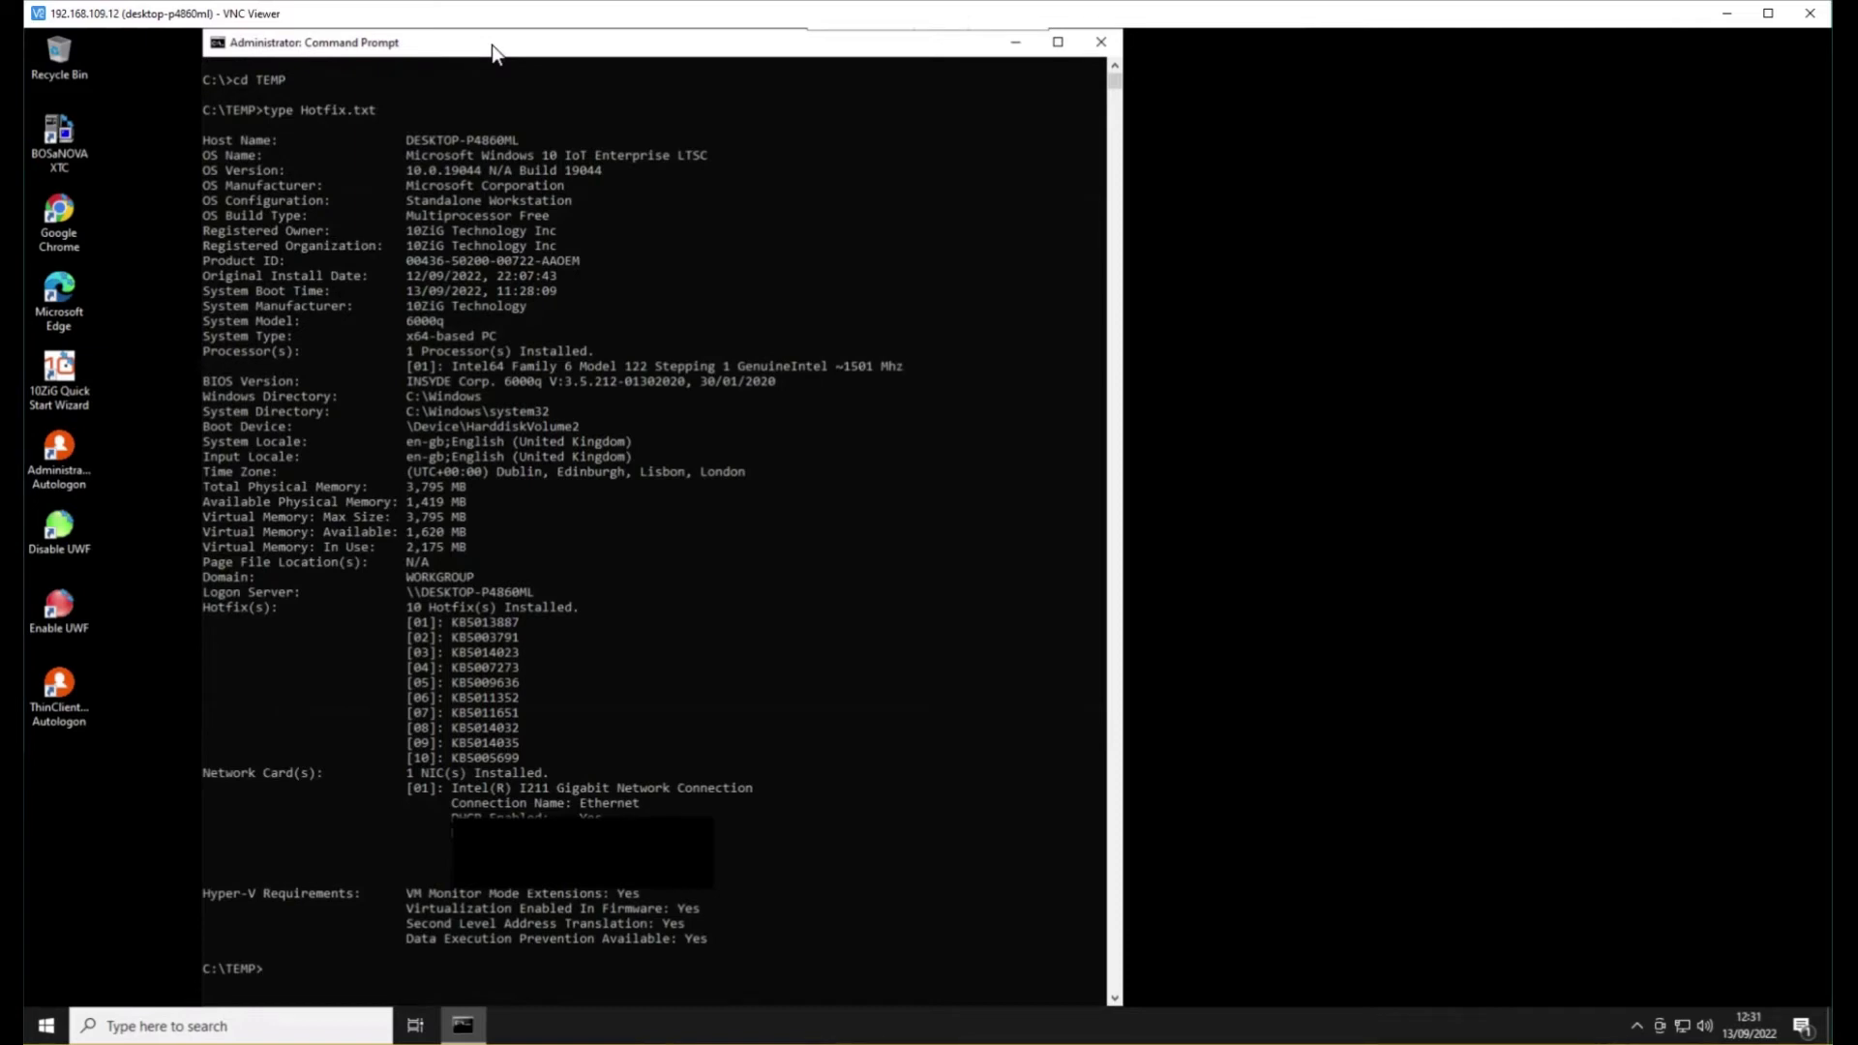
# Step: In a cleared console, list the installed updates with "wmic qfe" and widen the Command Prompt window to read the table
pyautogui.write('cls')
pyautogui.write('wmic ')
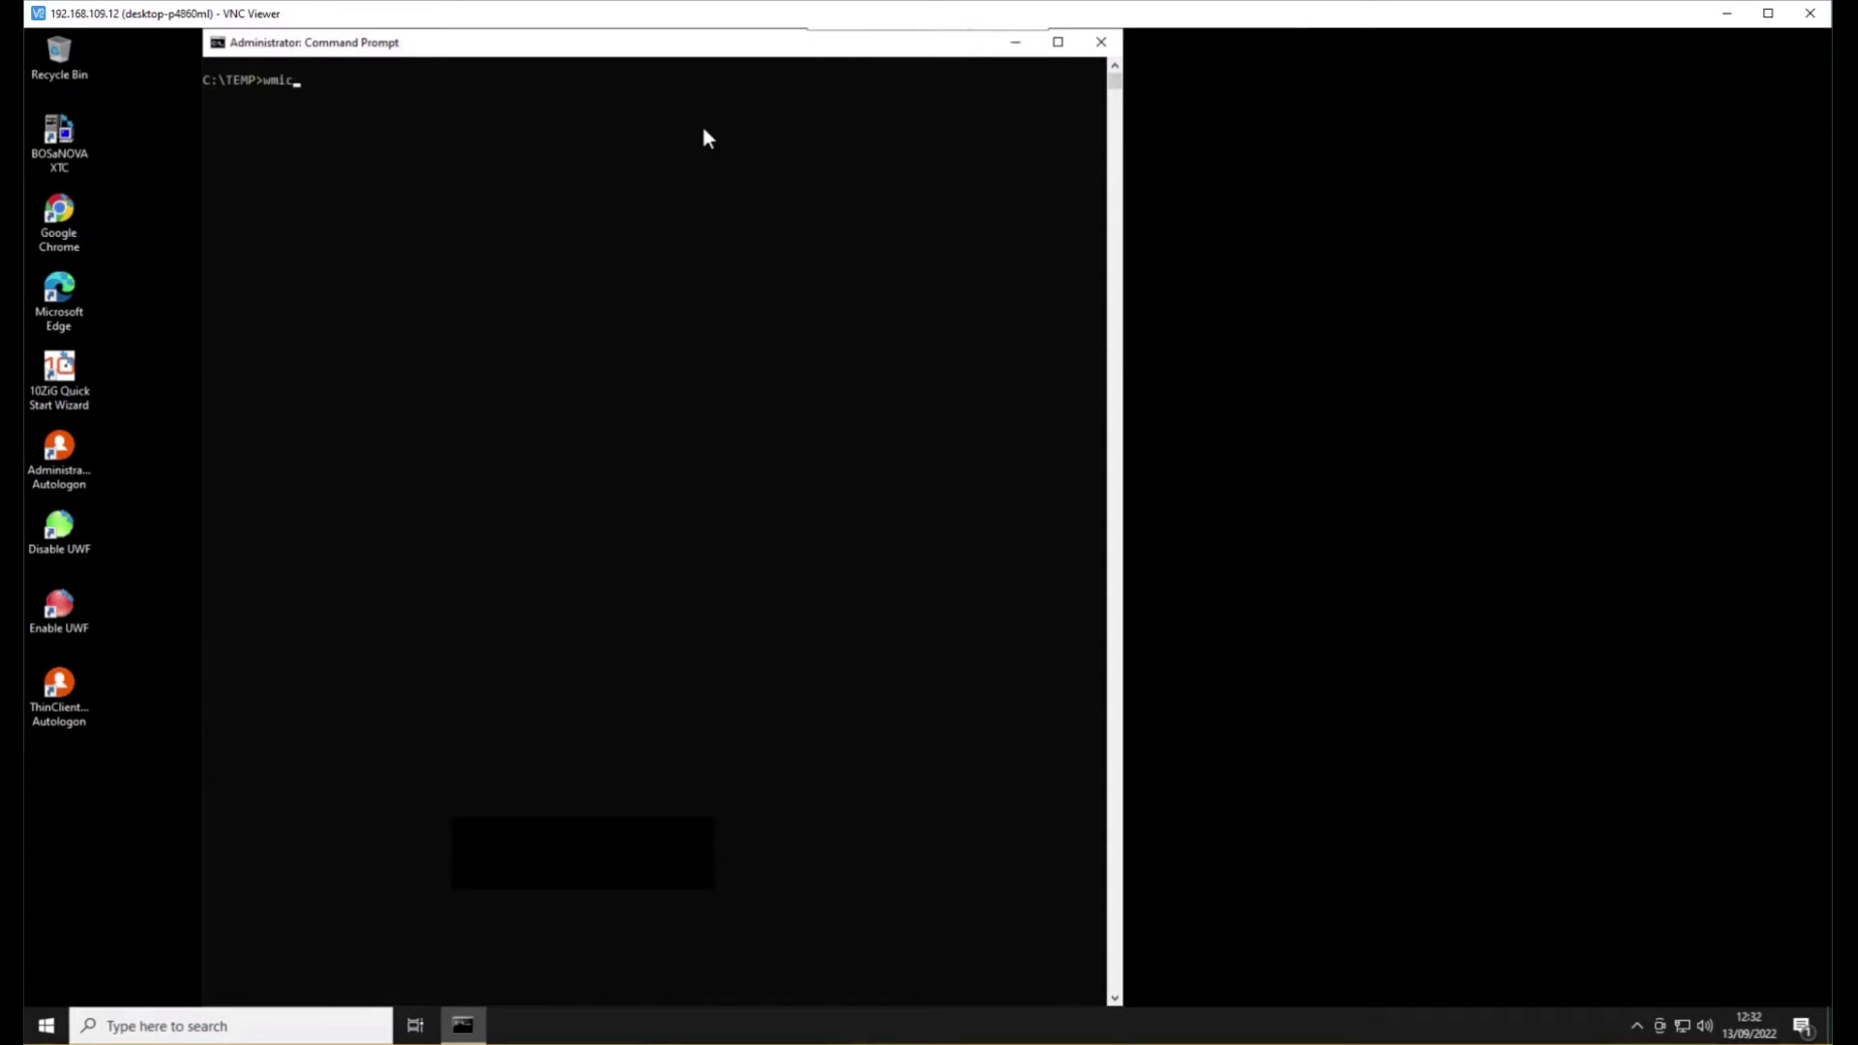
pyautogui.write('qfe')
pyautogui.press('Return')
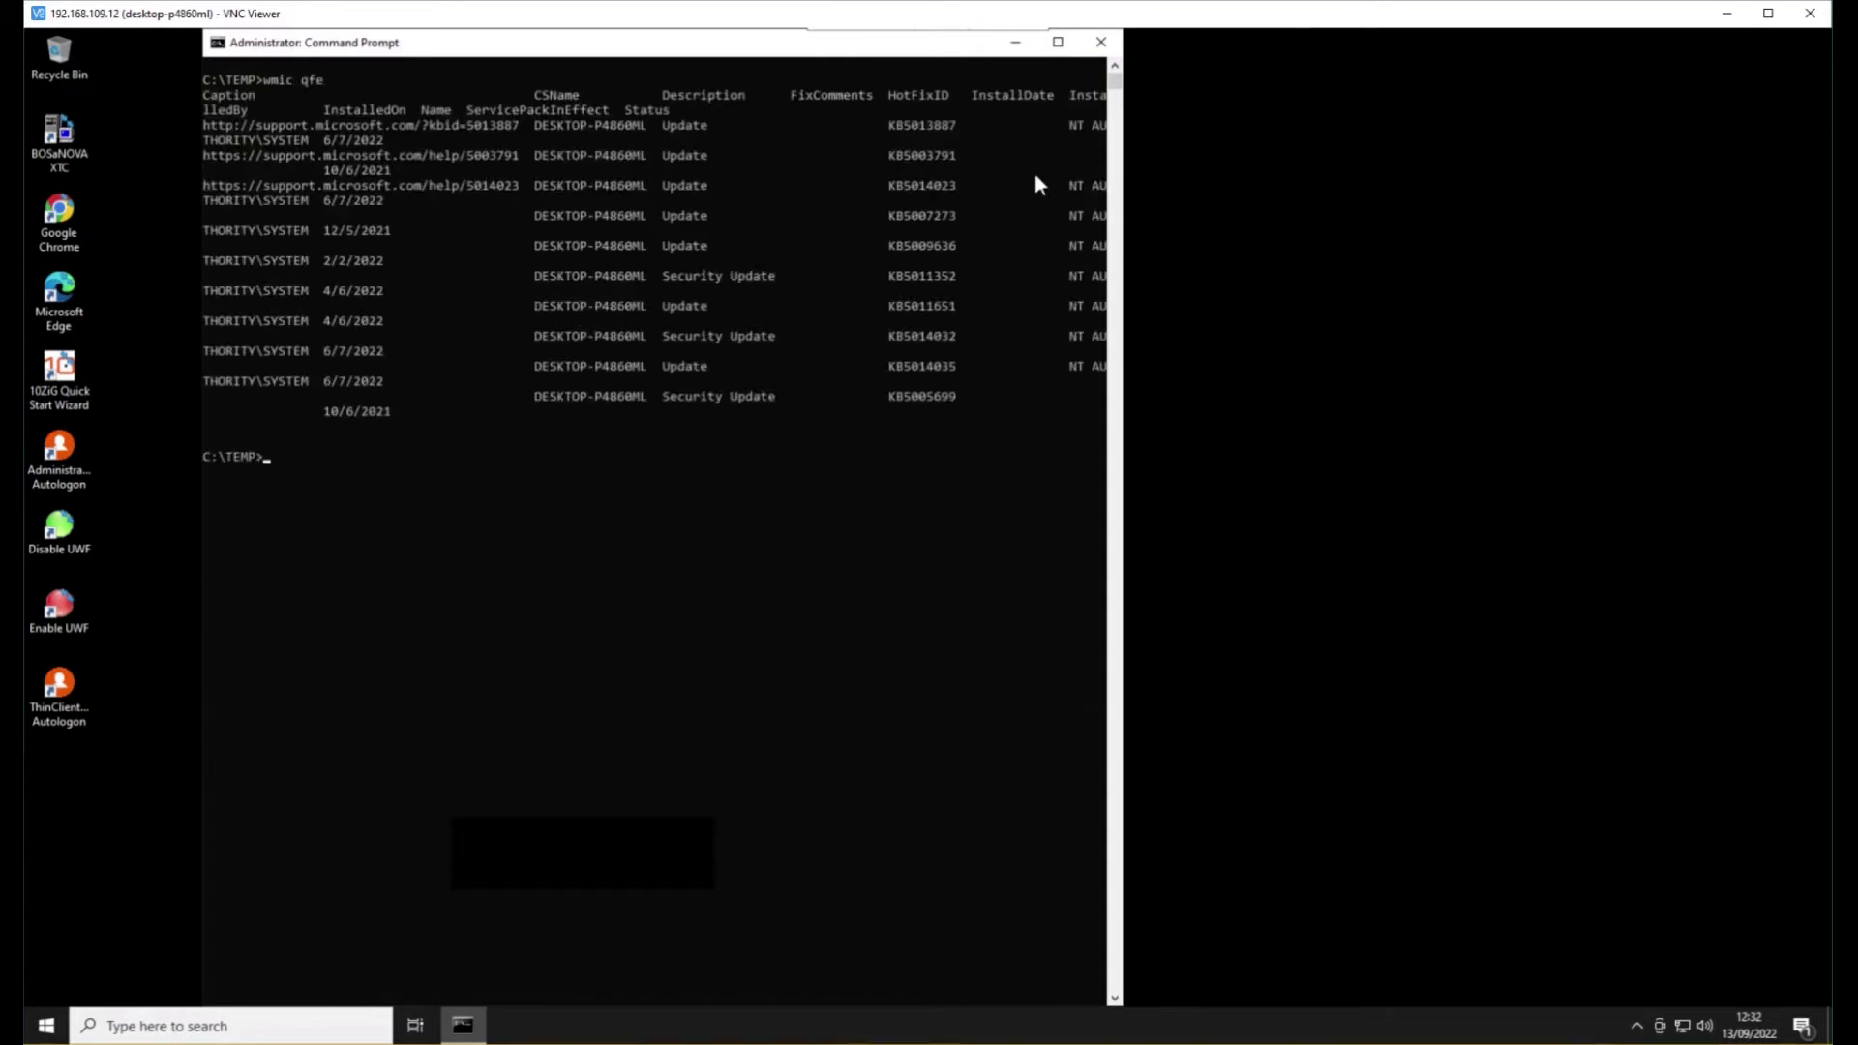
pyautogui.moveTo(1120, 207); pyautogui.dragTo(1736, 202)
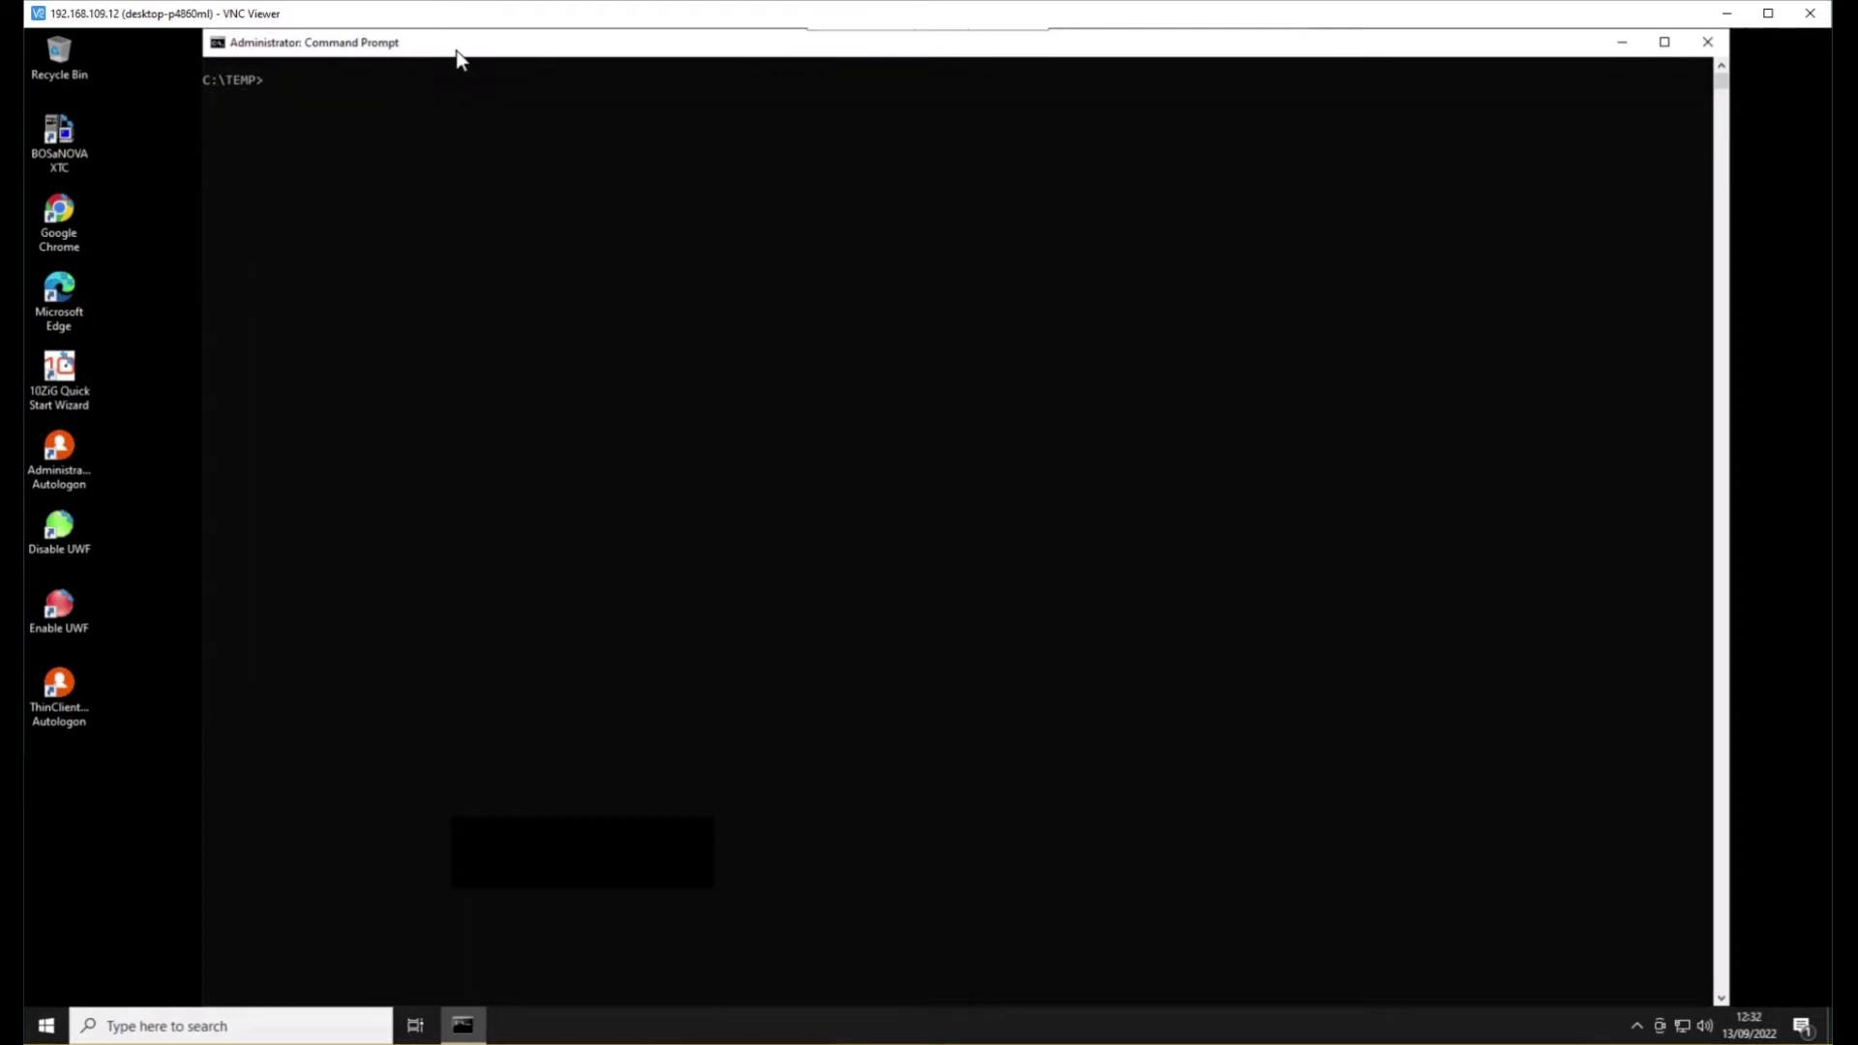
# Step: Enable UWF servicing mode with "uwfmgr servicing enable" and restart the thin client with "shutdown /r"
pyautogui.write('uwfmgr servicing enable')
pyautogui.press('Return')
pyautogui.write('shutd')
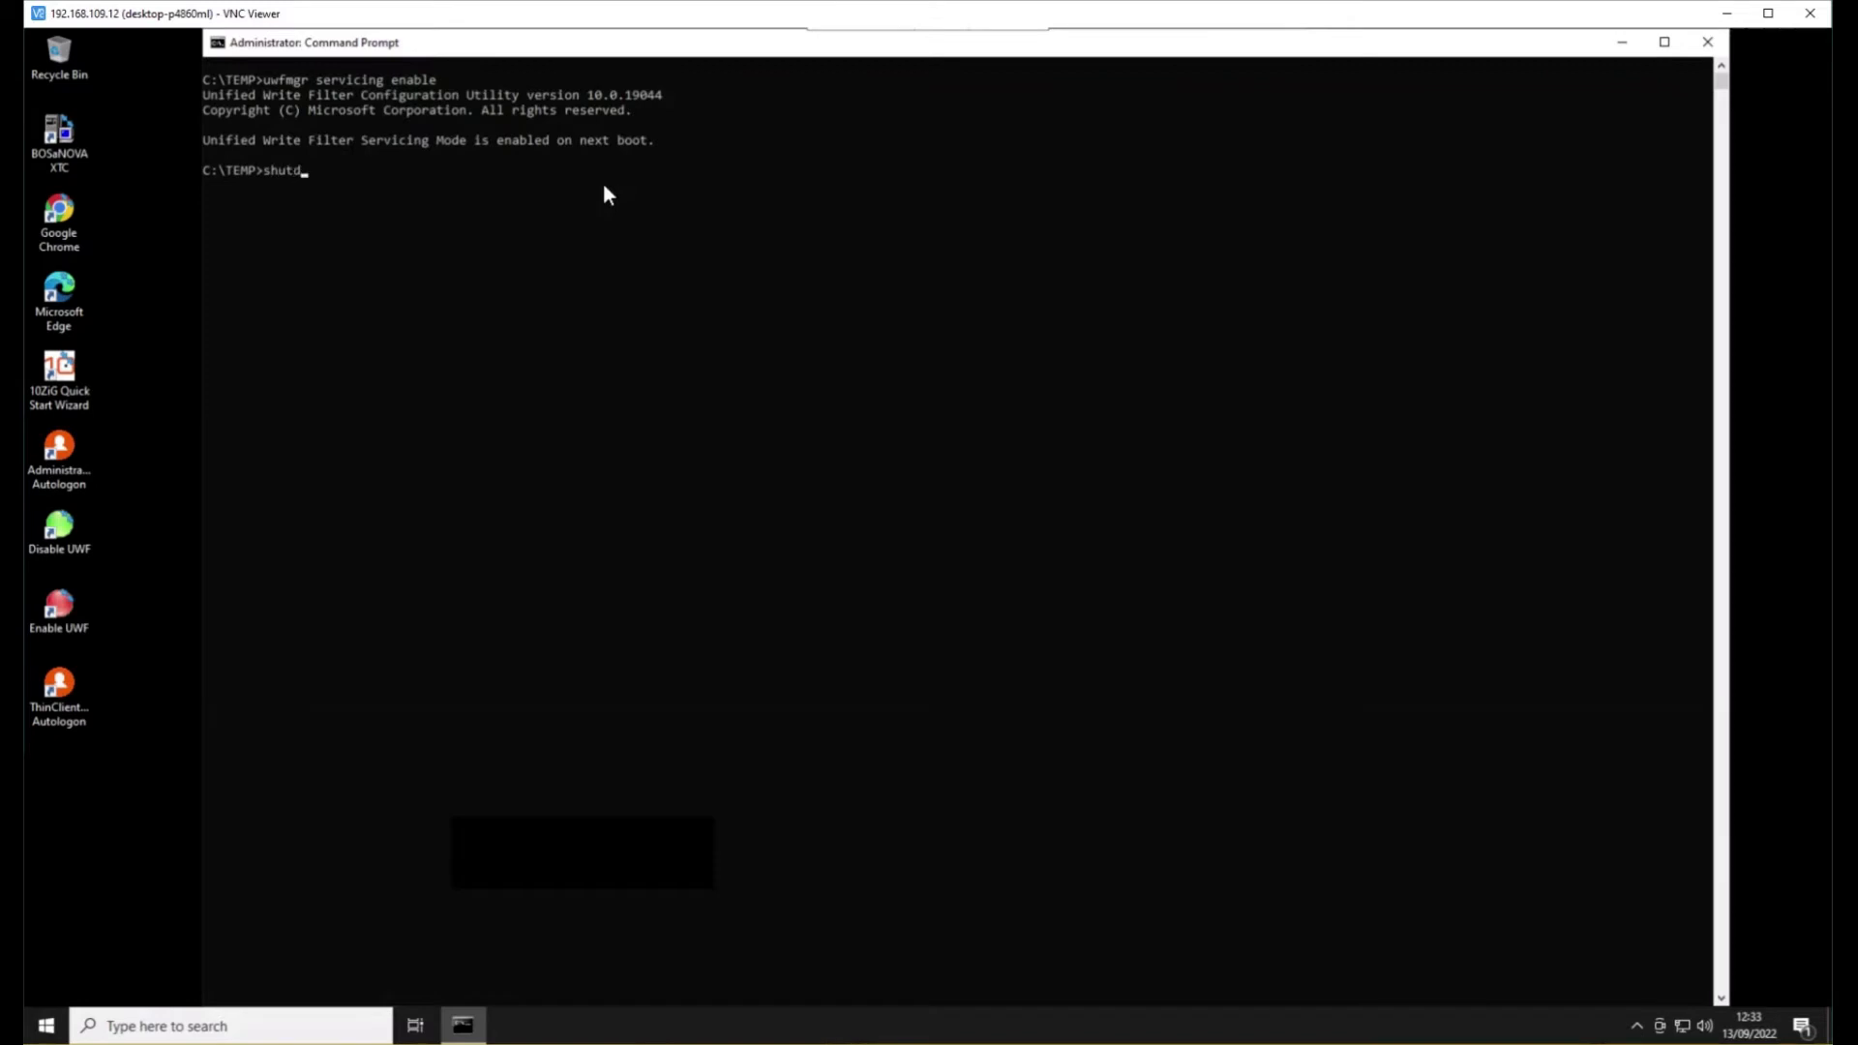
pyautogui.write('own /r')
pyautogui.press('Return')
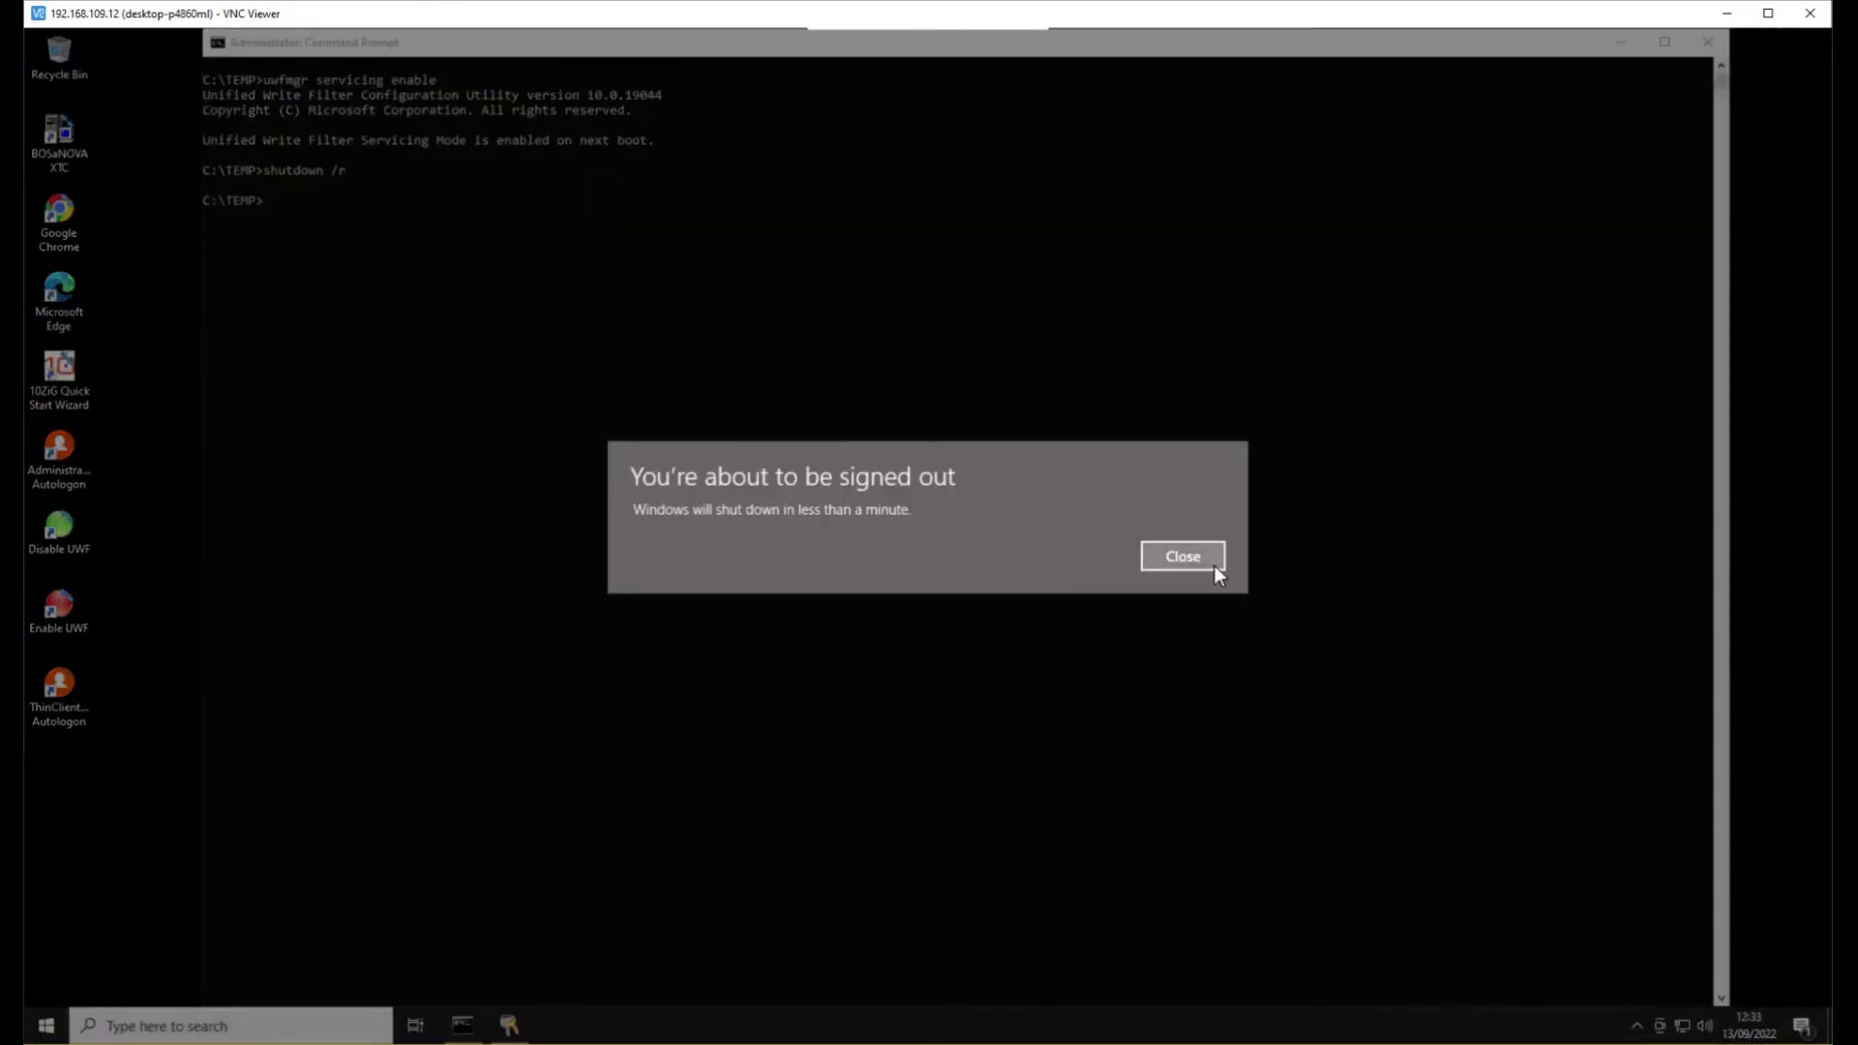
pyautogui.click(1214, 567)
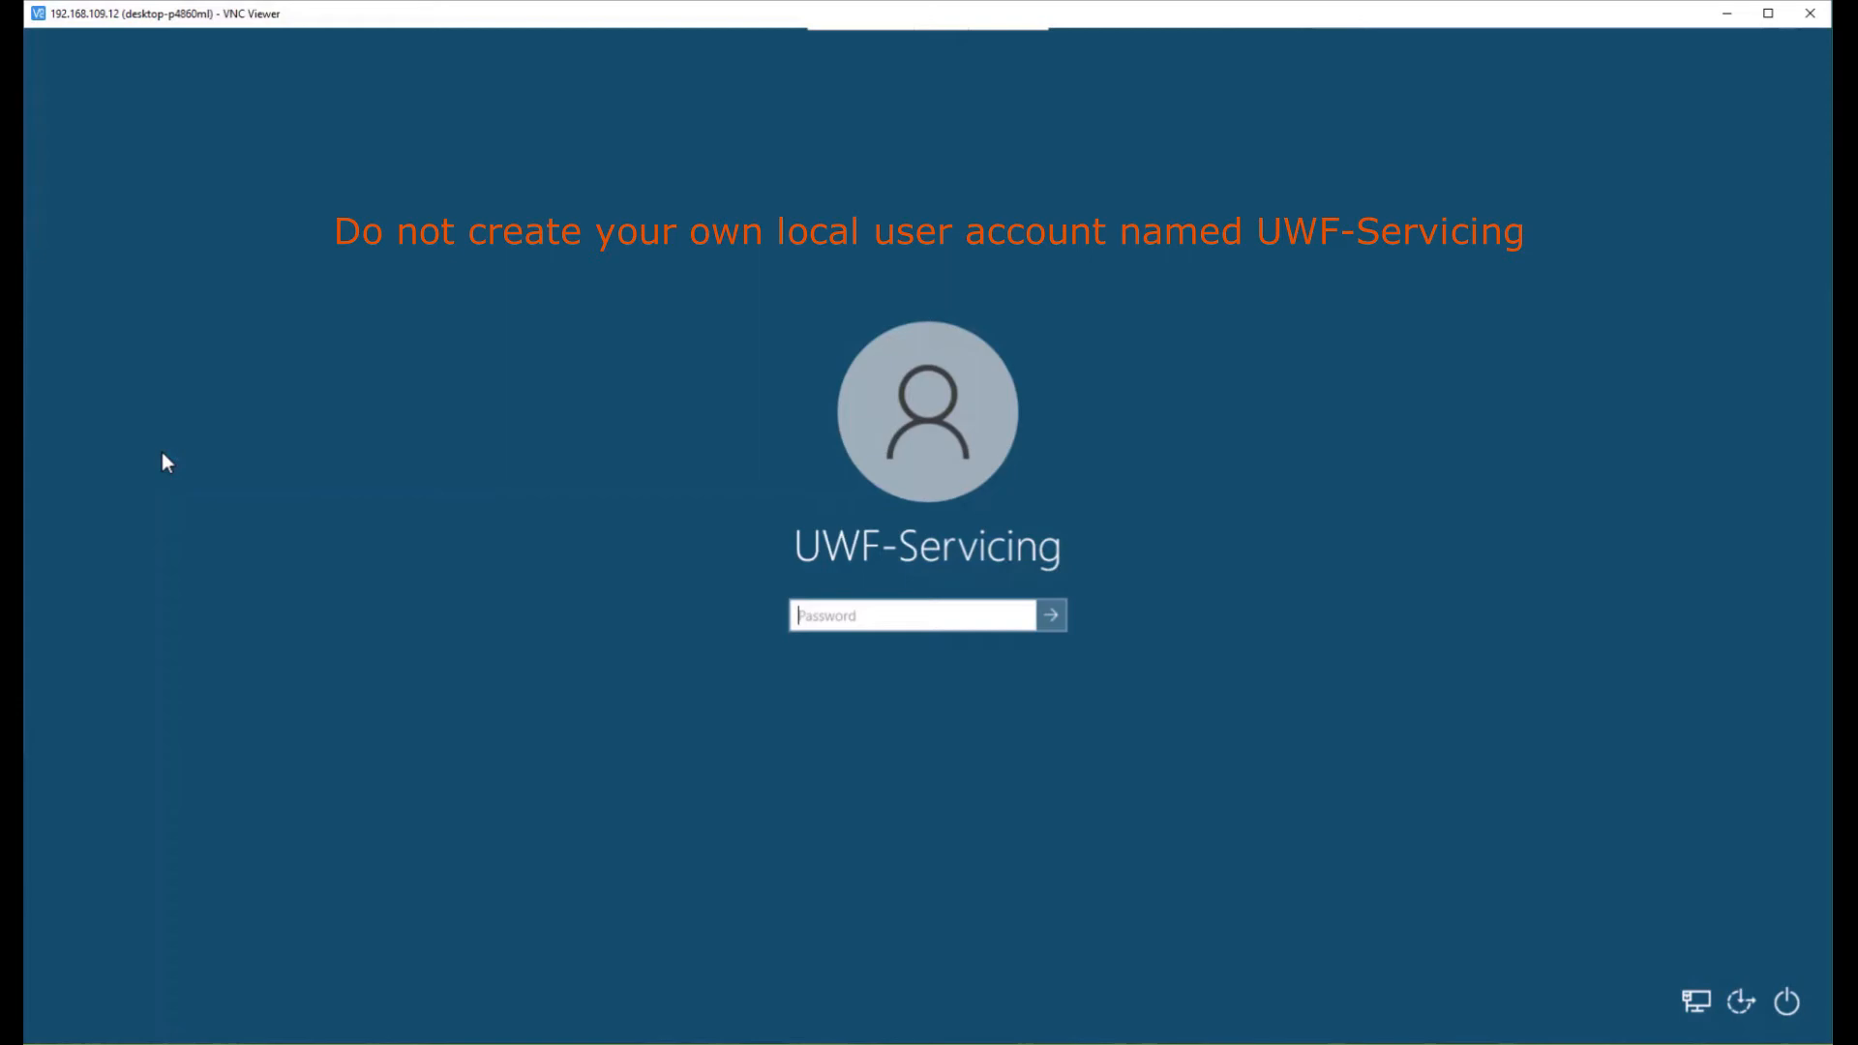
pyautogui.press('Return')
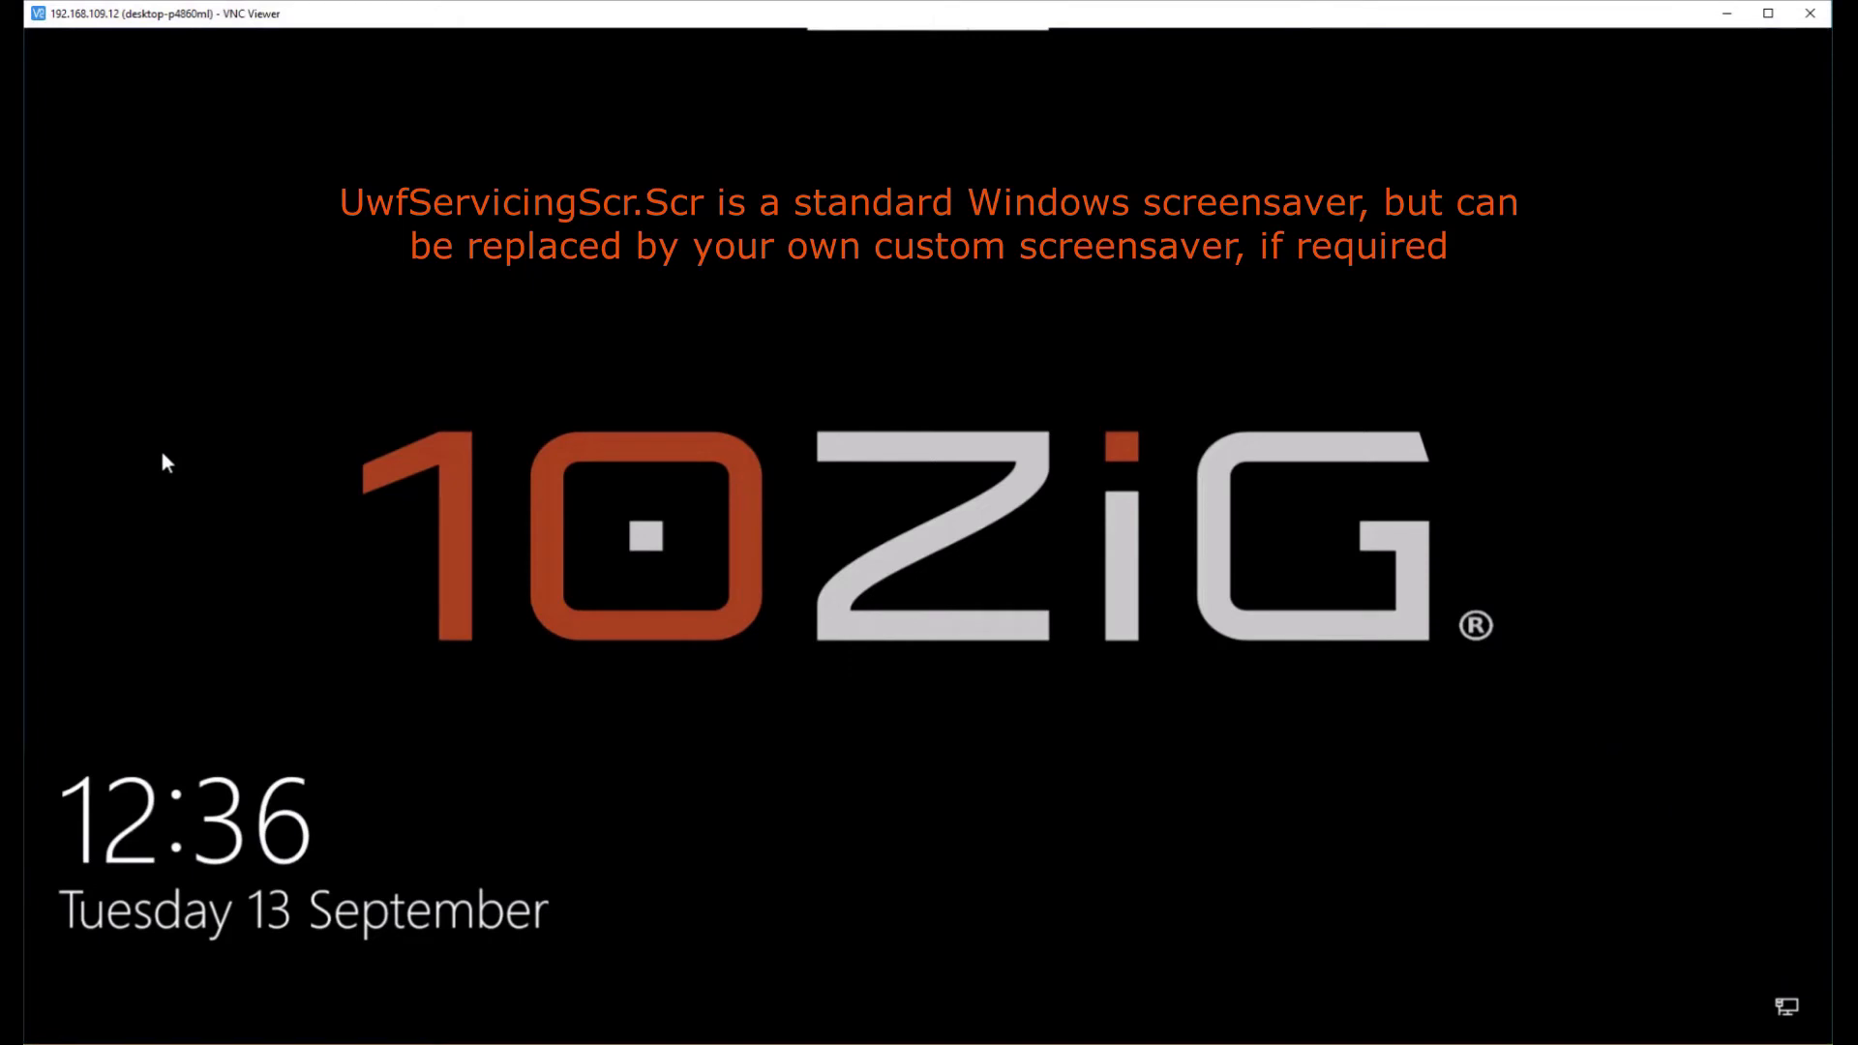
pyautogui.click(167, 462)
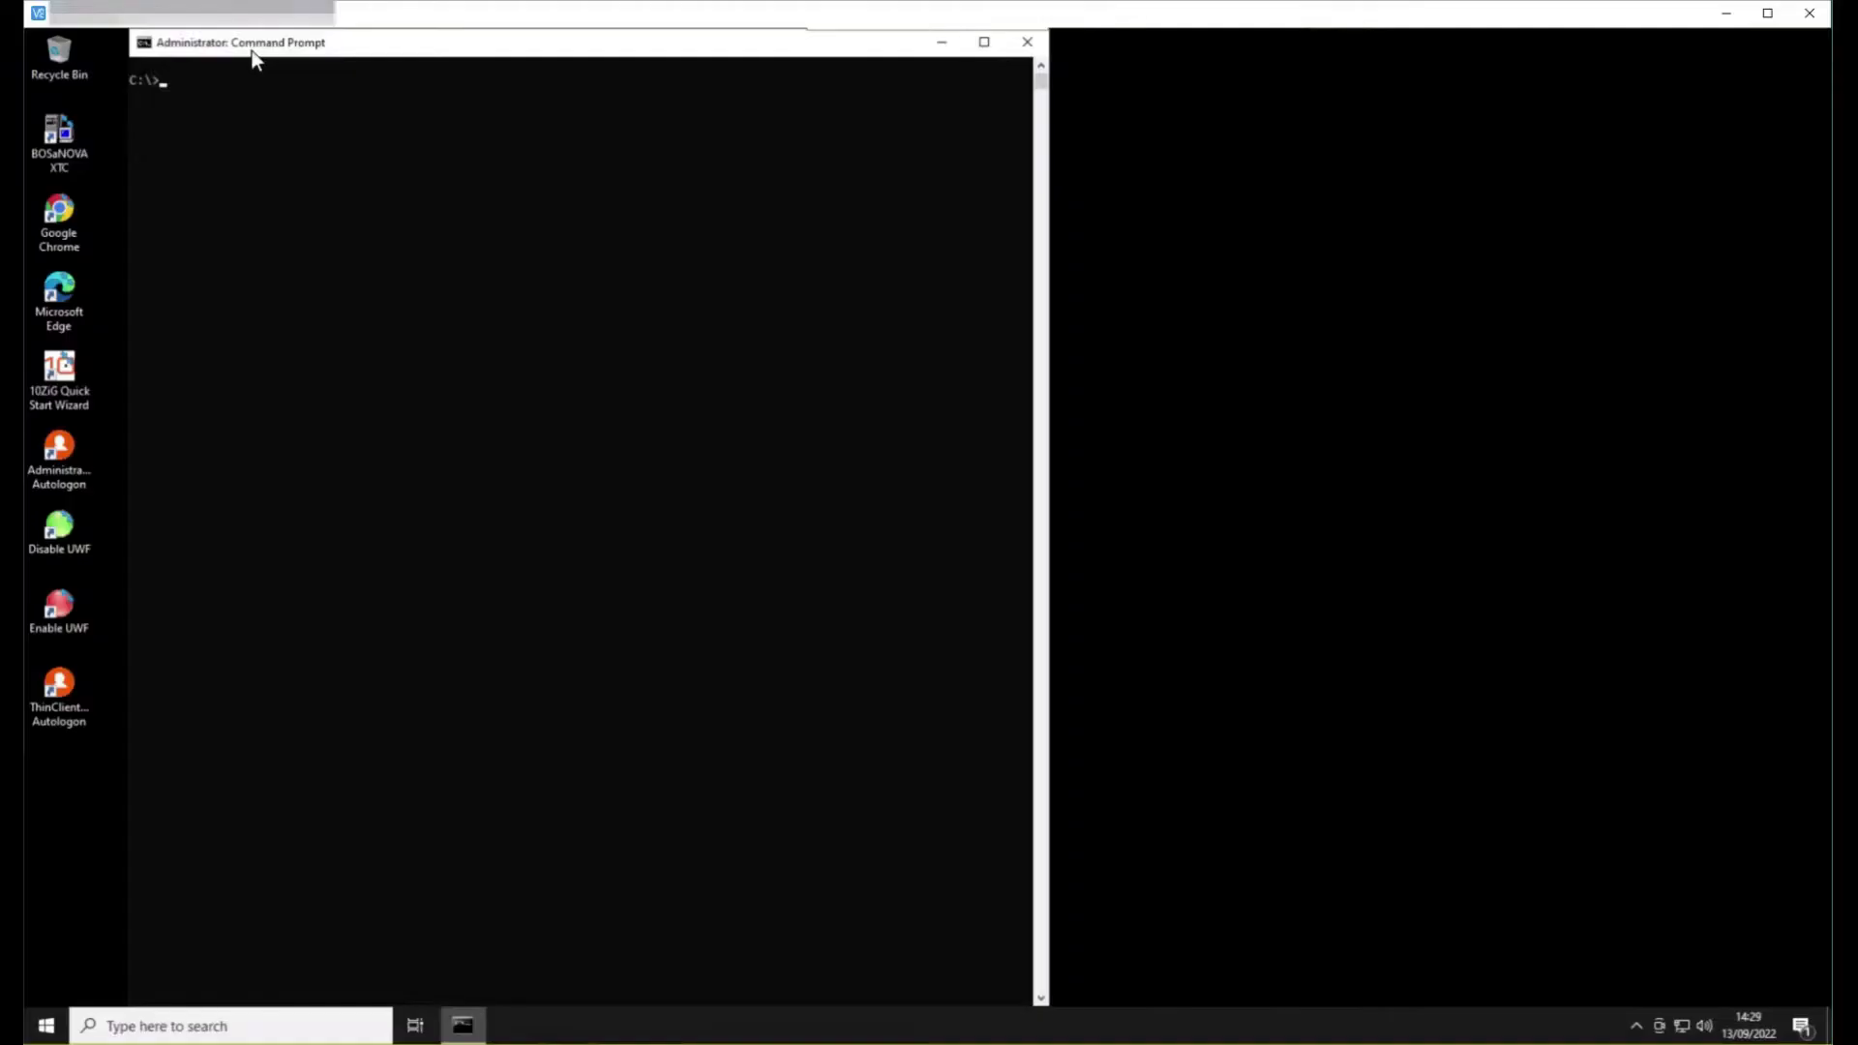
# Step: Run "wmic qfe" from the TEMP directory, widen the console, and examine the HotFixID column for the newly installed updates
pyautogui.write('cd TEMP')
pyautogui.press('Return')
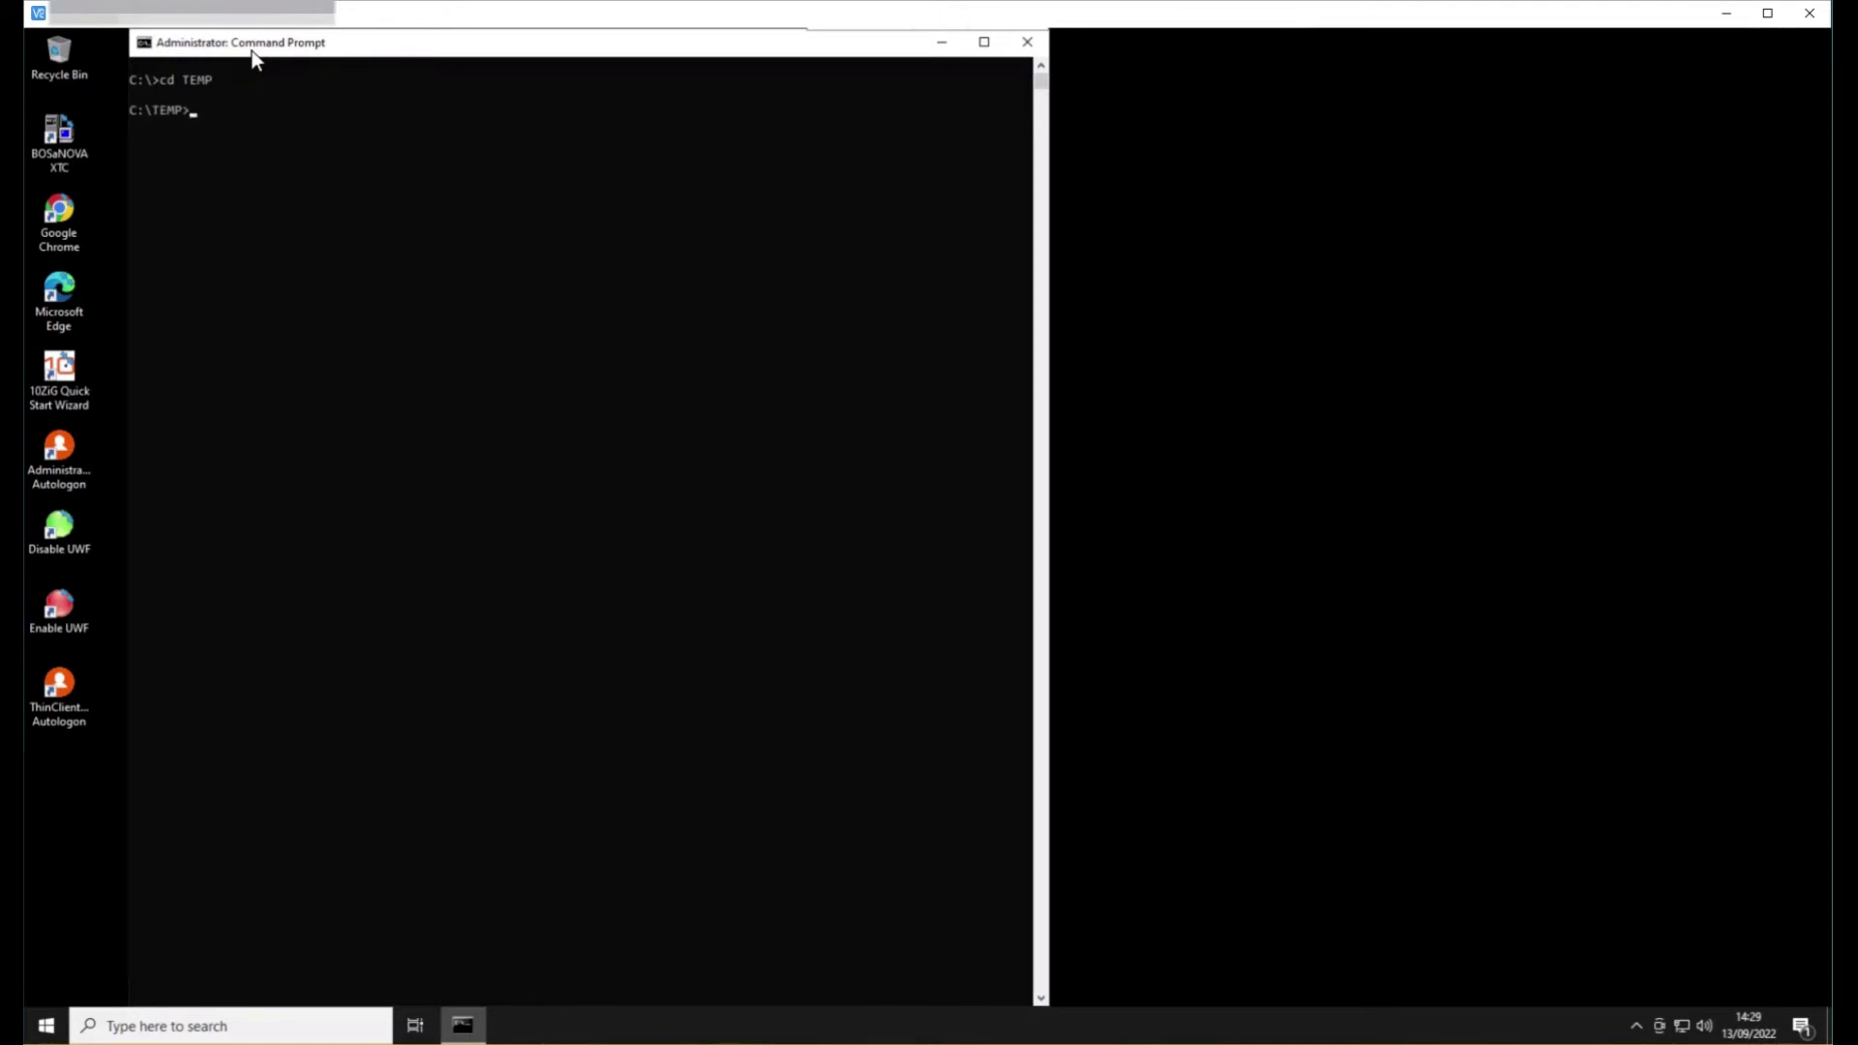
pyautogui.write('wmic qfe')
pyautogui.press('Return')
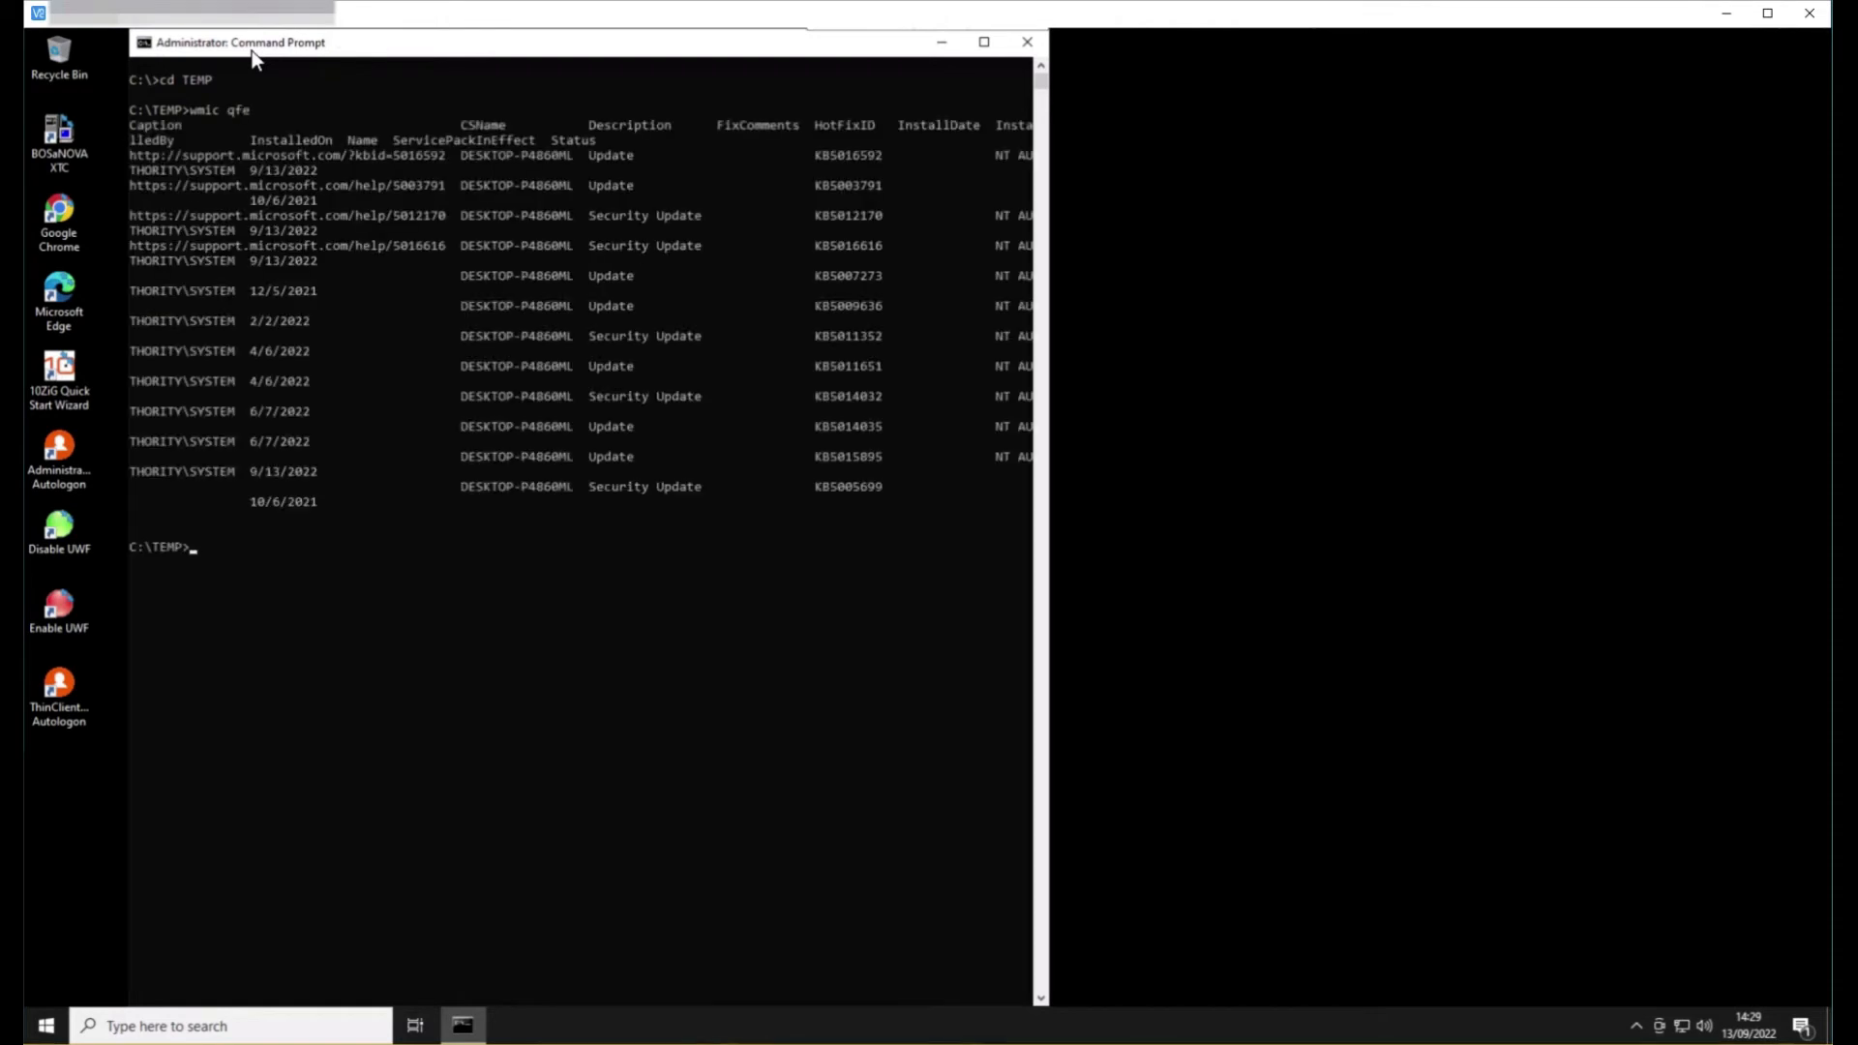
pyautogui.moveTo(1052, 329); pyautogui.dragTo(1605, 303)
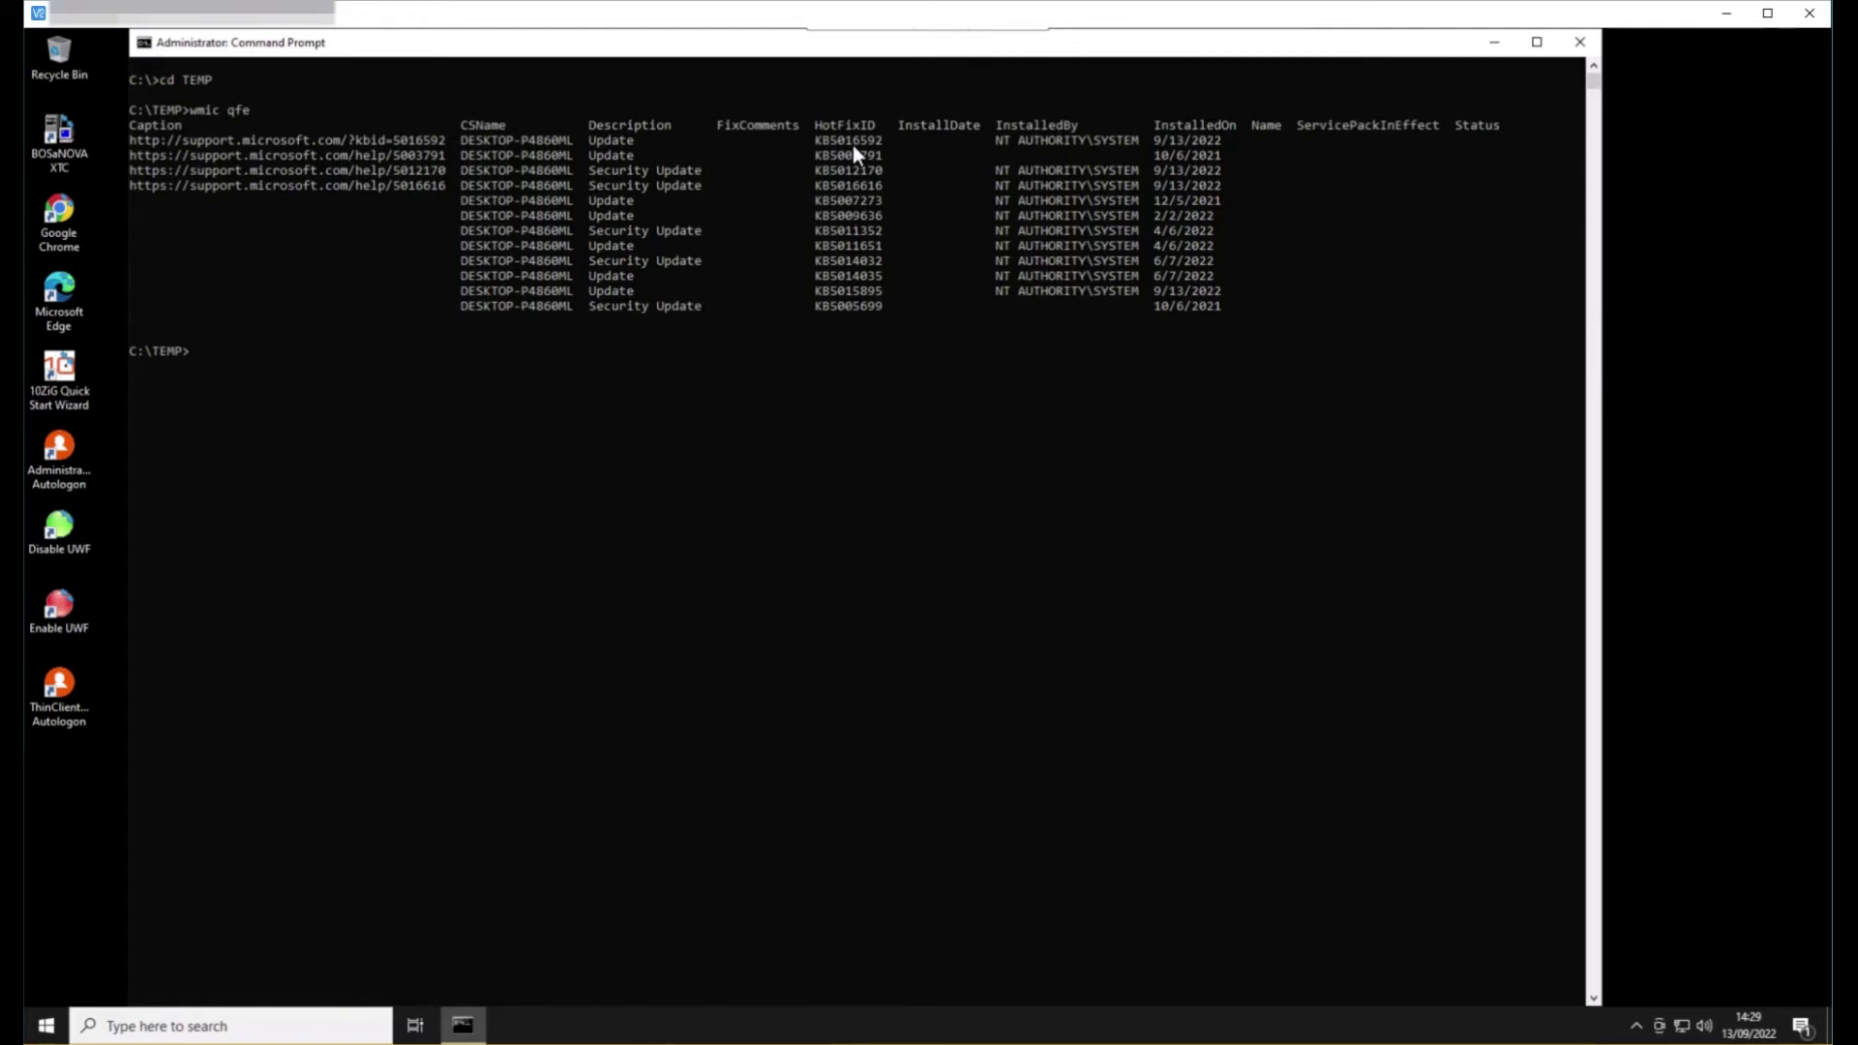
pyautogui.moveTo(816, 141); pyautogui.dragTo(873, 143)
pyautogui.click(804, 362)
pyautogui.press('Escape')
# Step: Change the Command Prompt's working directory to C:\Windows\SoftwareDistribution\Download
pyautogui.write('cd\\')
pyautogui.press('Return')
pyautogui.write('cd Windows\\So')
pyautogui.press('Tab')
pyautogui.write('\\Dow')
pyautogui.press('Tab')
pyautogui.press('Return')
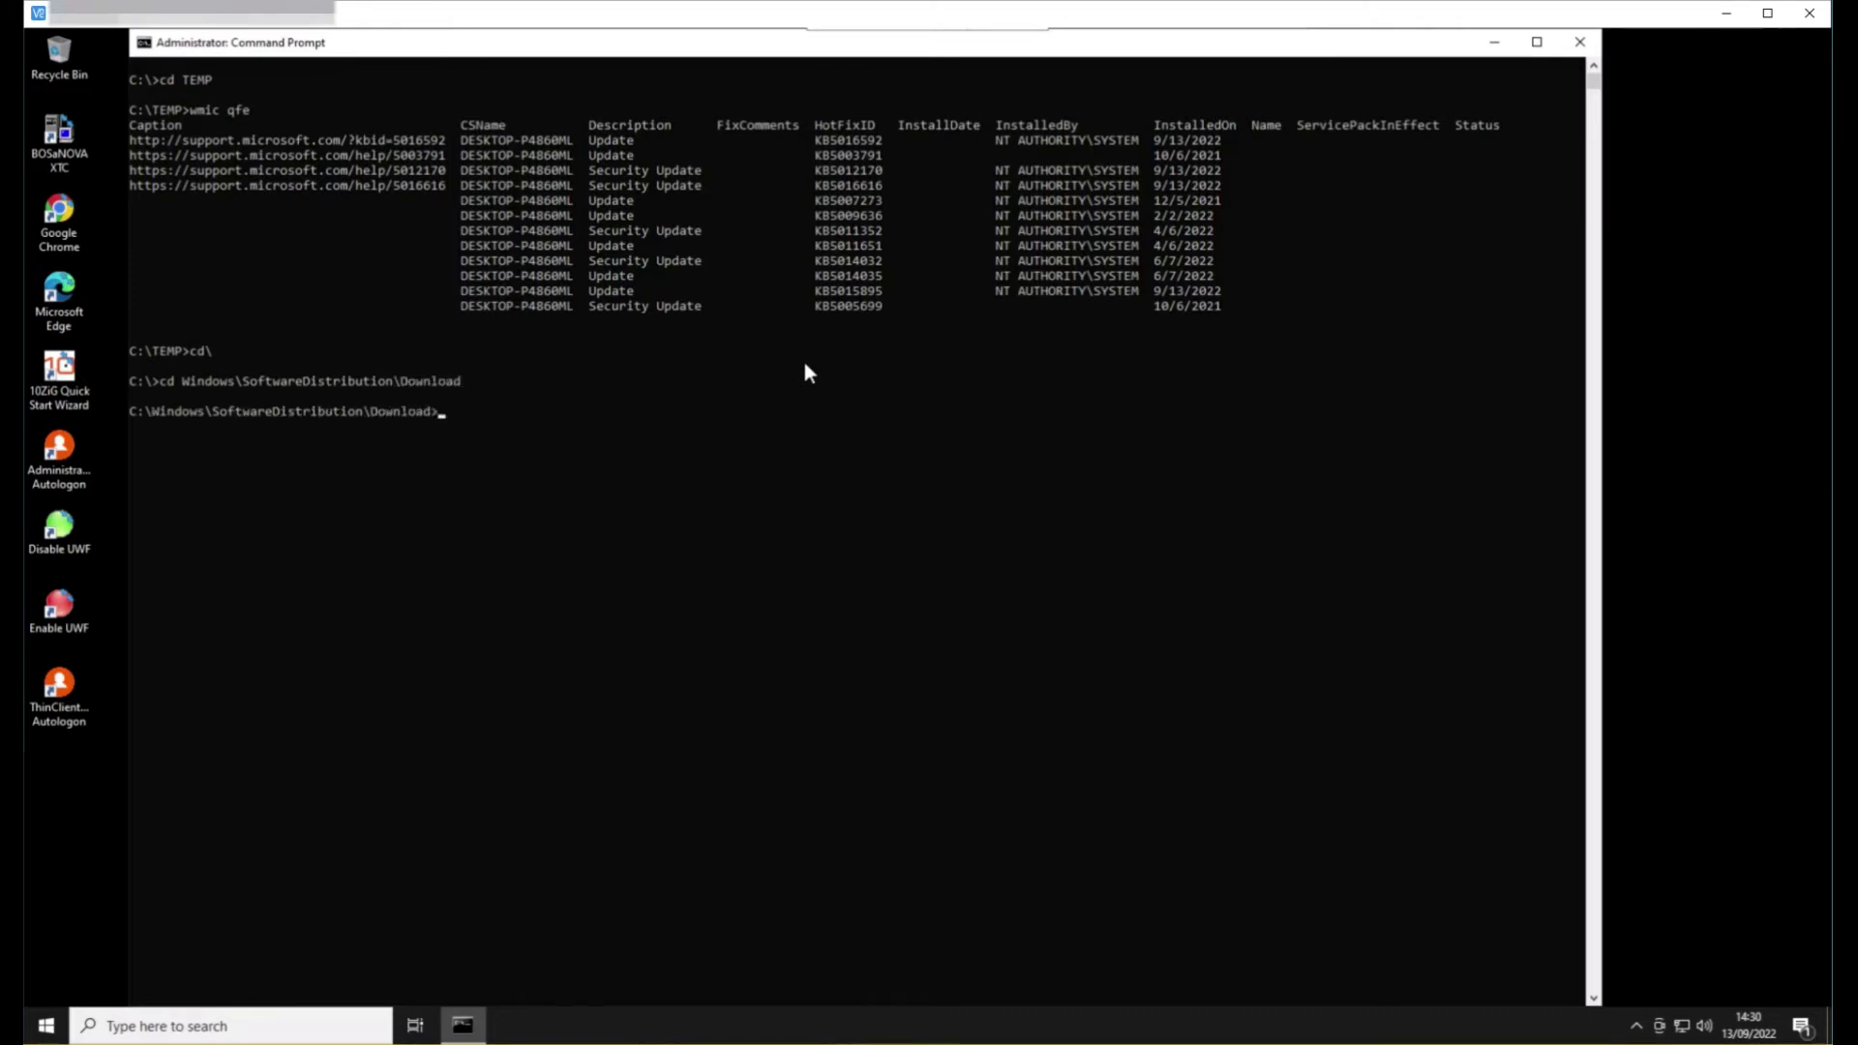
# Step: In a cleared console, list the contents of the Download directory and of its subfolder whose name starts with "a0"
pyautogui.write('cls')
pyautogui.press('Return')
pyautogui.write('dir')
pyautogui.press('Return')
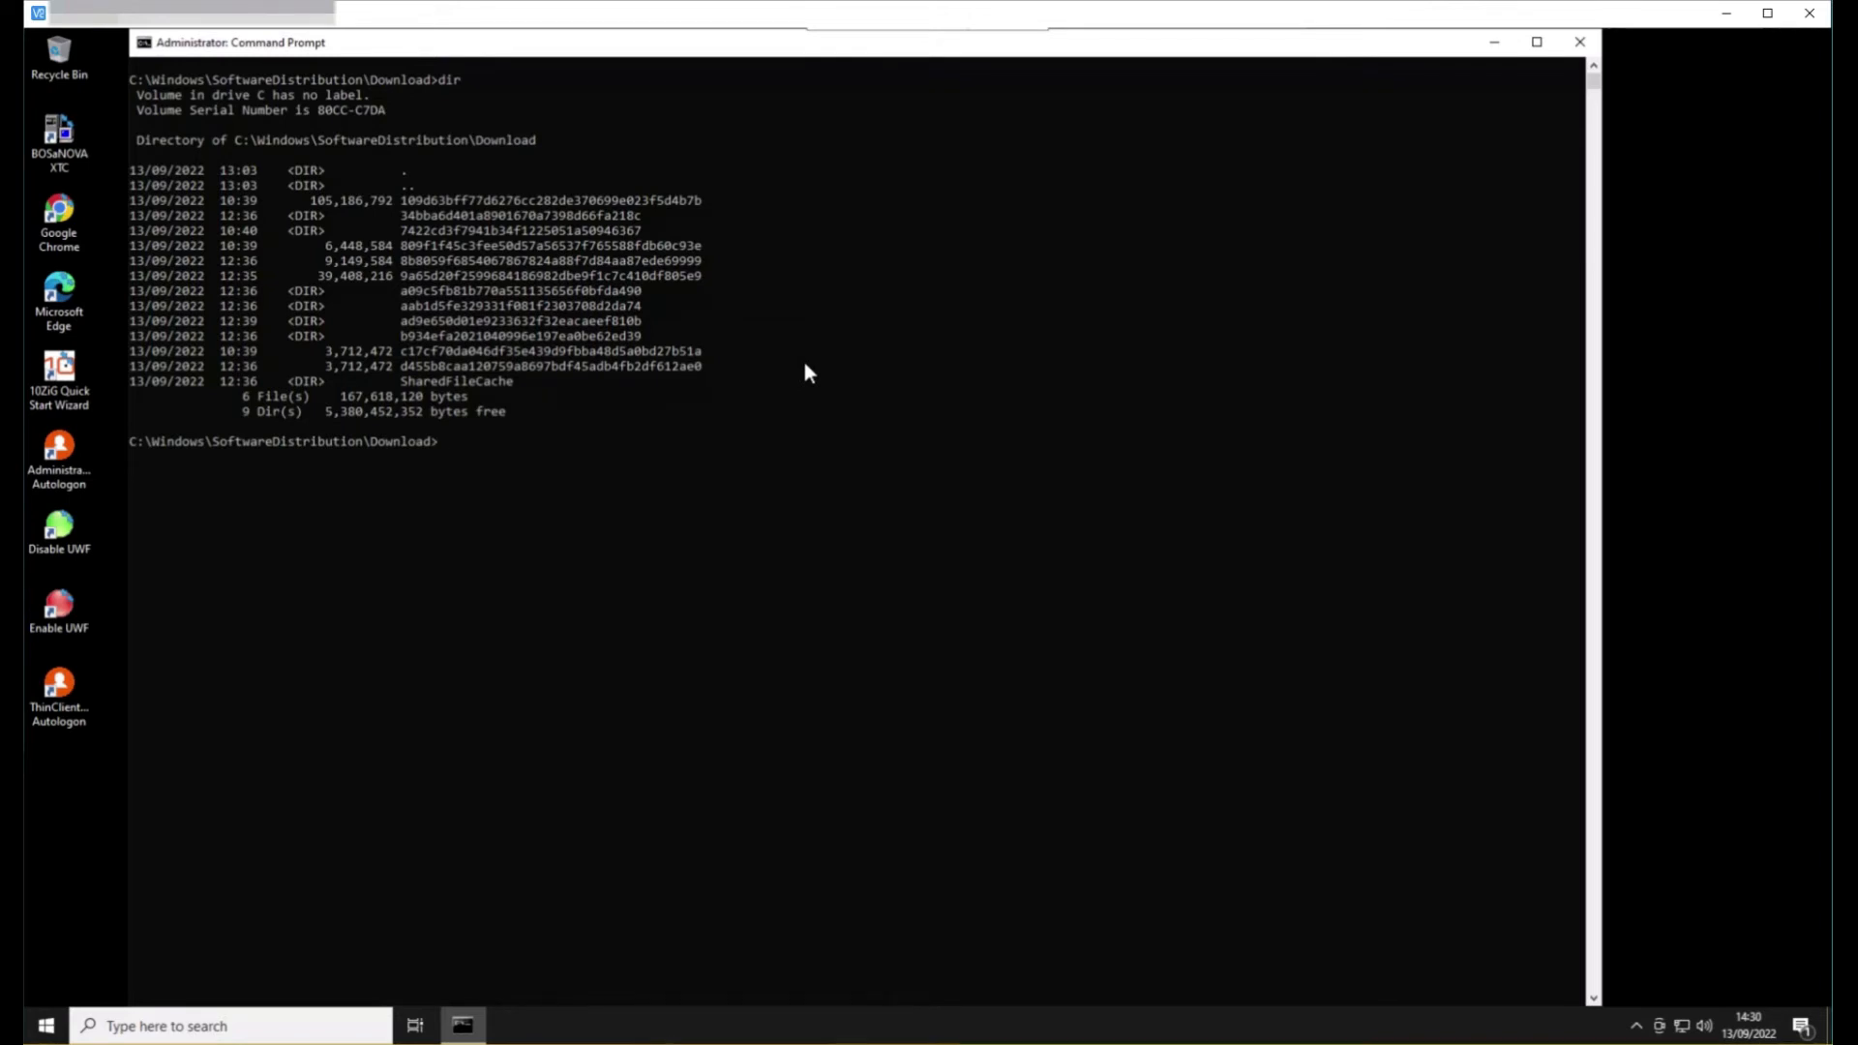
pyautogui.write('dir a0')
pyautogui.press('Tab')
pyautogui.press('Return')
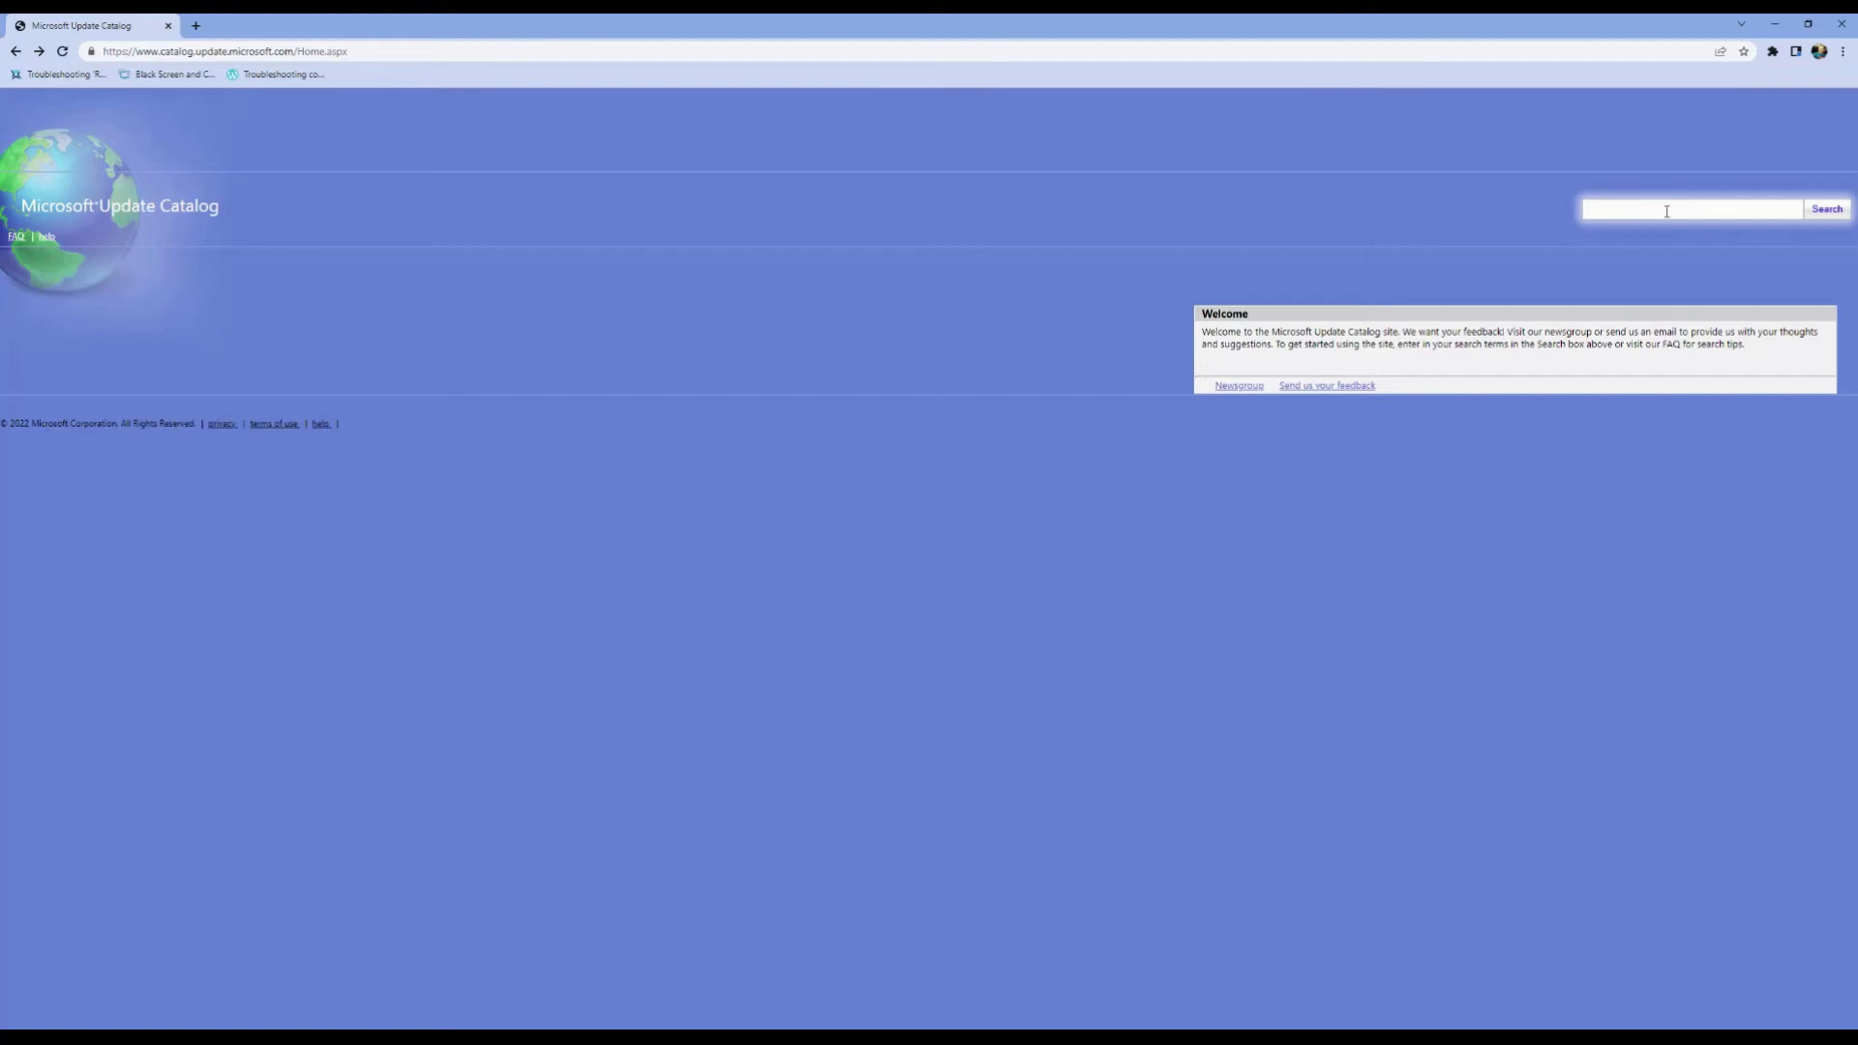
# Step: Find KB5016616 in the Microsoft Update Catalog and download the 2022-08 Cumulative Update for Windows 10 Version 21H2 x64 listed for Windows 10 LTSB
pyautogui.write('KB5016616')
pyautogui.click(1828, 210)
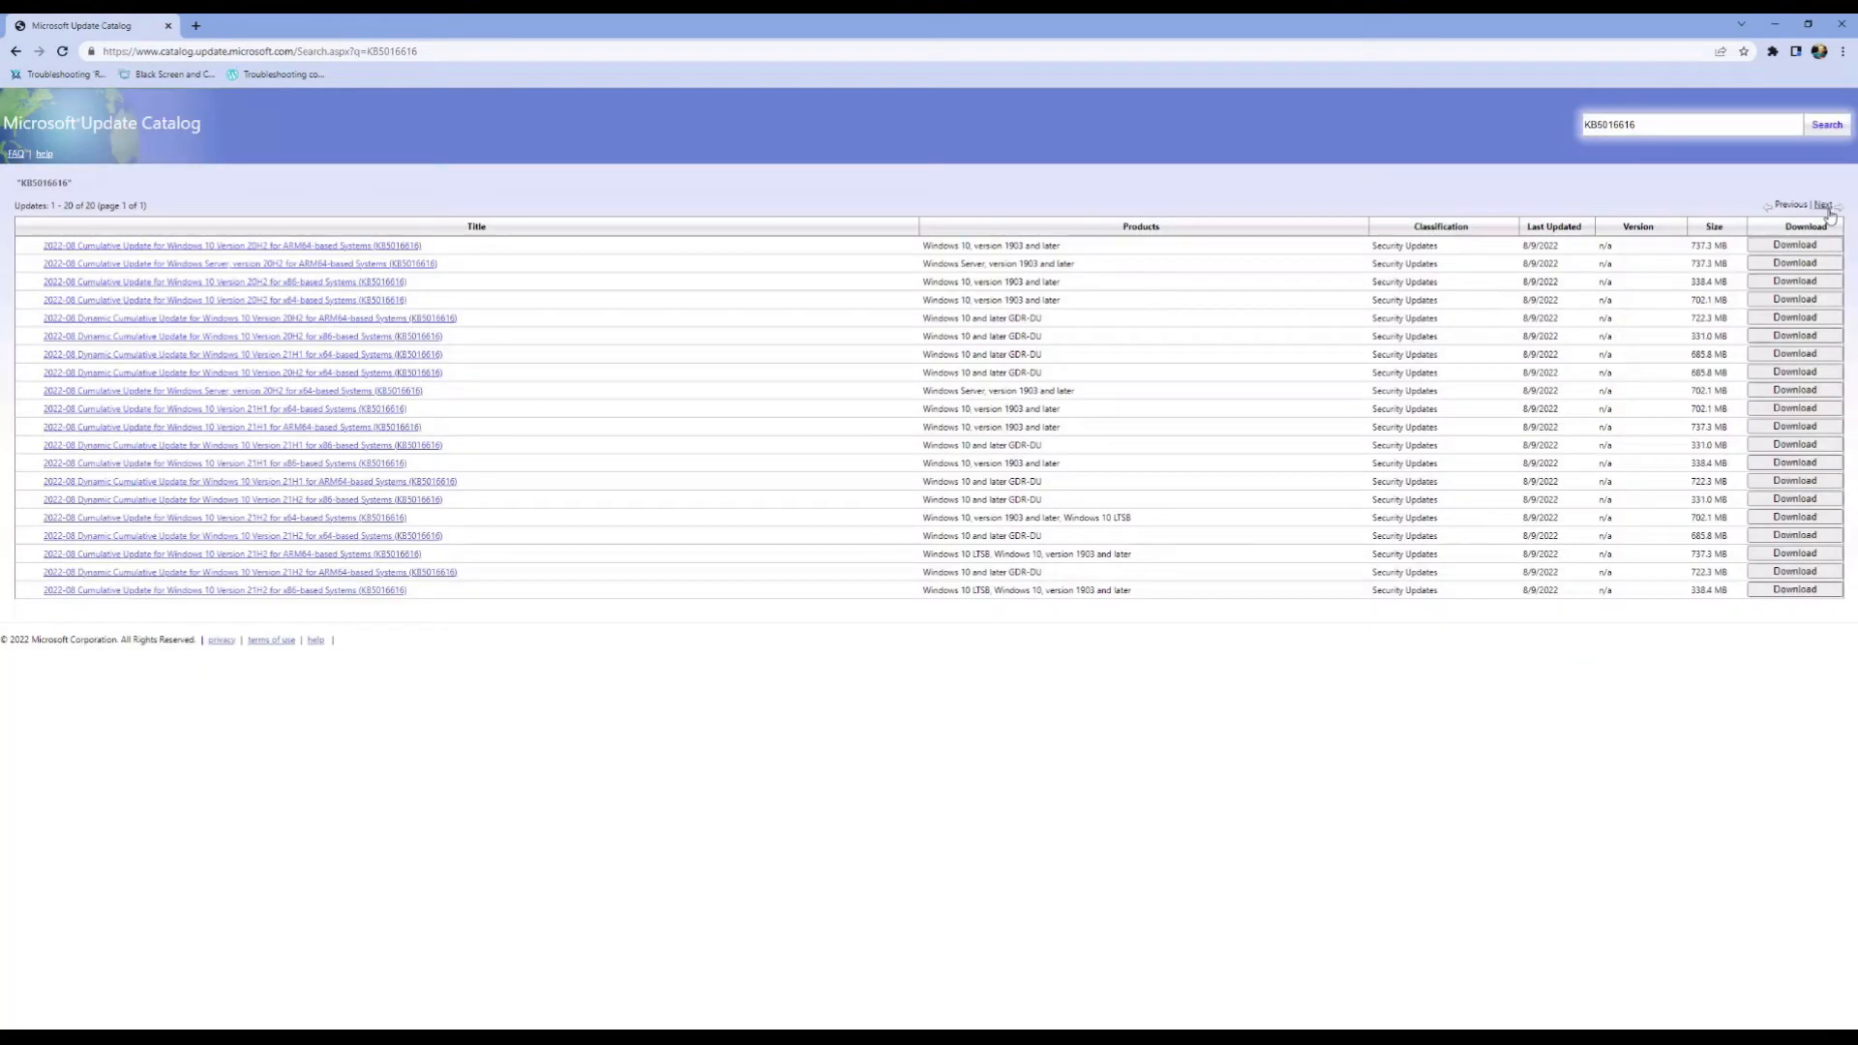
pyautogui.click(1142, 229)
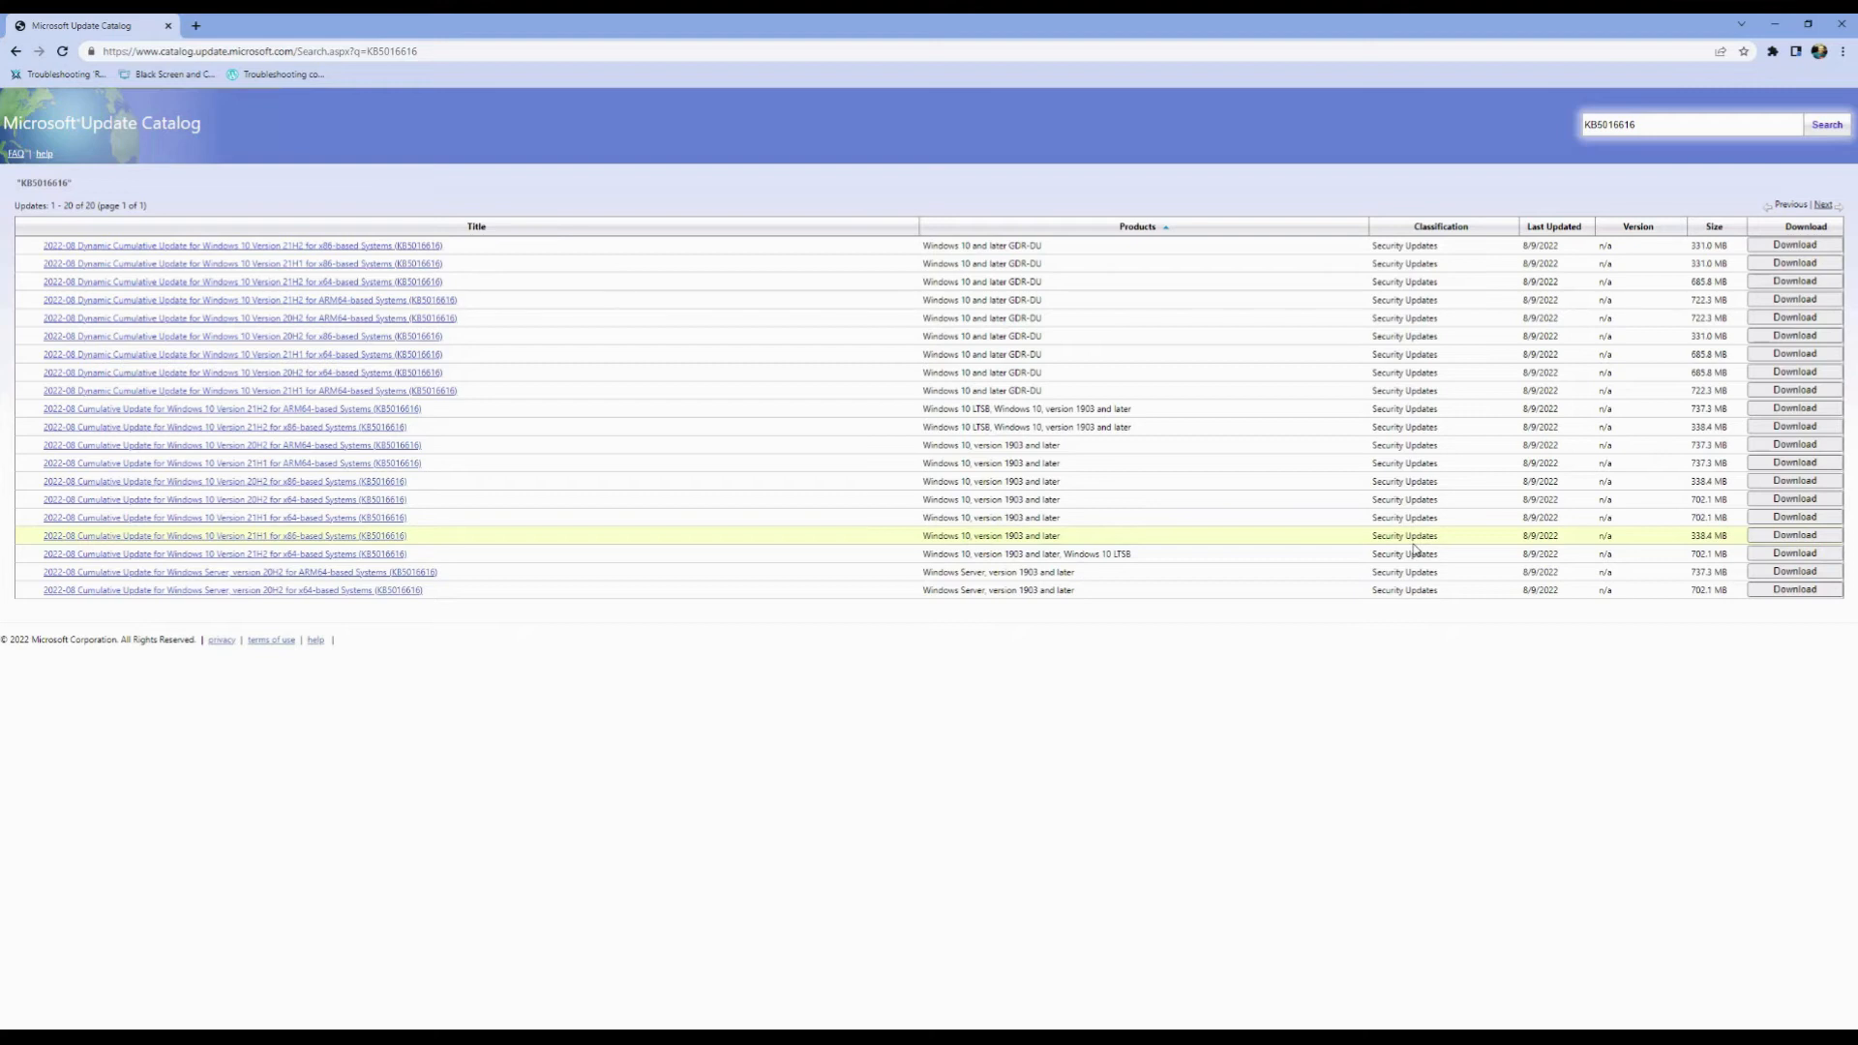
pyautogui.click(1821, 555)
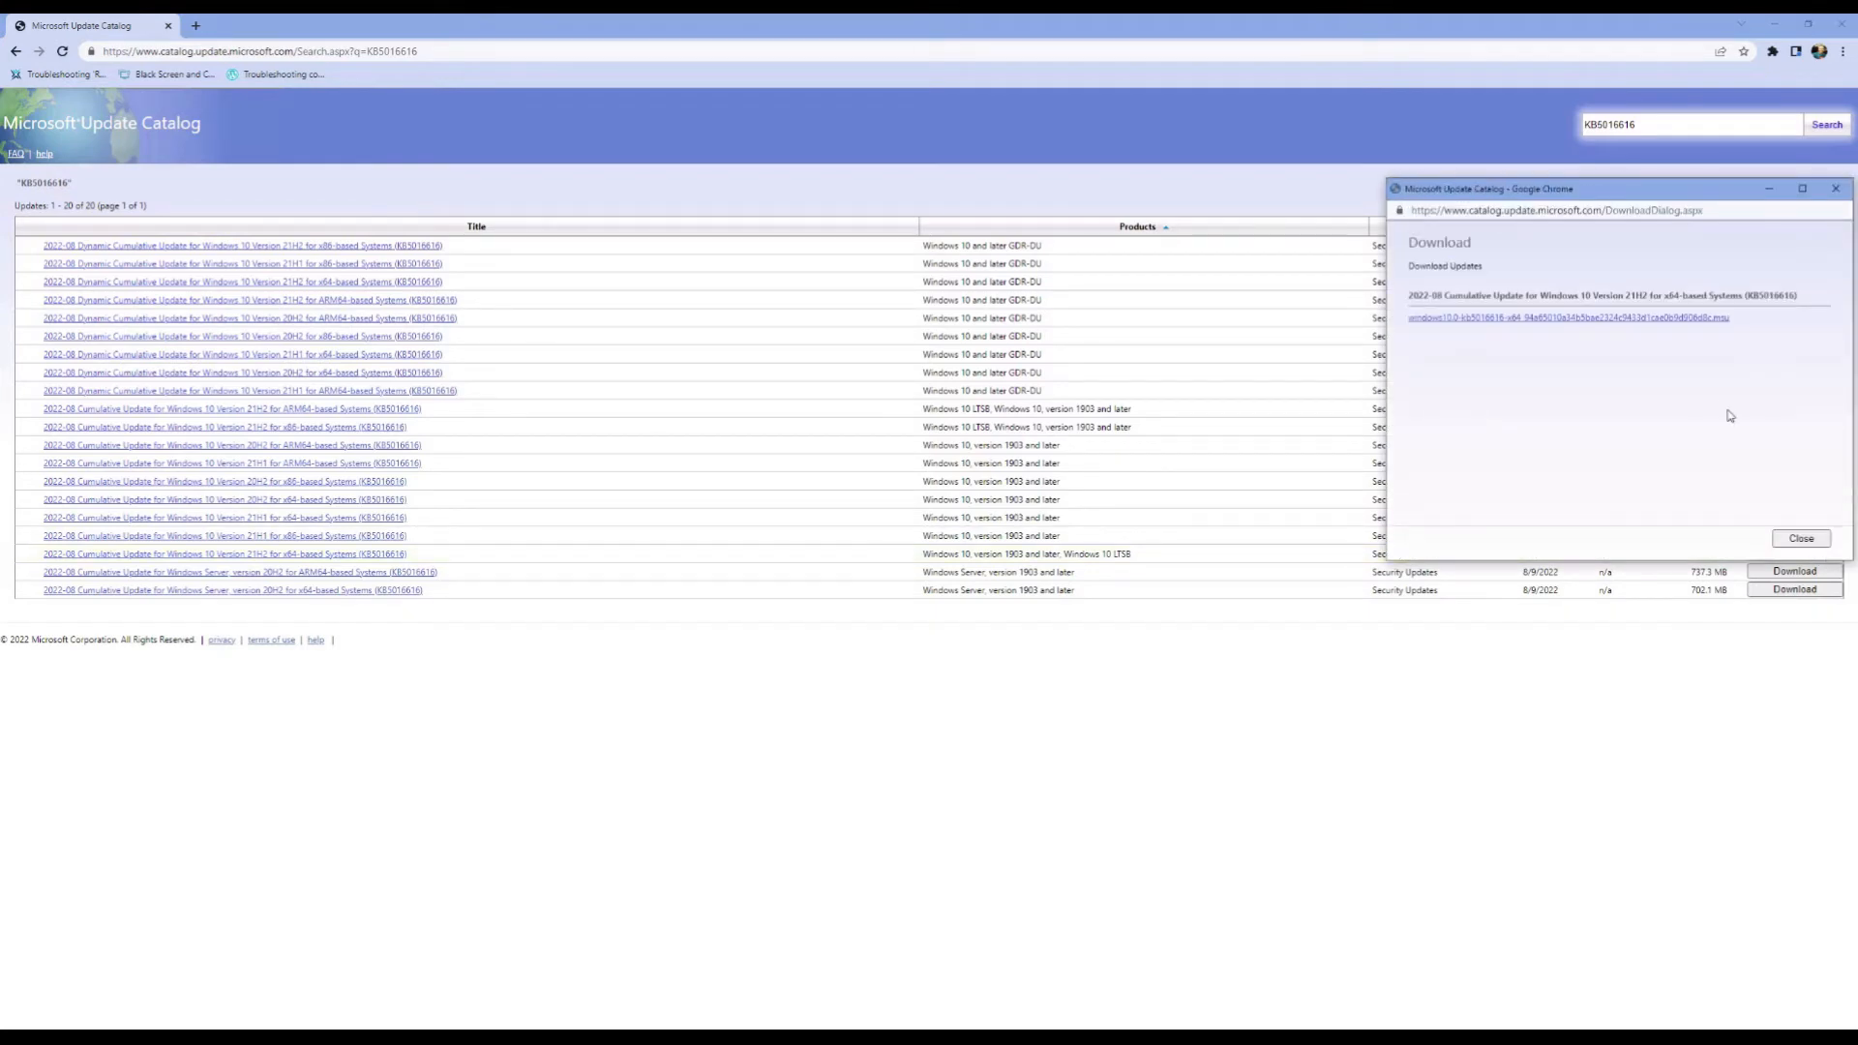
pyautogui.click(1702, 319)
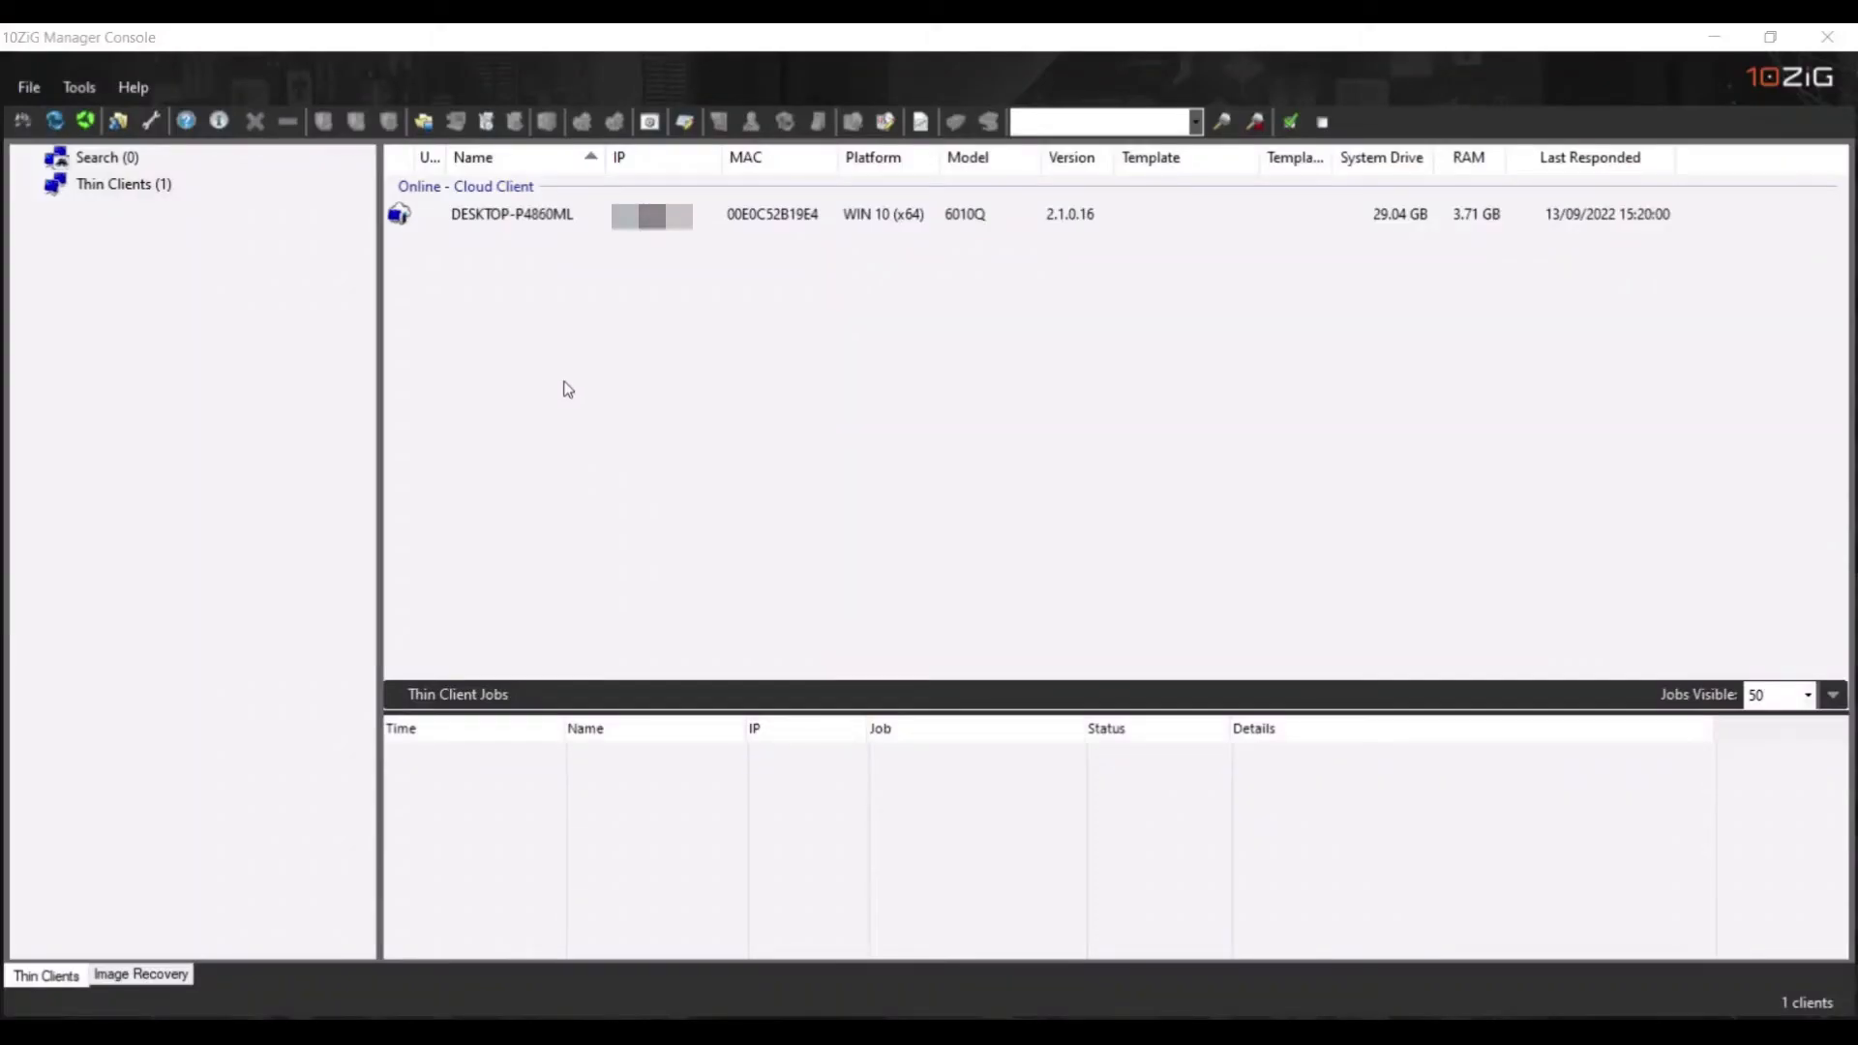
# Step: In 10ZiG Manager Console, create a new Windows client update configuration named "KB5016616-21H2-6010q"
pyautogui.click(488, 123)
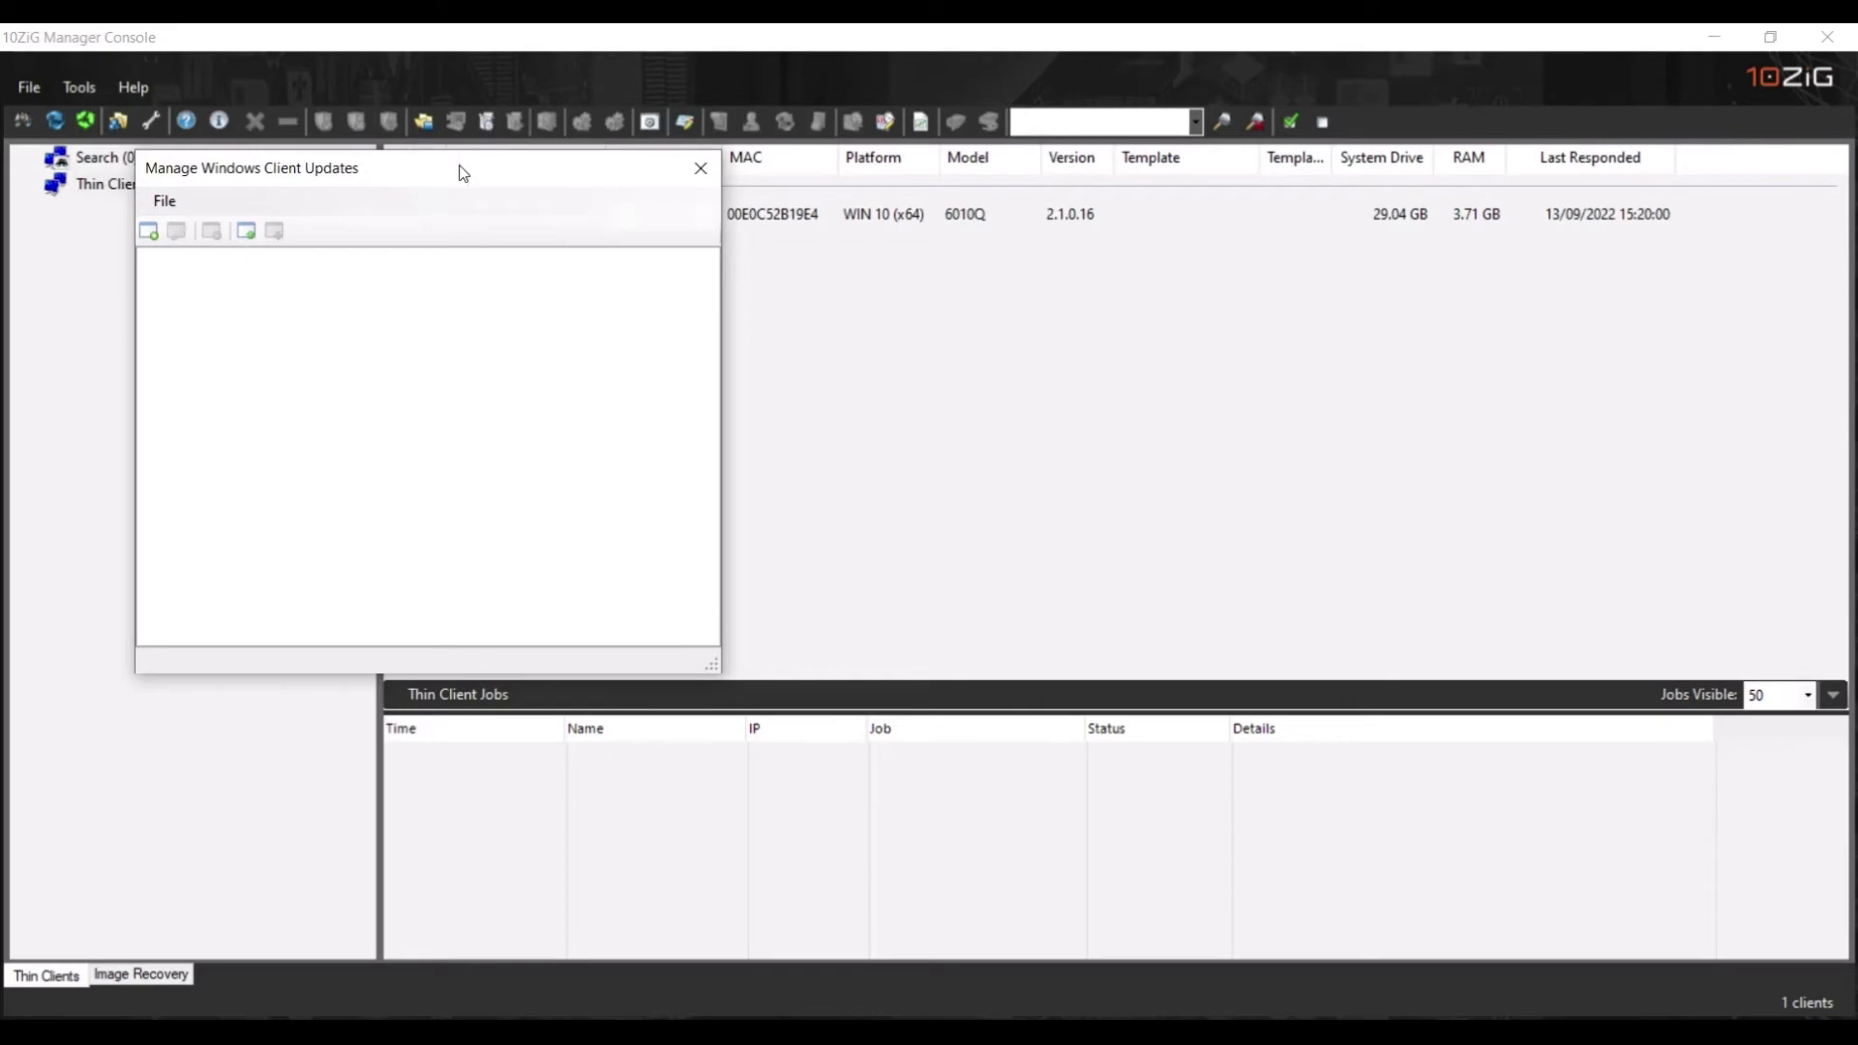
pyautogui.click(150, 232)
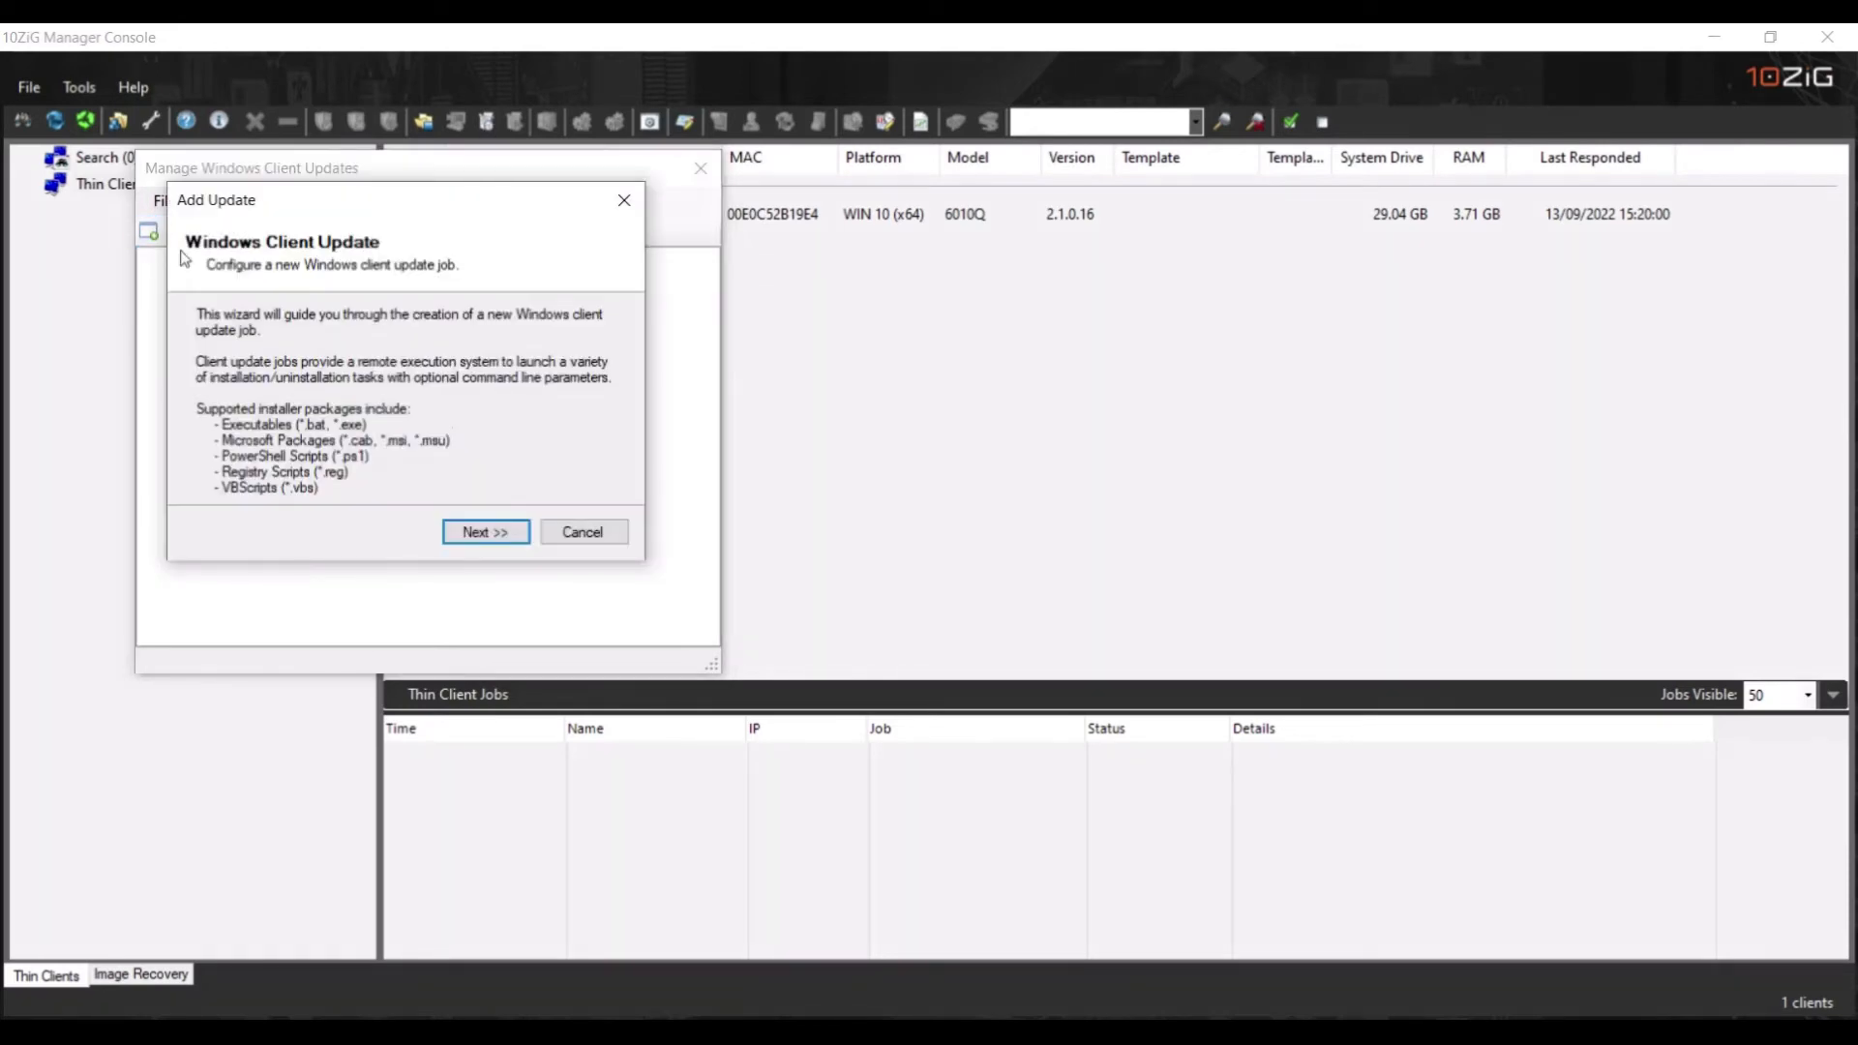
pyautogui.click(518, 539)
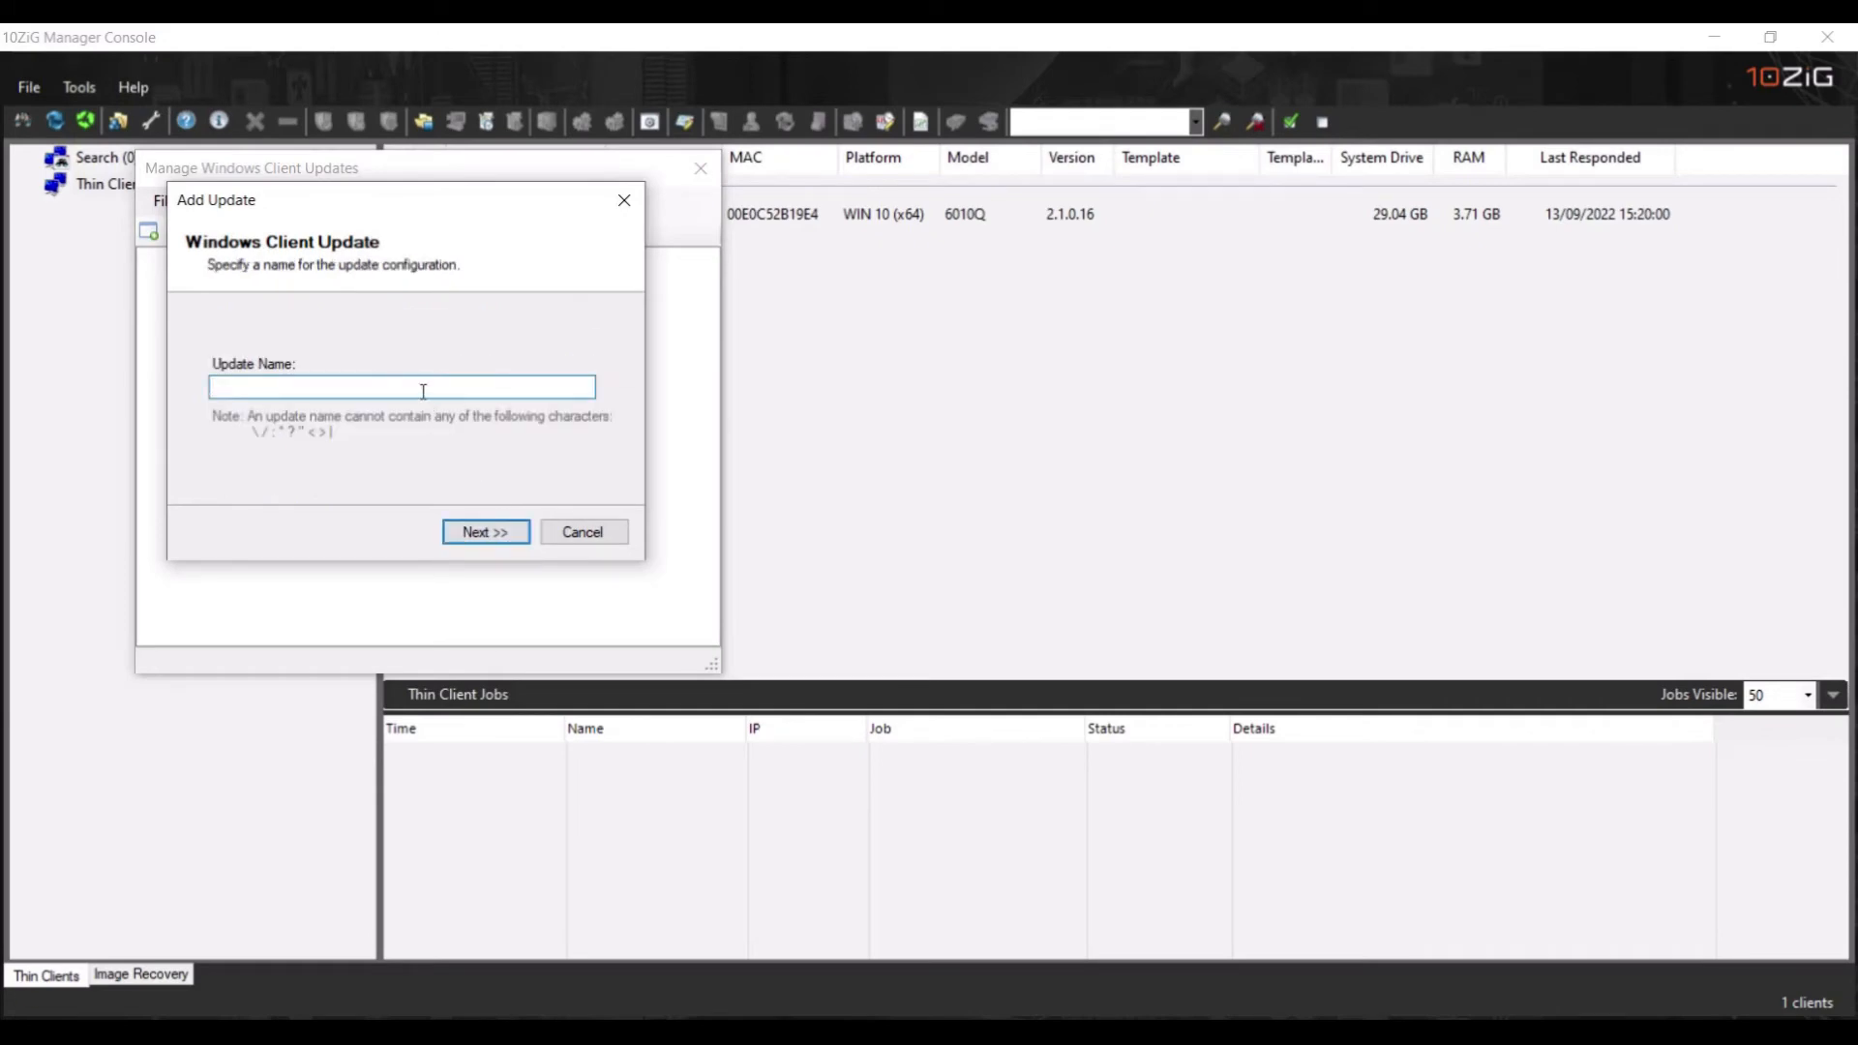
pyautogui.write('KB5016616-21H2-6010q')
pyautogui.click(521, 540)
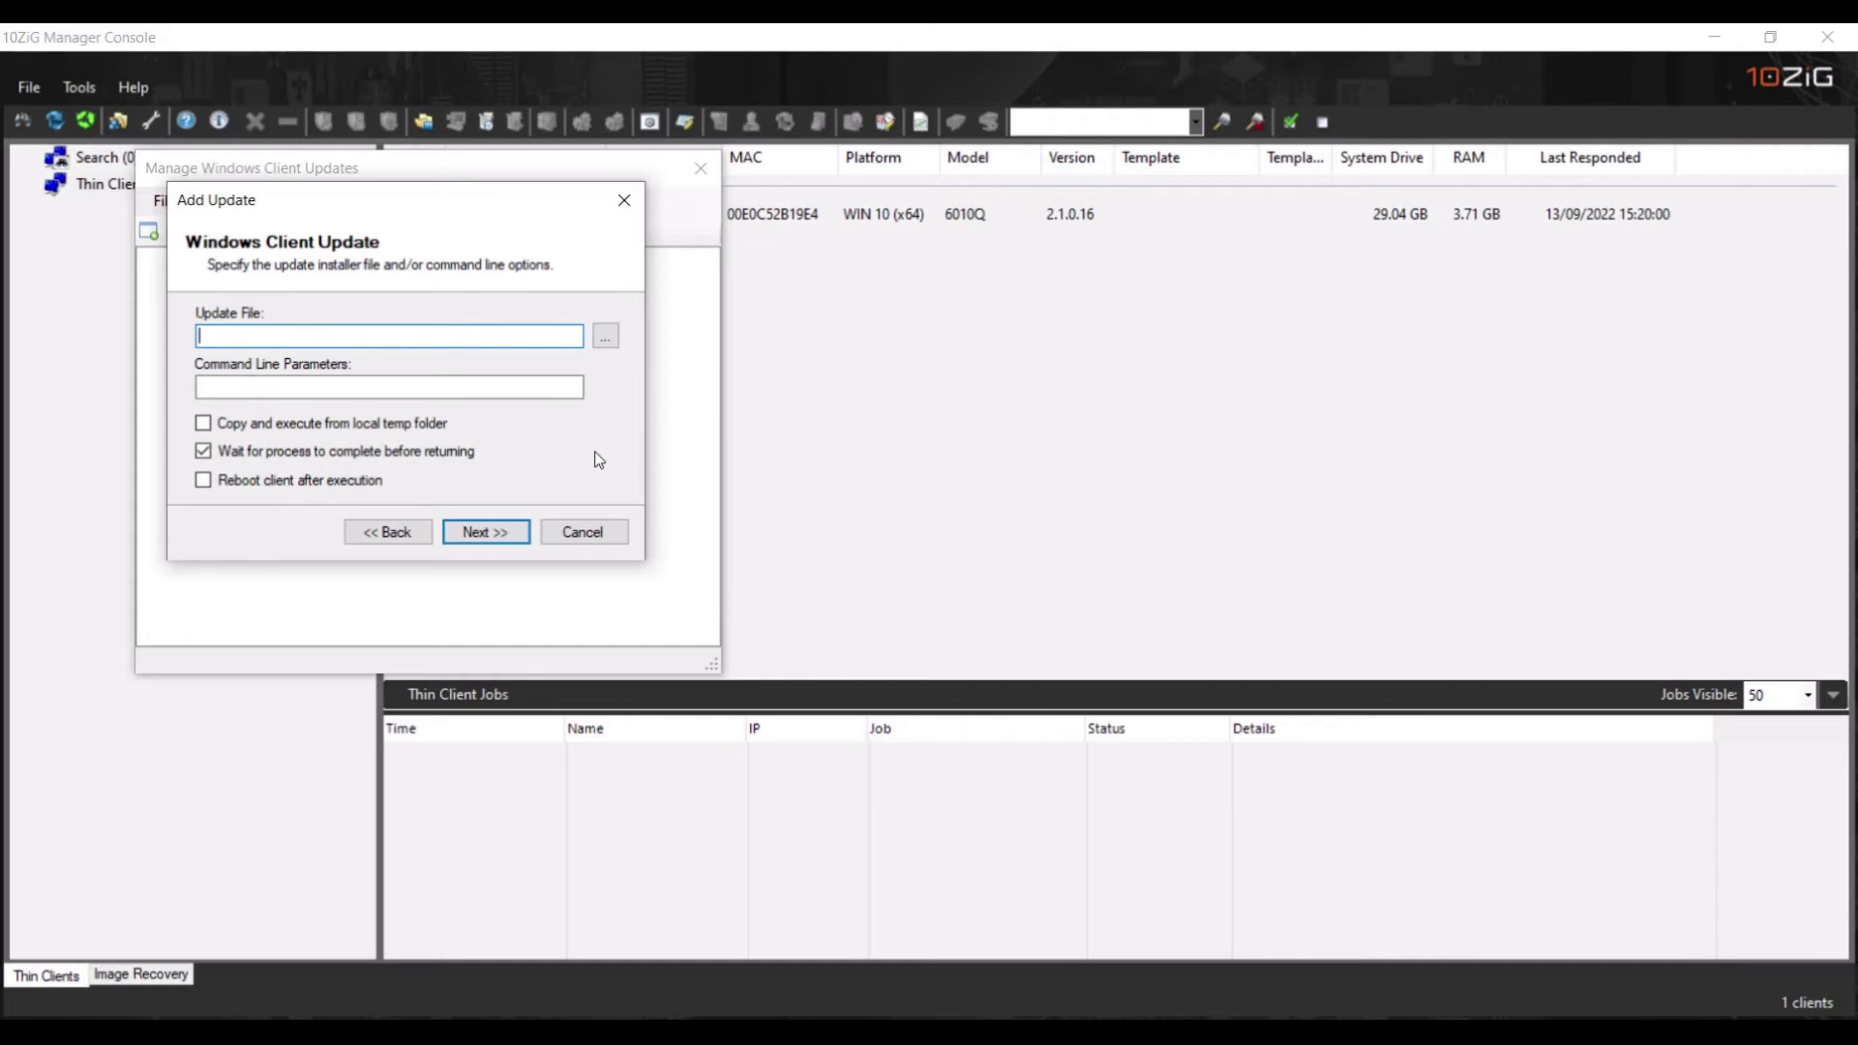
# Step: Choose windows10.0-kb5016616-x64.msu from the Downloads folder as the update file
pyautogui.click(606, 339)
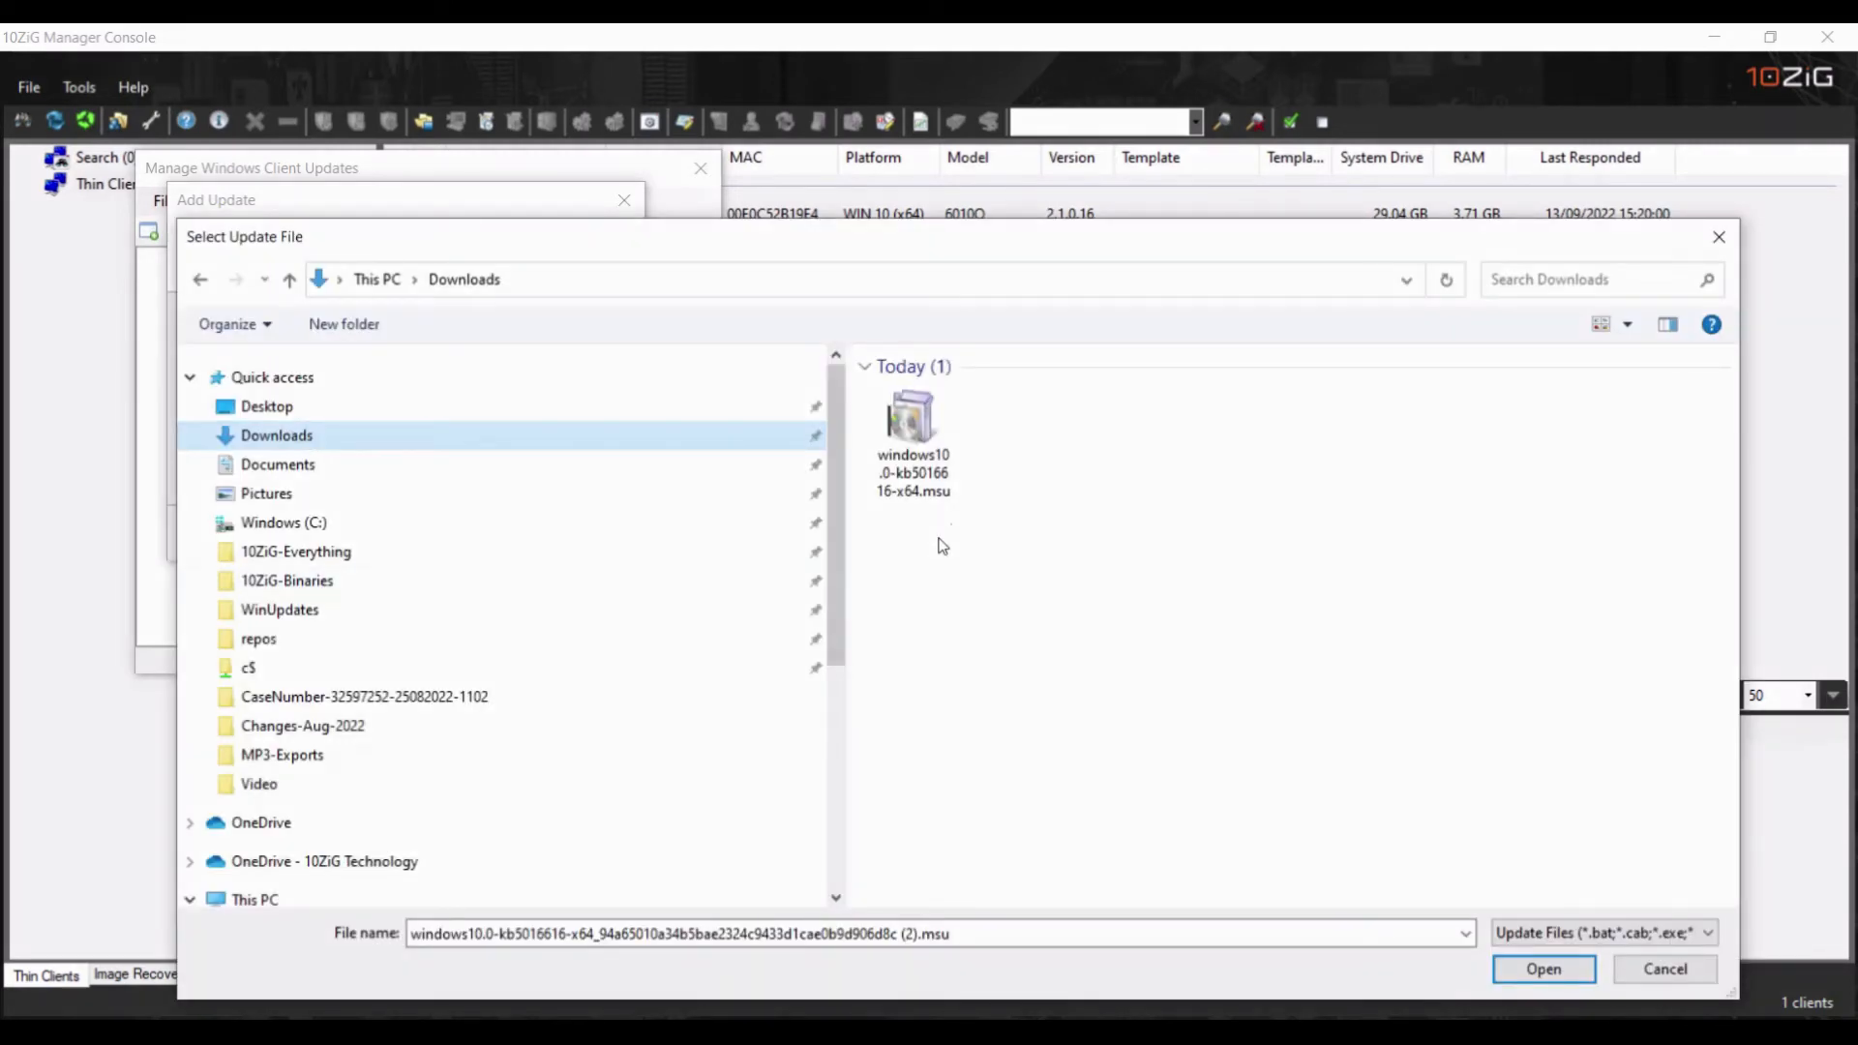
pyautogui.click(913, 441)
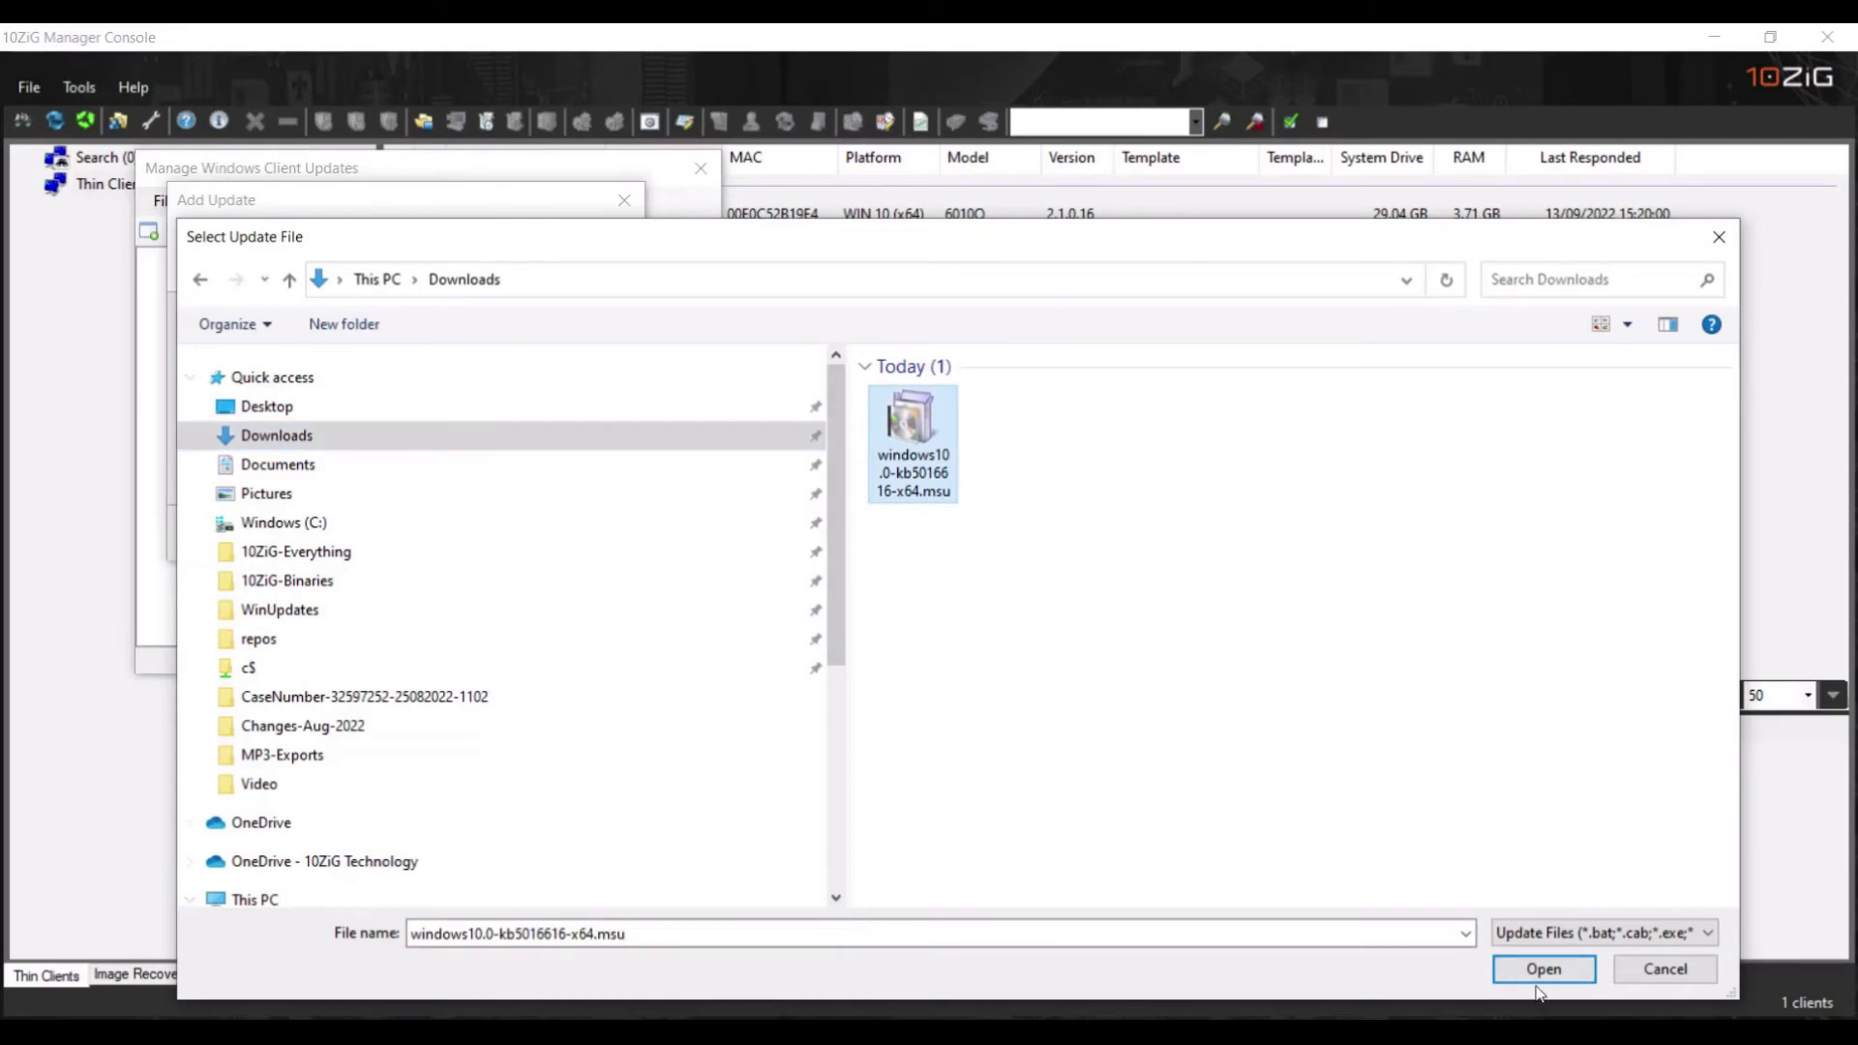
pyautogui.click(1579, 972)
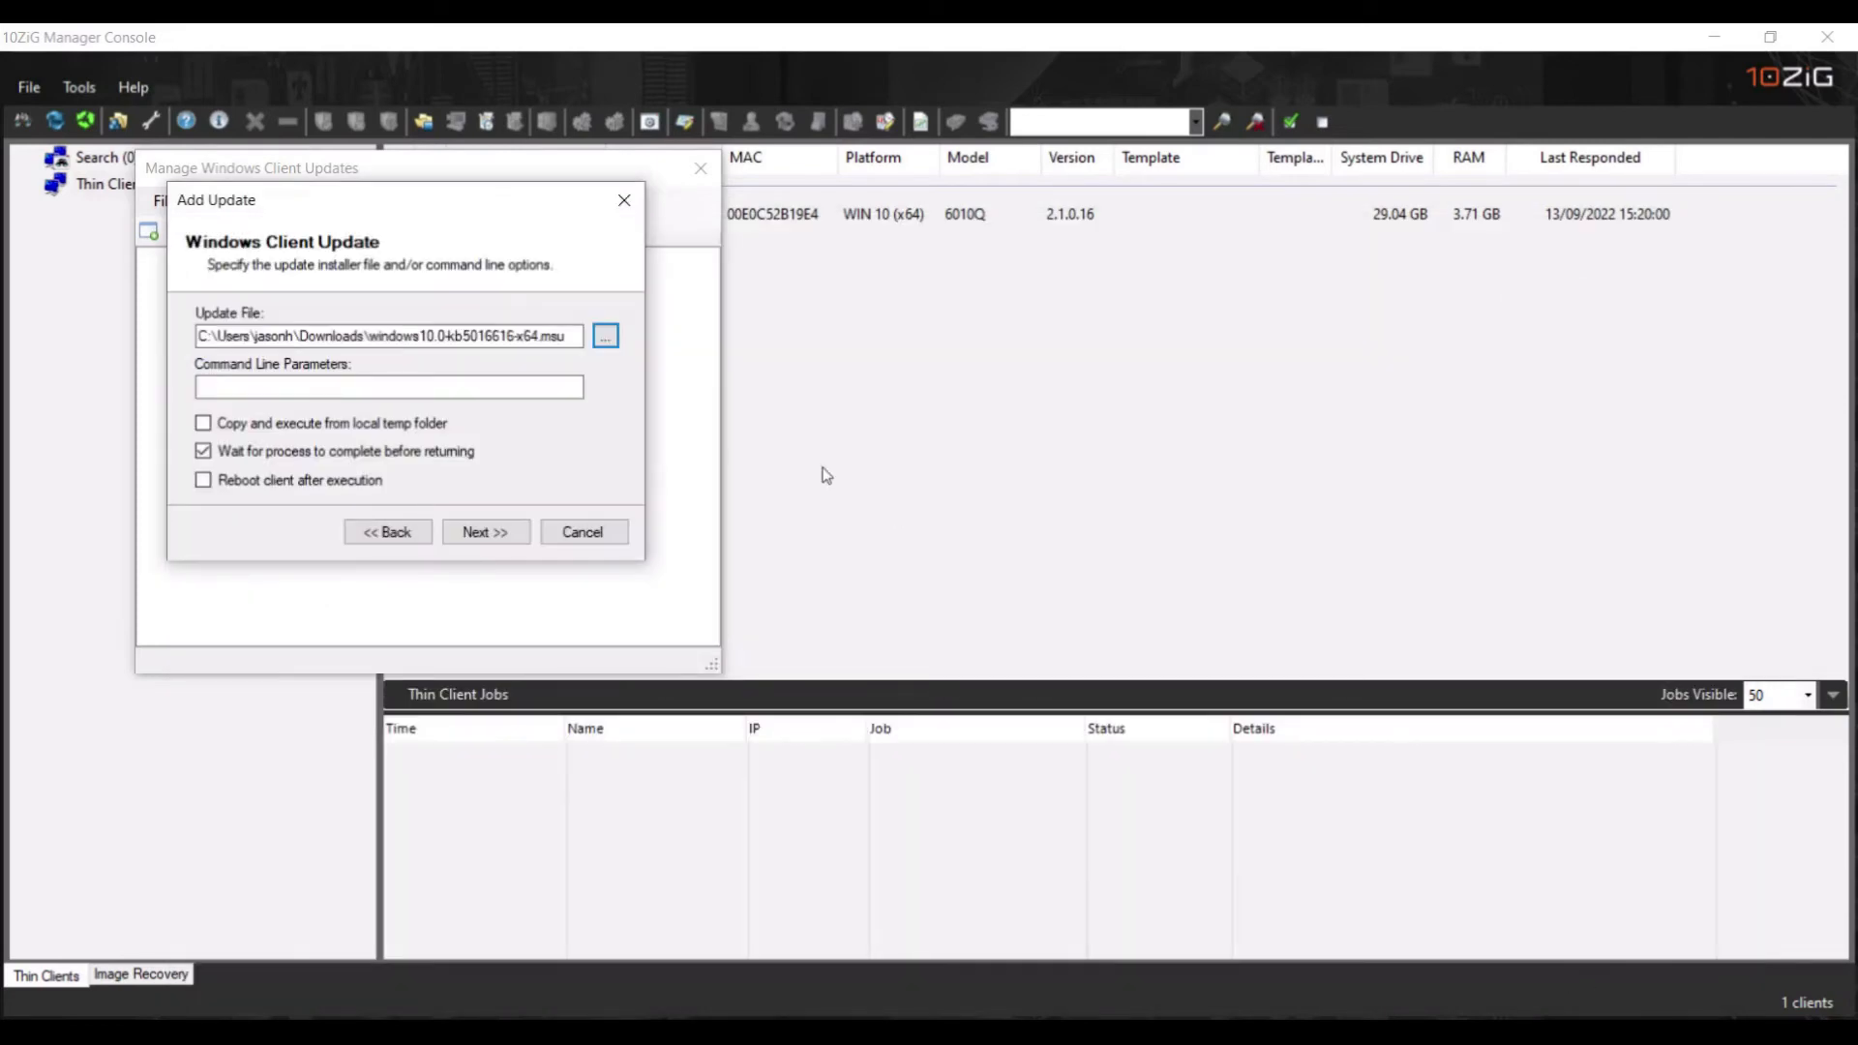
# Step: Set the update's command line parameters to "wusa.exe <update_file> /quiet"
pyautogui.click(424, 390)
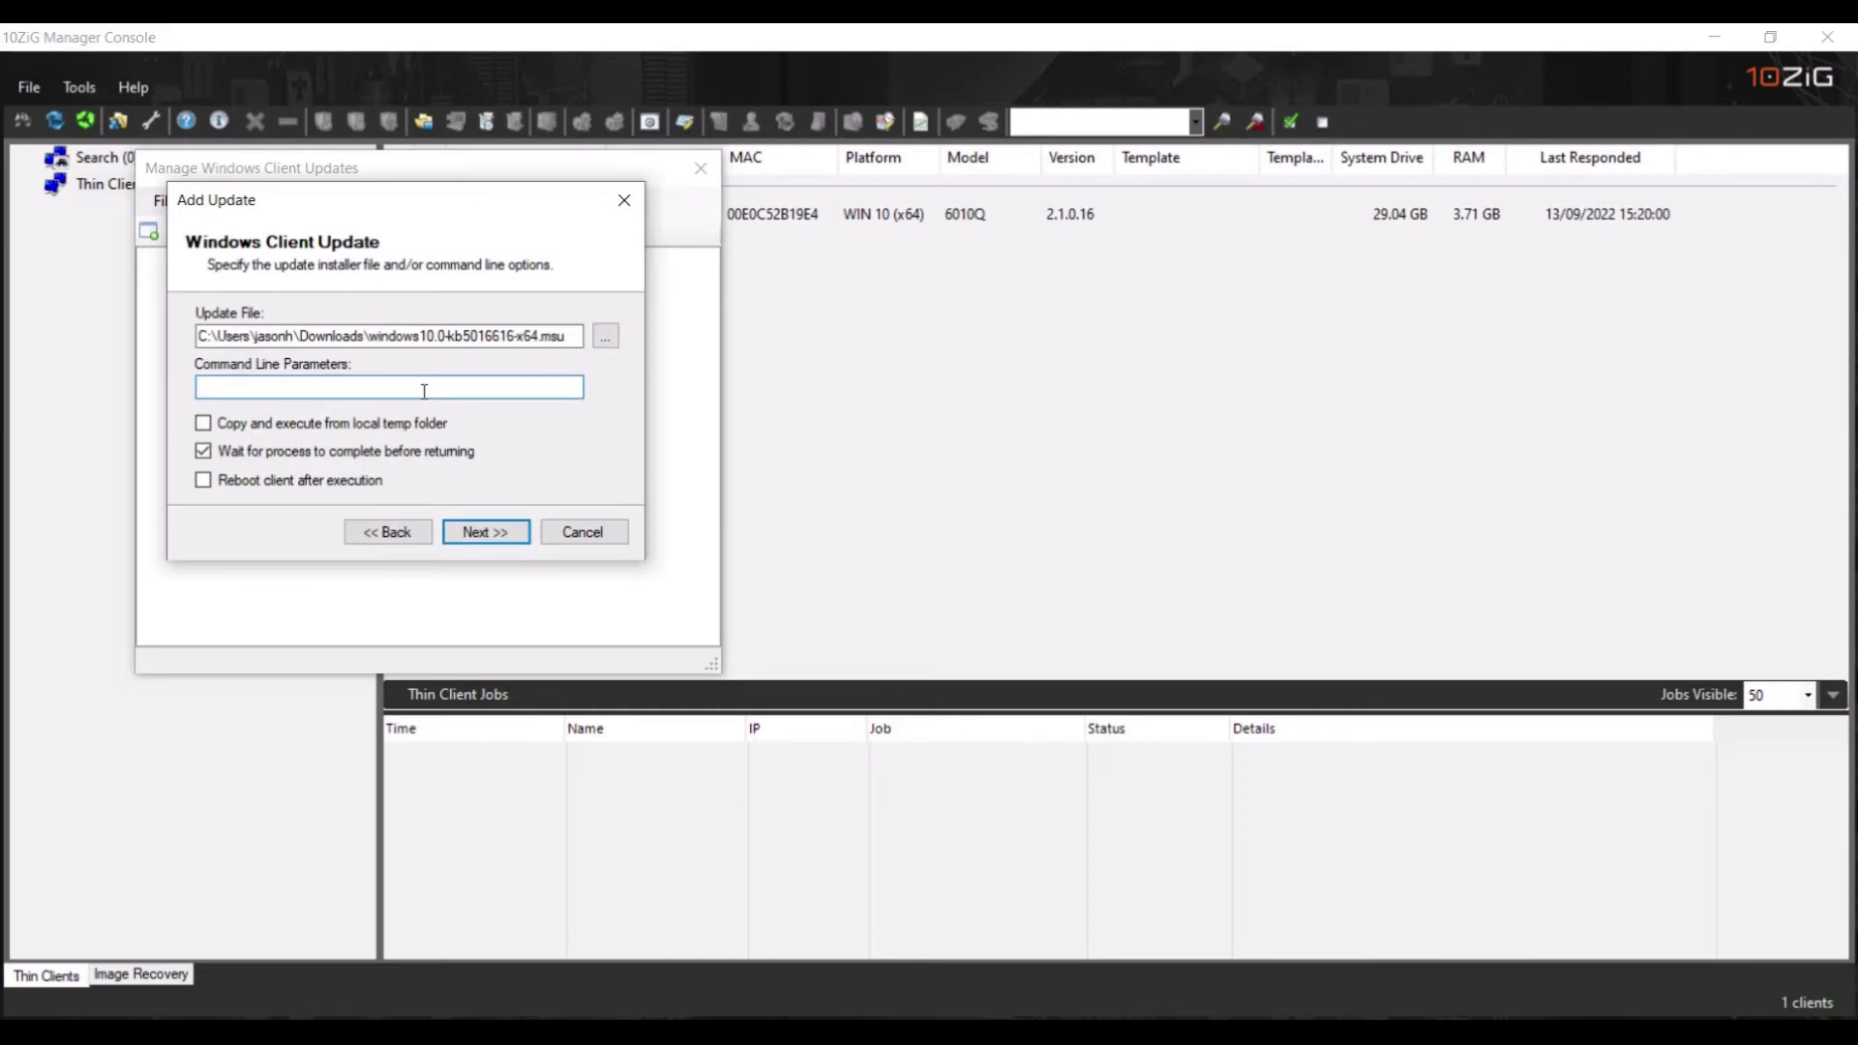
pyautogui.write('wusa.exe')
pyautogui.write('<update_file>')
pyautogui.write('/quiet')
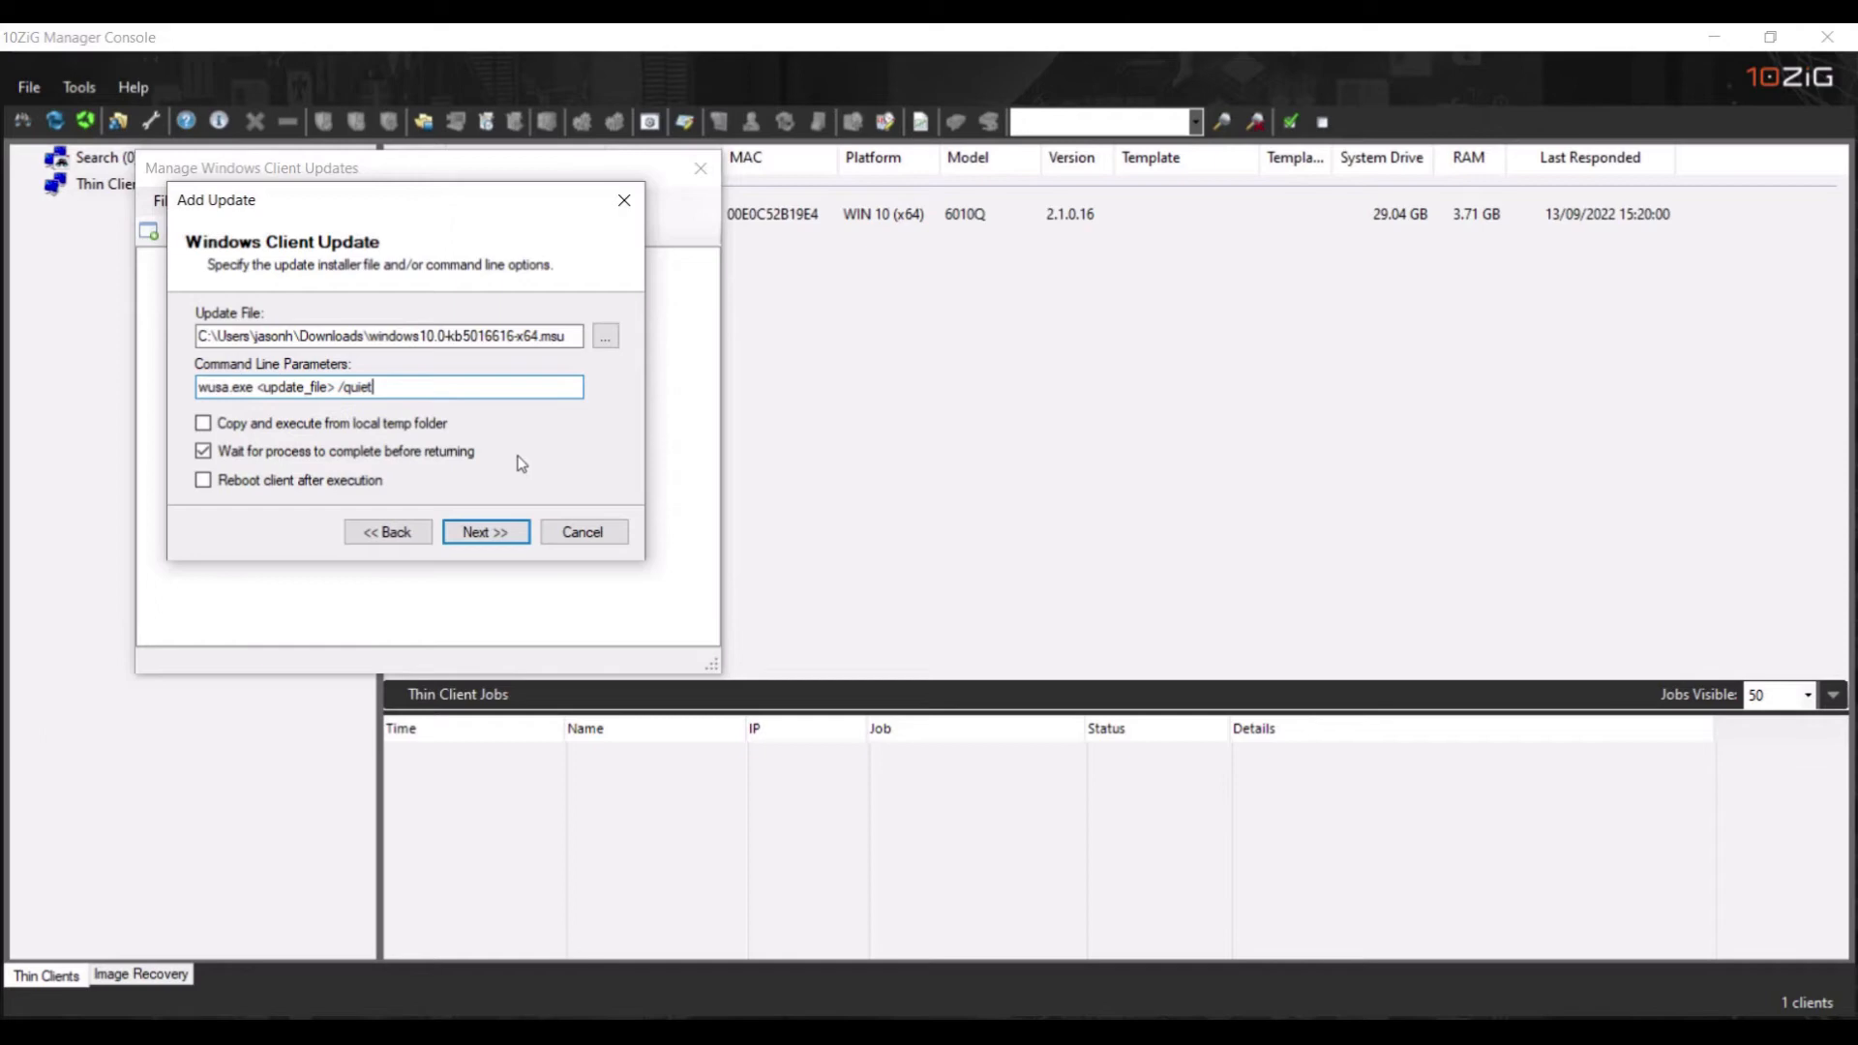
# Step: Enable copying and executing from the local temp folder, and leave waiting for process completion enabled after toggling it
pyautogui.click(204, 426)
pyautogui.click(204, 452)
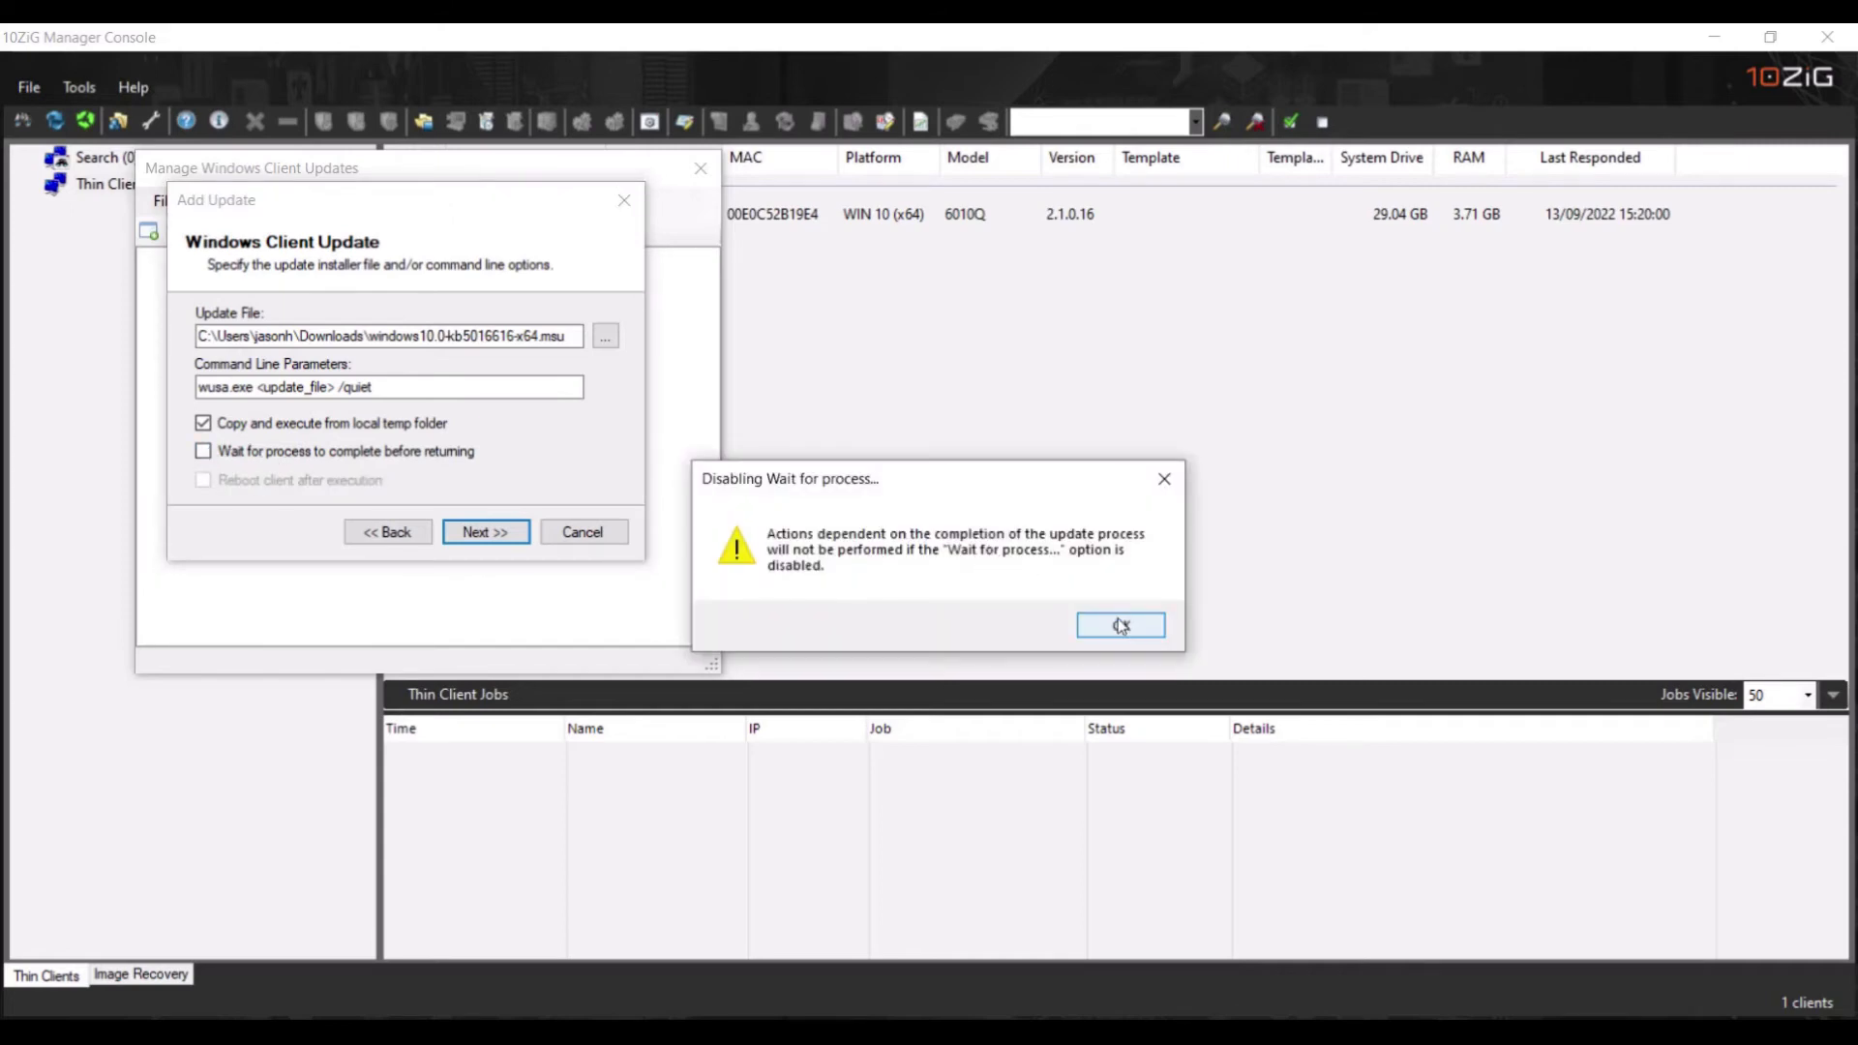
pyautogui.click(1120, 626)
pyautogui.click(204, 452)
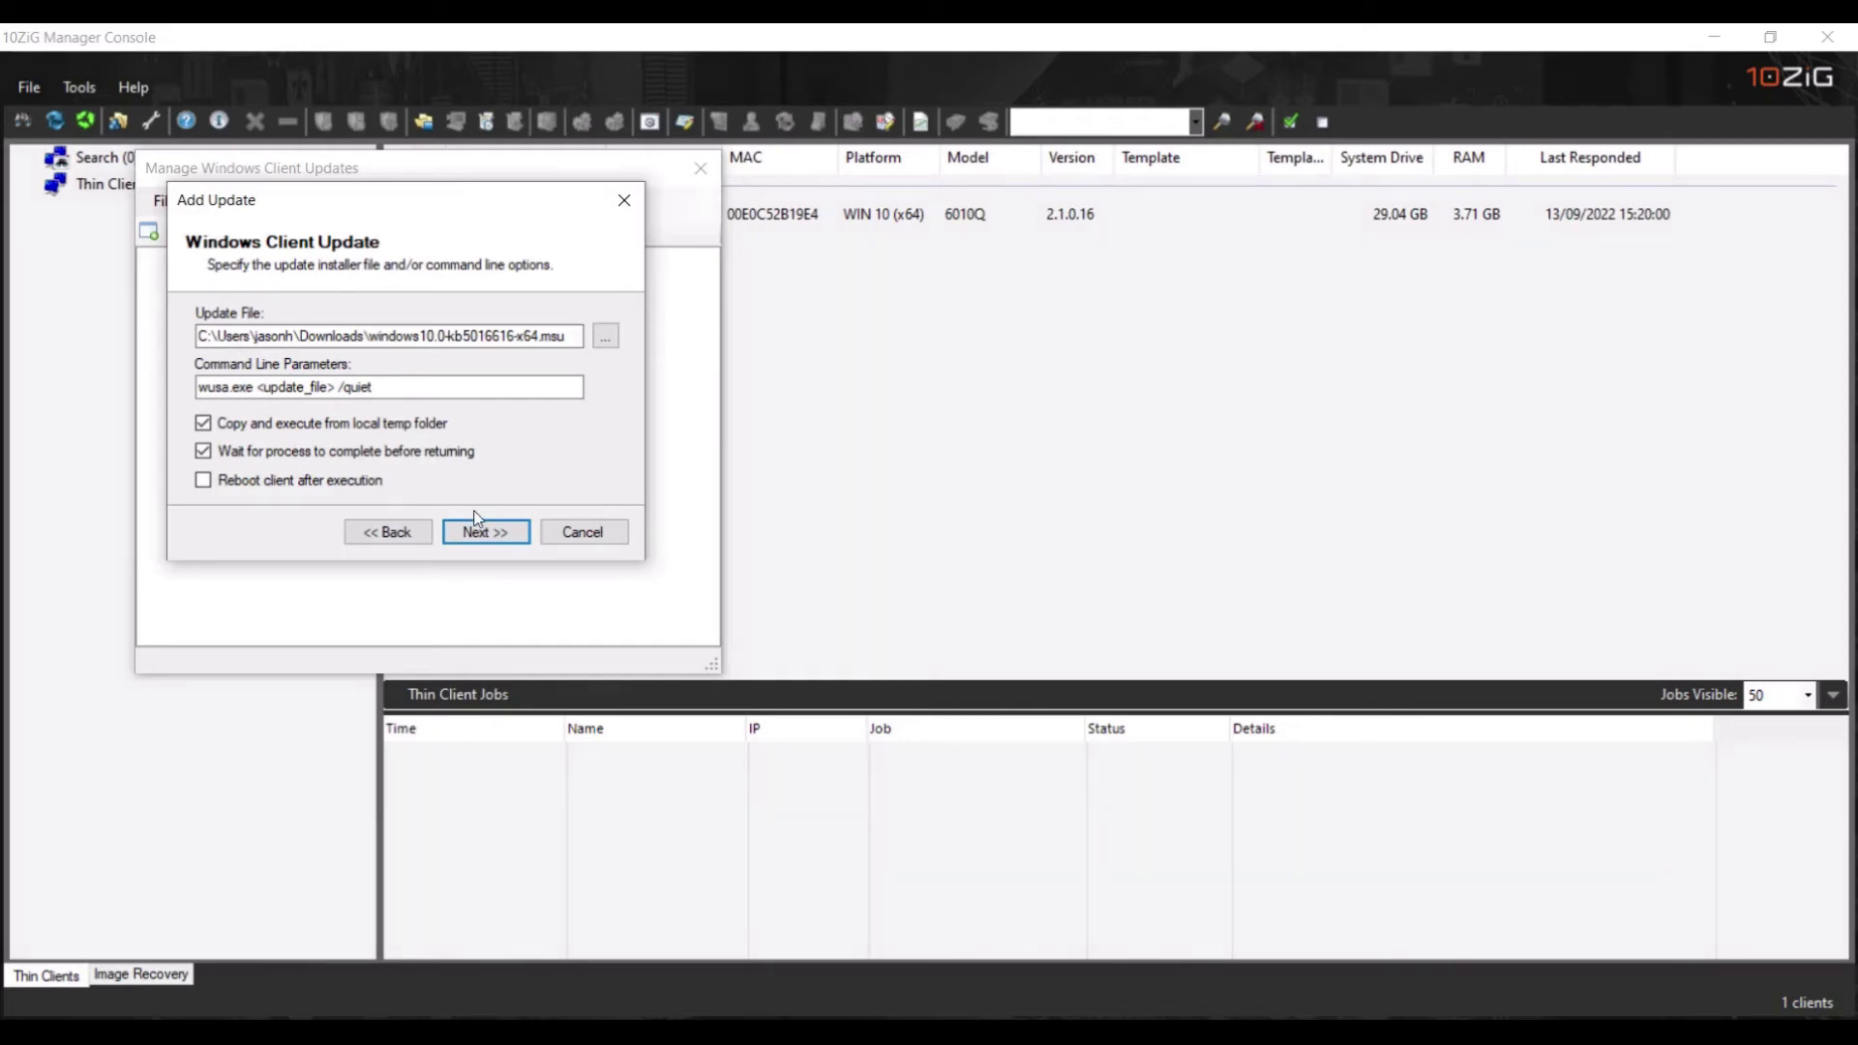
# Step: Continue to the update execution context and keep the execution level as the local system account
pyautogui.click(519, 542)
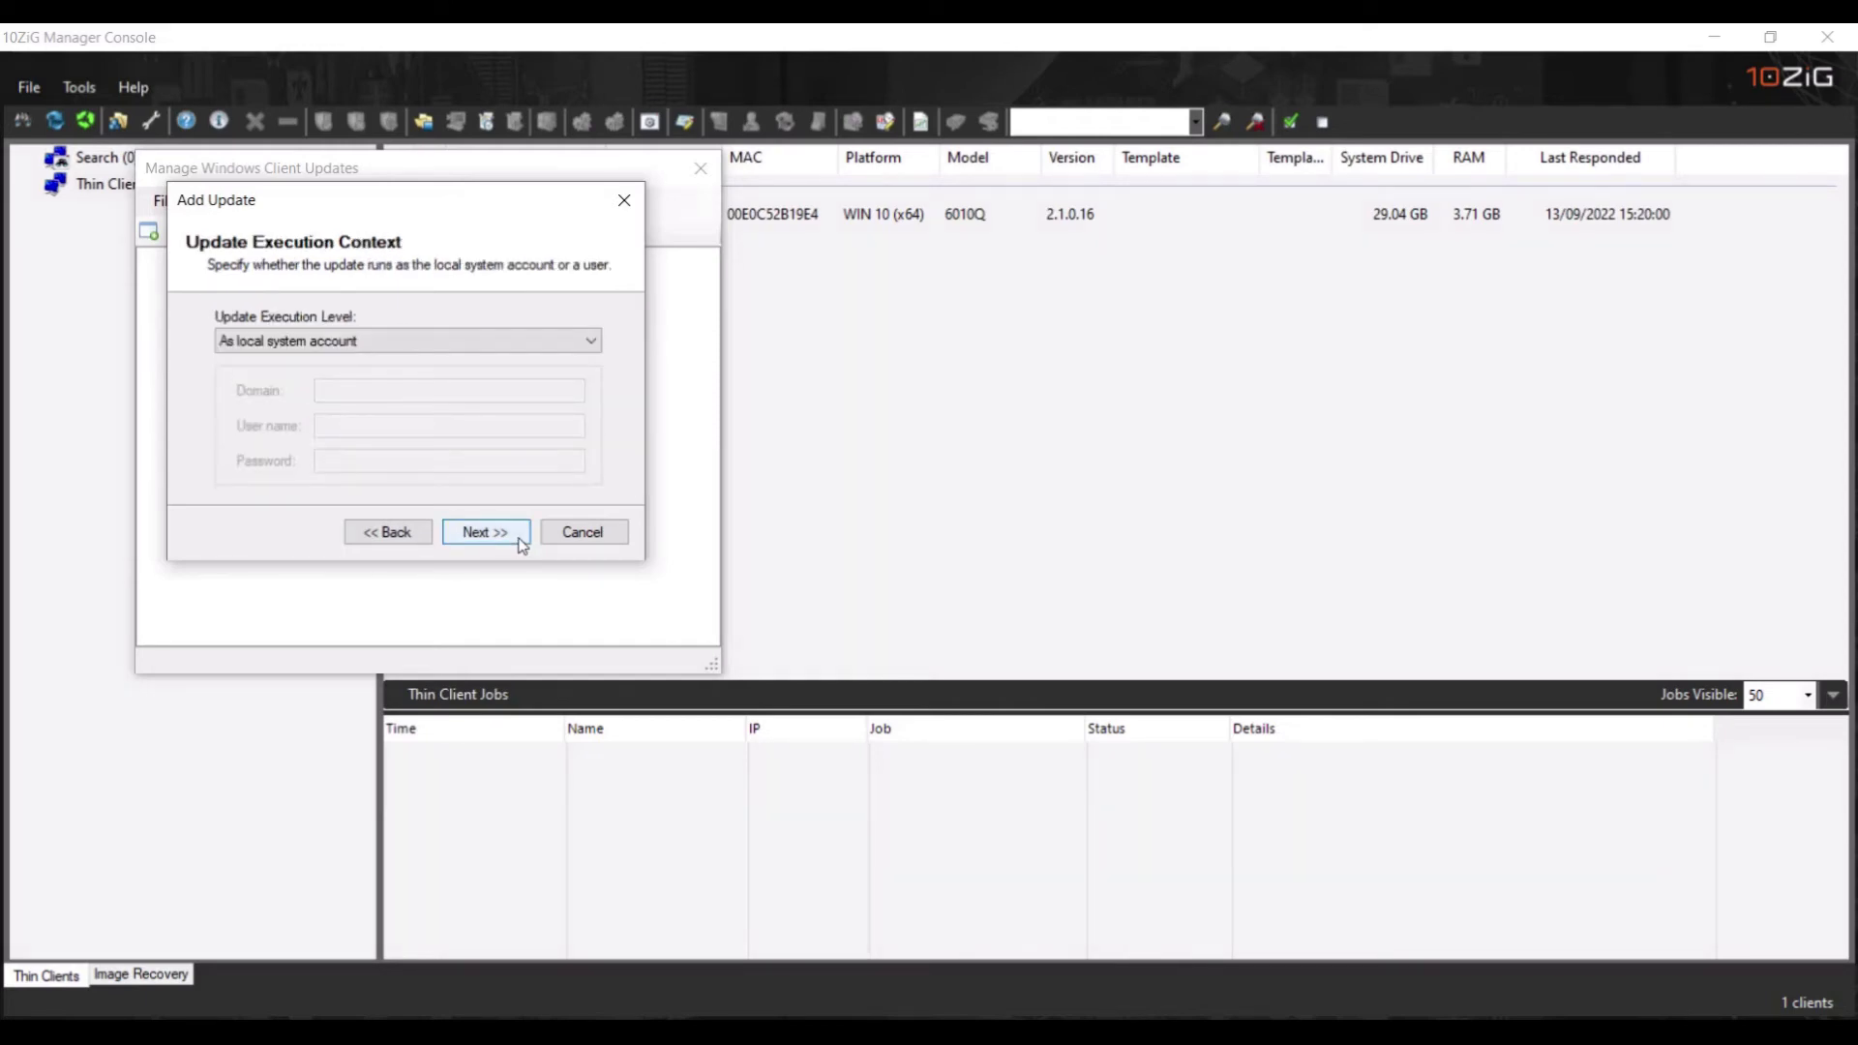
pyautogui.click(600, 346)
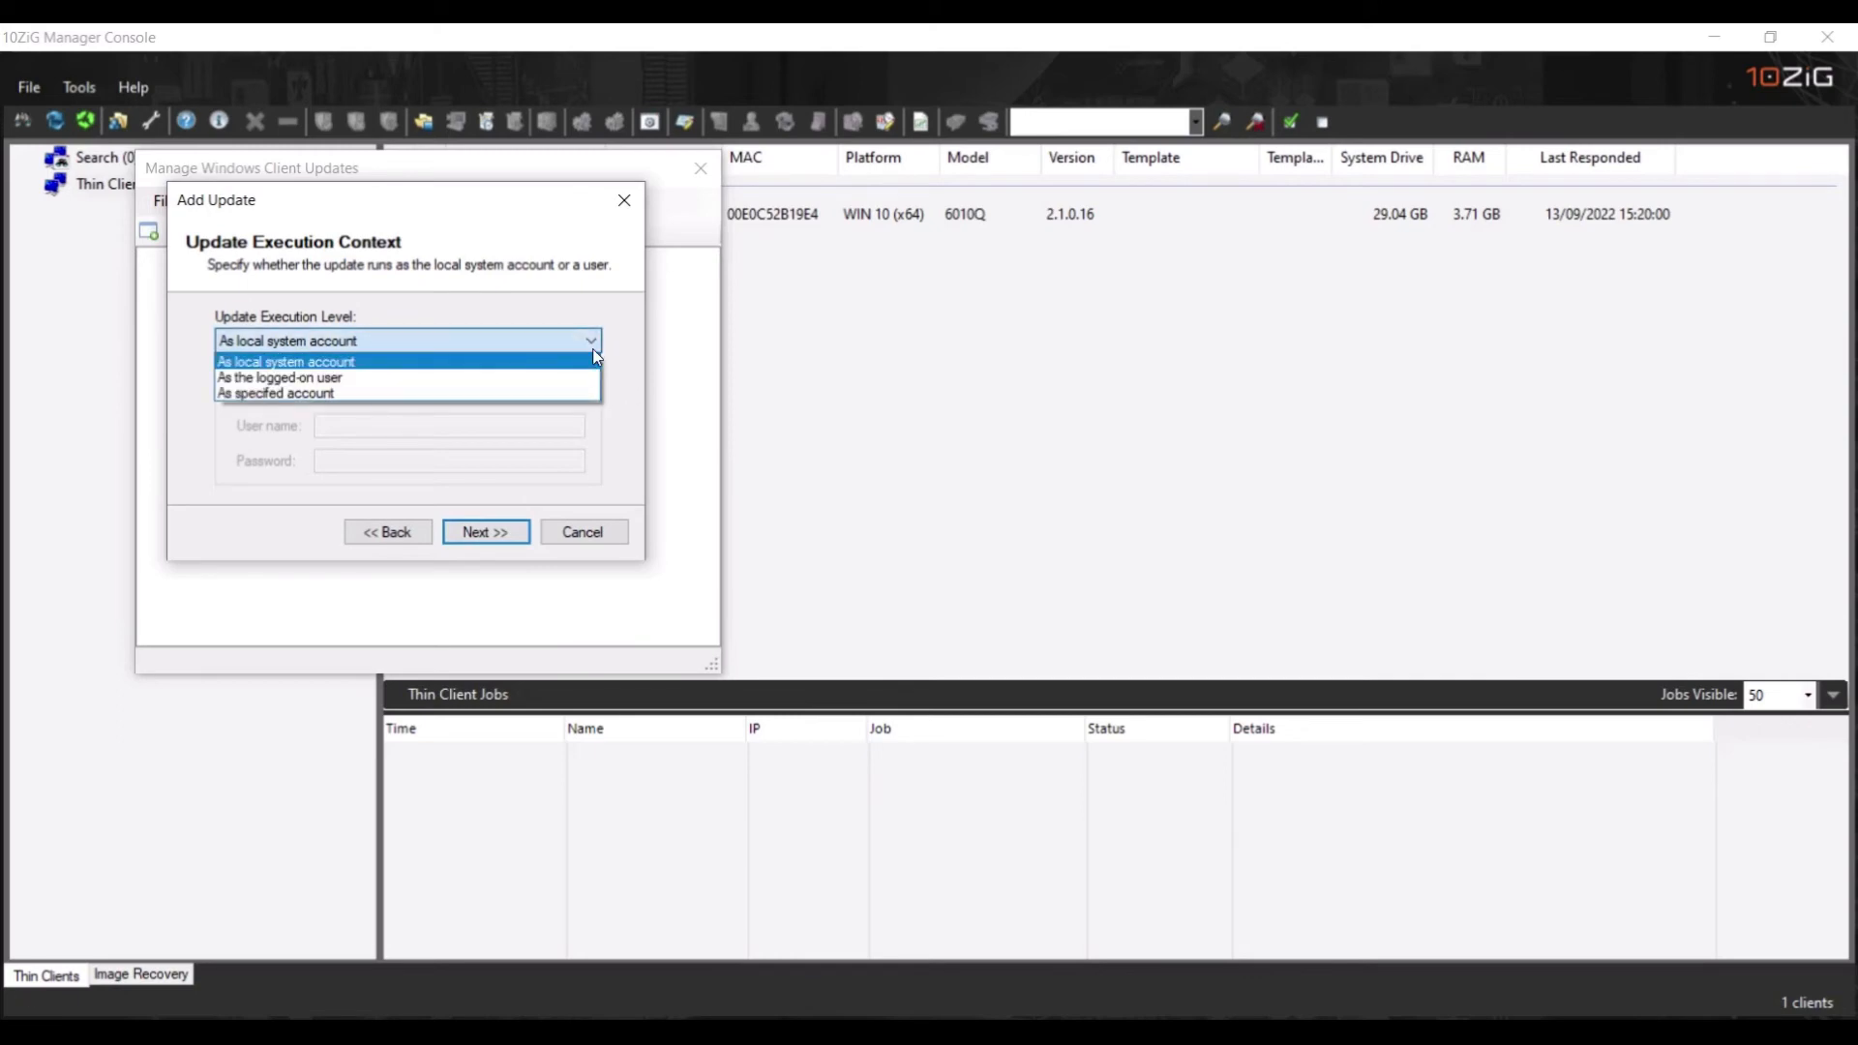
pyautogui.click(494, 347)
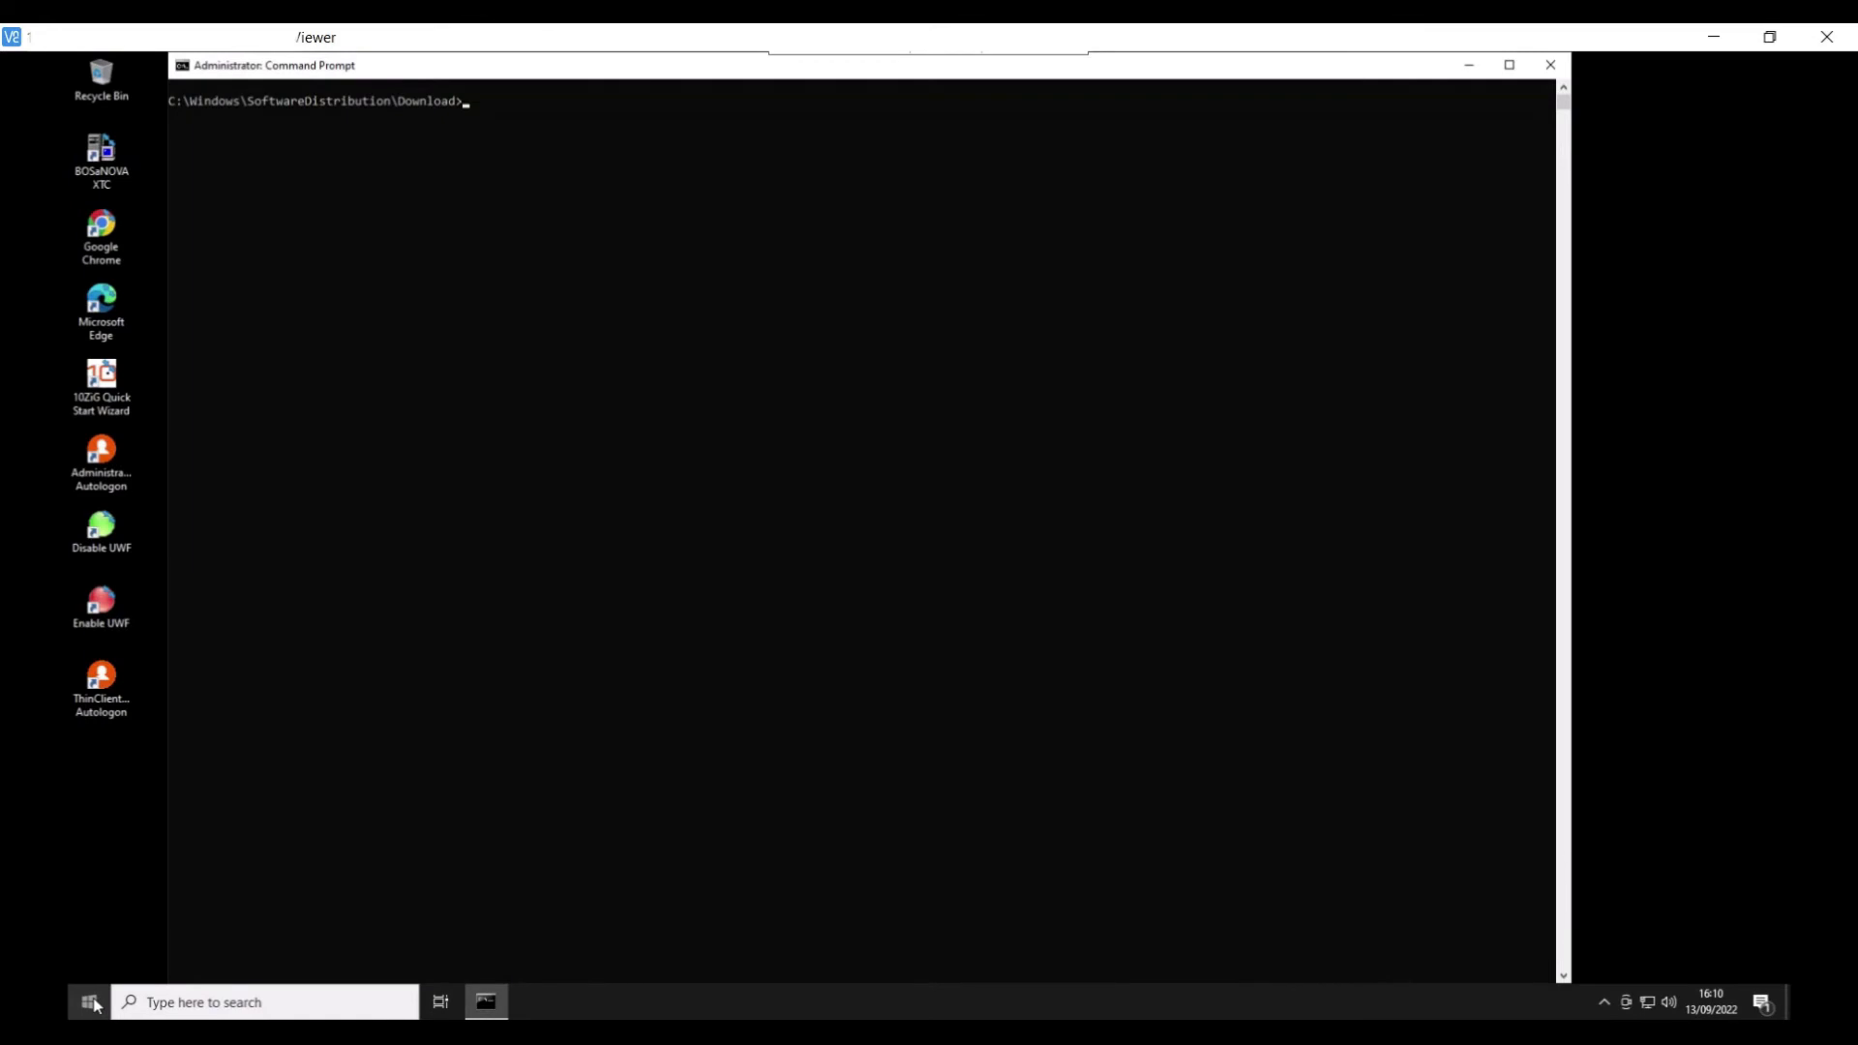
# Step: Switch to the thin client's remote session, run services.msc and locate the services beginning with X
pyautogui.click(88, 1002)
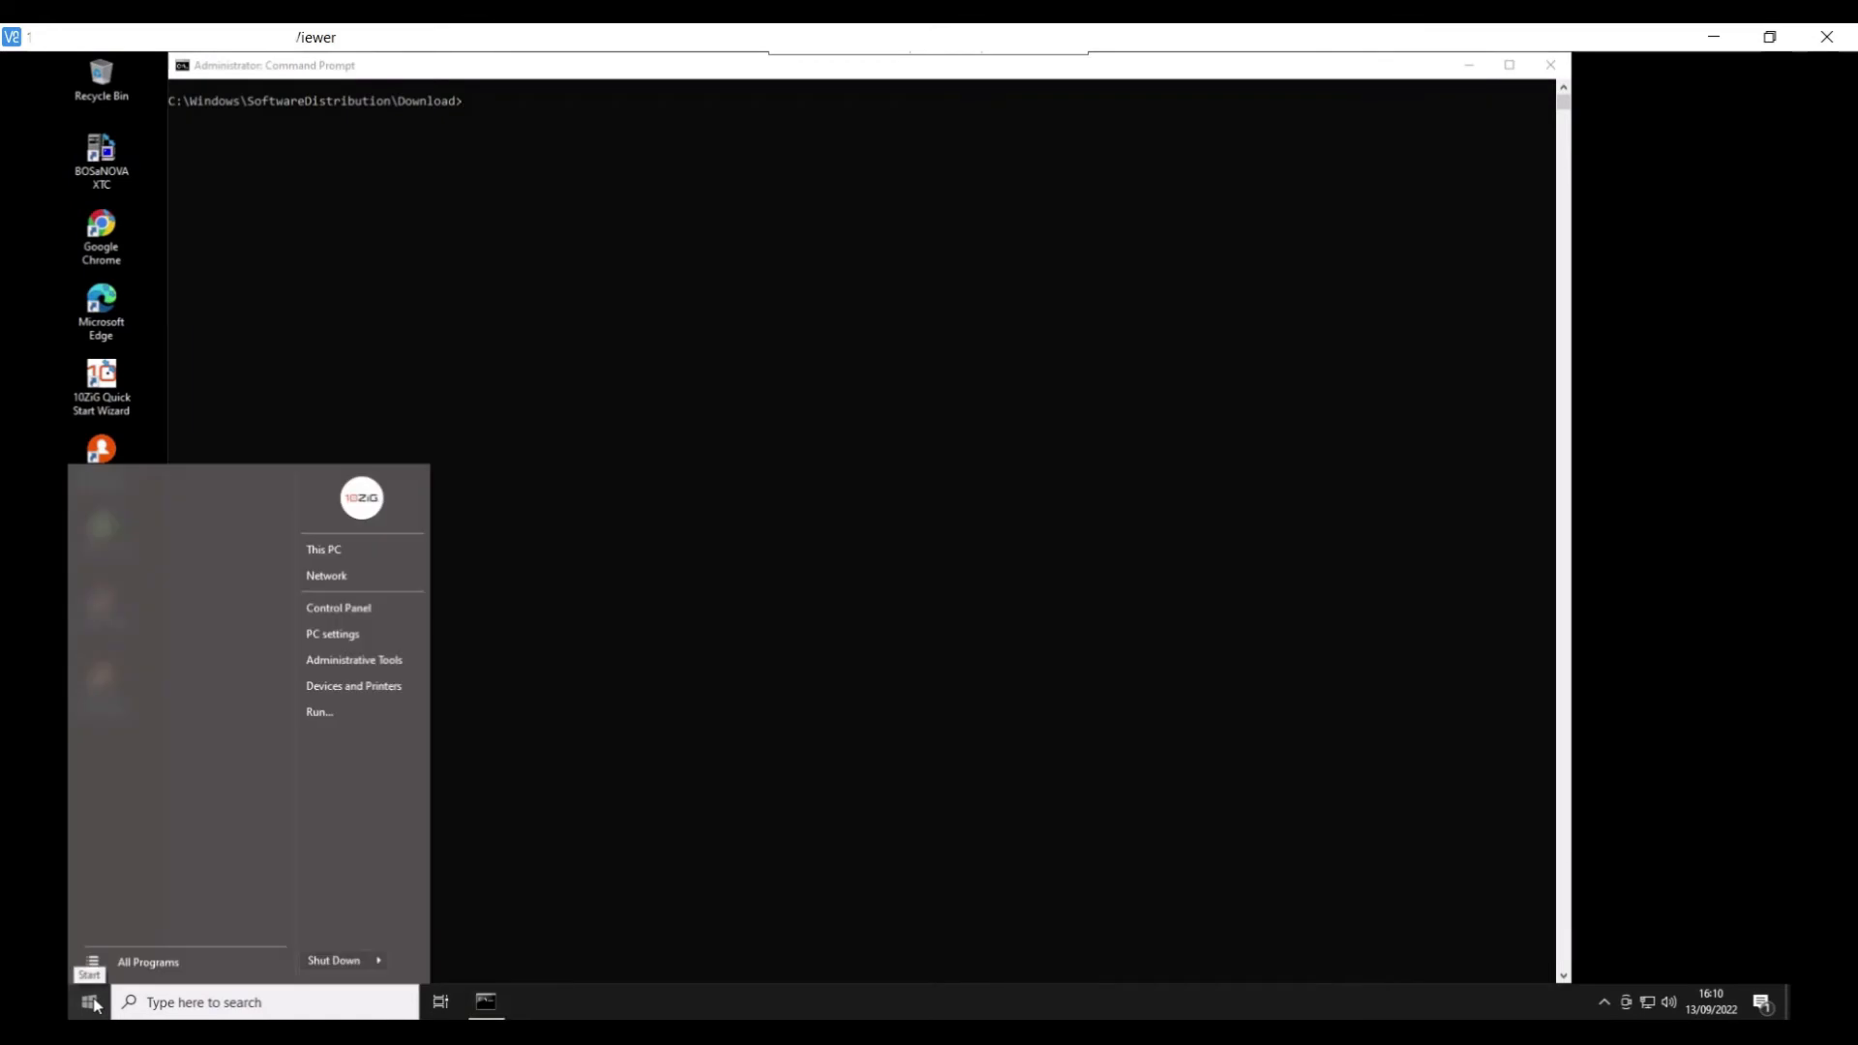
pyautogui.click(339, 722)
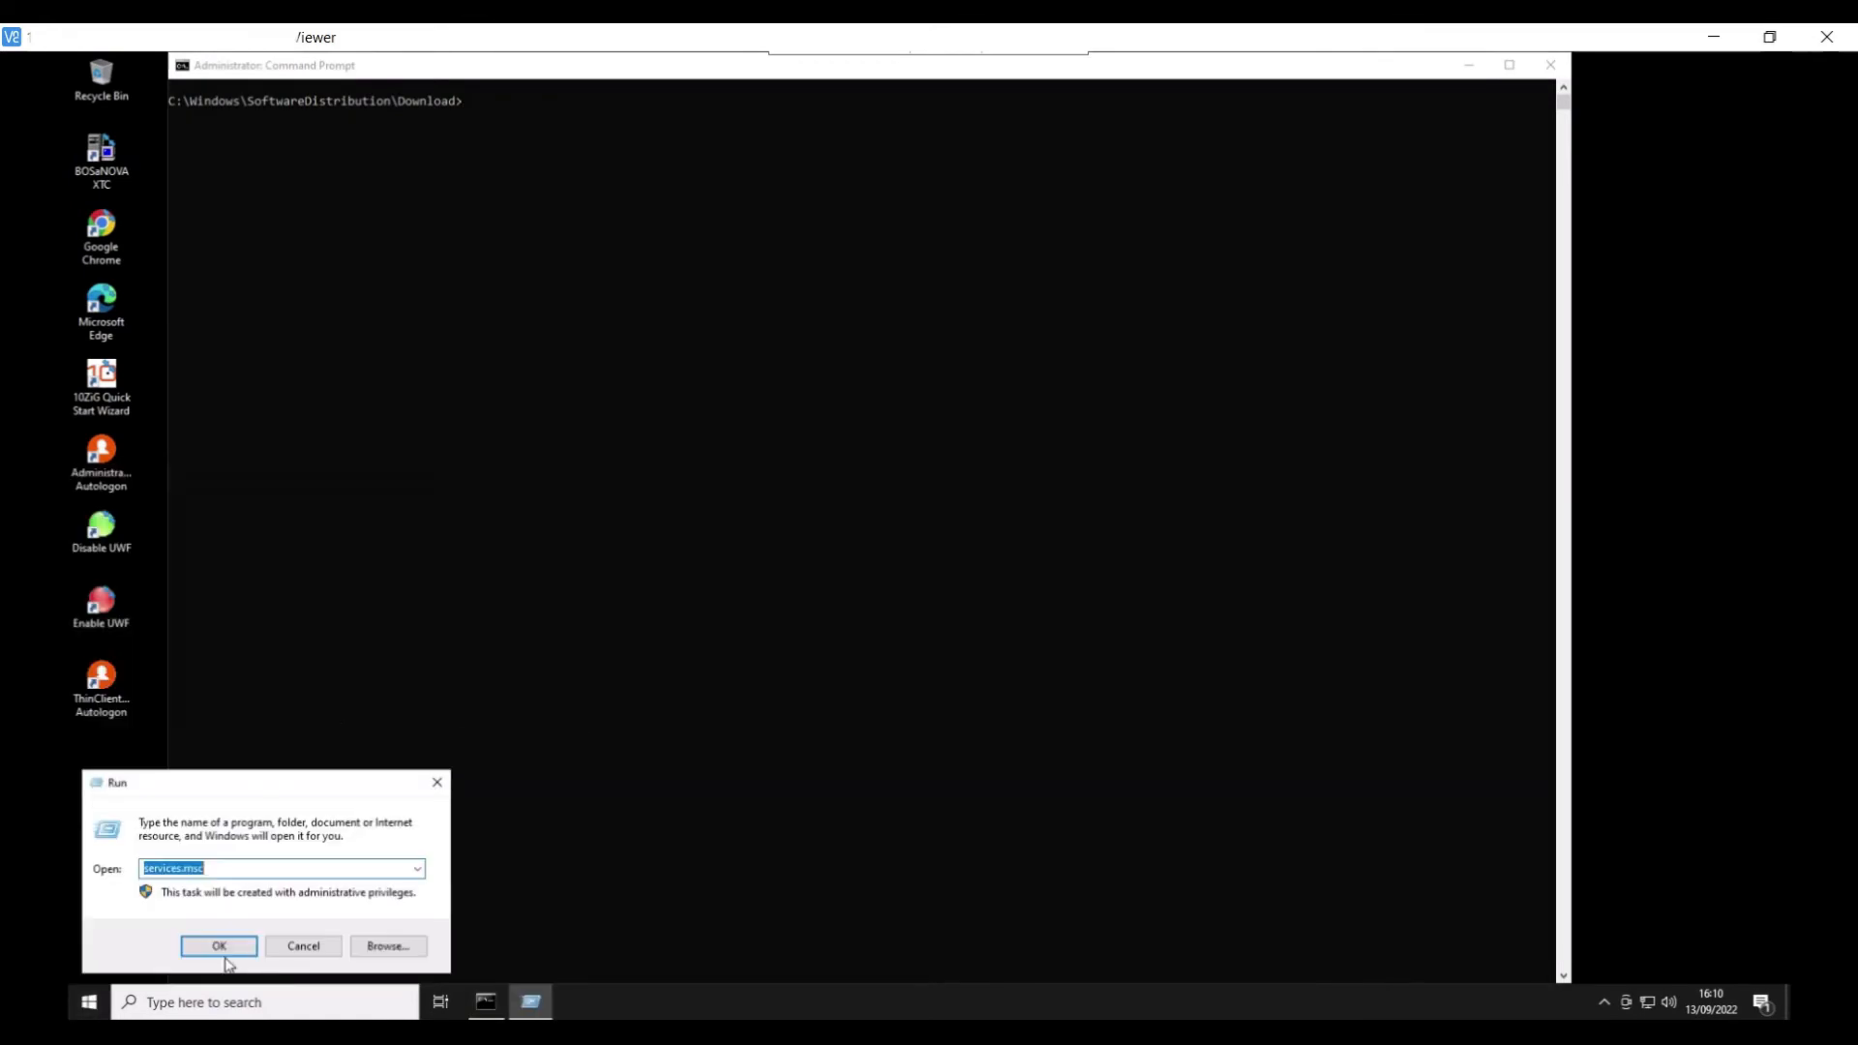
pyautogui.click(219, 946)
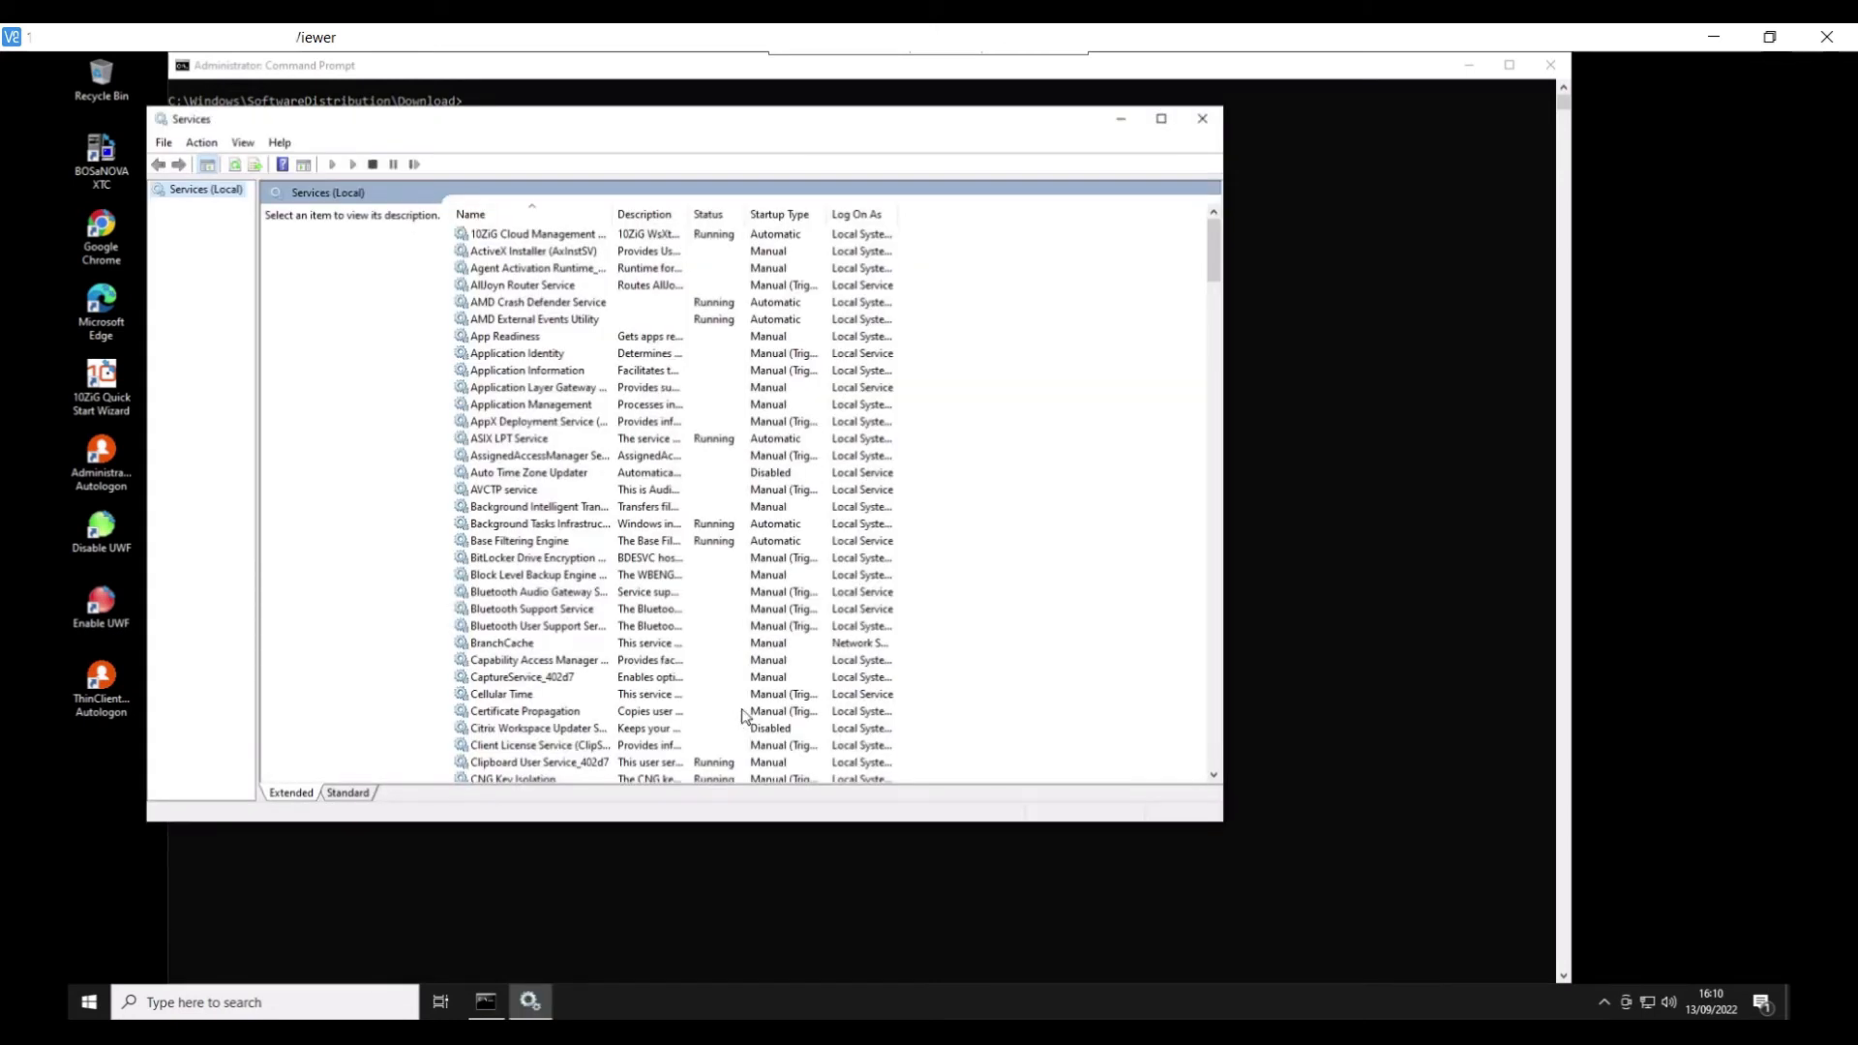
pyautogui.click(595, 594)
pyautogui.press('x')
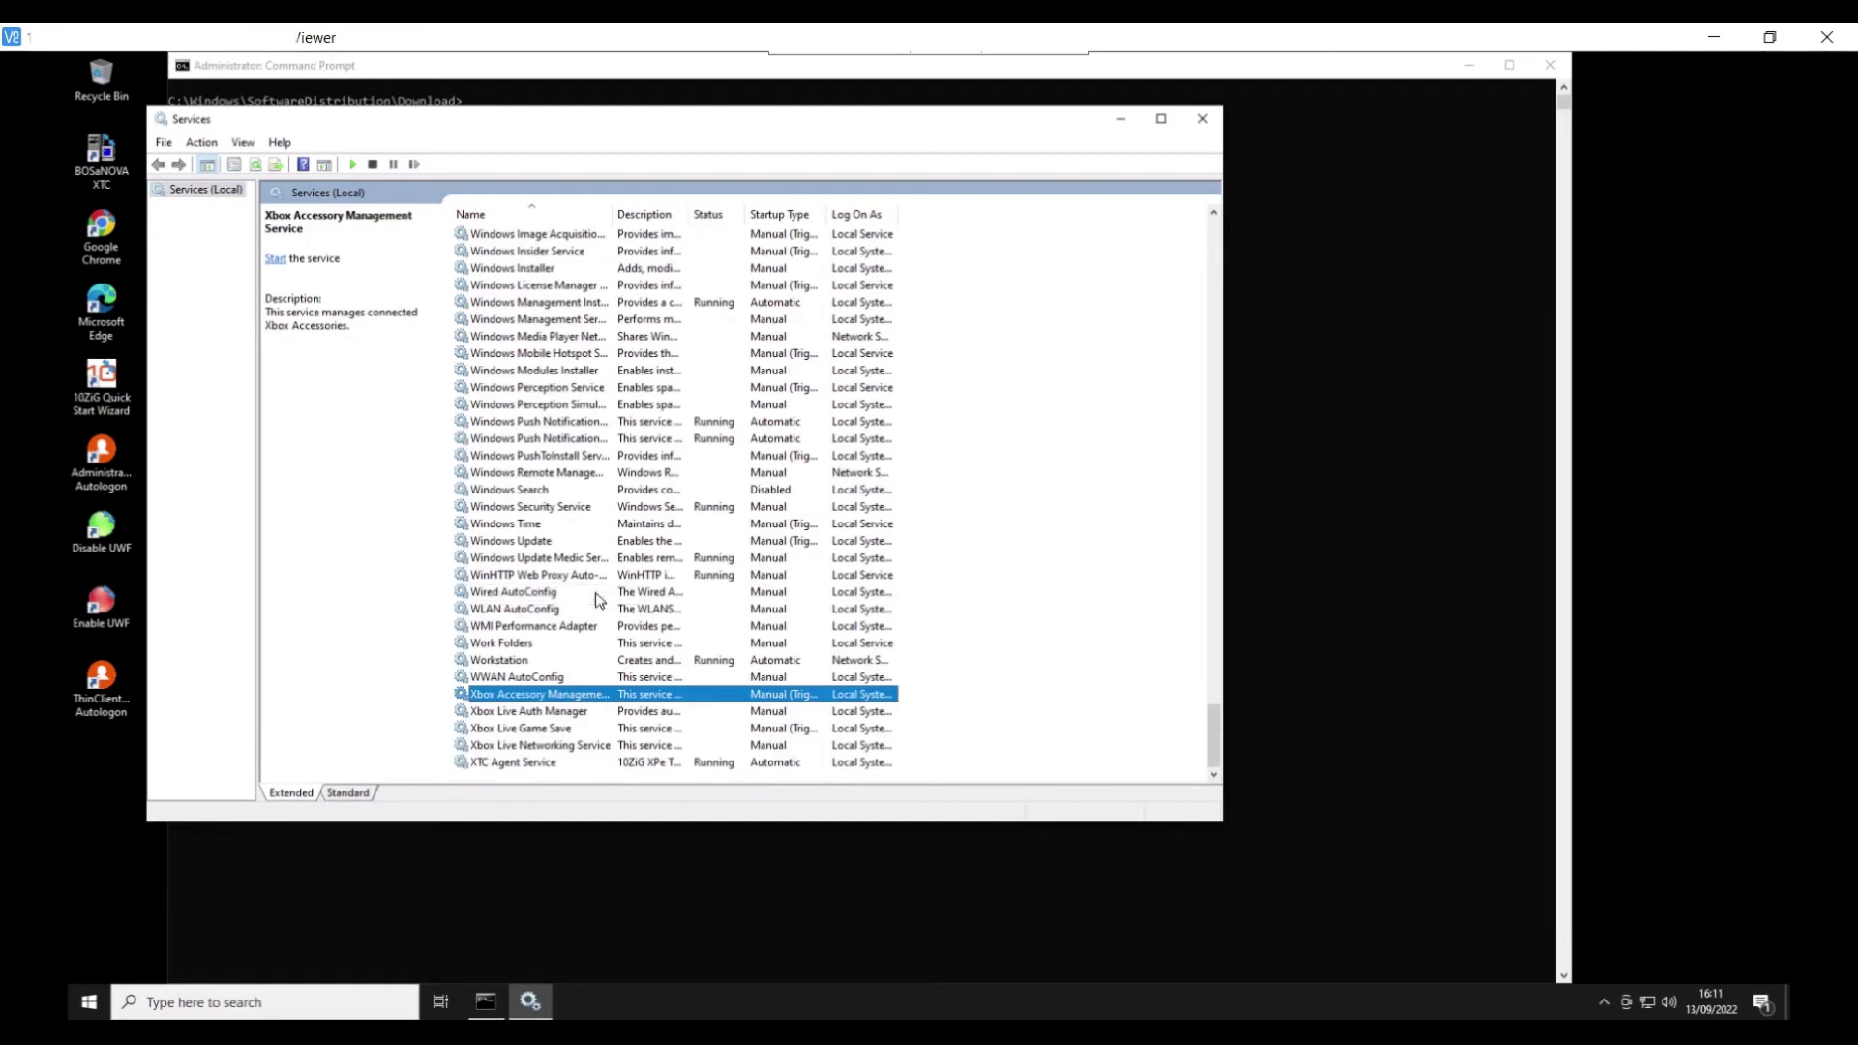
# Step: Allow the XTC Agent Service to interact with the desktop under its local system logon, and close the Services console
pyautogui.rightClick(570, 762)
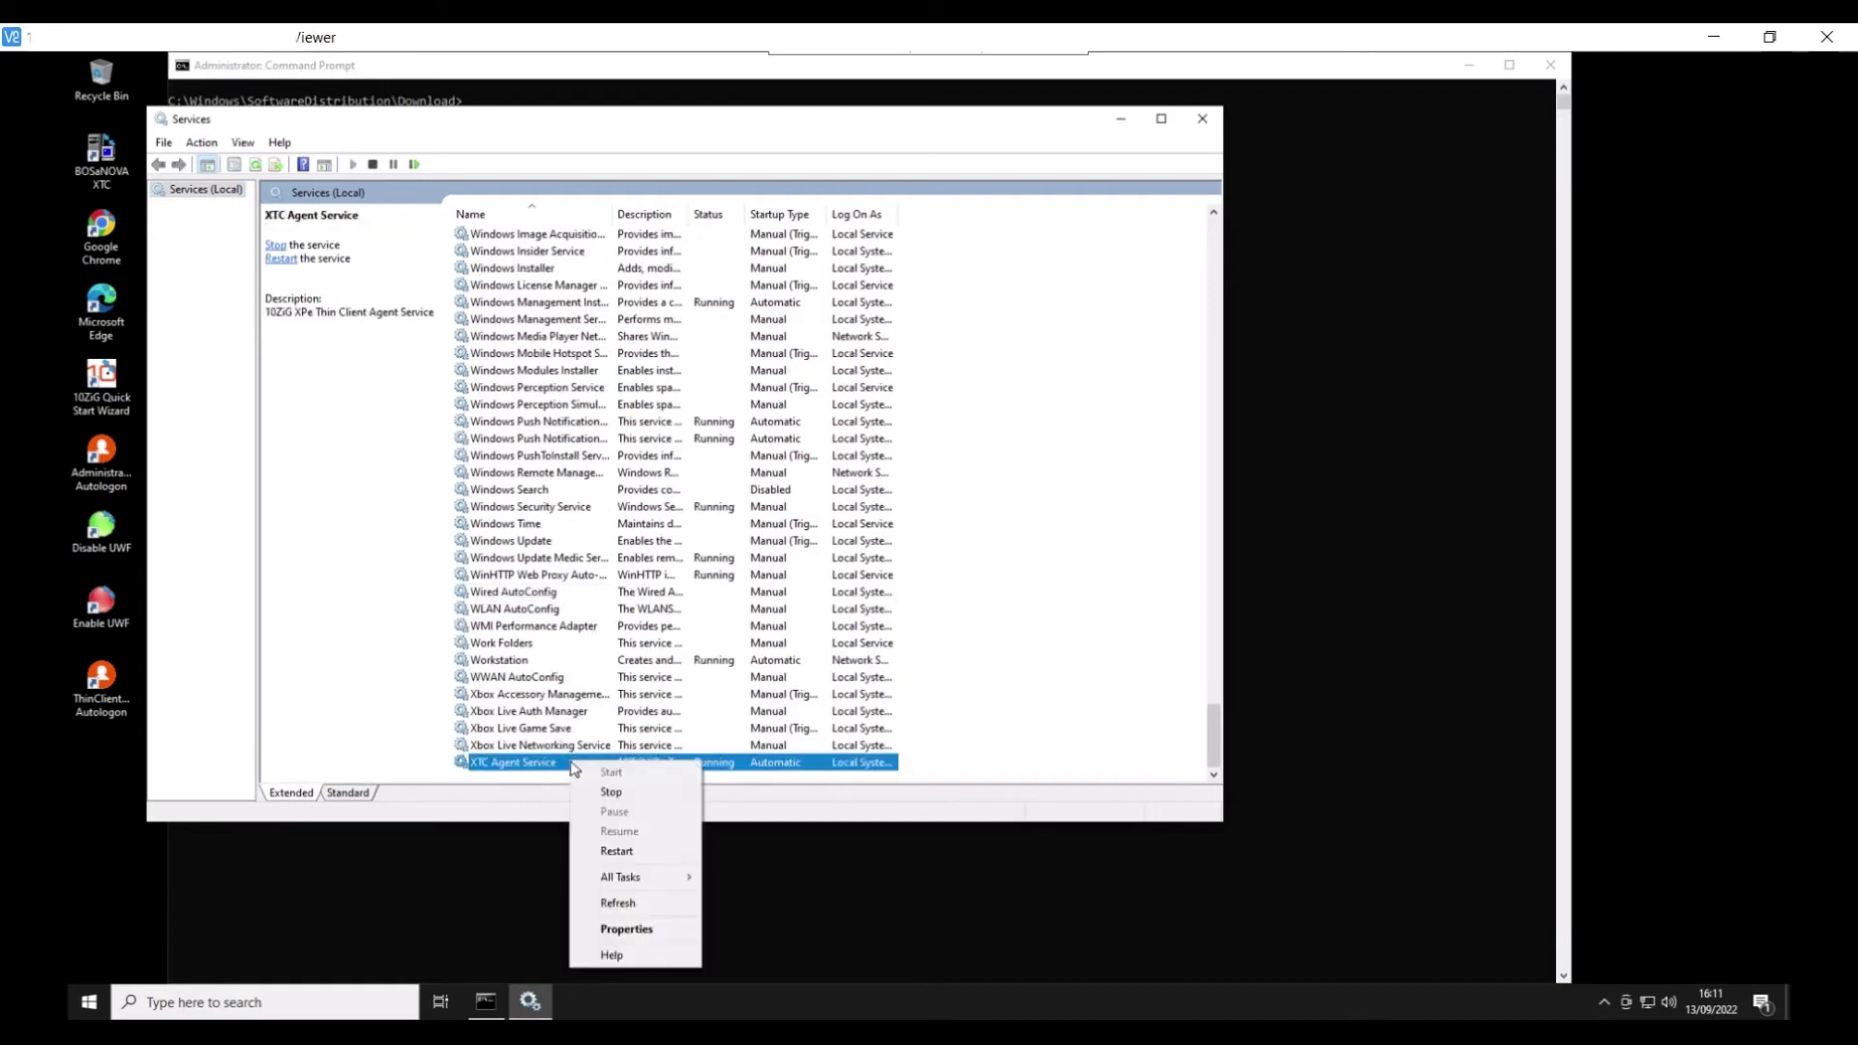
pyautogui.click(671, 931)
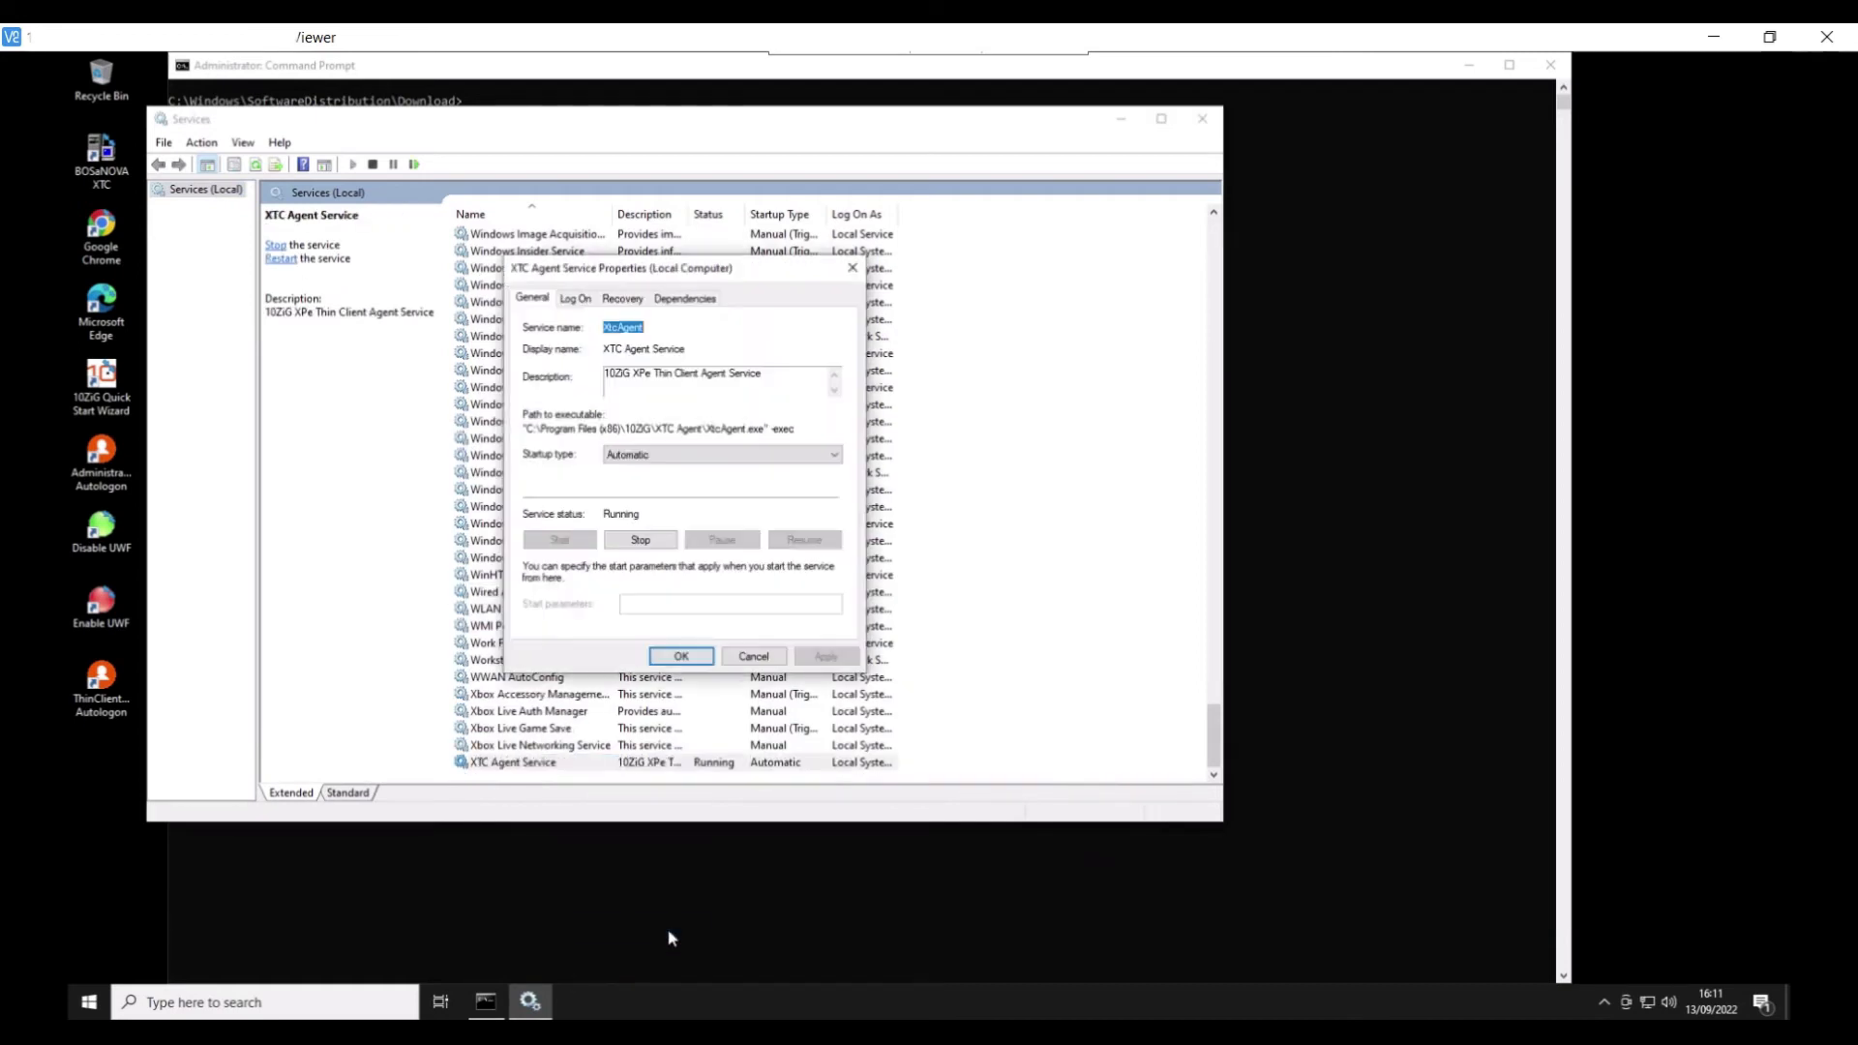
pyautogui.click(576, 300)
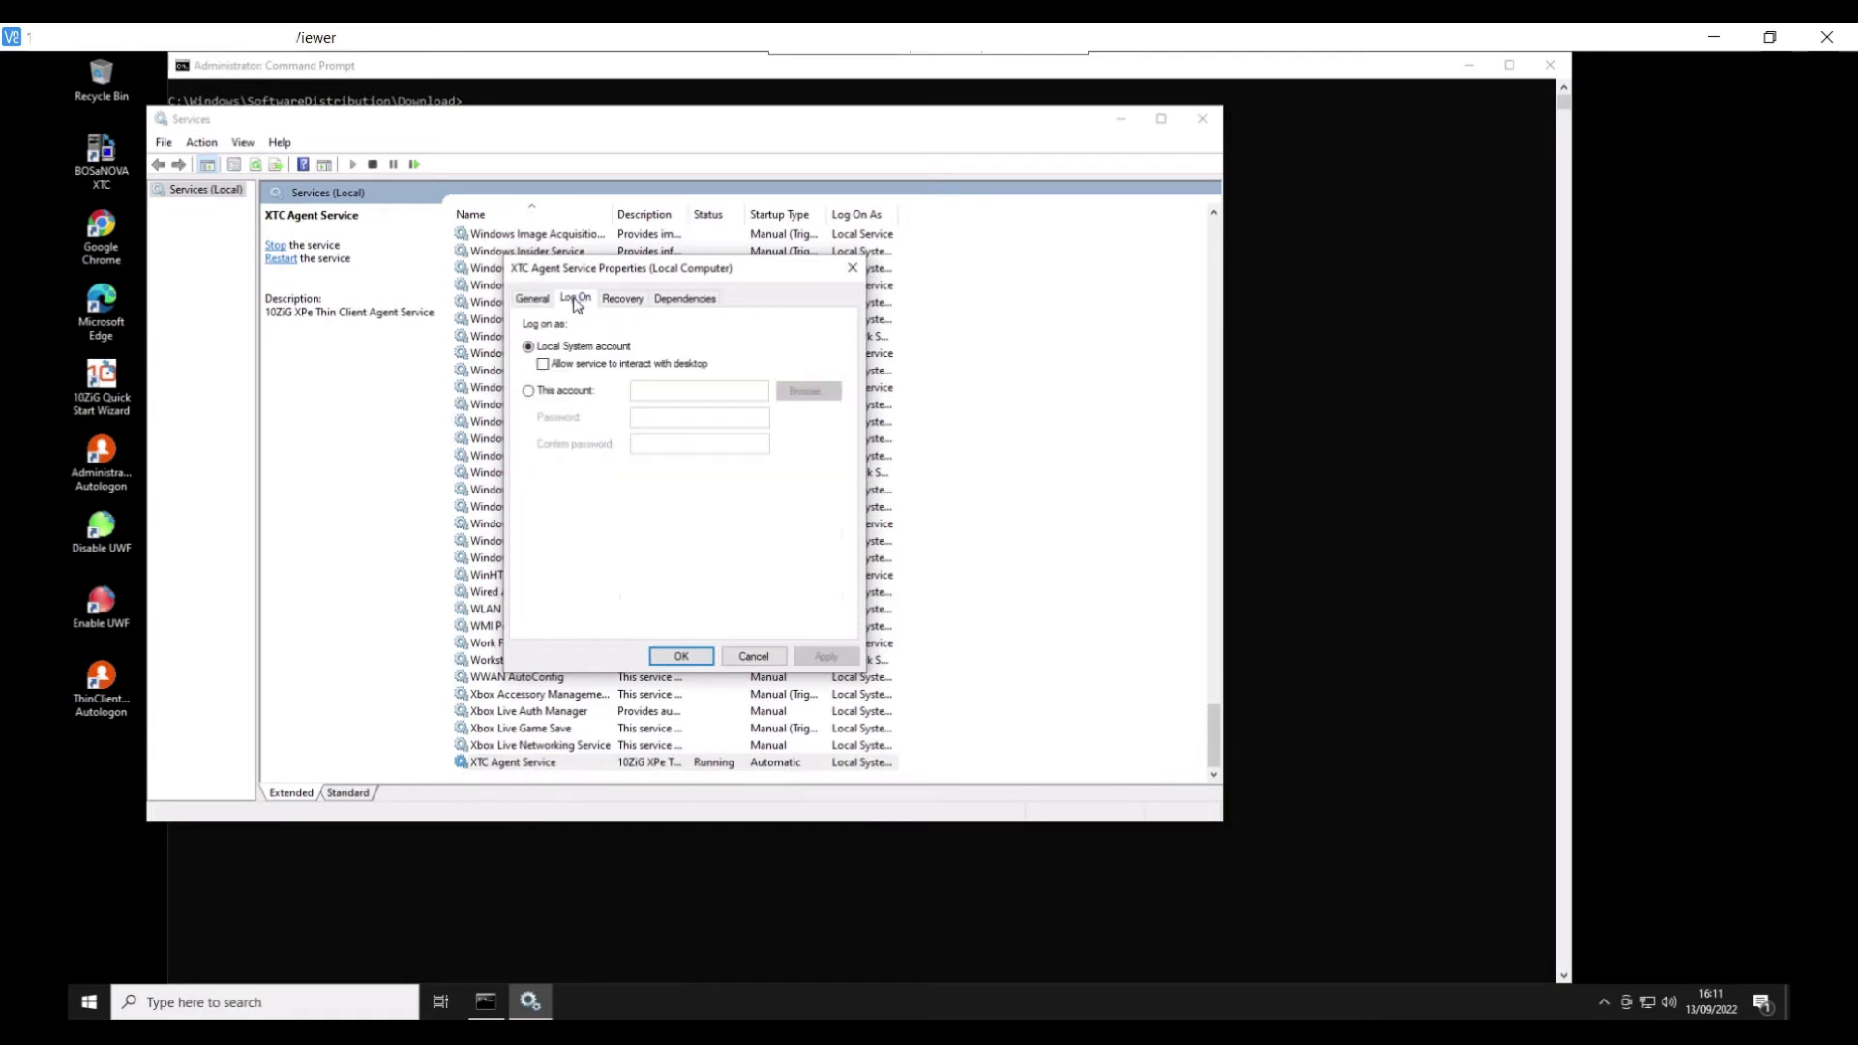
pyautogui.click(545, 366)
pyautogui.click(824, 655)
pyautogui.click(710, 657)
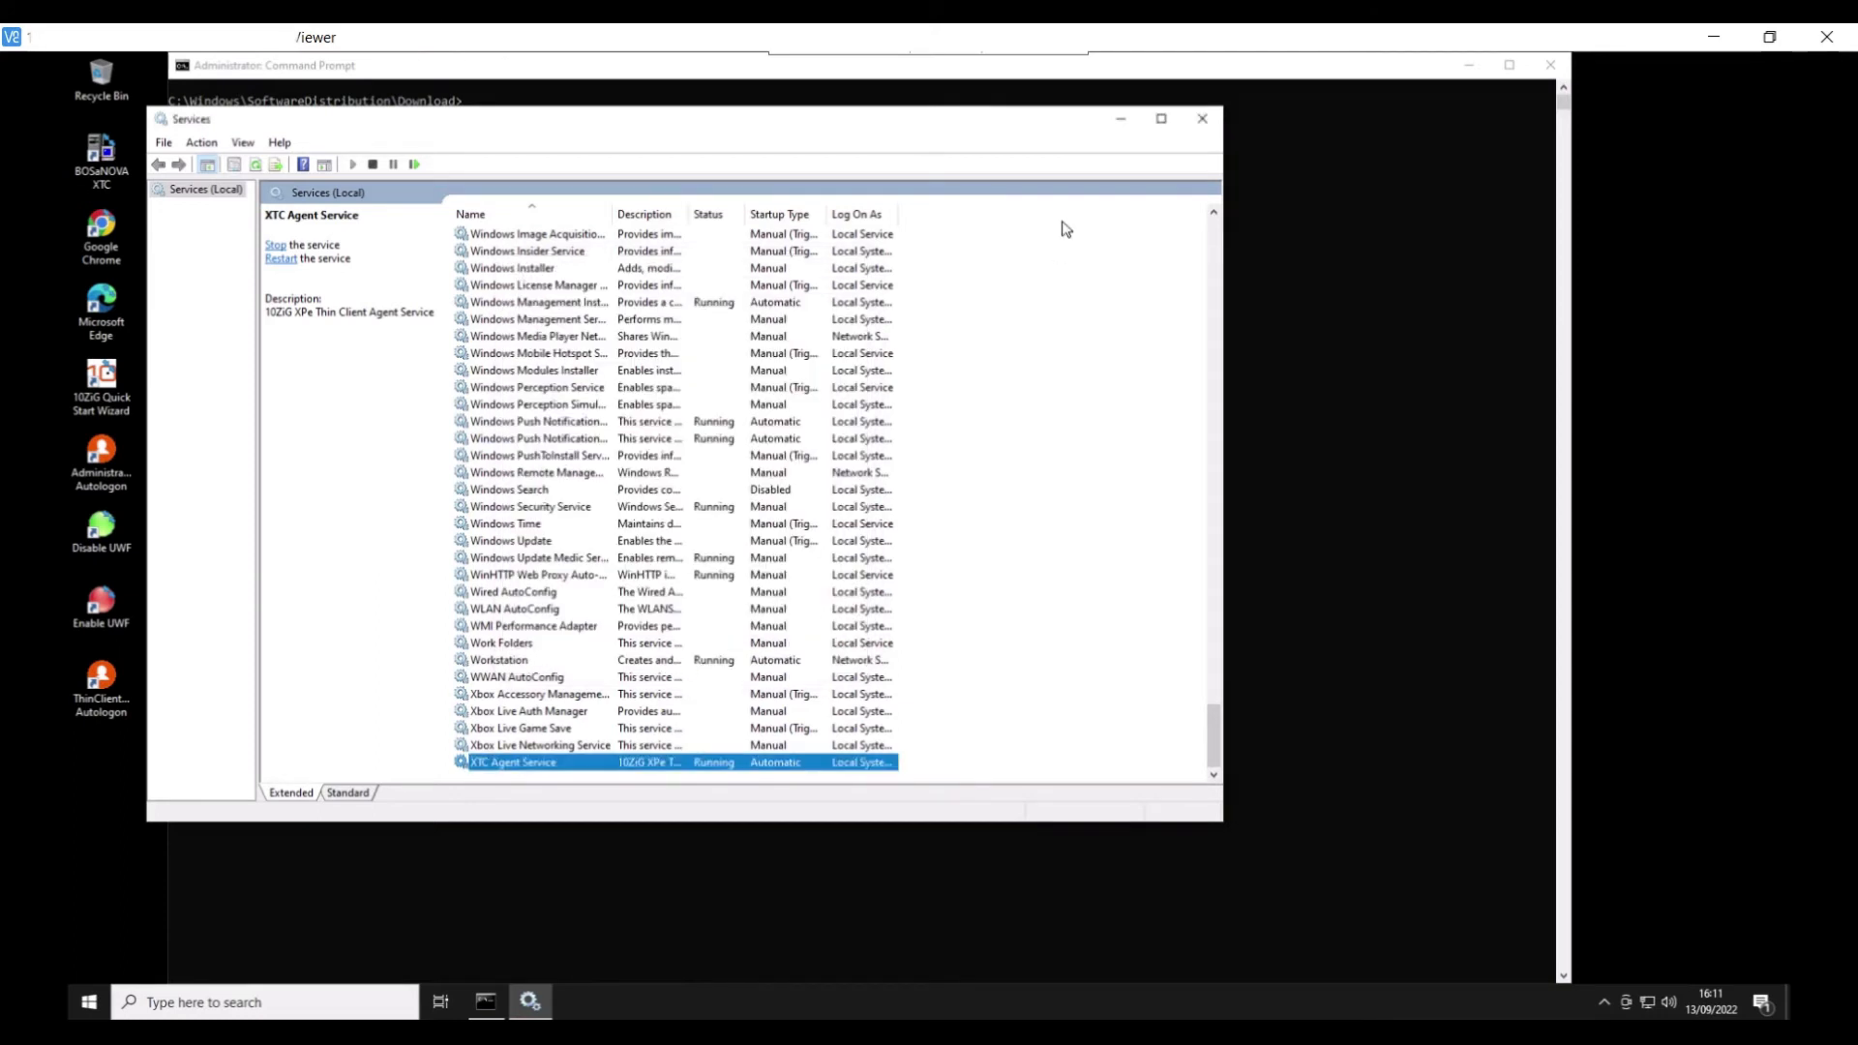
pyautogui.click(1203, 126)
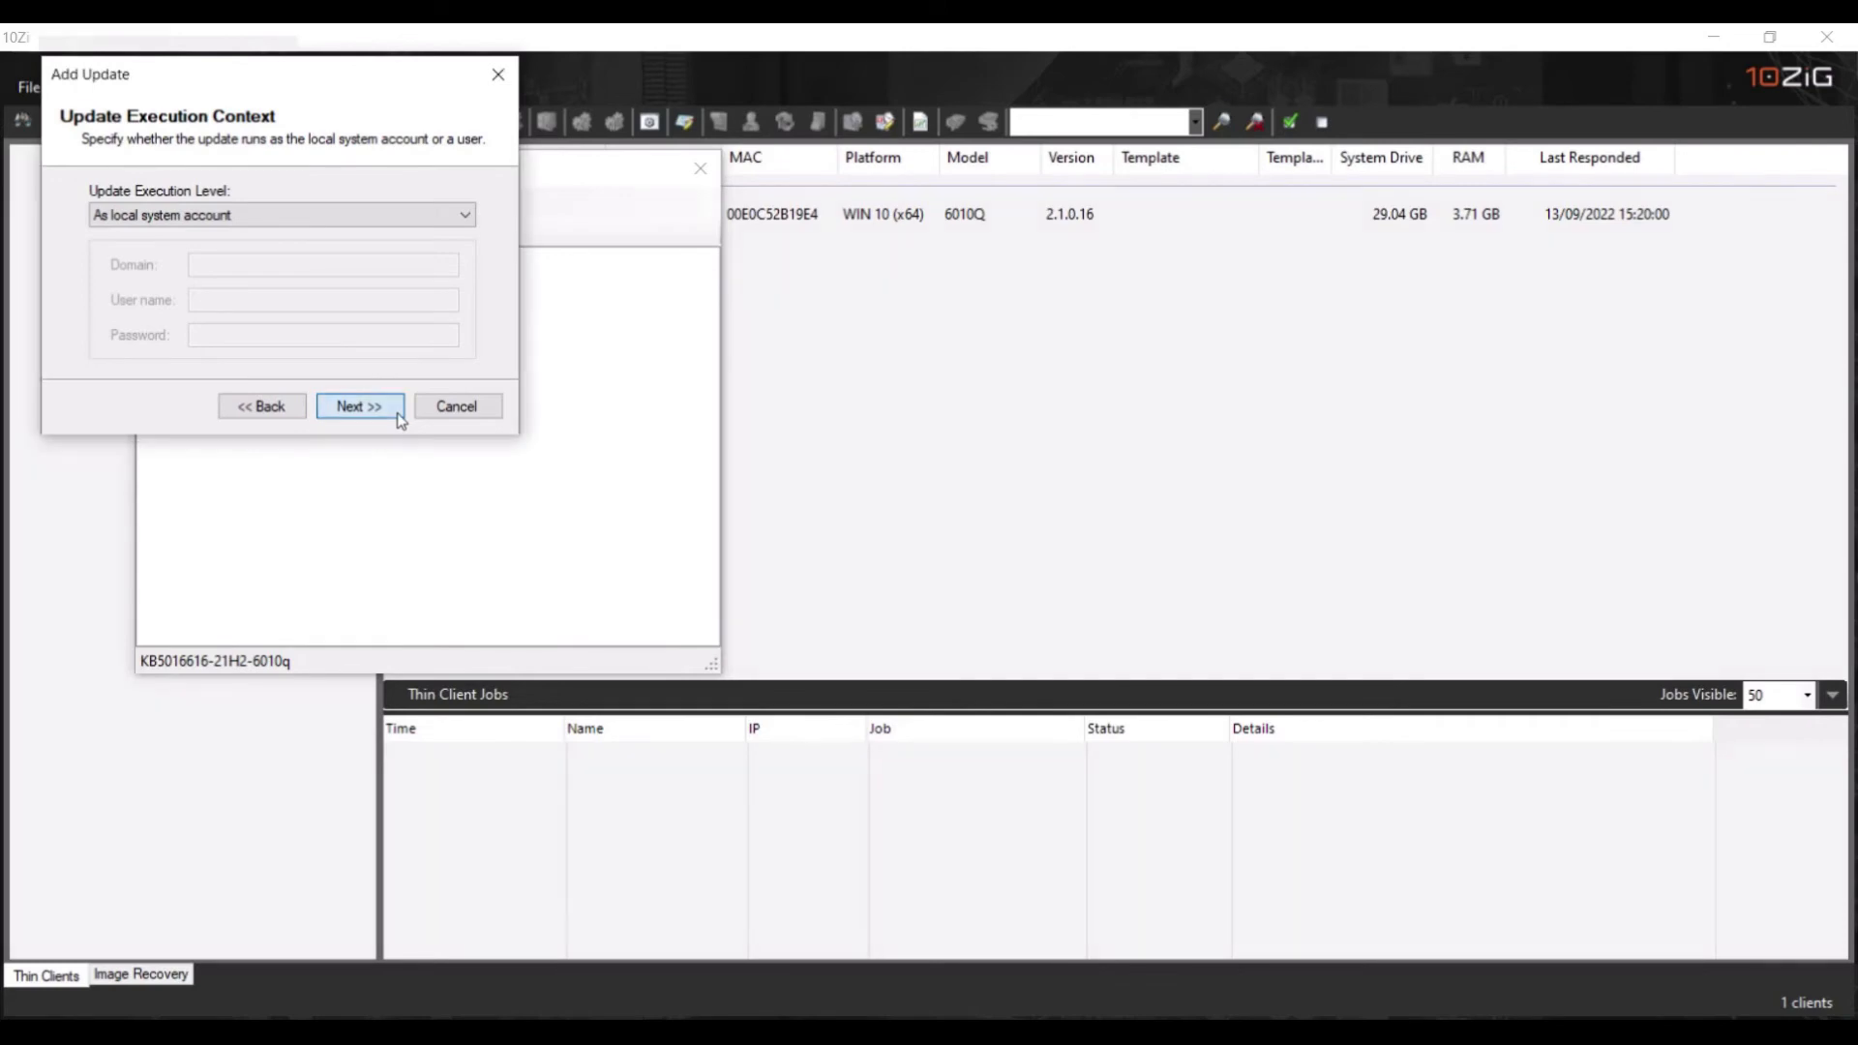
# Step: In 10ZiG Manager, set the update to disable EWF/UWF before execution and enable it after execution, and finish adding it
pyautogui.click(398, 414)
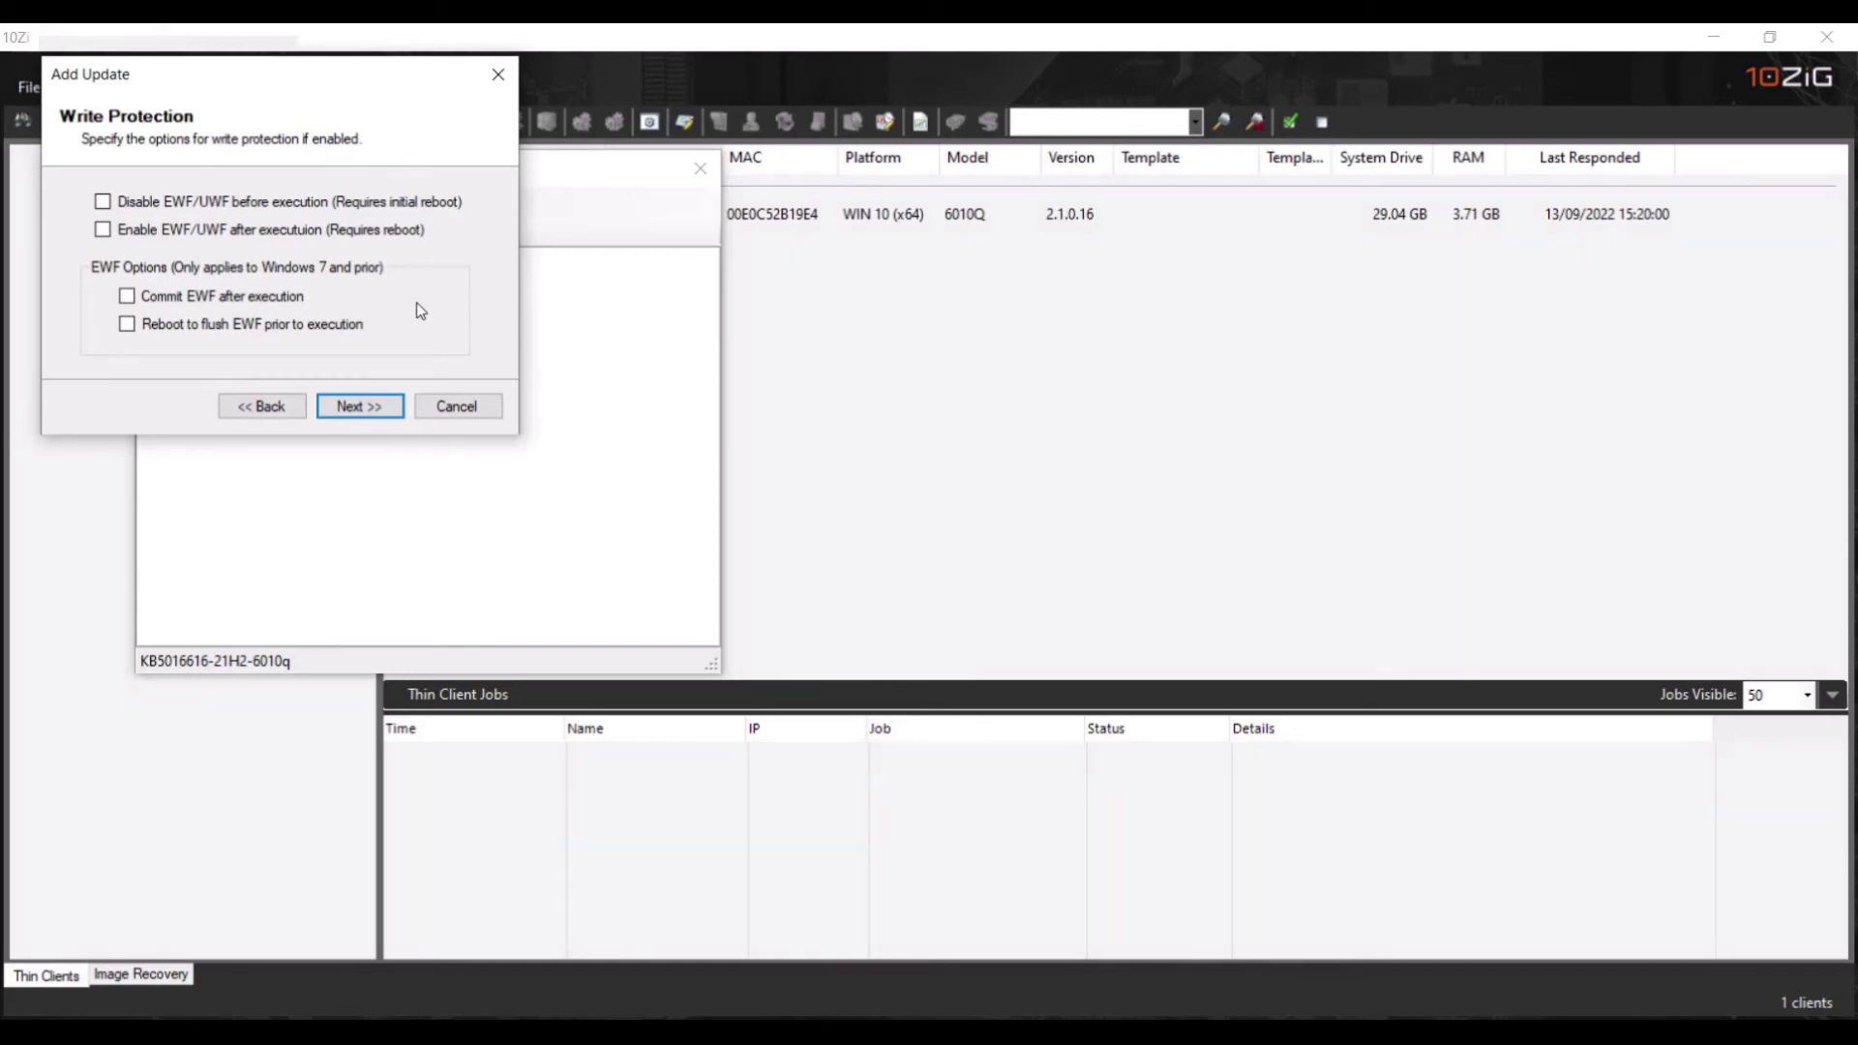
pyautogui.click(104, 202)
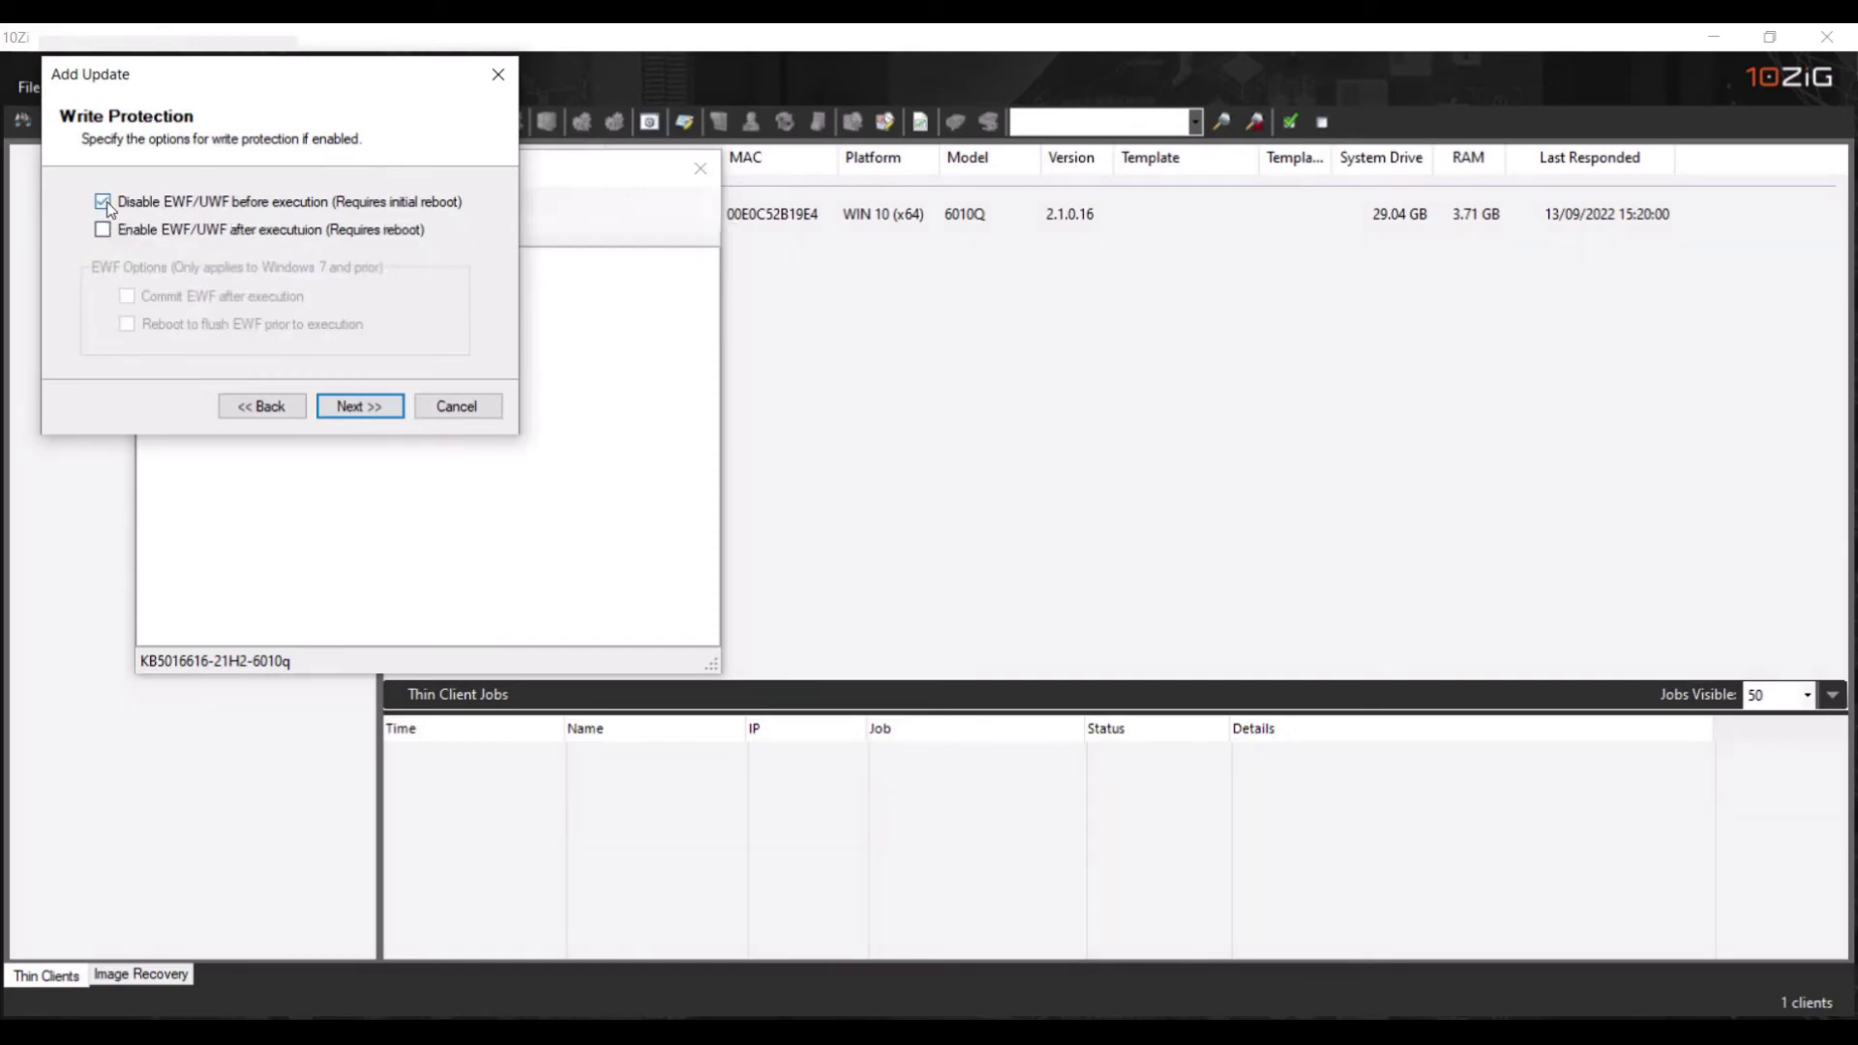
pyautogui.click(102, 230)
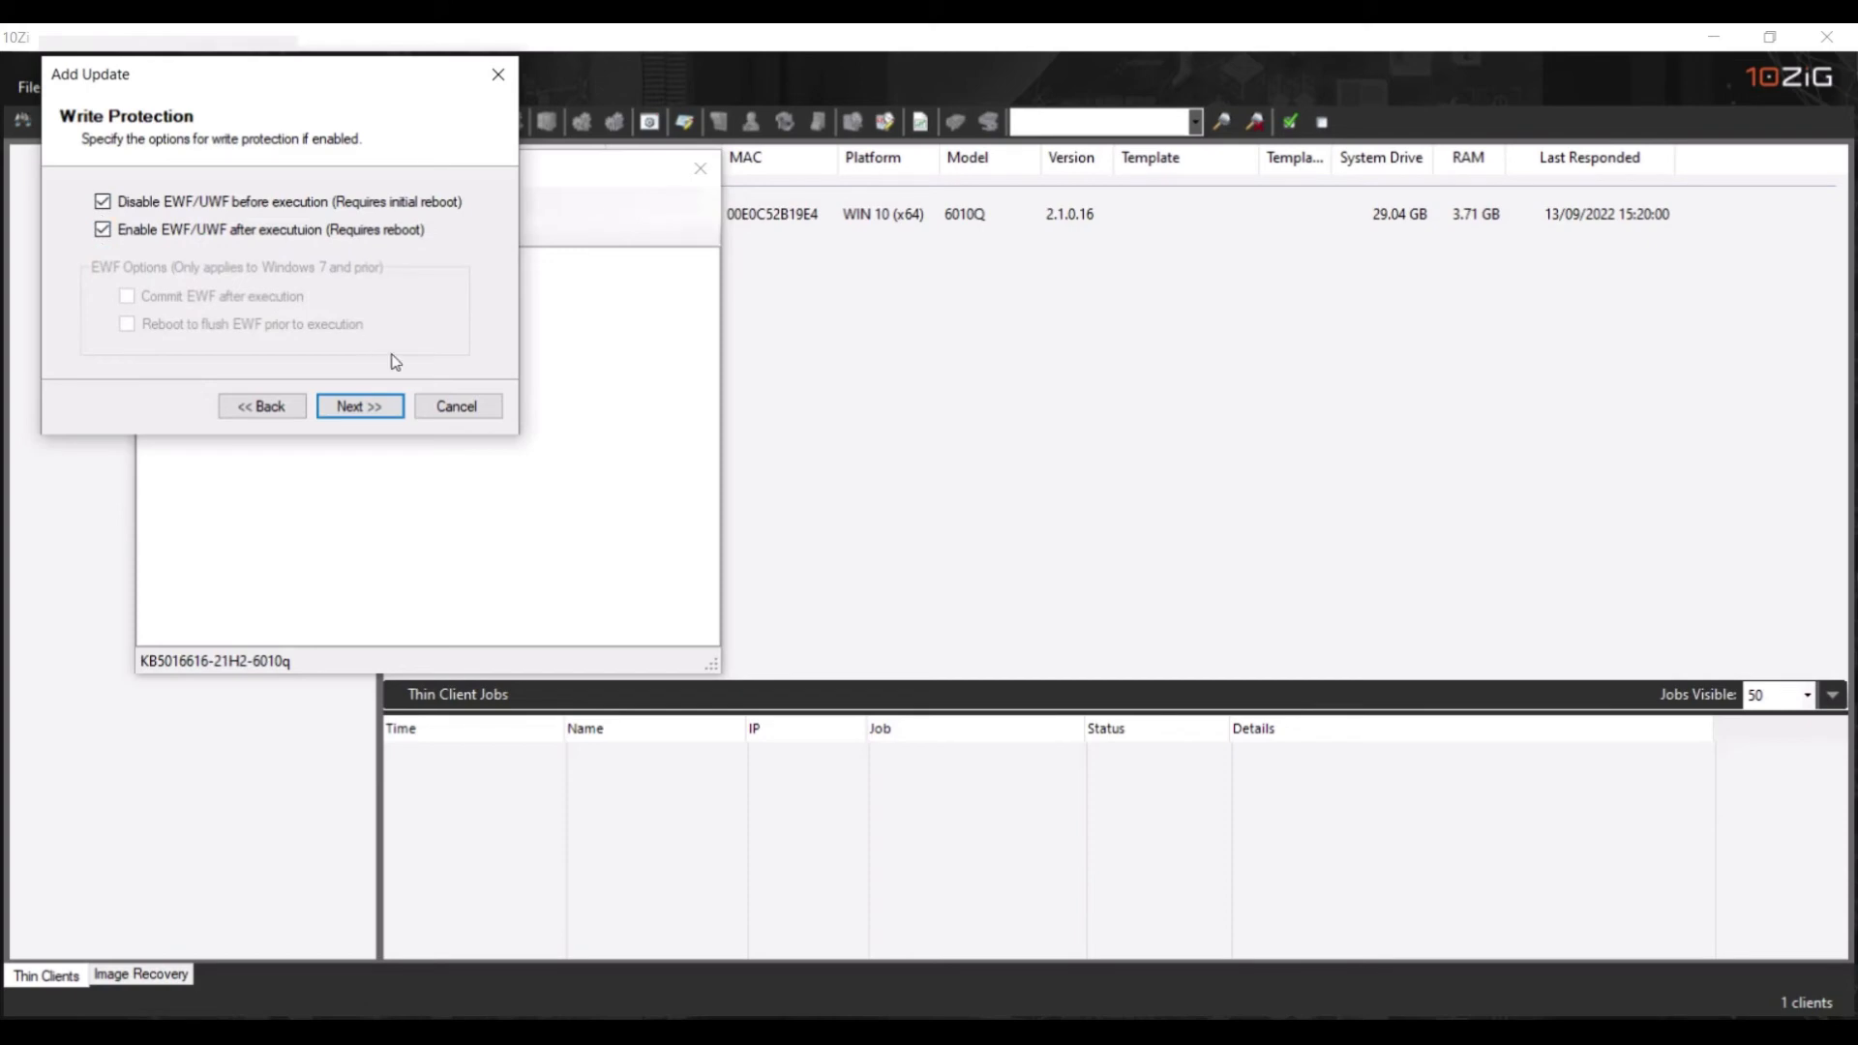
pyautogui.click(394, 417)
pyautogui.click(358, 406)
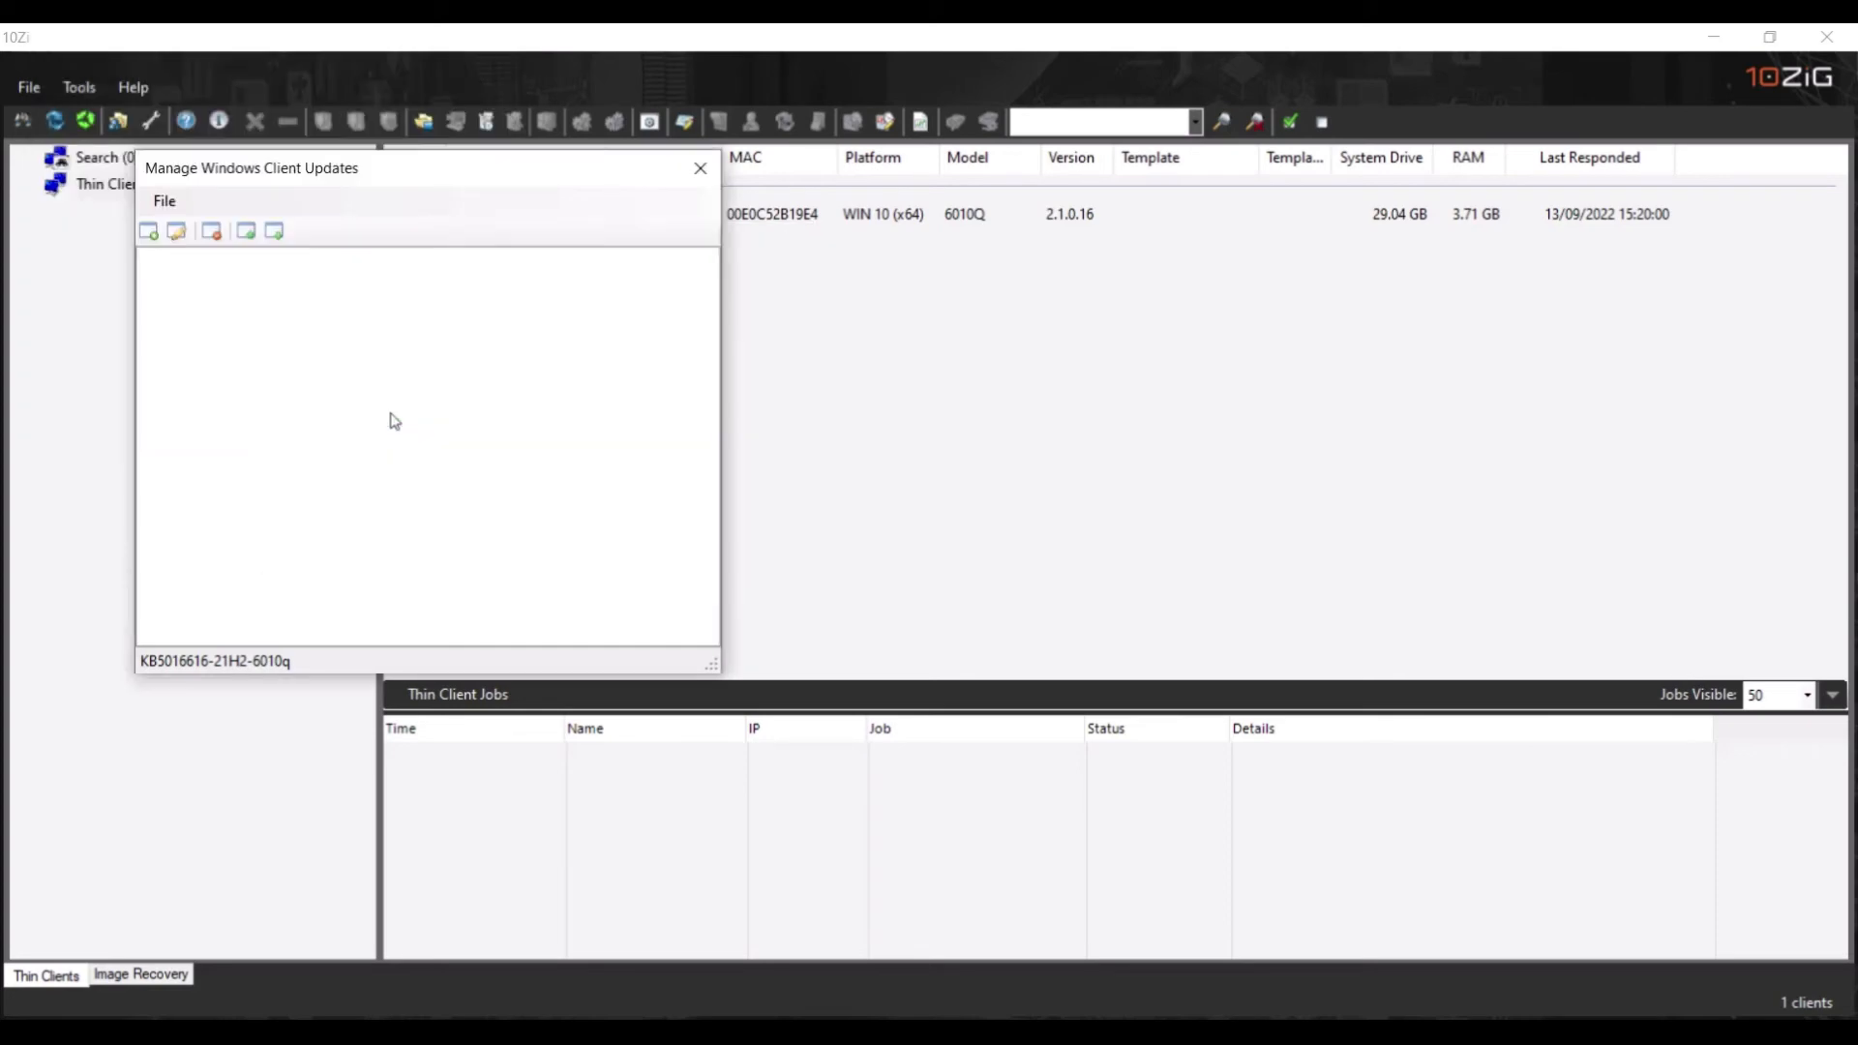
pyautogui.click(273, 262)
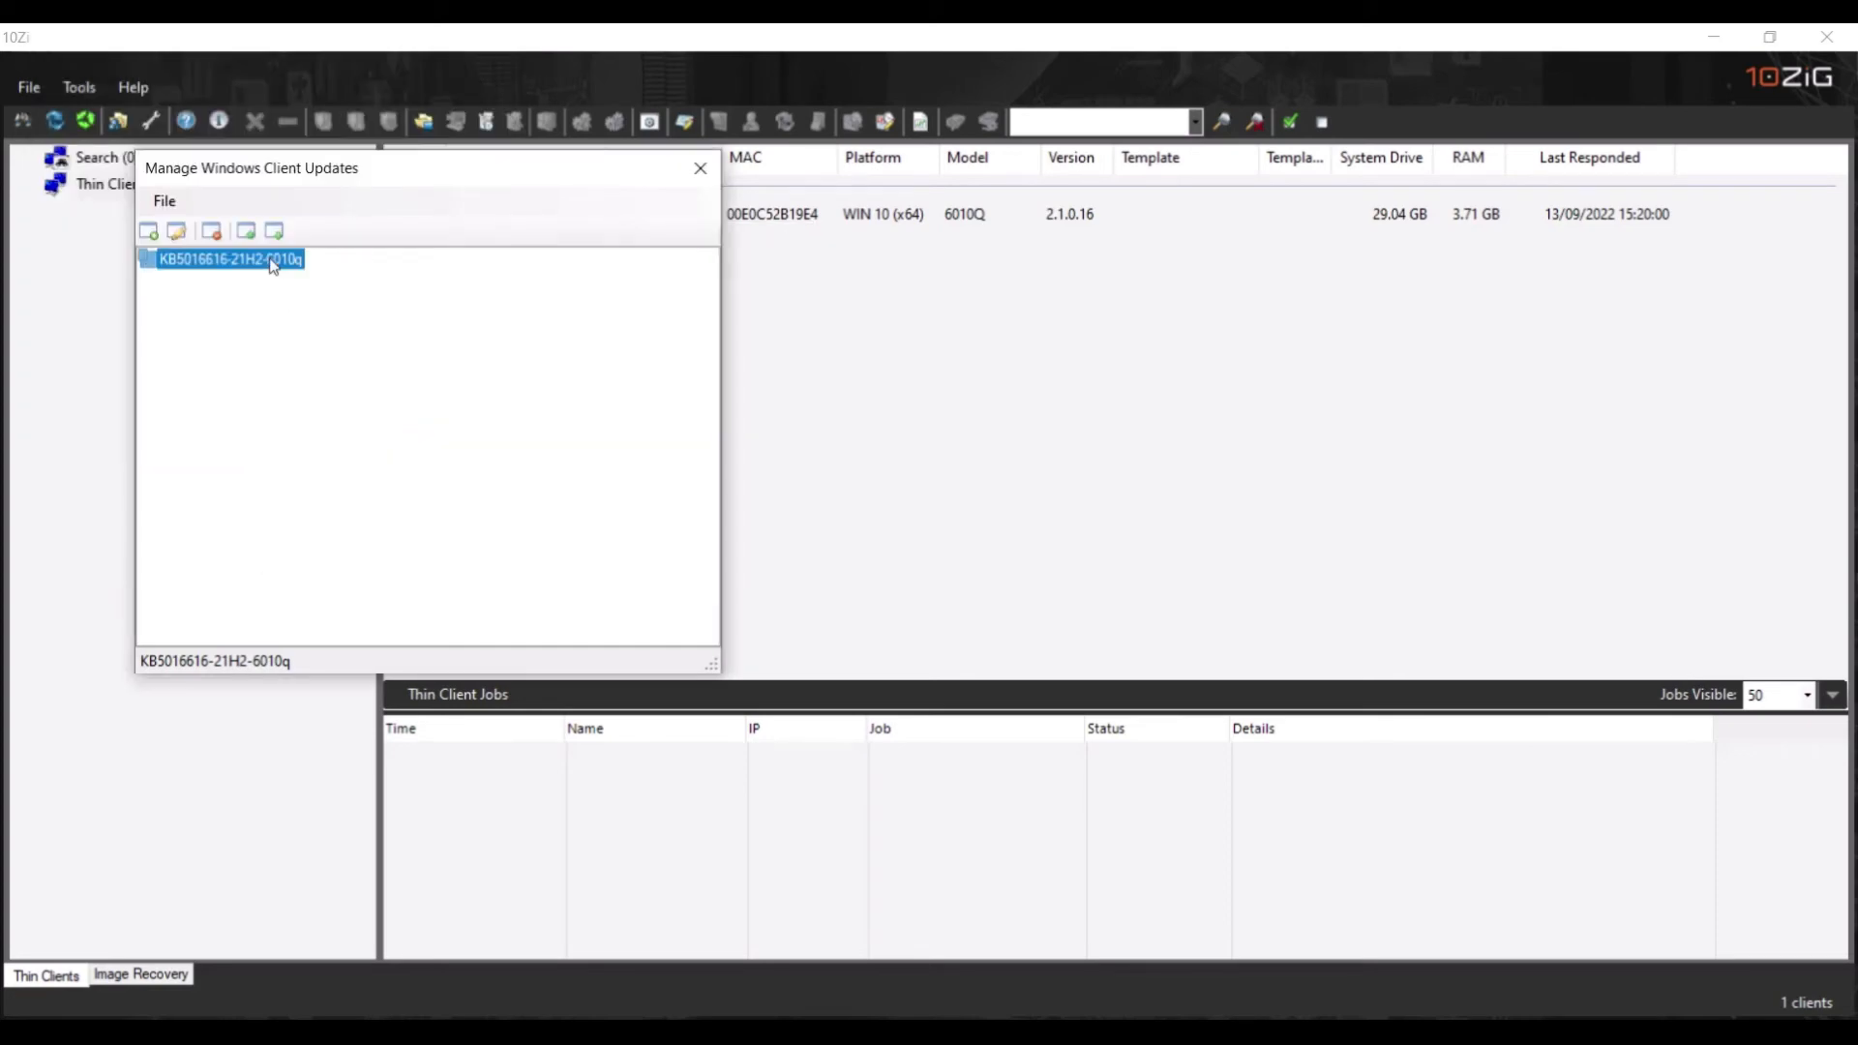
pyautogui.click(377, 352)
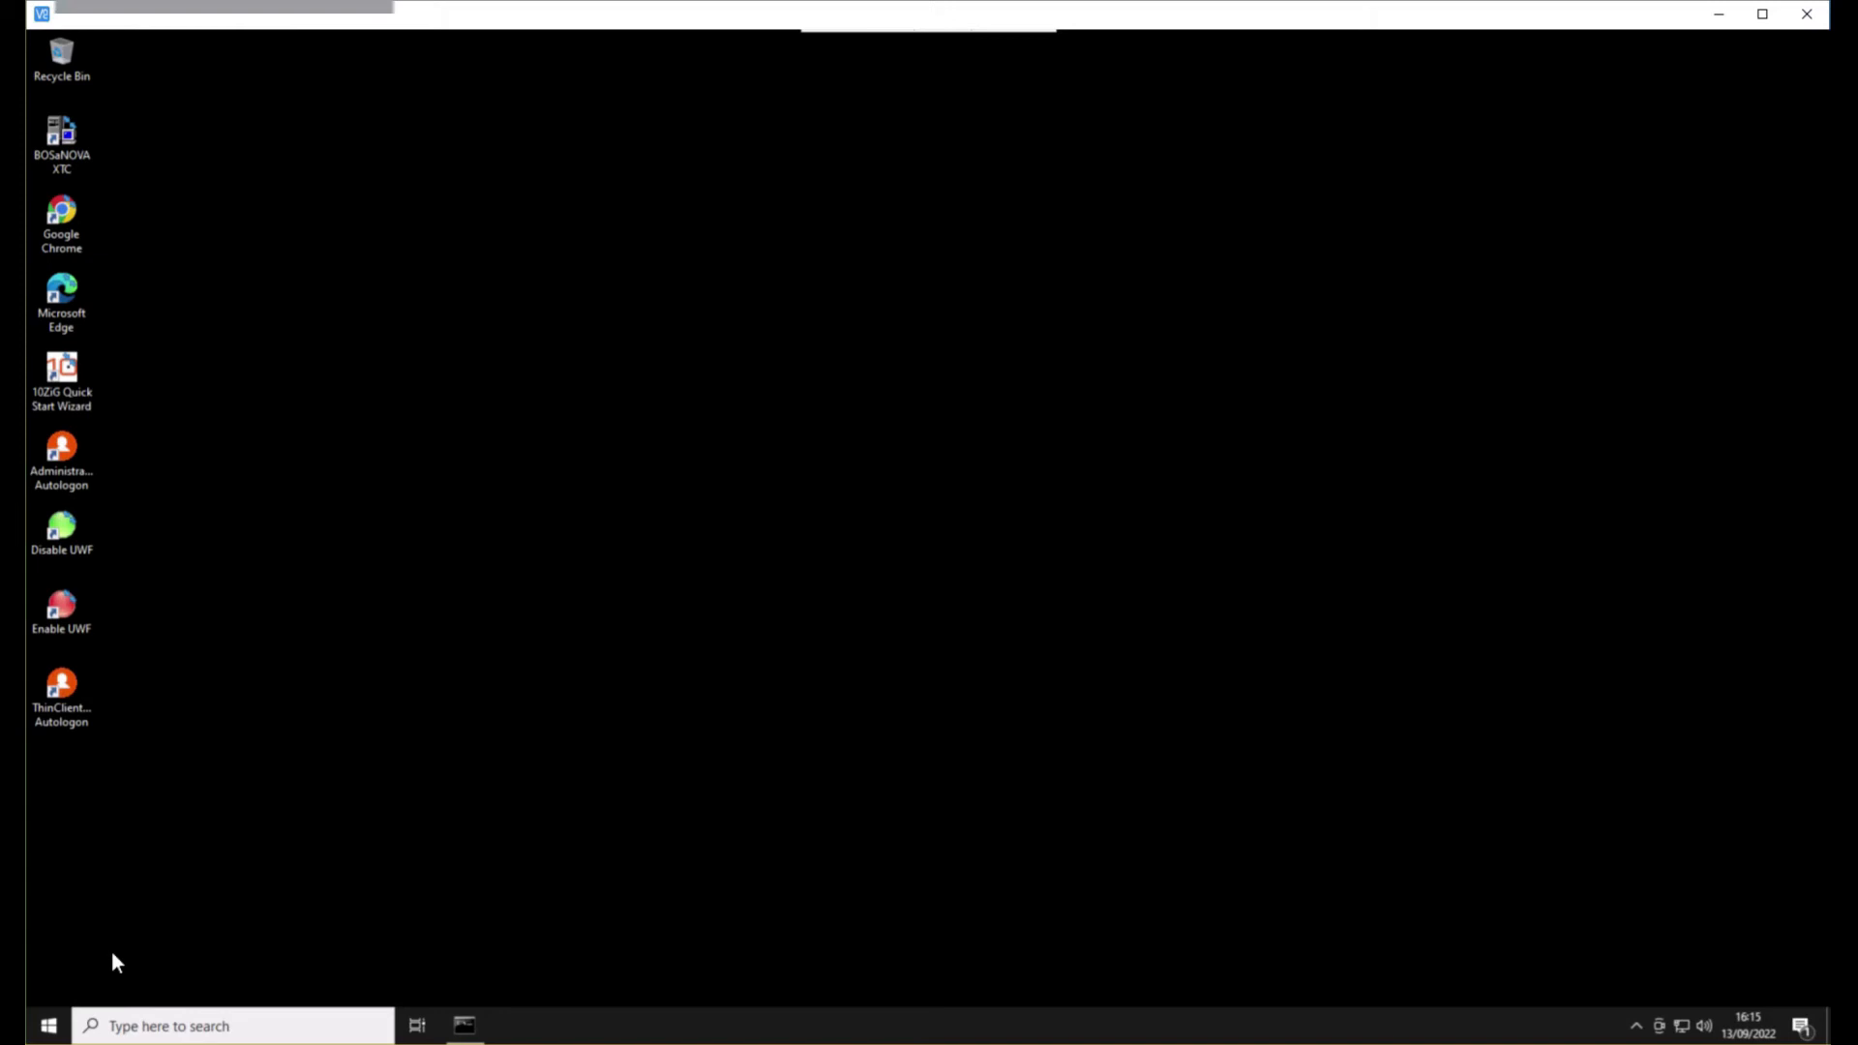
# Step: On the thin client's remote desktop, run appwiz.cpl and display the installed Windows updates
pyautogui.click(53, 1029)
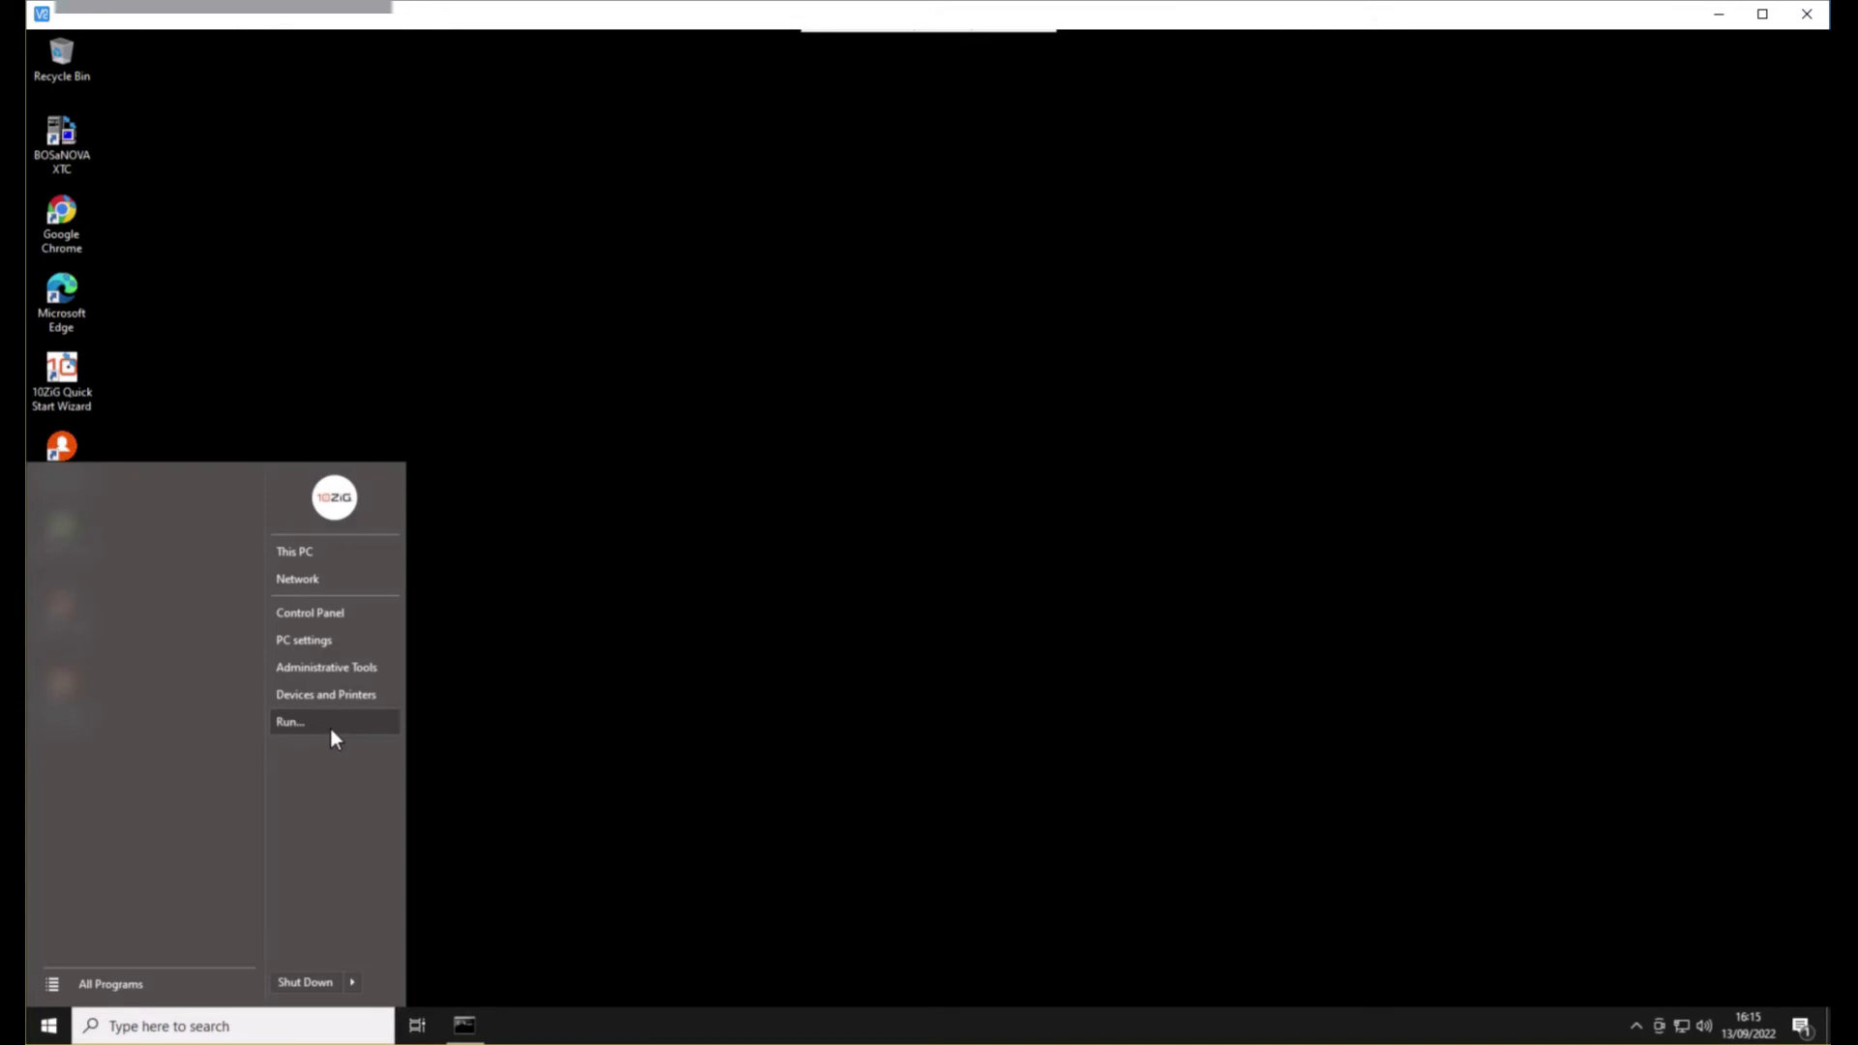
pyautogui.click(329, 727)
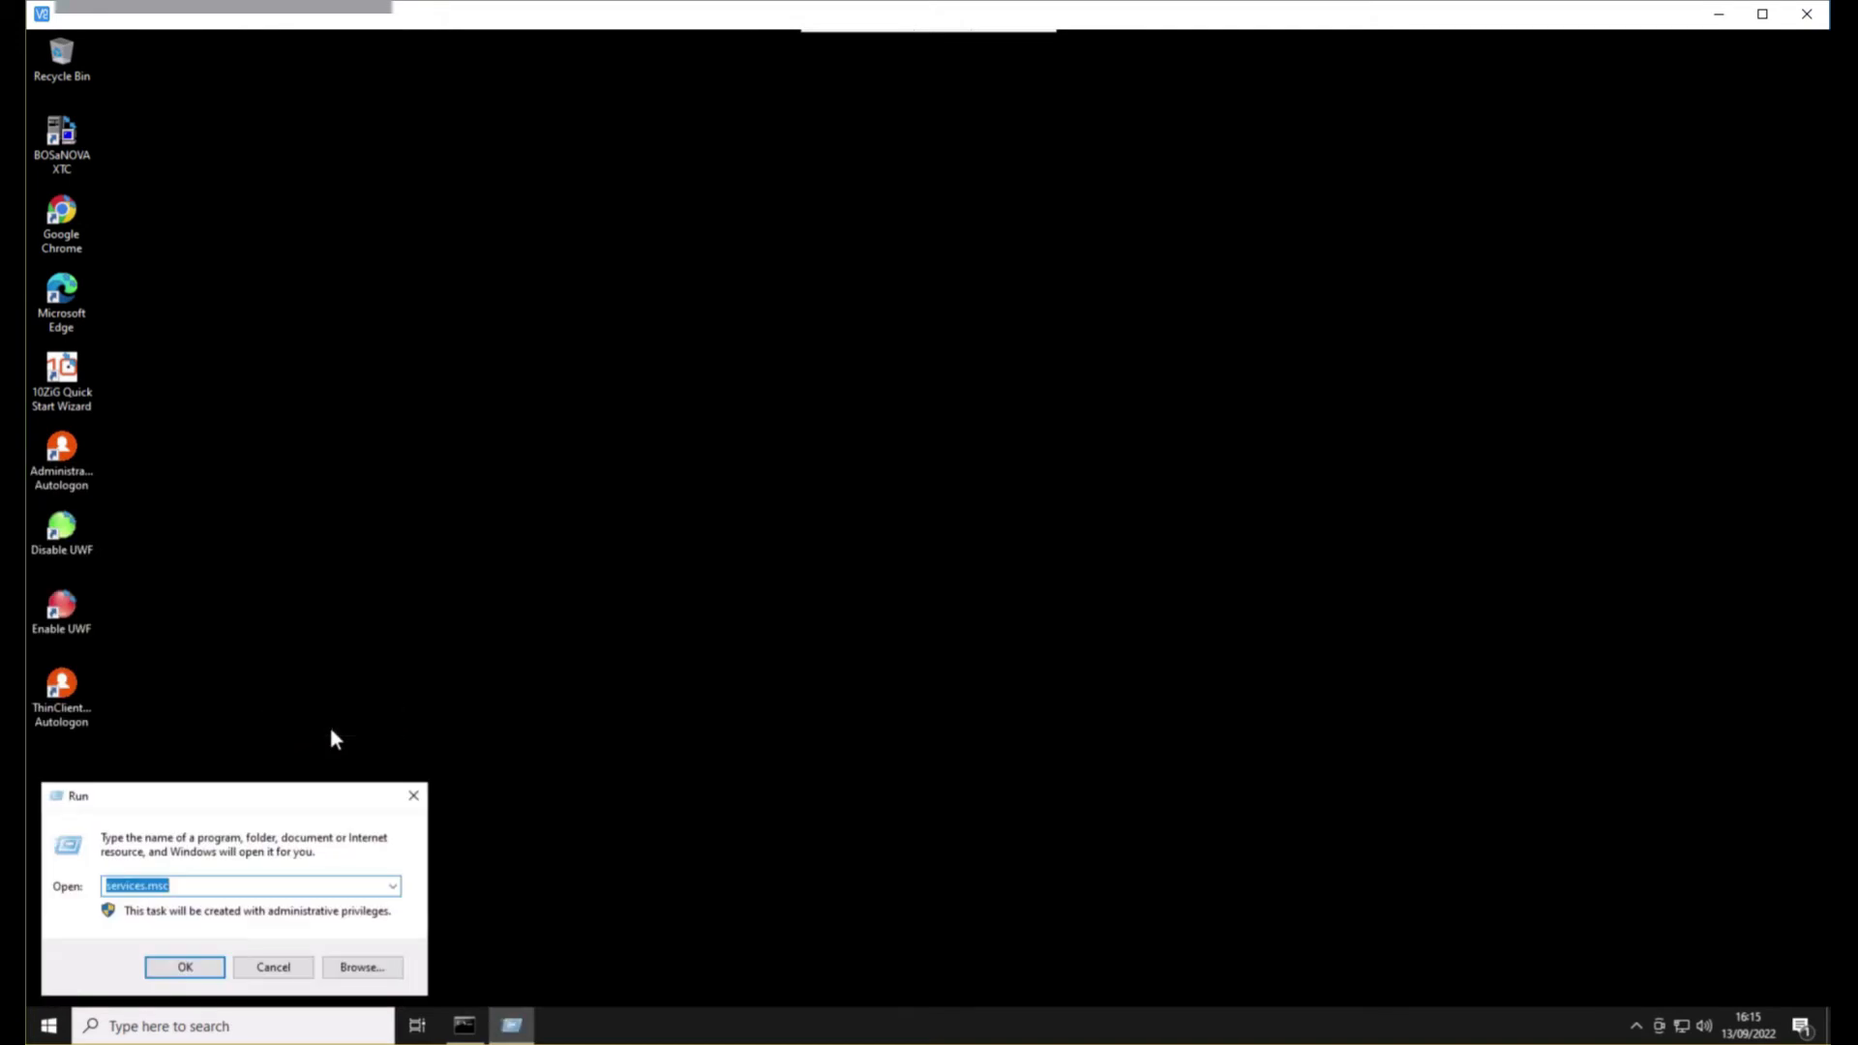
pyautogui.write('appwiz.cpl')
pyautogui.press('Return')
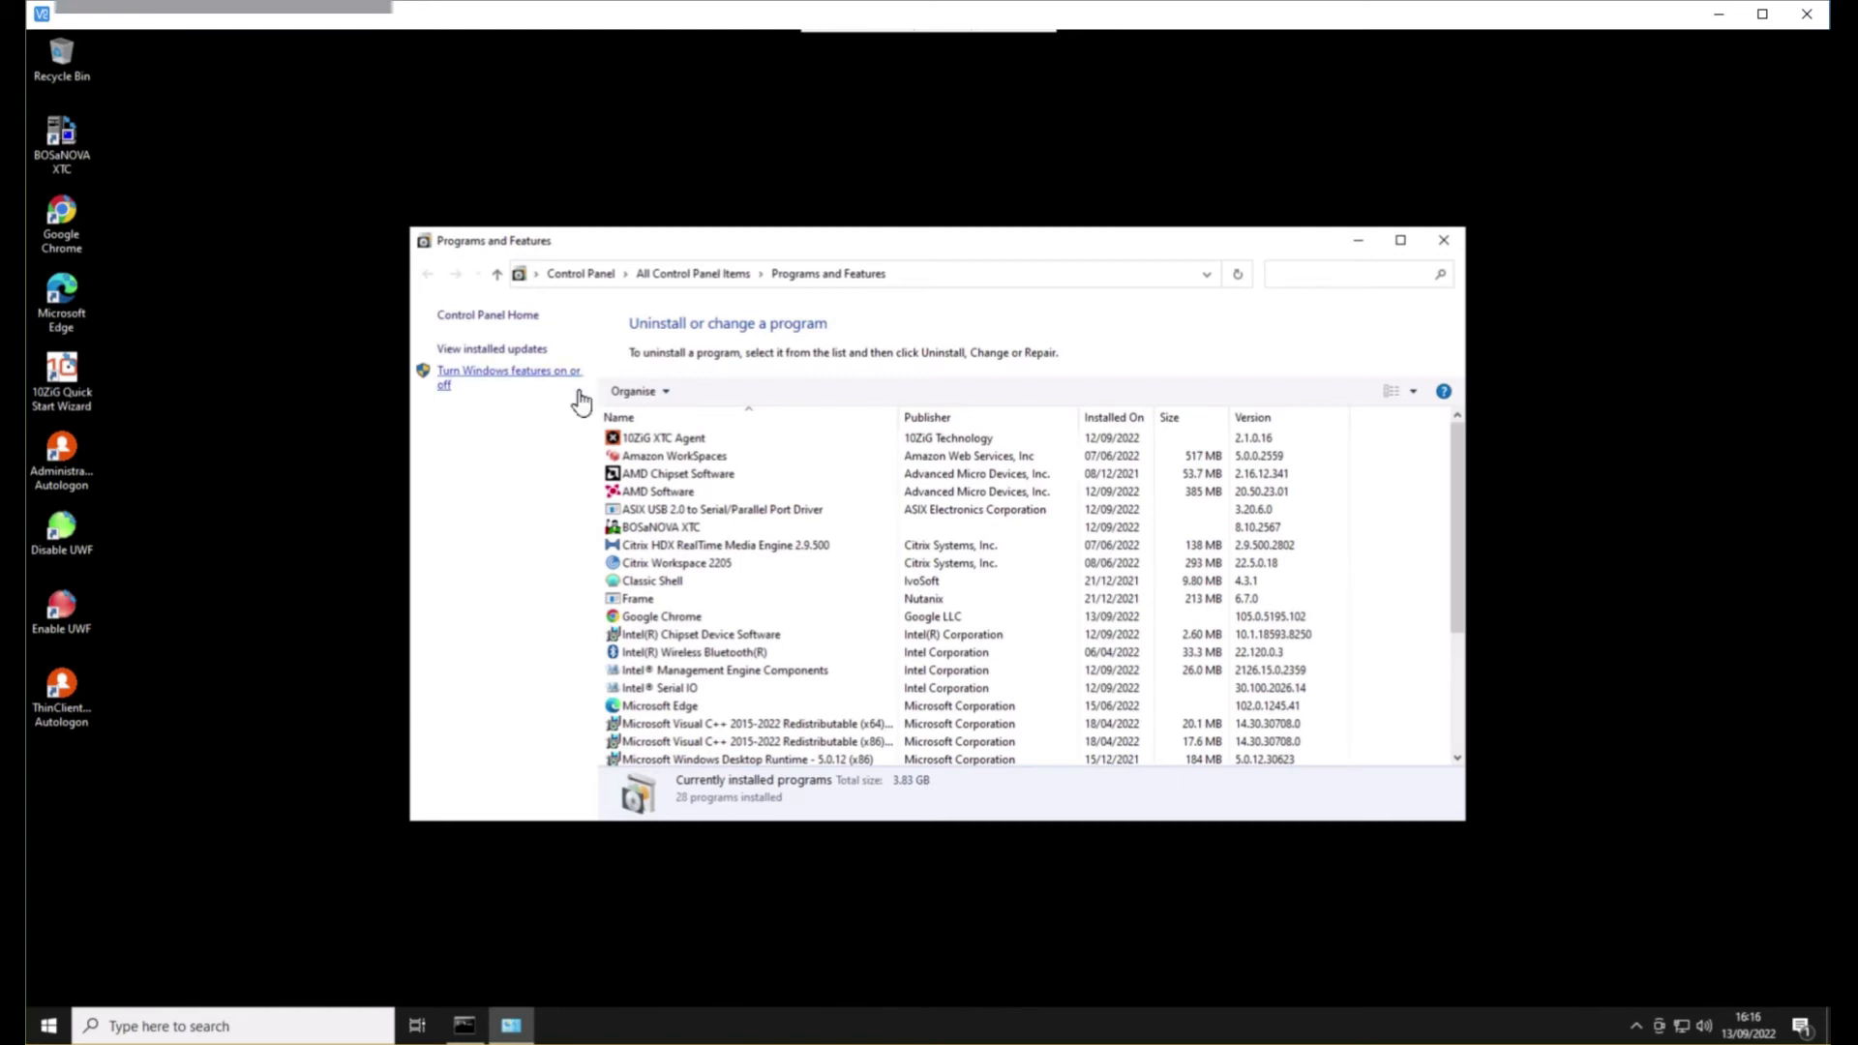
pyautogui.click(543, 354)
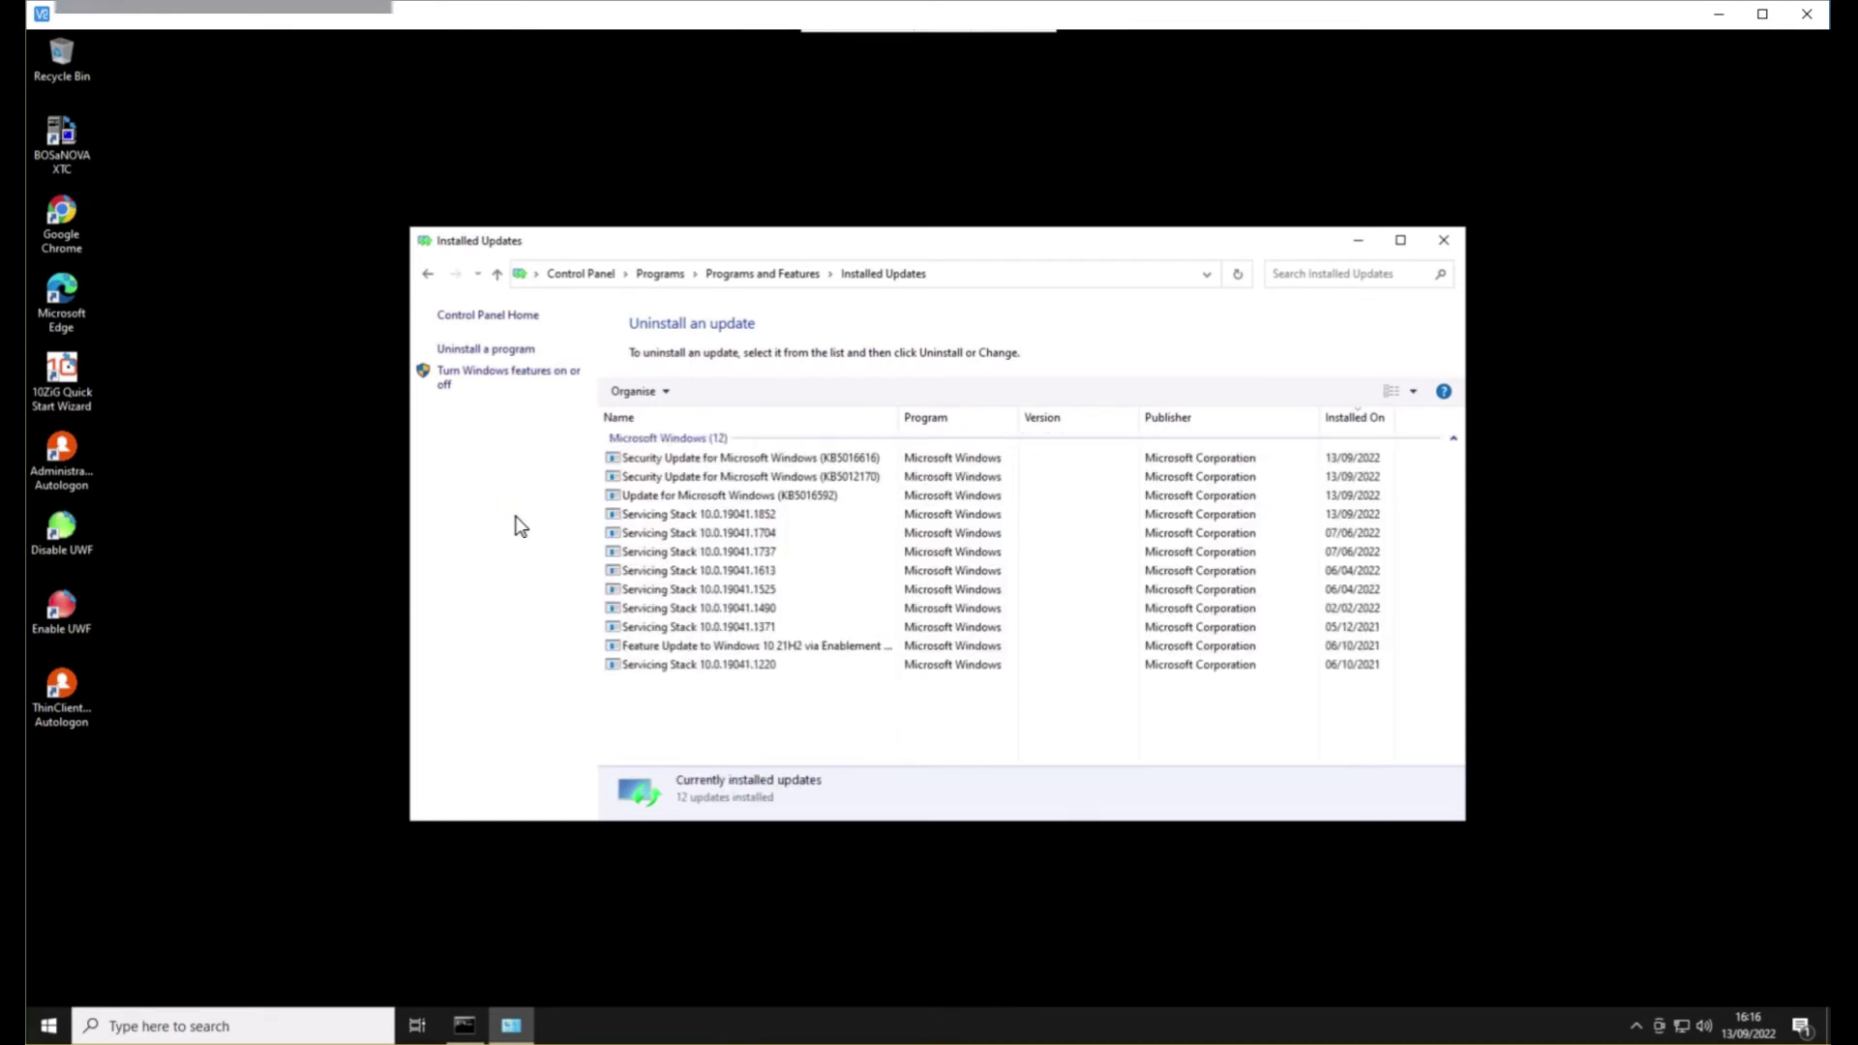
# Step: Uninstall the Security Update for Microsoft Windows (KB5016616) and restart the thin client immediately
pyautogui.click(886, 463)
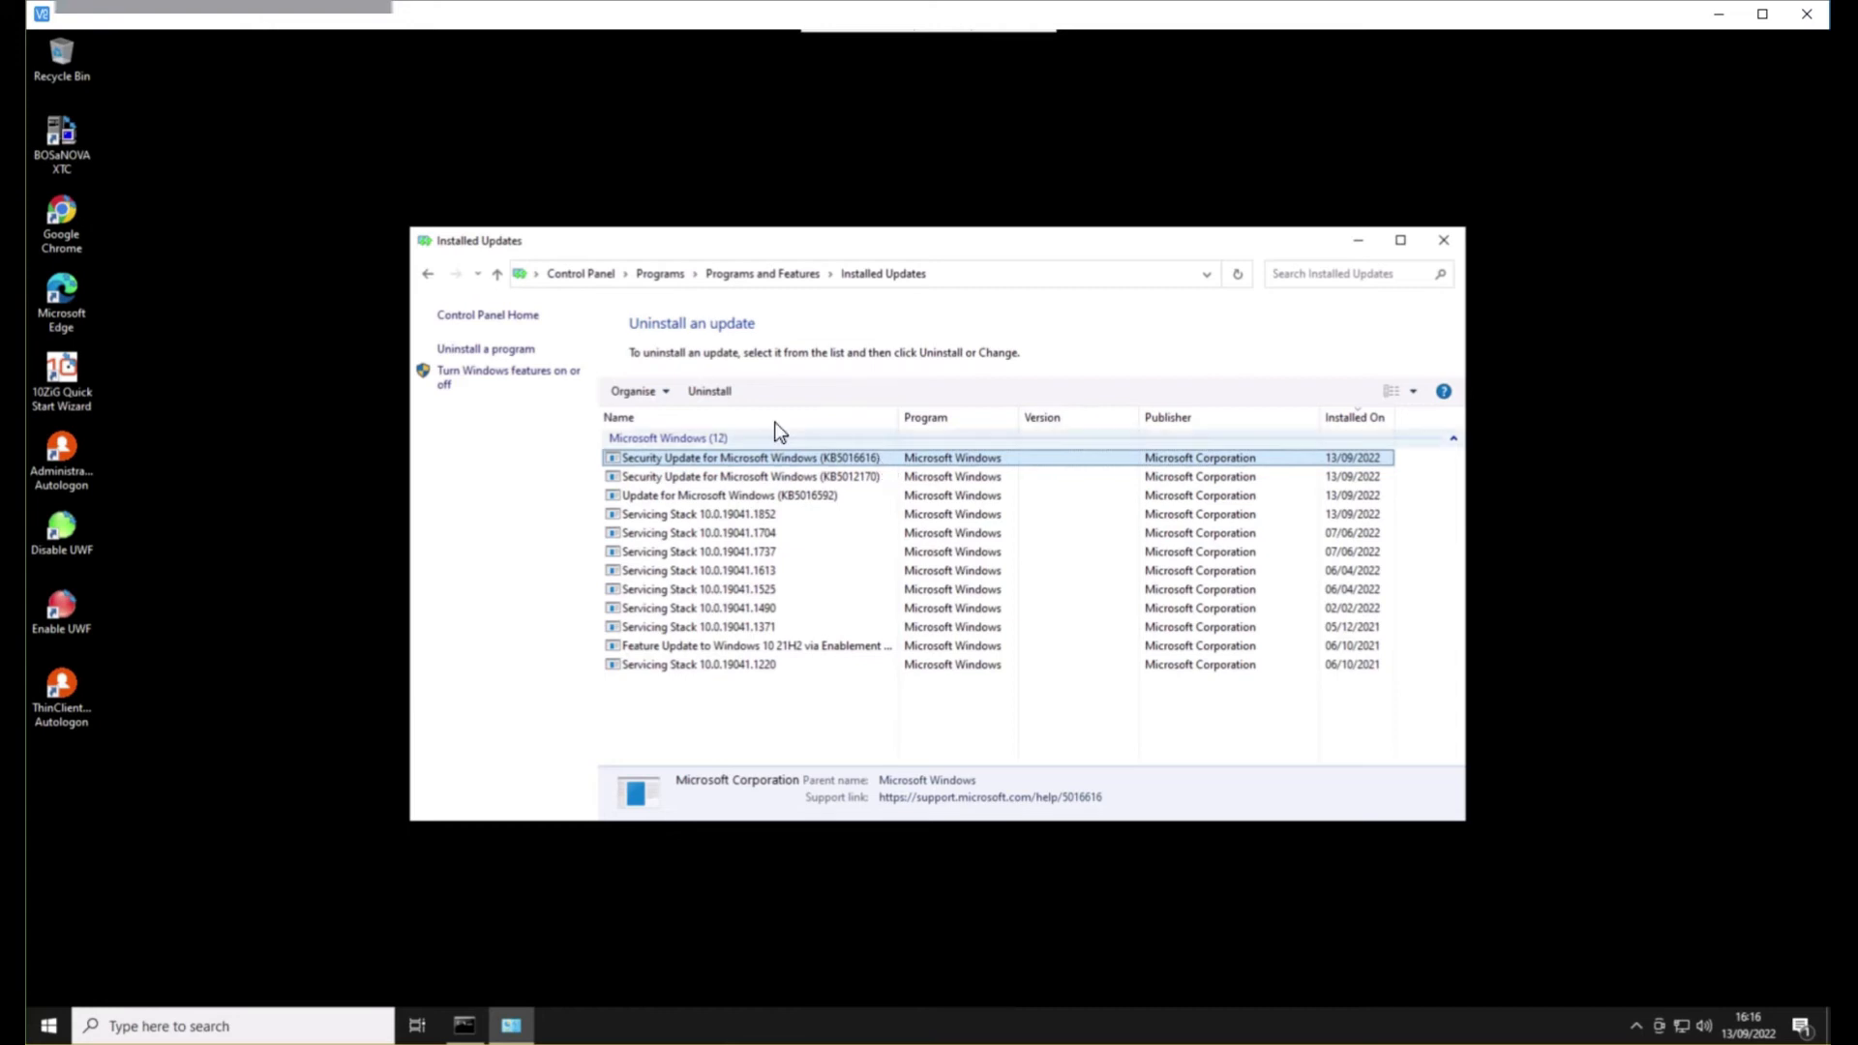
pyautogui.click(726, 395)
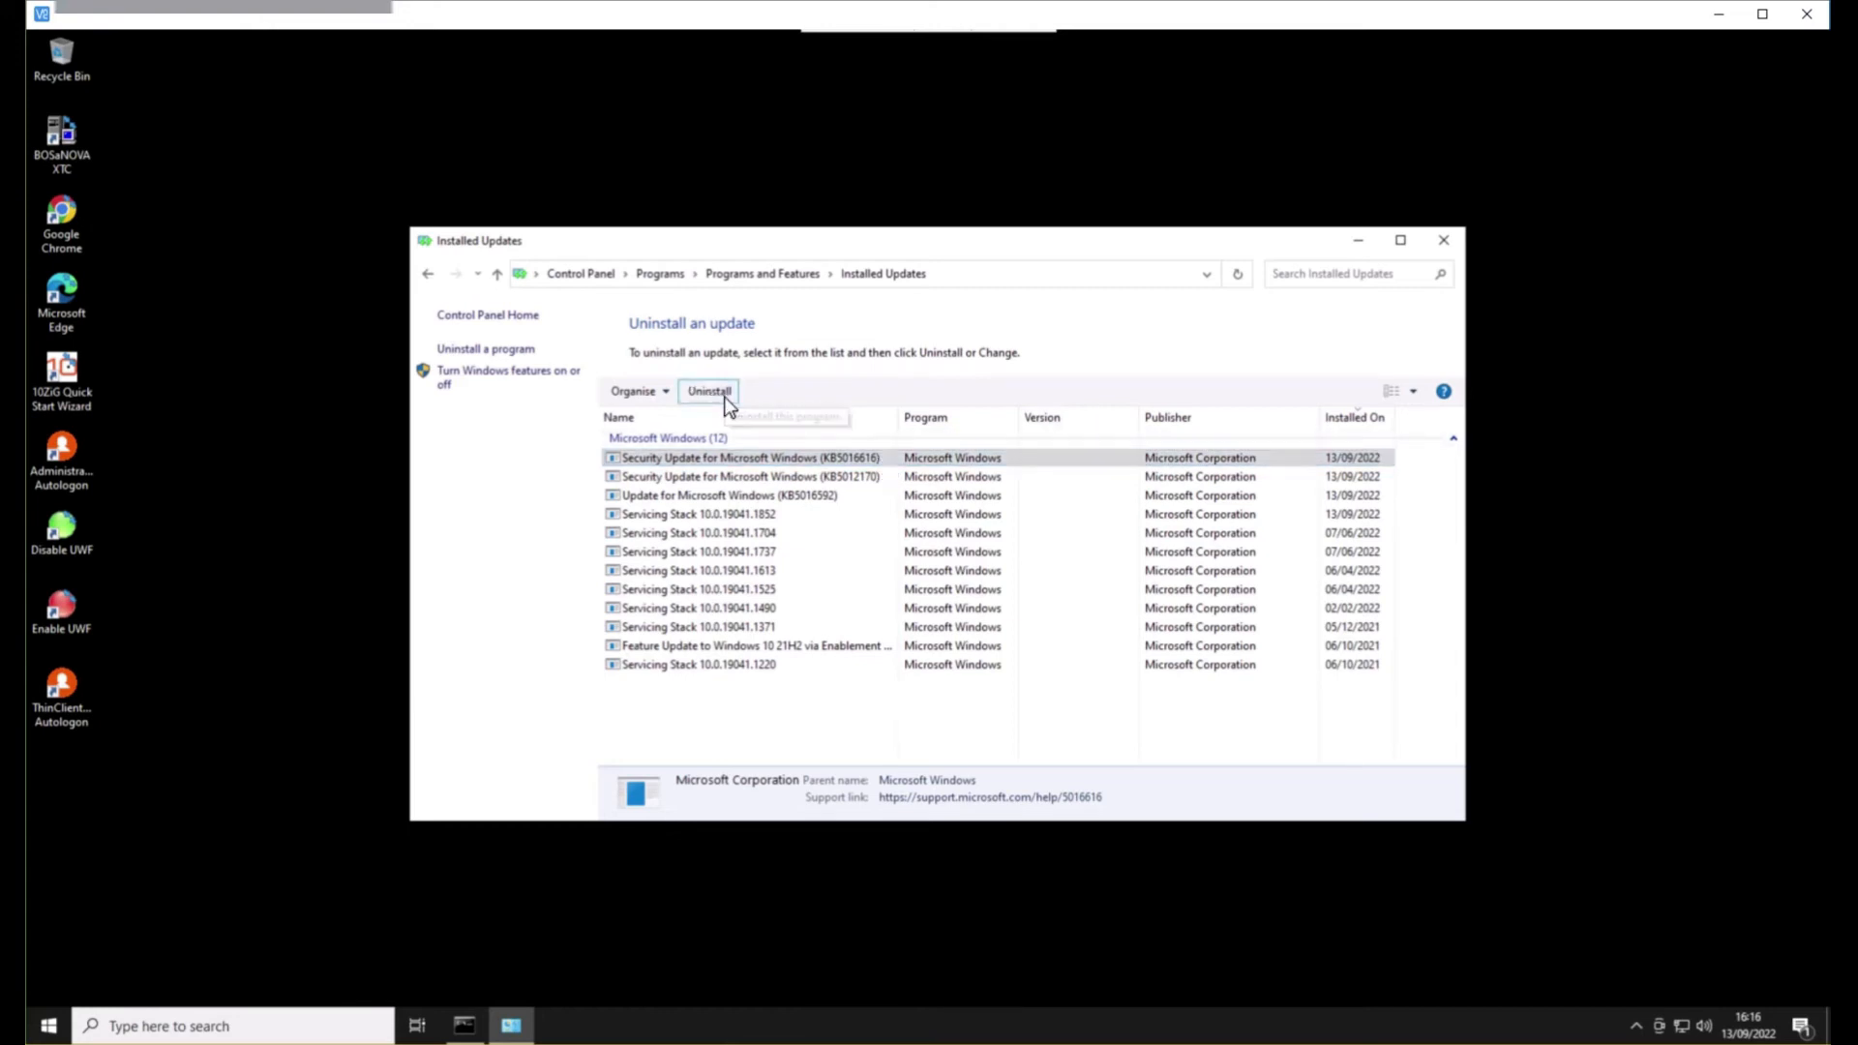
pyautogui.click(993, 526)
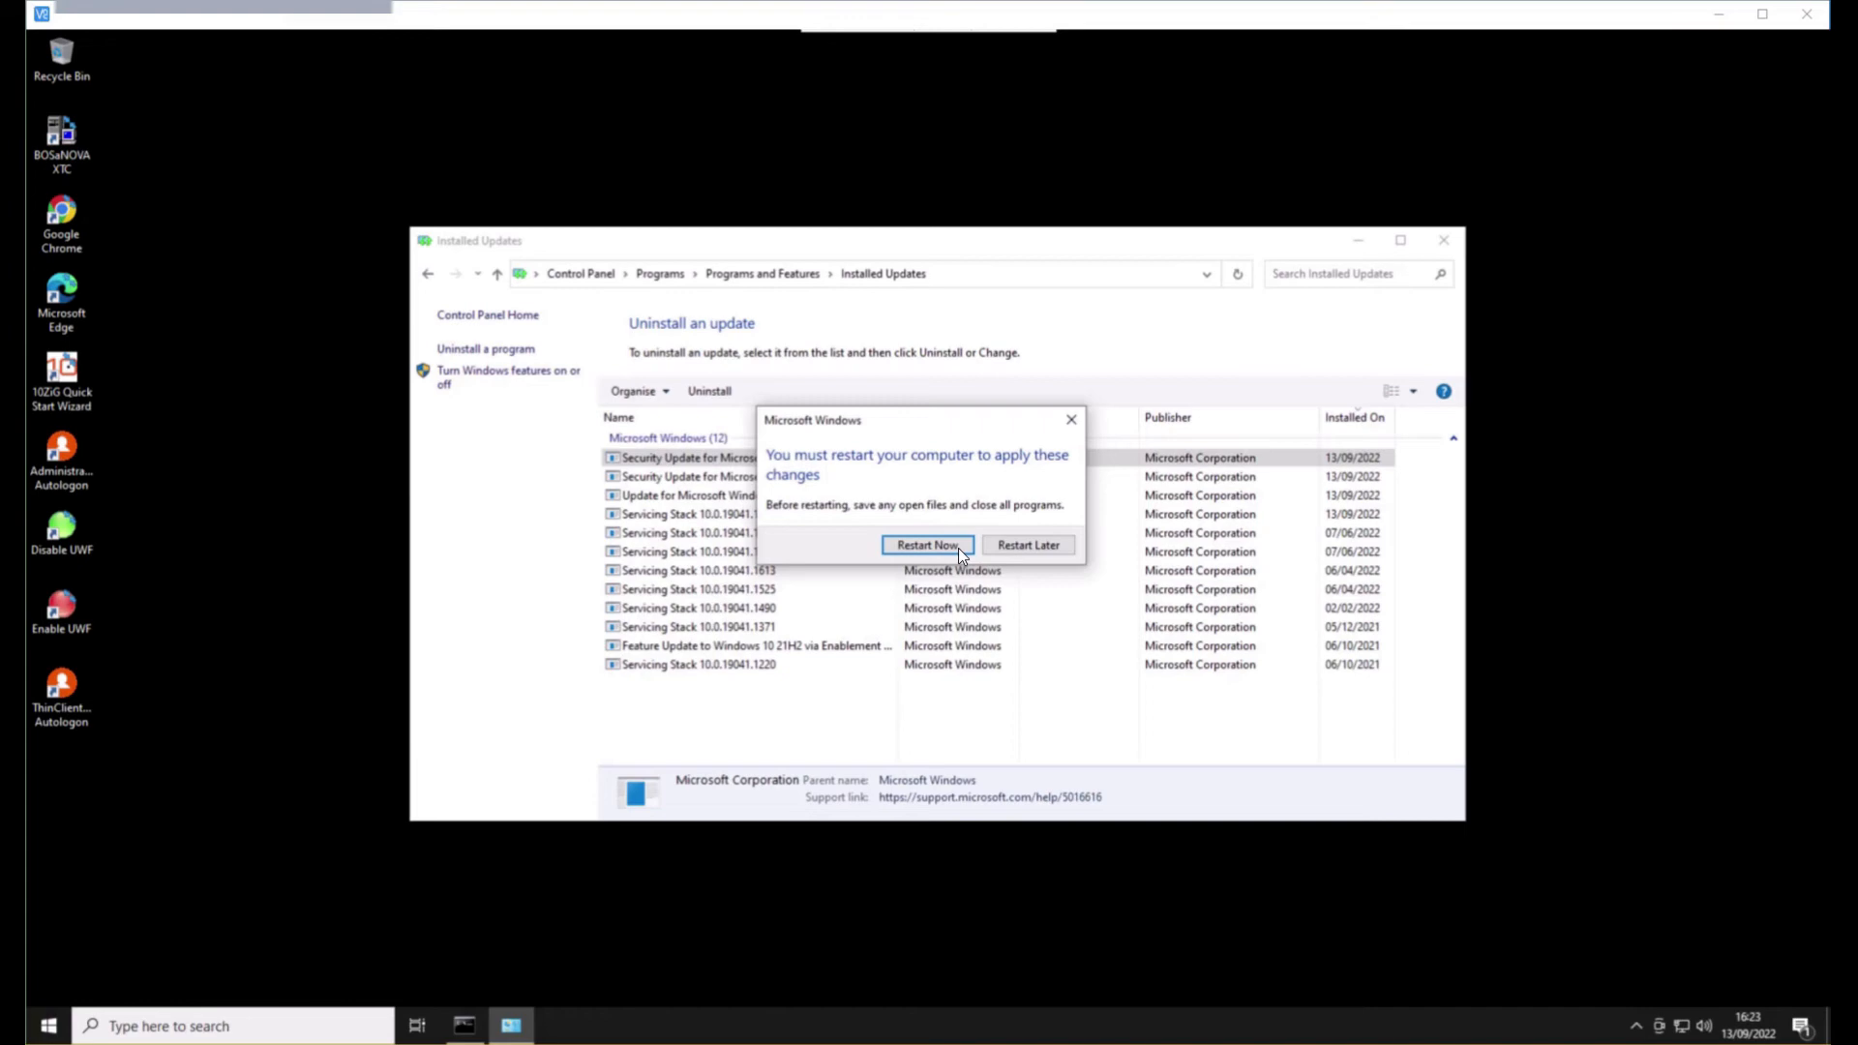
pyautogui.click(958, 548)
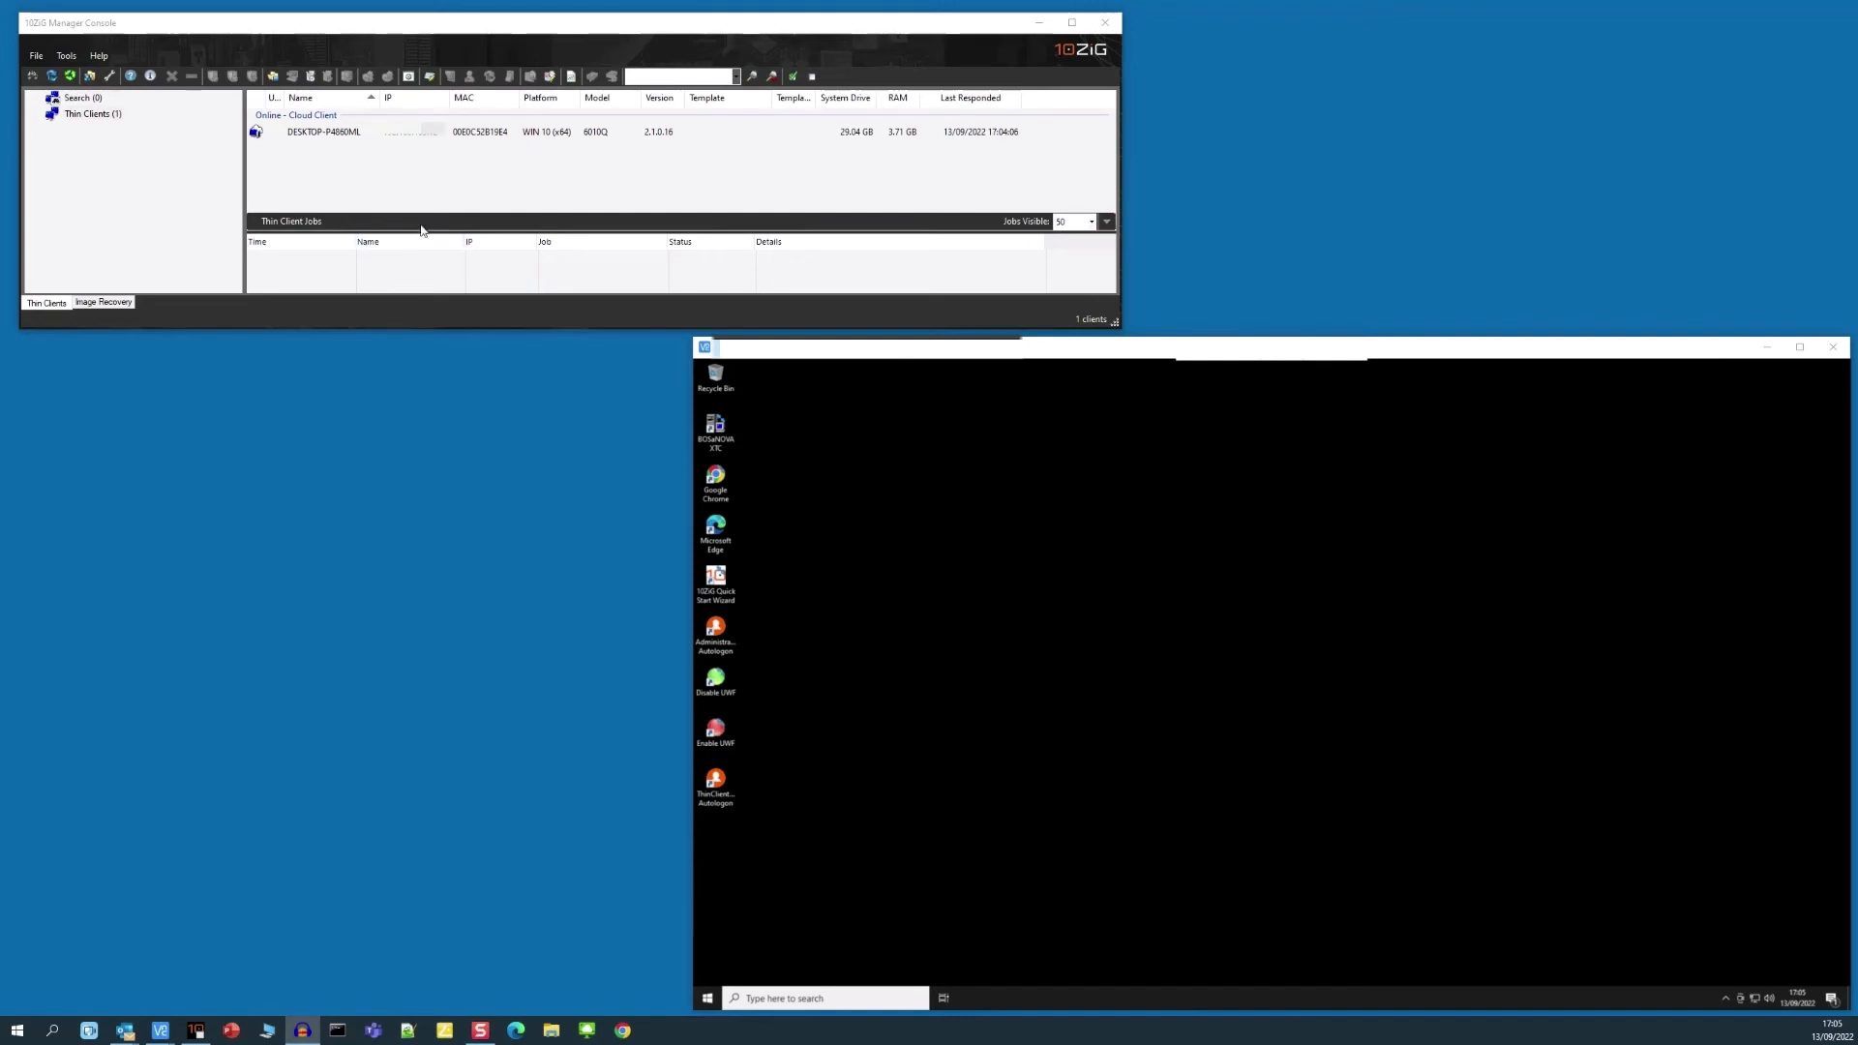
# Step: In 10ZiG Manager, execute the KB5016616-21H2-6010q update on the online 6010Q thin client and confirm the run
pyautogui.rightClick(347, 134)
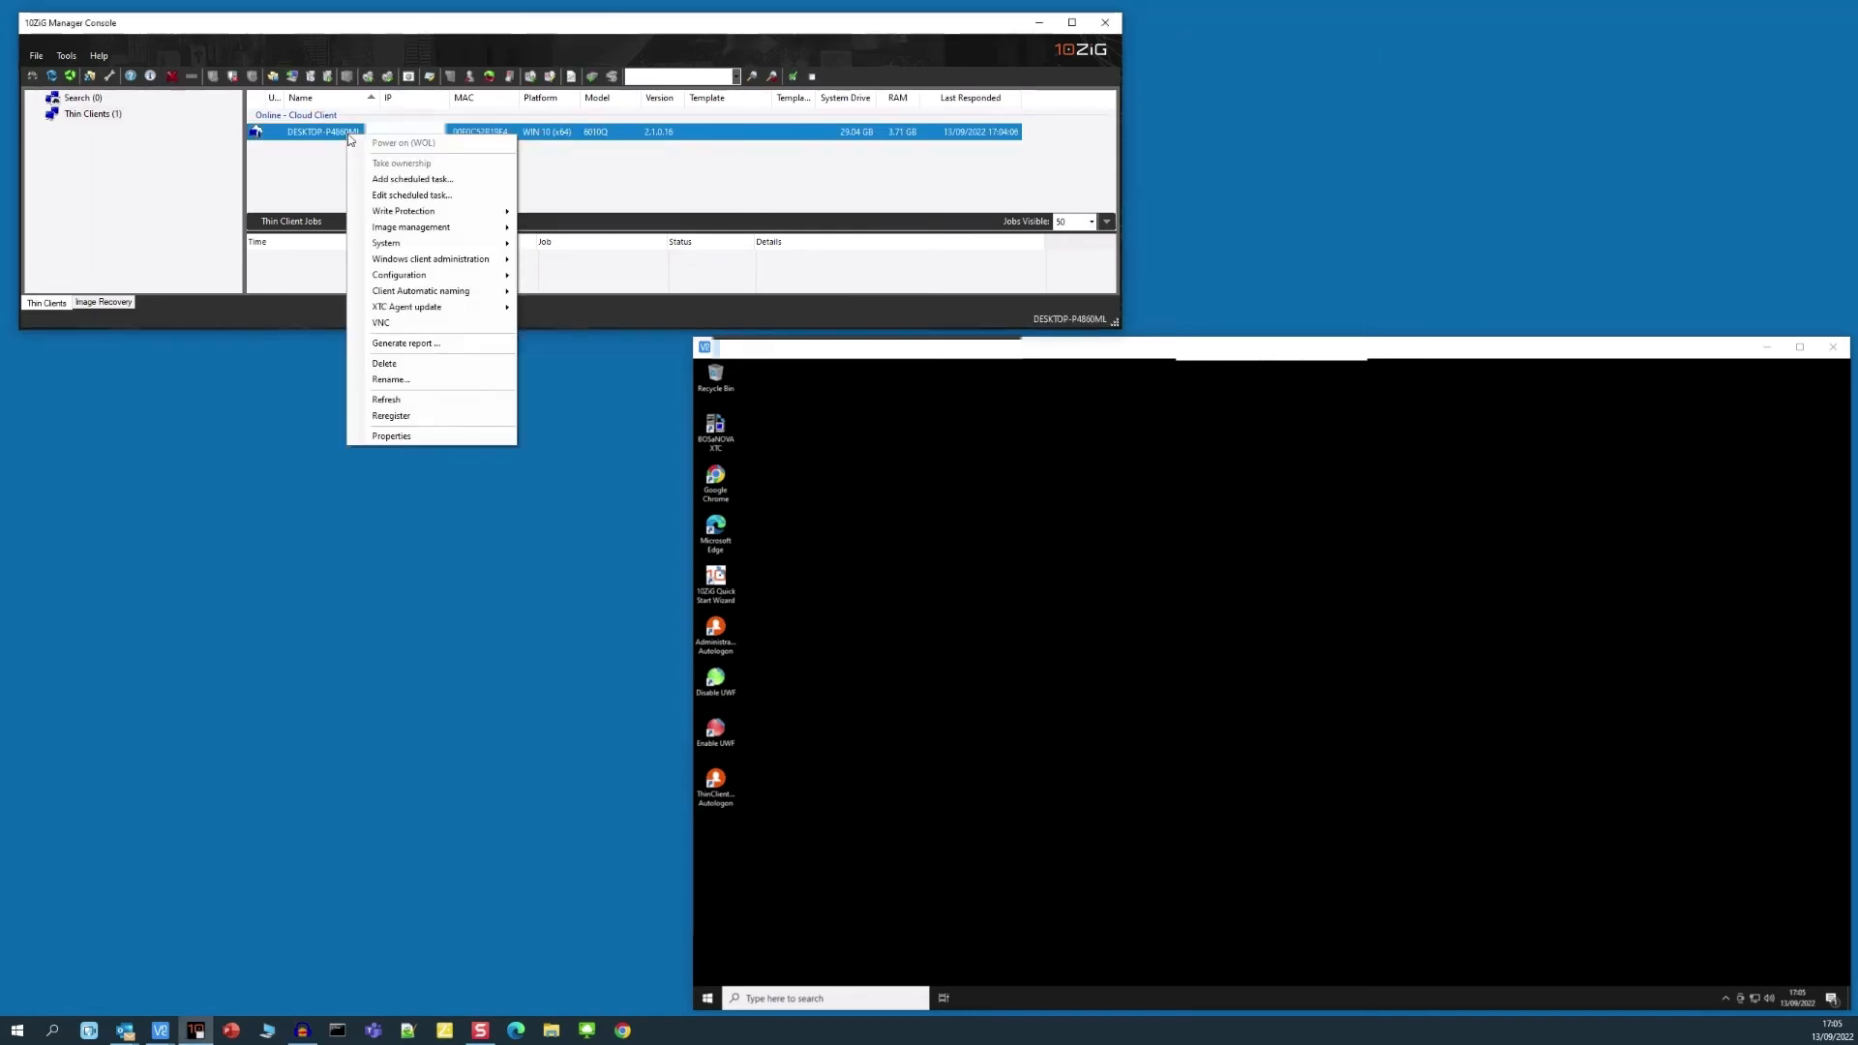
pyautogui.moveTo(496, 245)
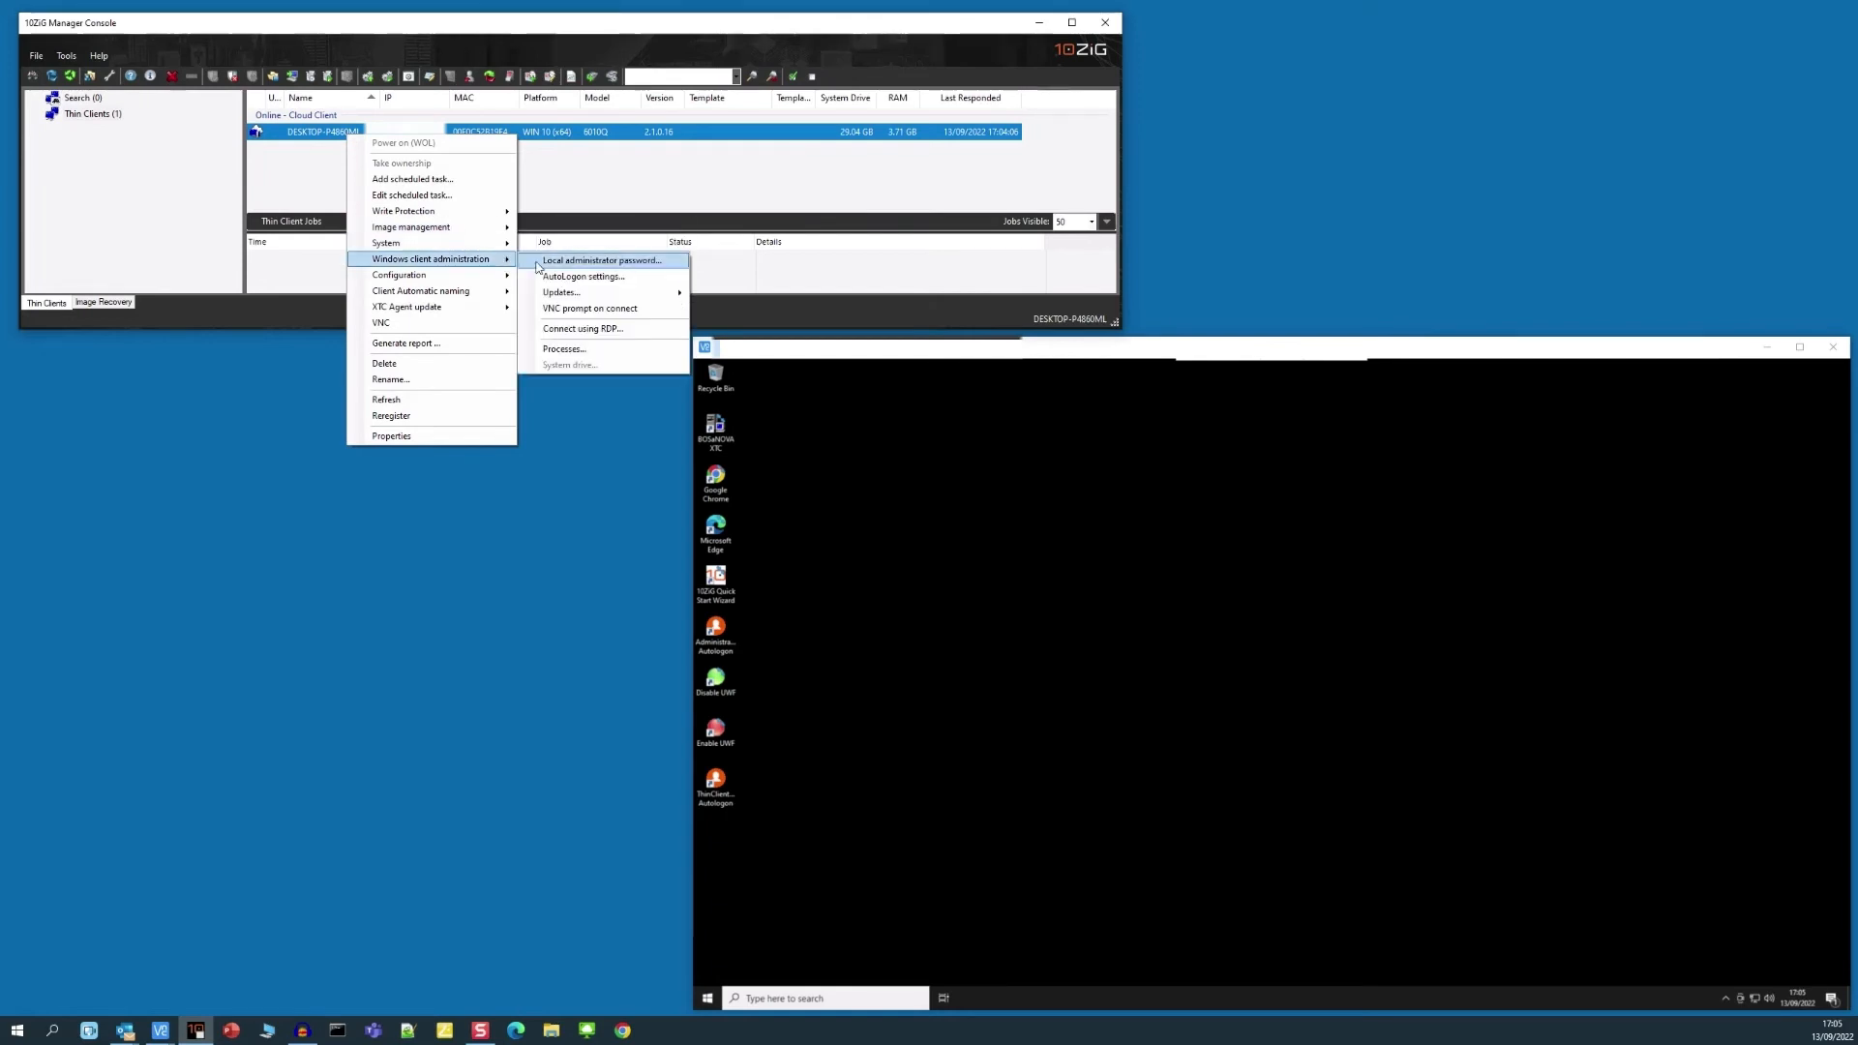
pyautogui.moveTo(675, 298)
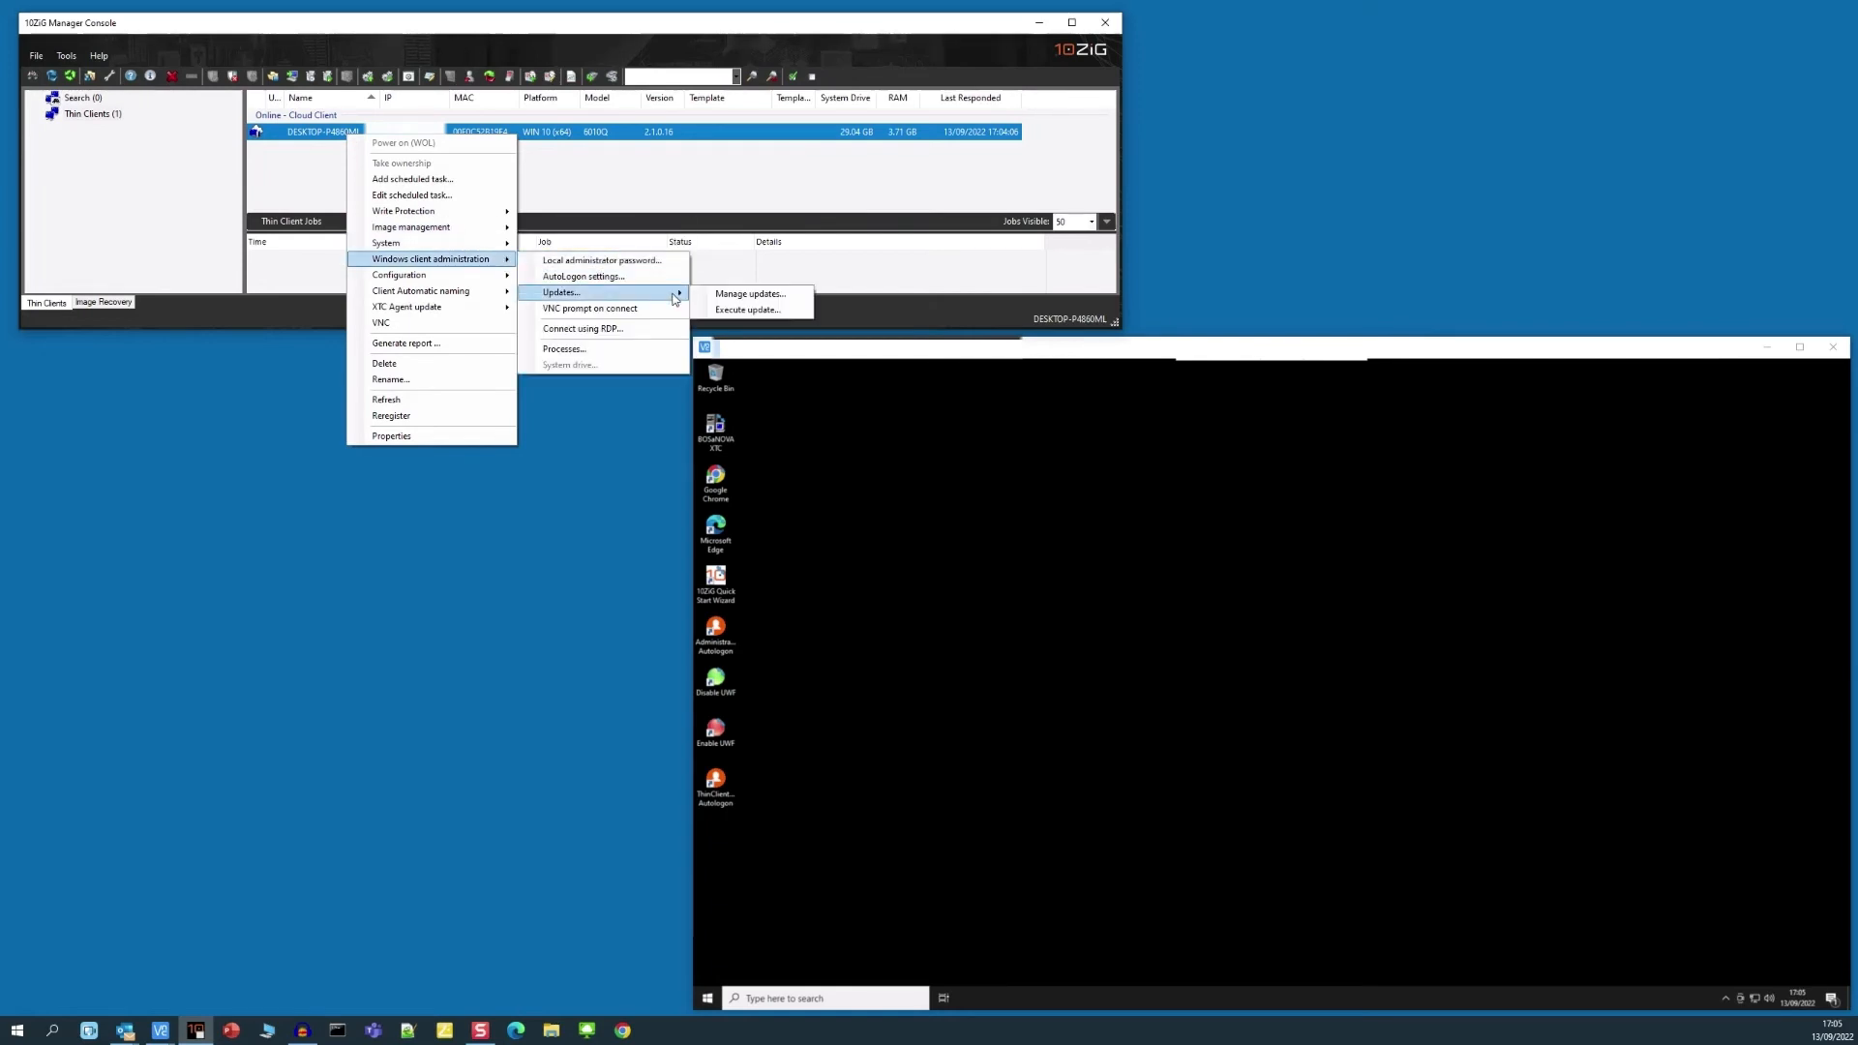
pyautogui.click(792, 311)
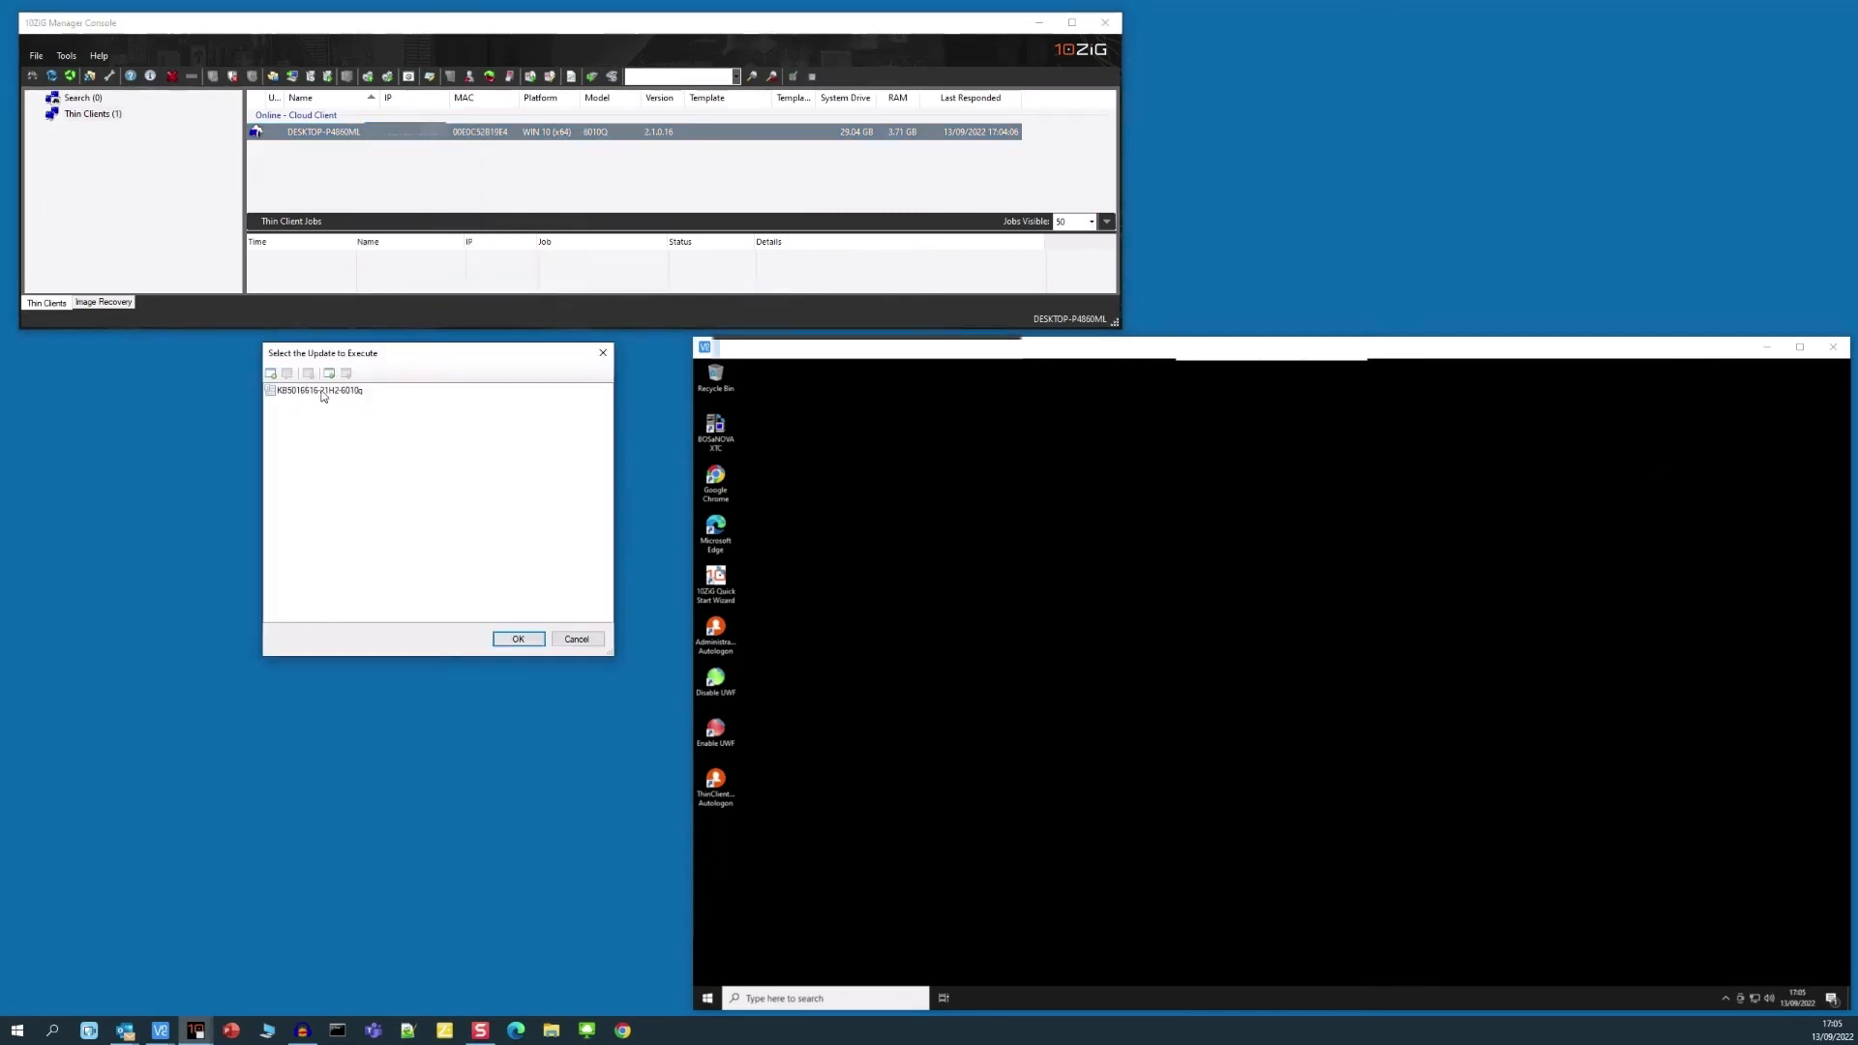
pyautogui.click(327, 391)
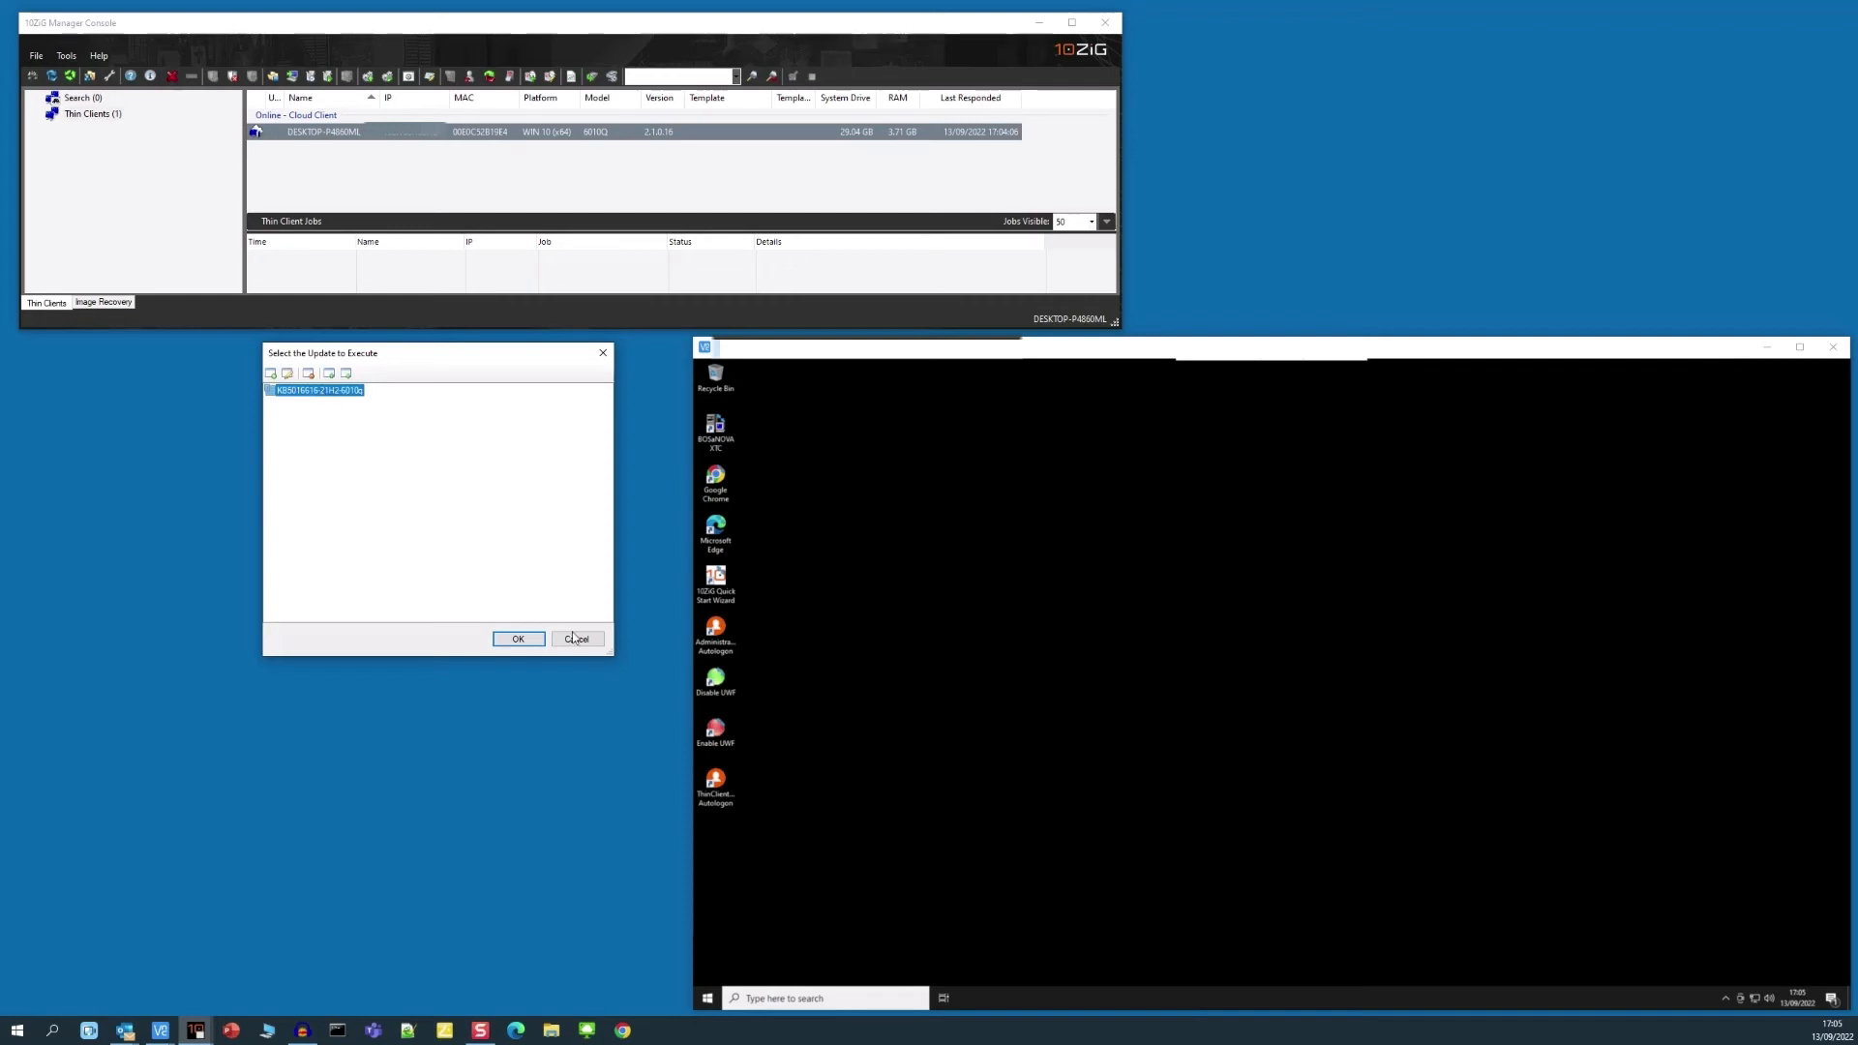
pyautogui.click(517, 640)
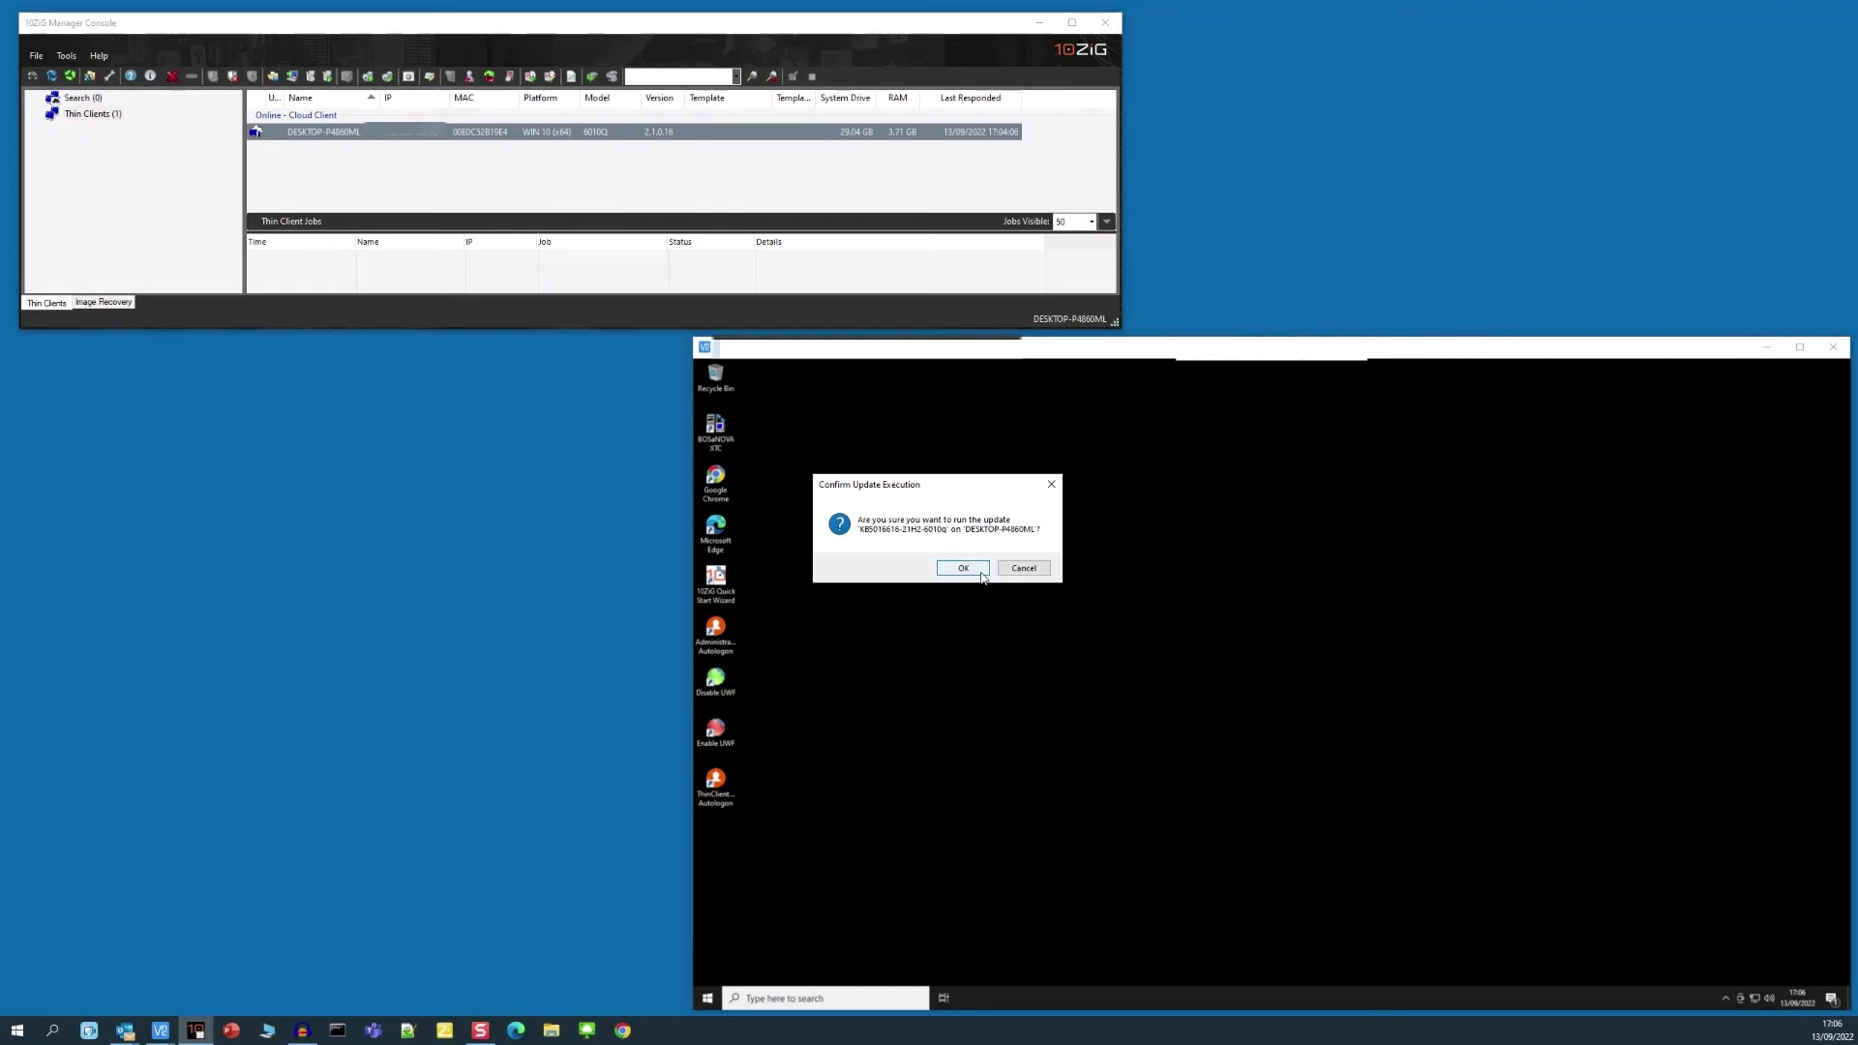
pyautogui.click(980, 571)
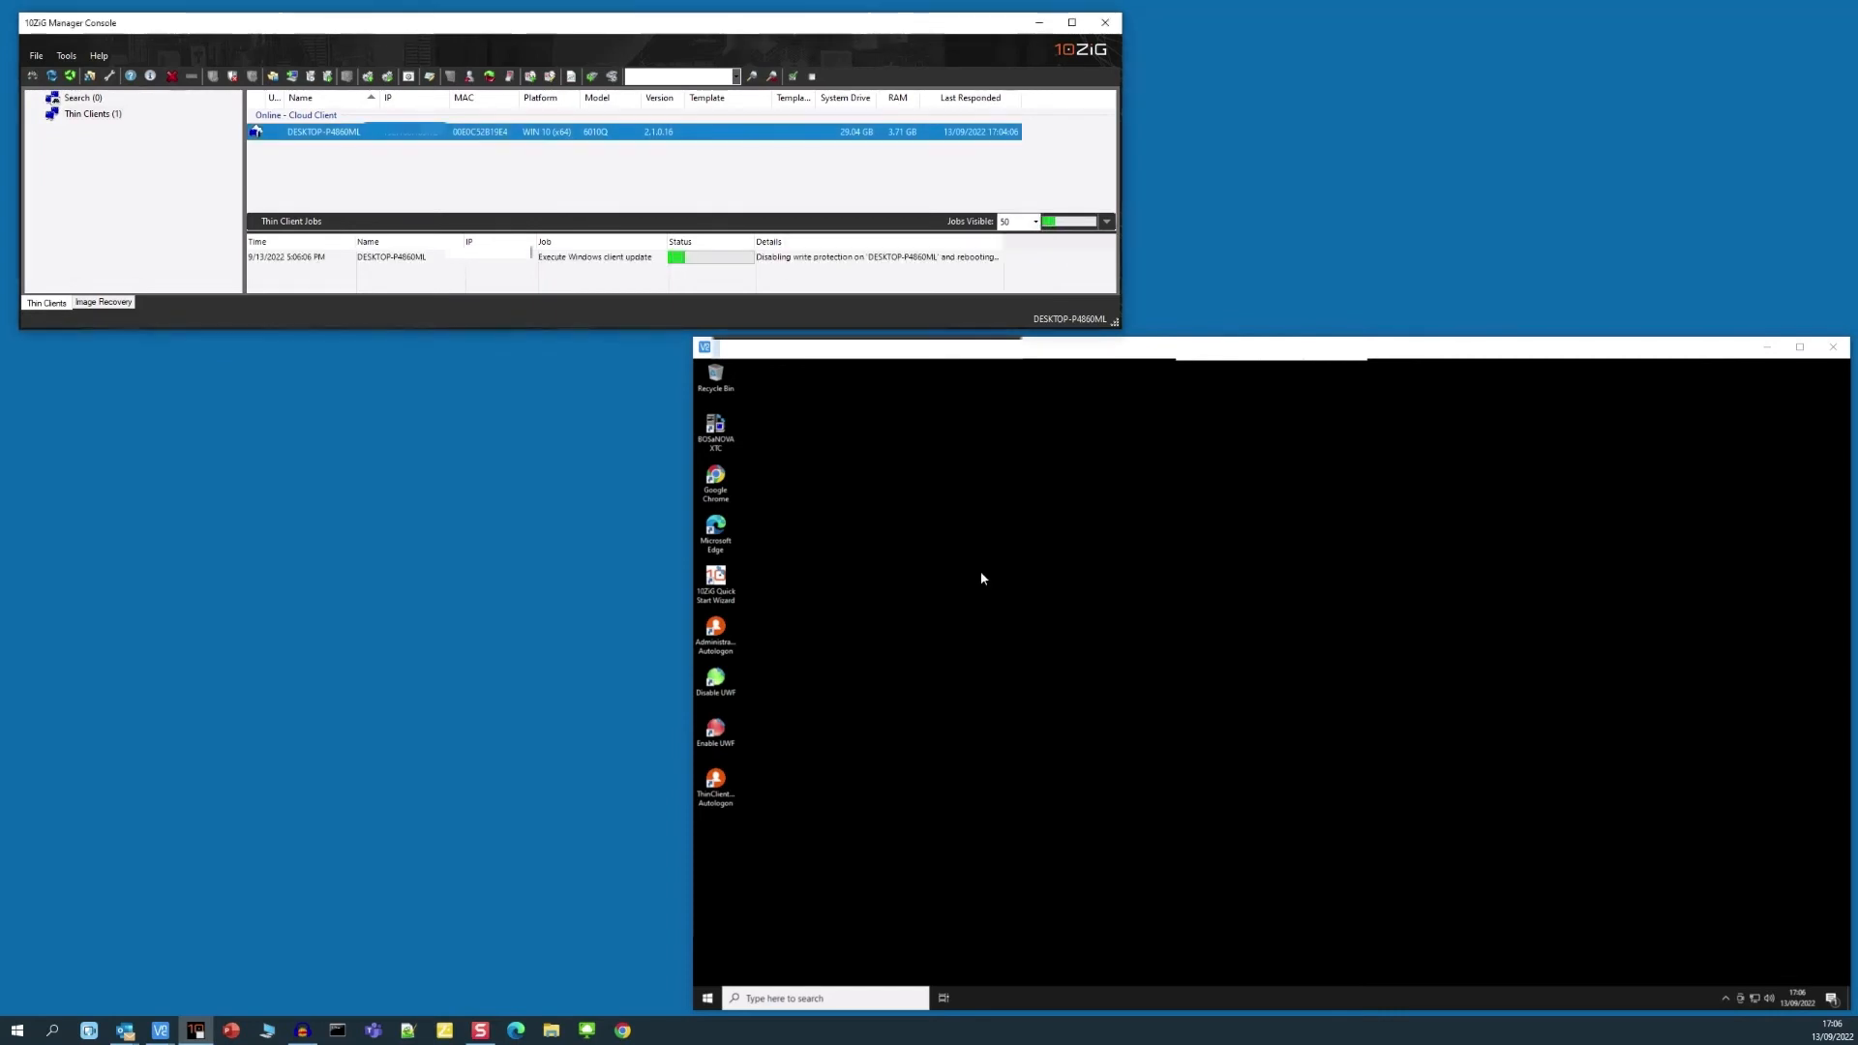
# Step: Monitor the status and details of the Execute Windows client update job, and return to the remote viewer window
pyautogui.click(599, 258)
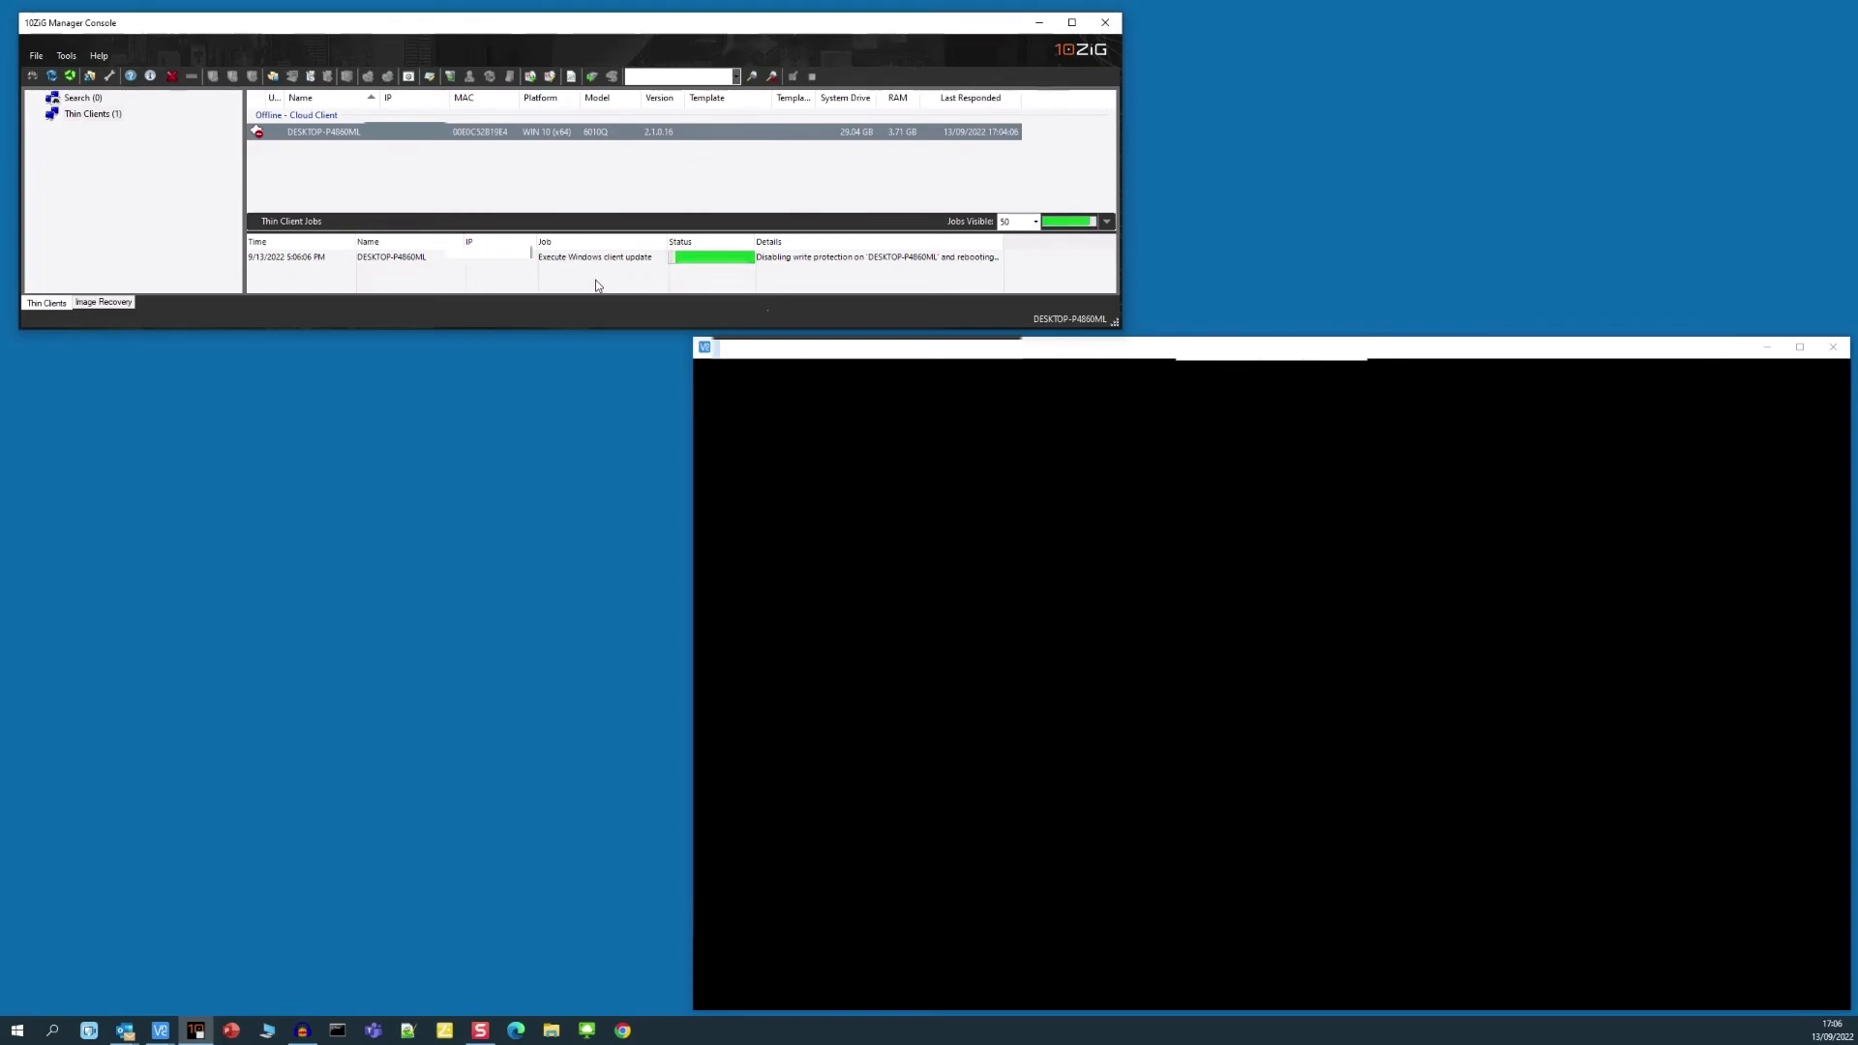
pyautogui.click(863, 258)
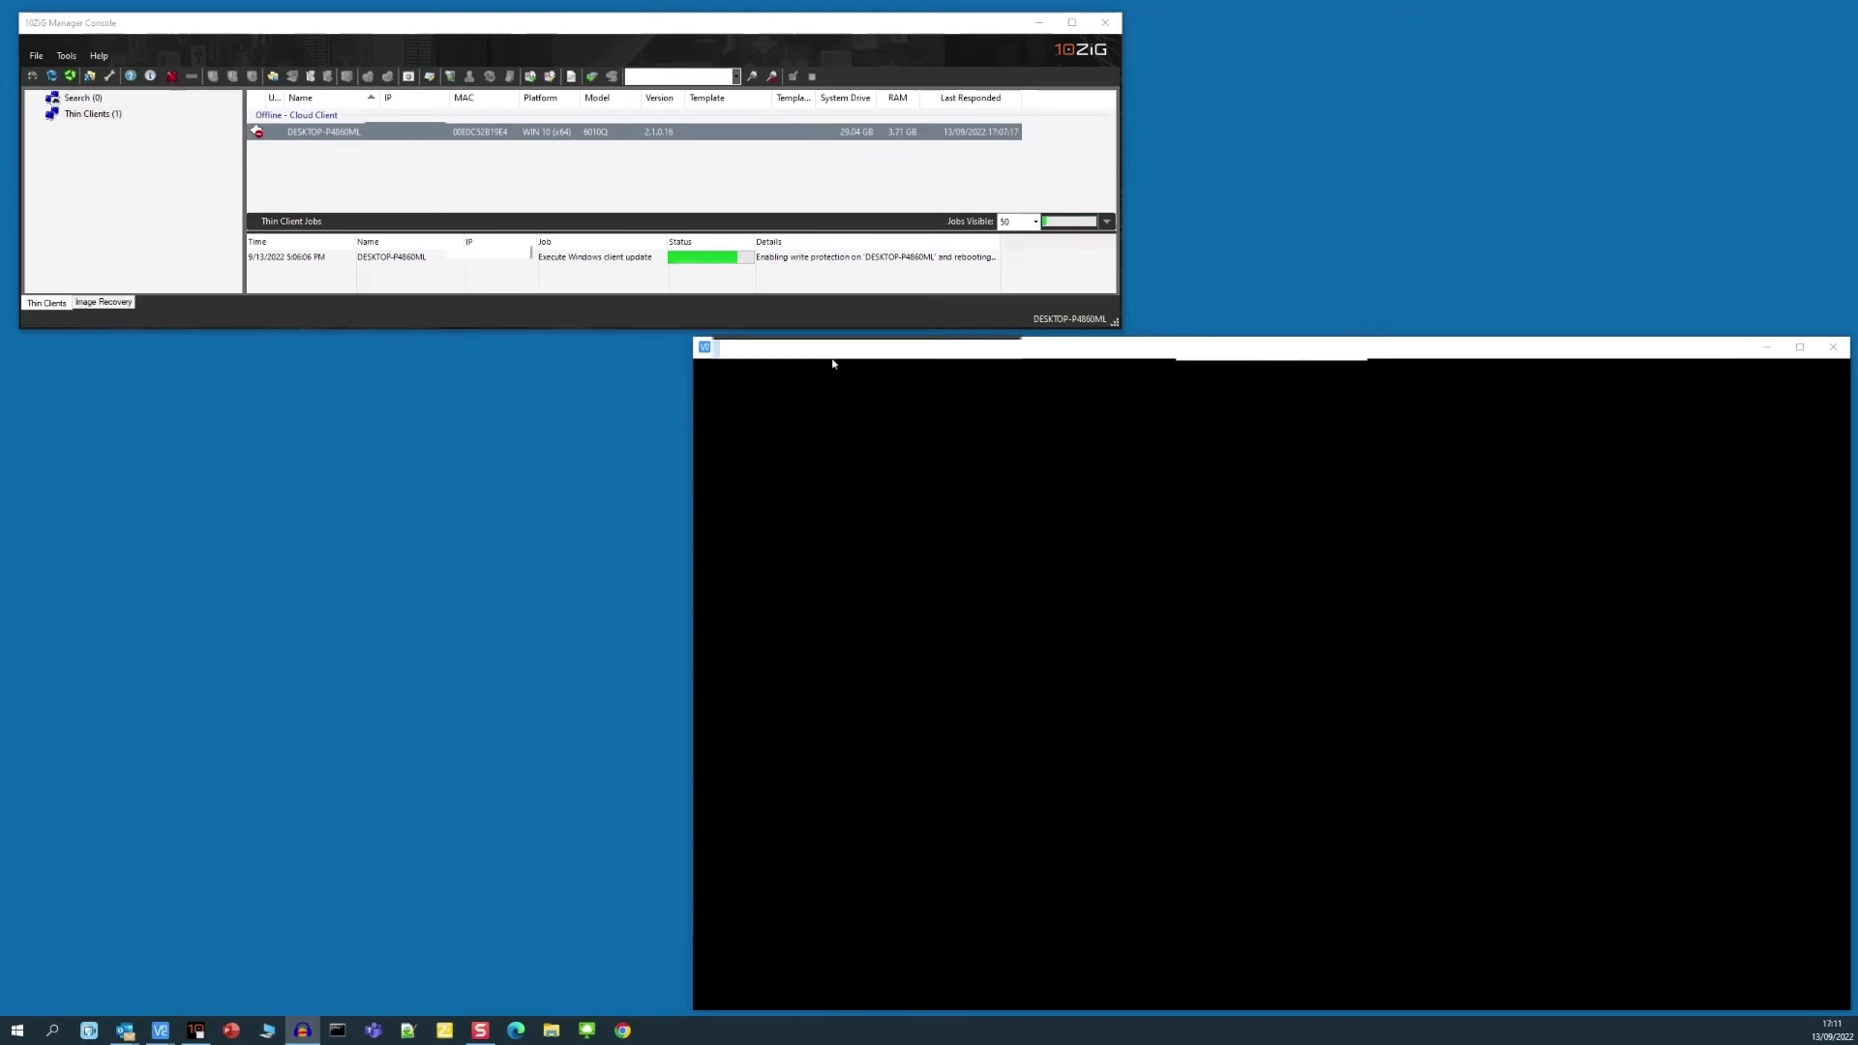
pyautogui.click(908, 263)
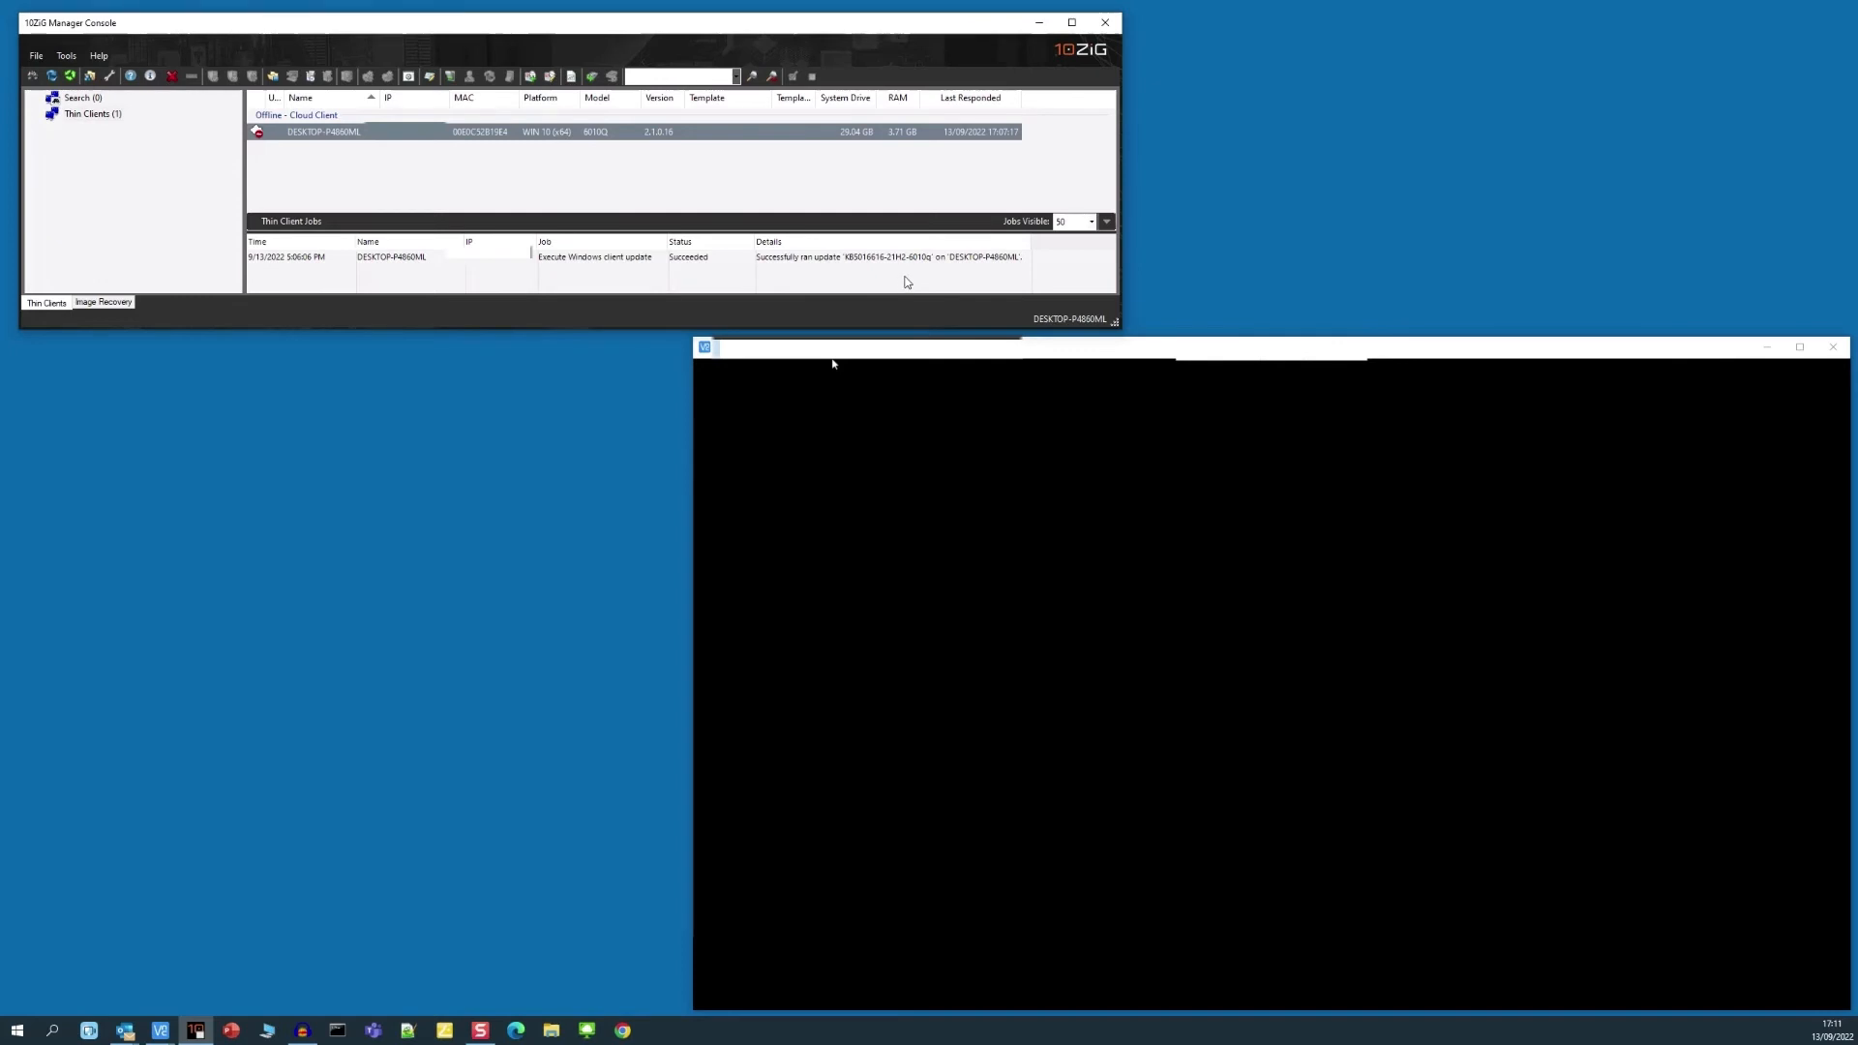
pyautogui.click(905, 282)
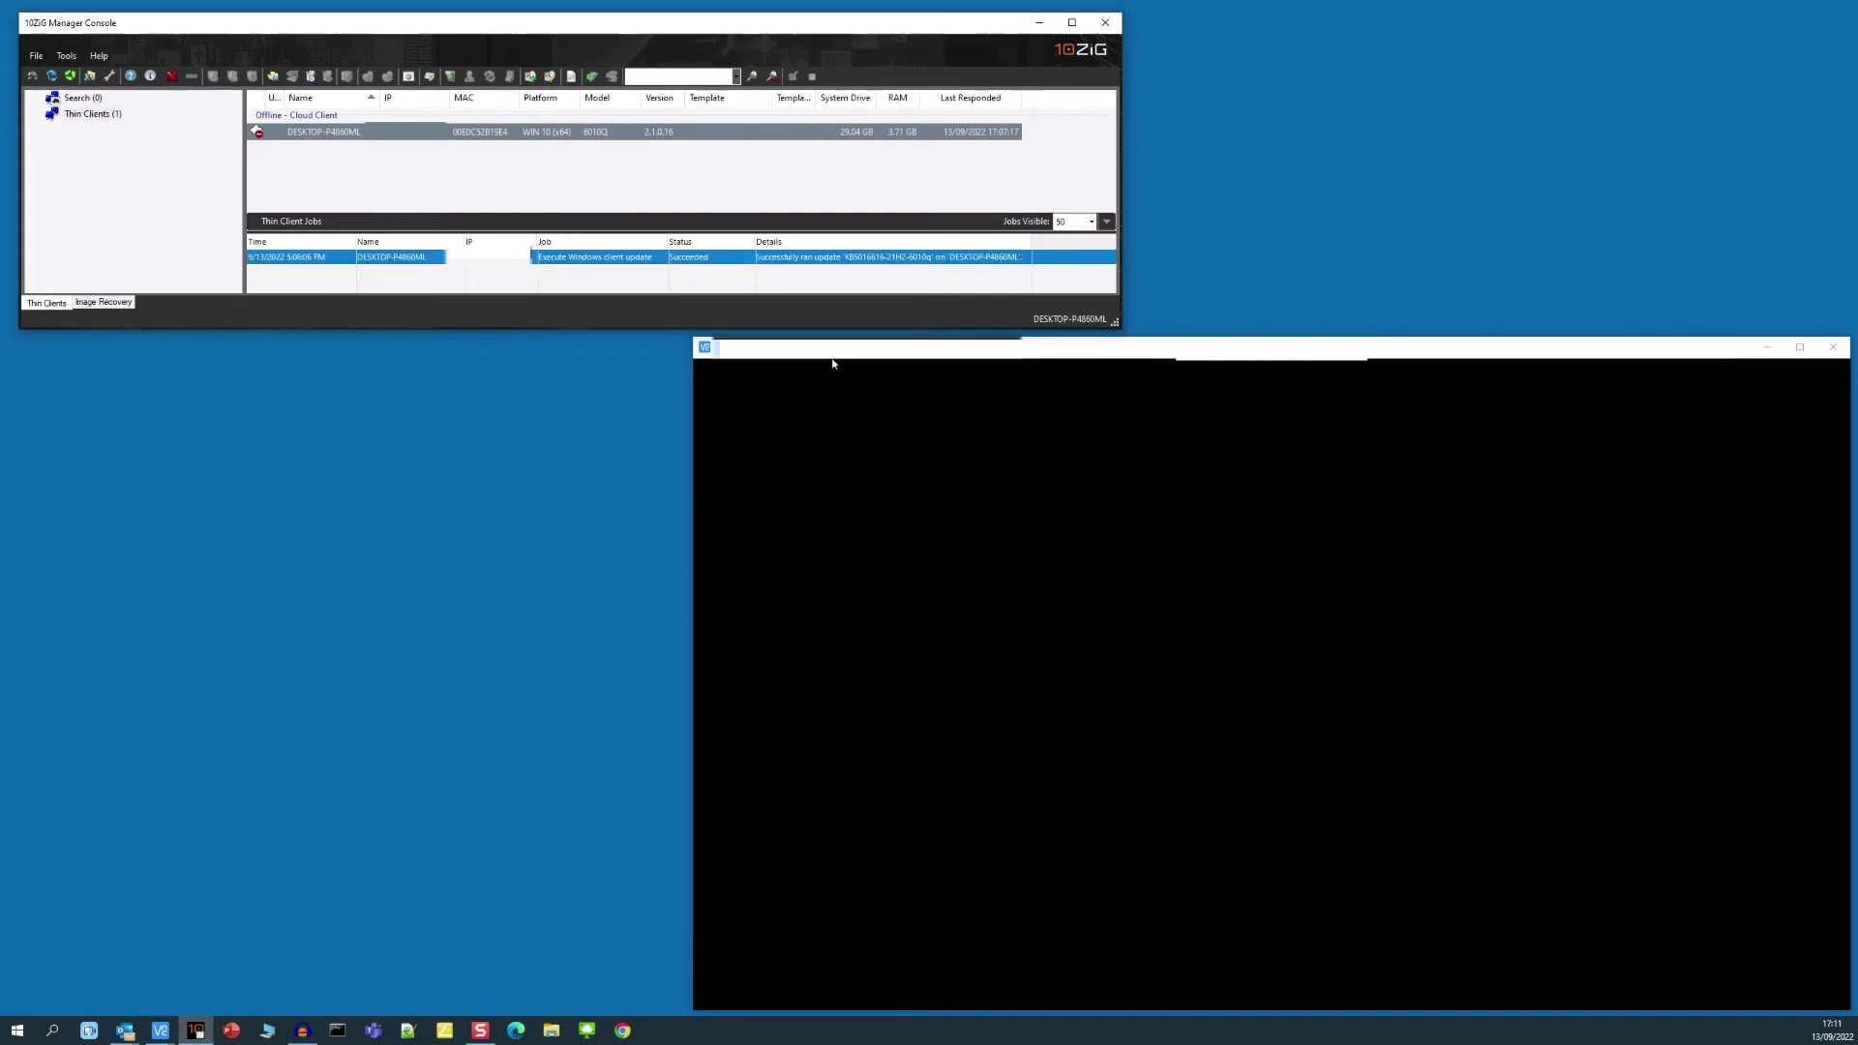
pyautogui.click(892, 284)
pyautogui.click(833, 364)
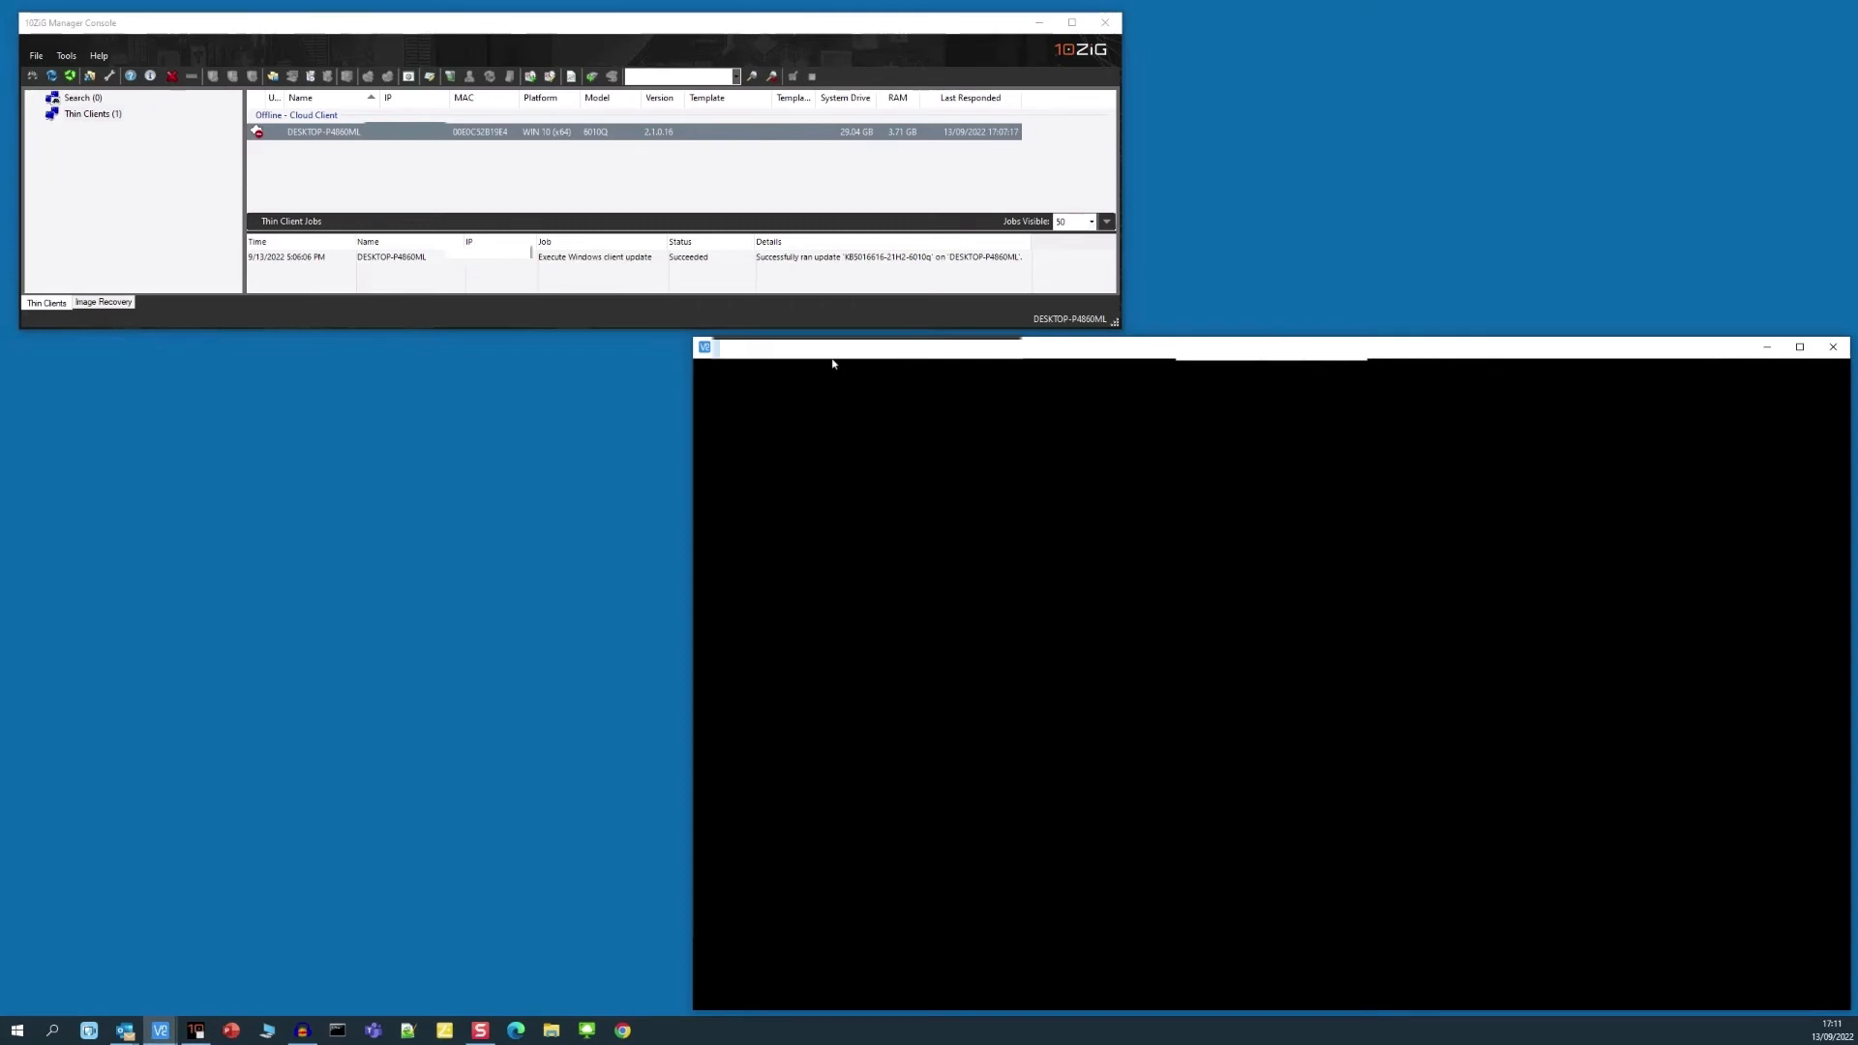
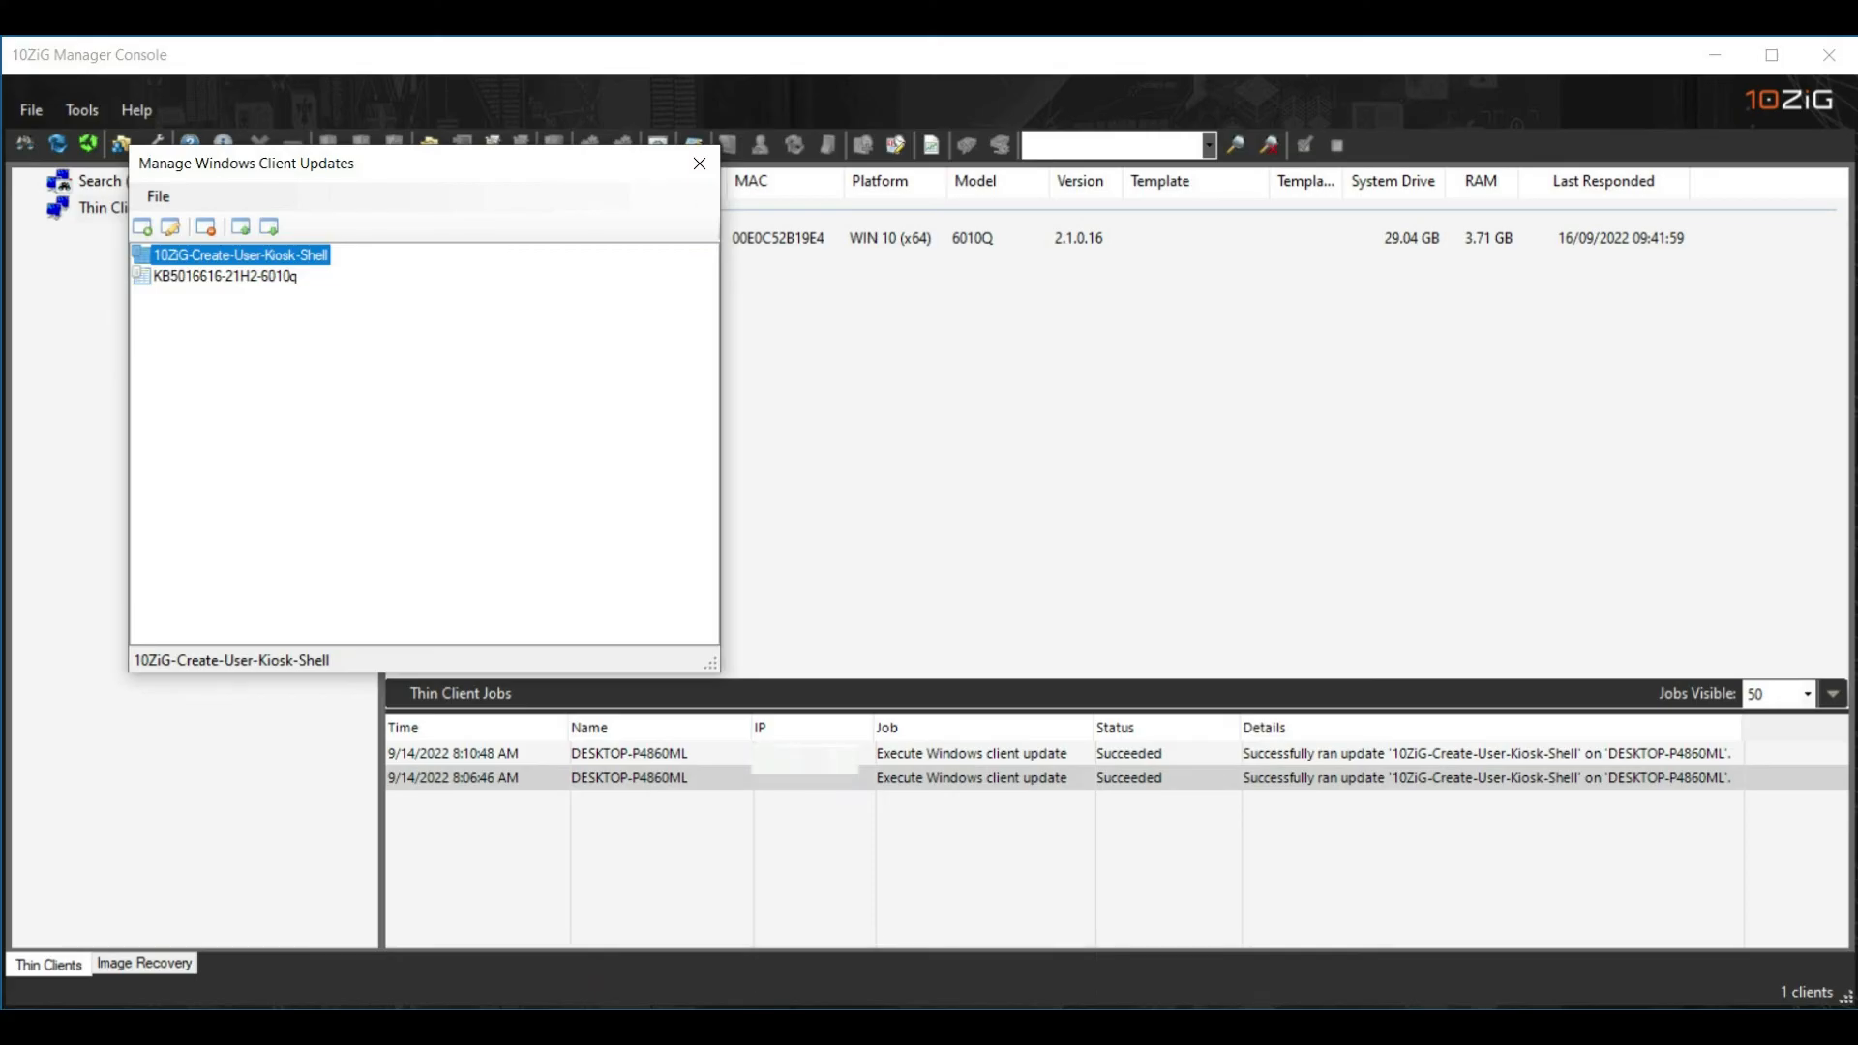
# Step: Add a new Windows client update configuration named 10ZiG-Create-User-Kiosk-Shell
pyautogui.press('Return')
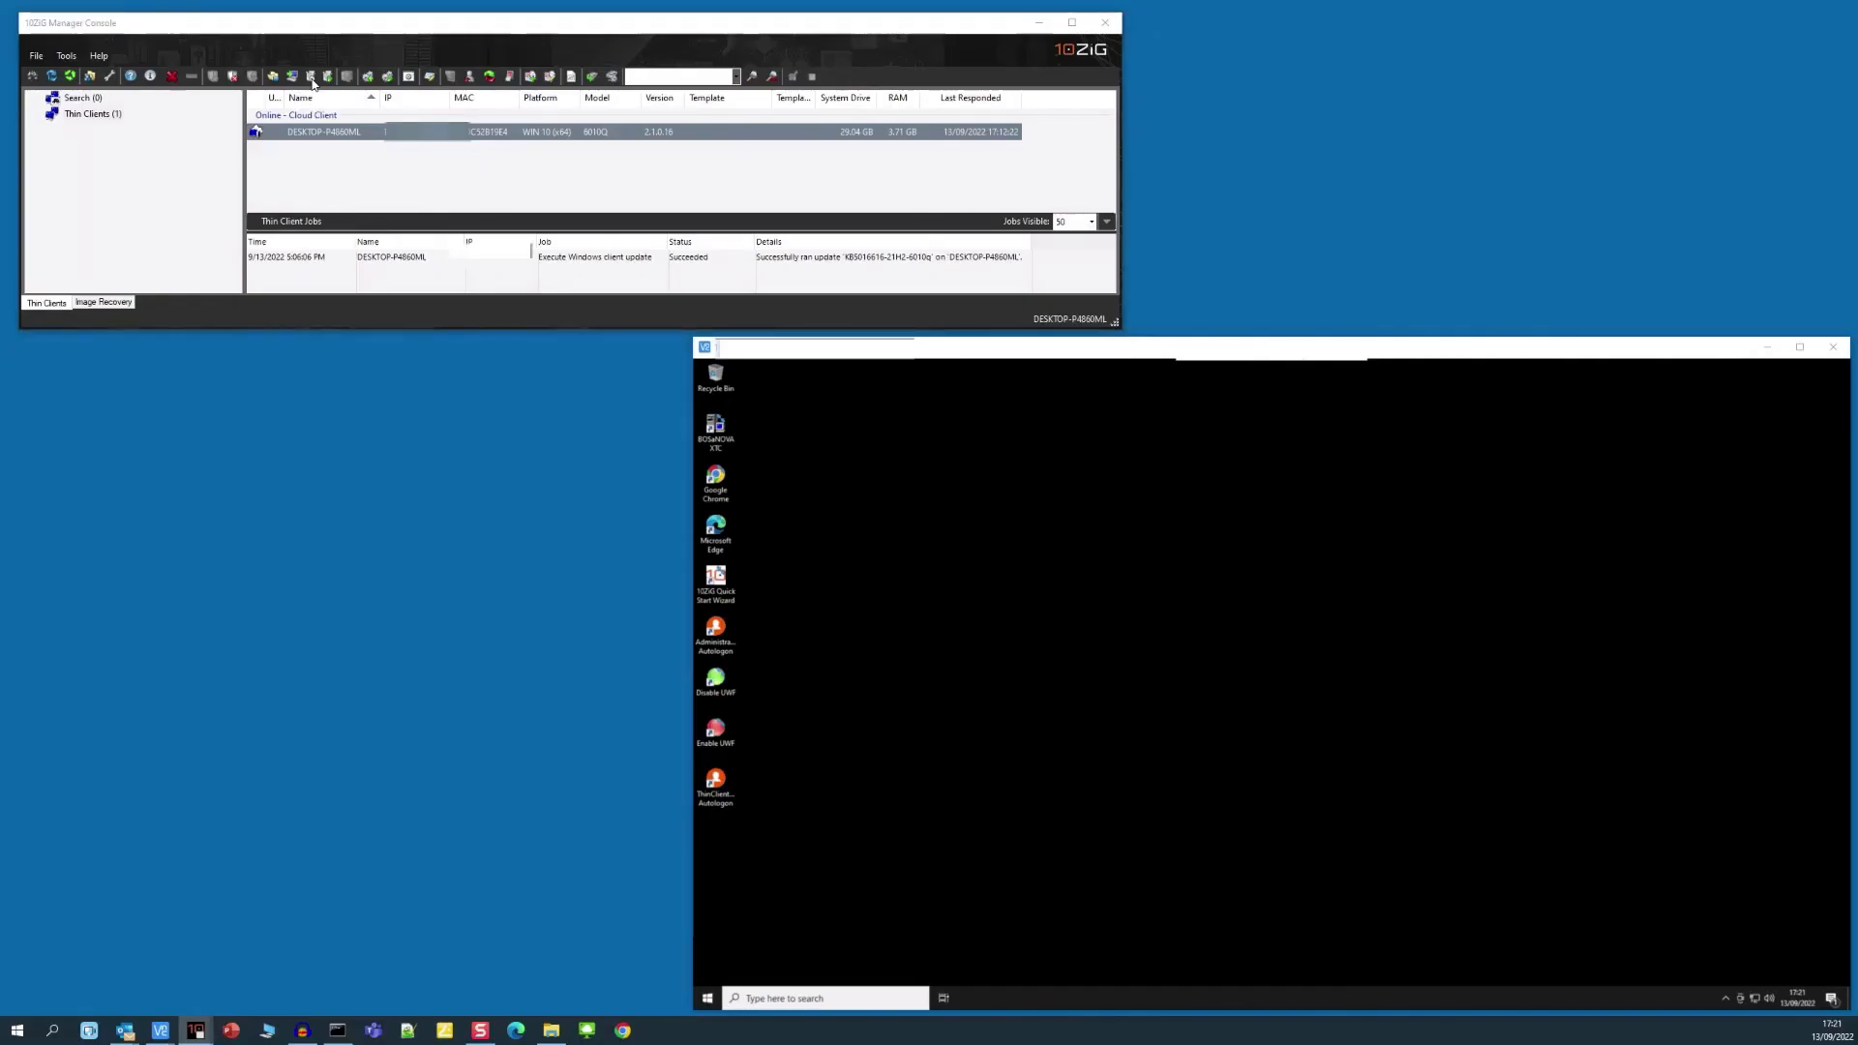
pyautogui.click(299, 387)
pyautogui.click(571, 685)
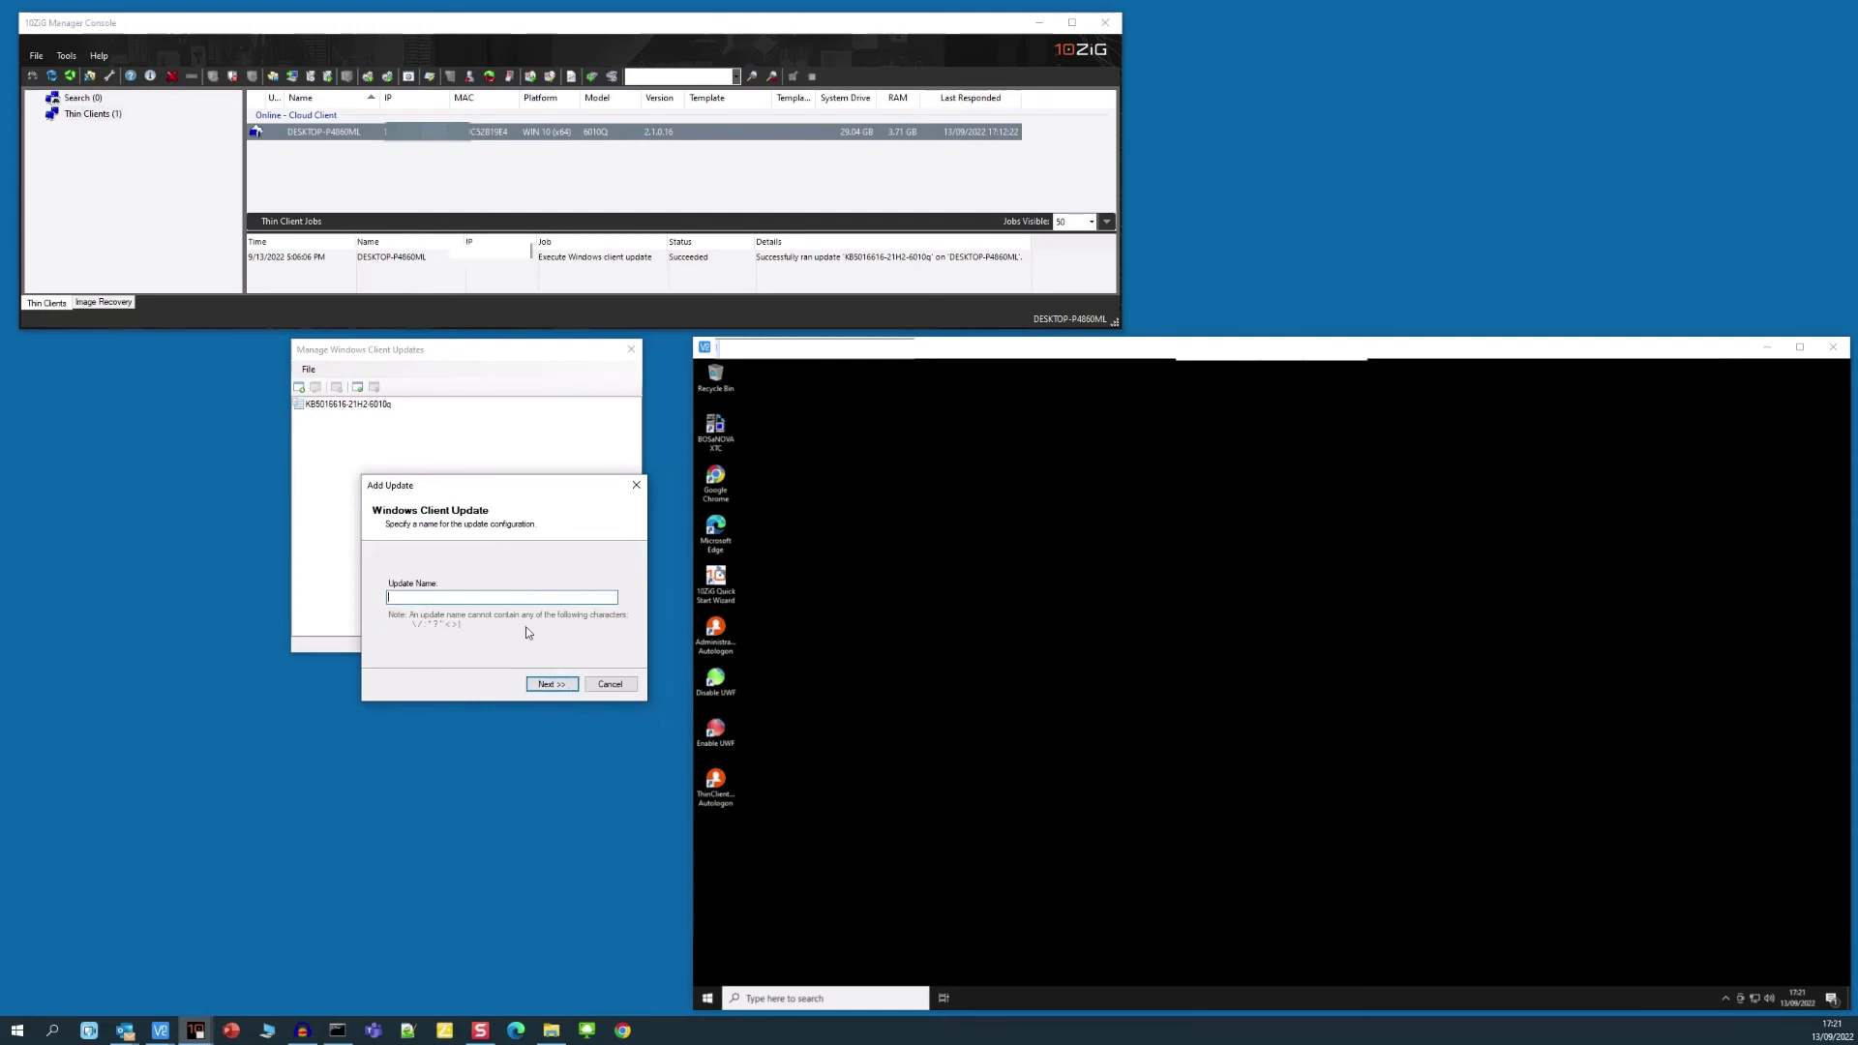
pyautogui.write('10ZiG-Create-User-Kiosk-Shell')
pyautogui.click(572, 689)
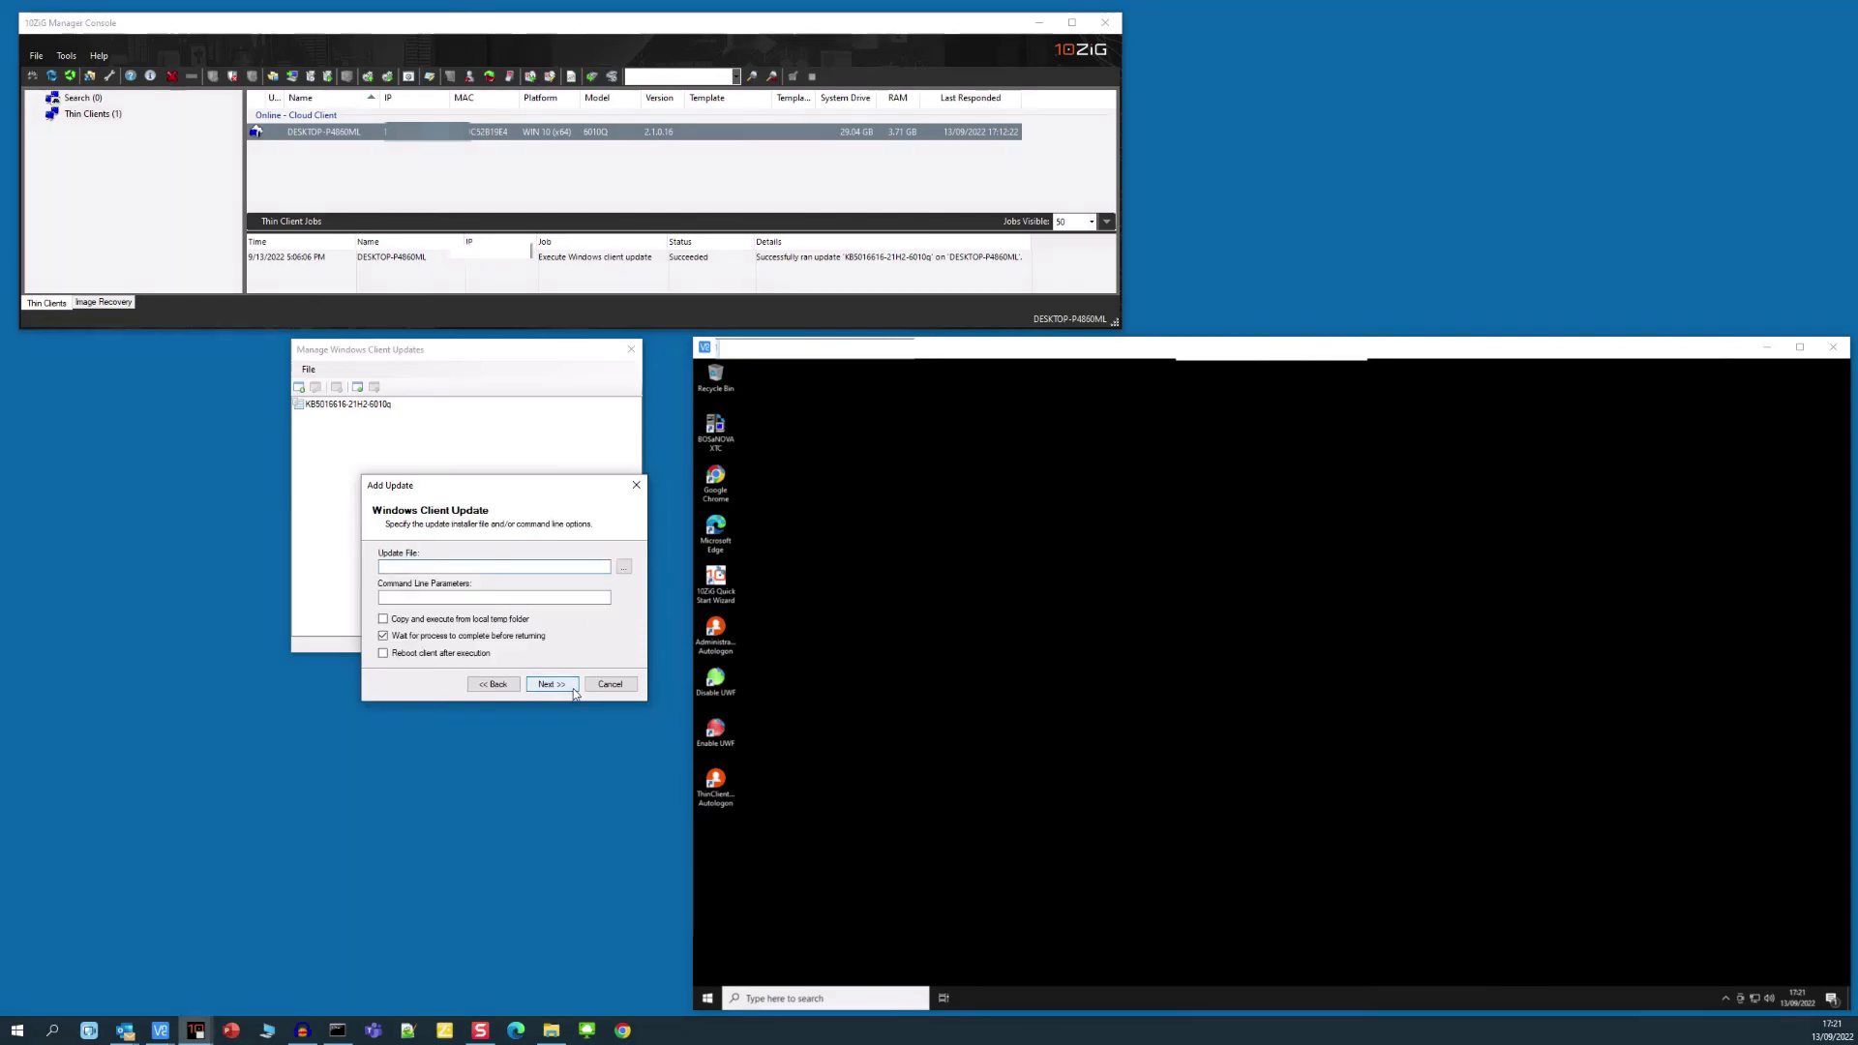
# Step: Choose CreateCustomShell.exe from C:\TEMP as the update file
pyautogui.click(626, 575)
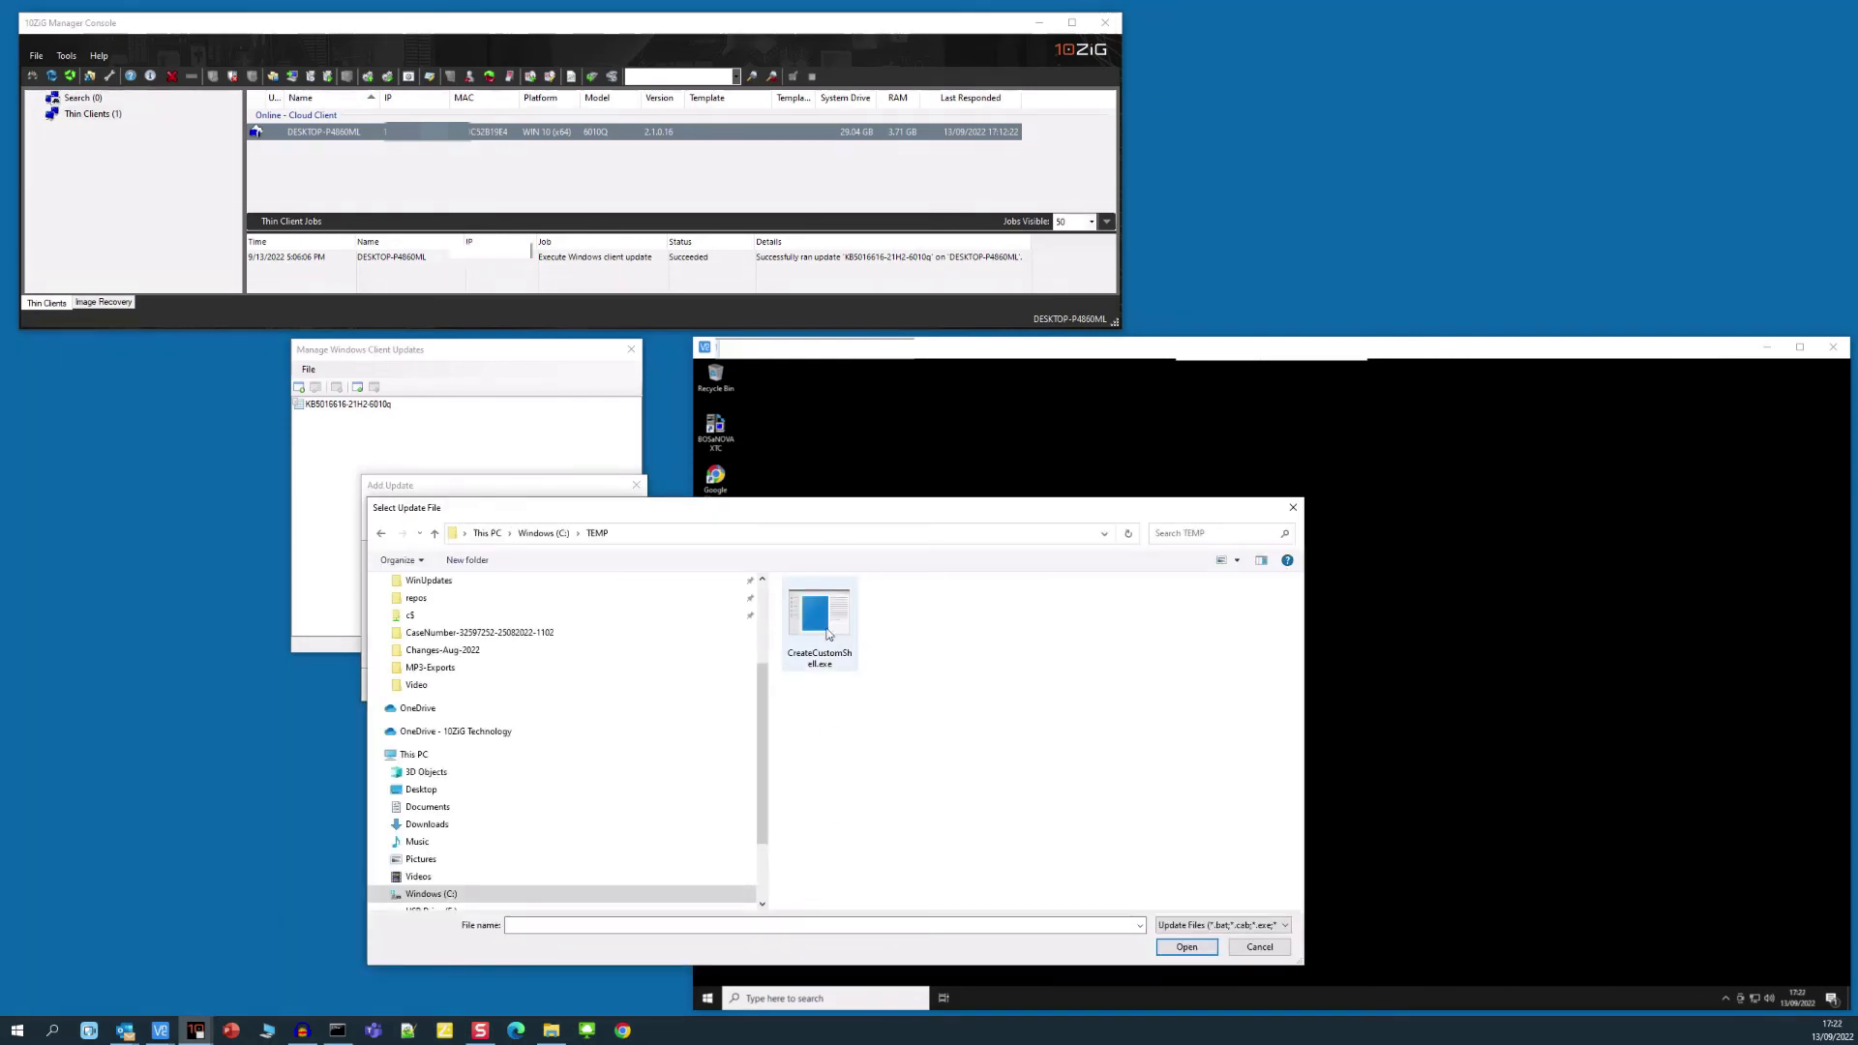
pyautogui.click(827, 634)
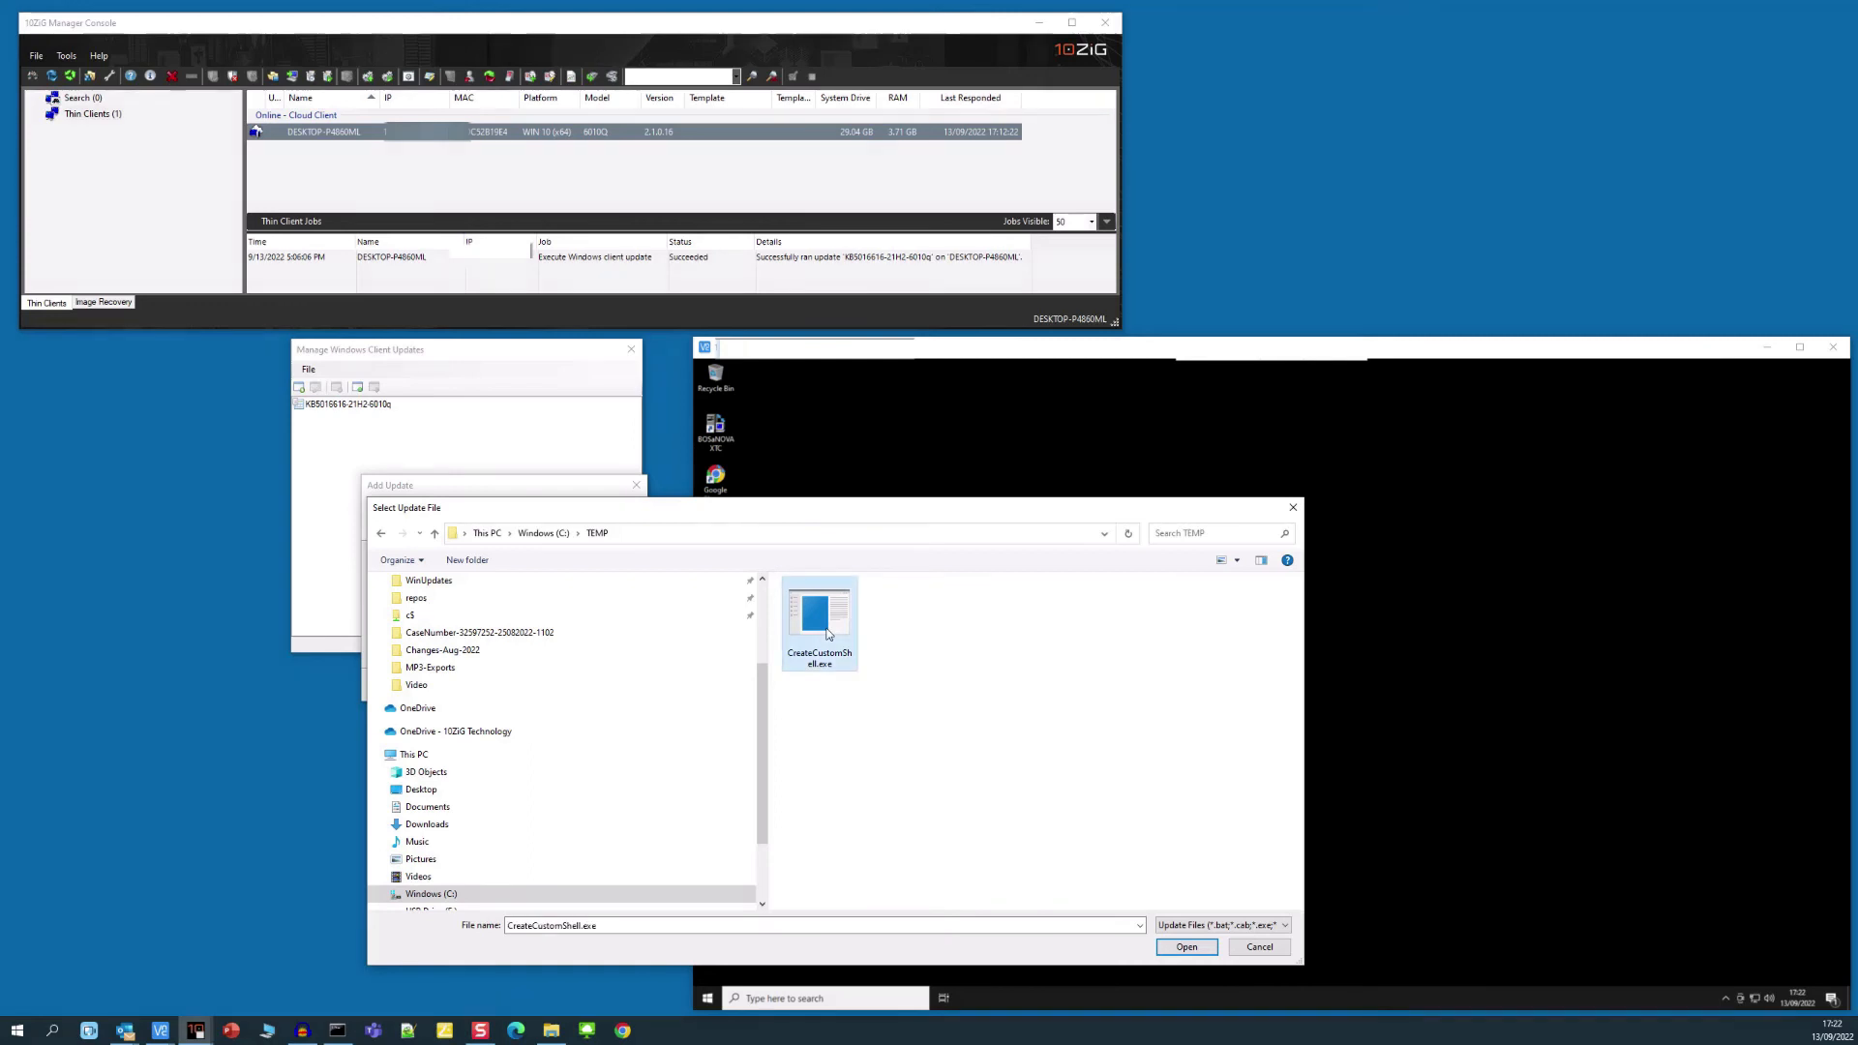
pyautogui.click(1203, 948)
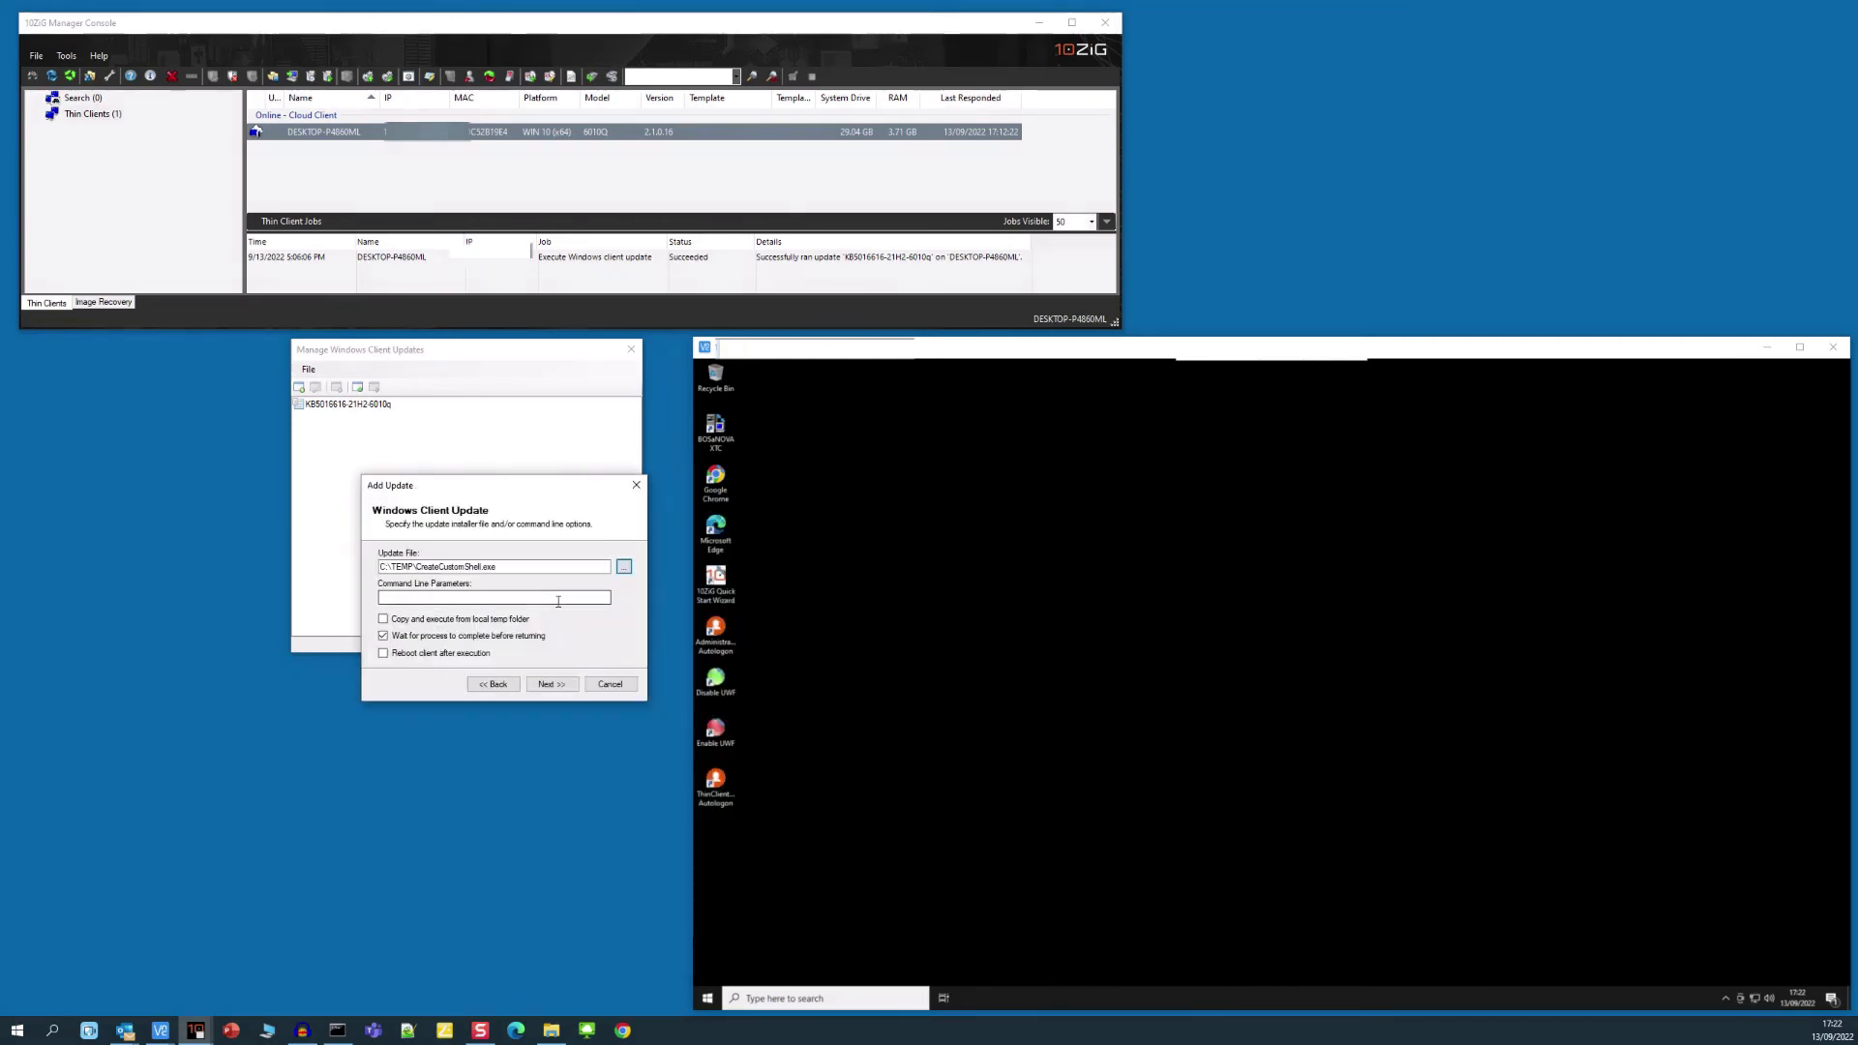
# Step: Set the command line parameters to CreateCustomShell.exe and enable copying and executing from the local temp folder
pyautogui.click(508, 566)
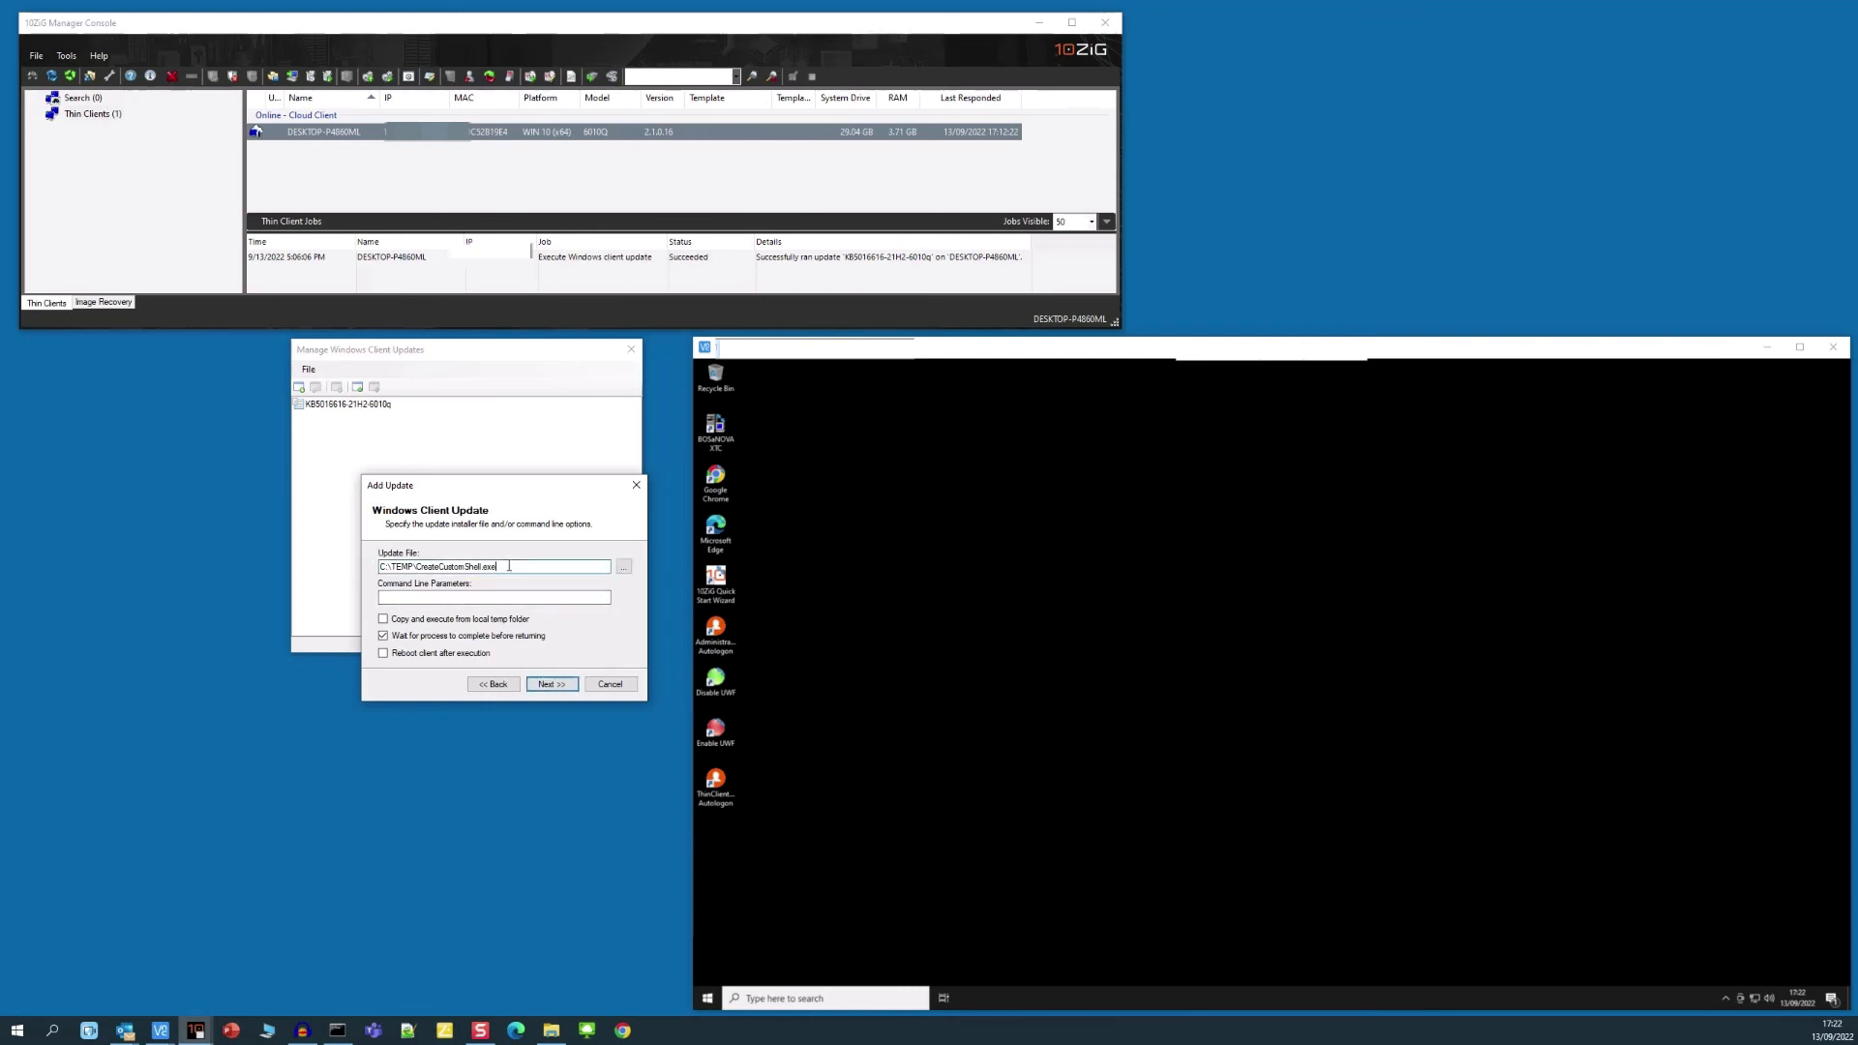
pyautogui.hotkey('shift', 'Left')
pyautogui.hotkey('shift', 'Left')
pyautogui.hotkey('shift', 'Left')
pyautogui.hotkey('shift', 'Left')
pyautogui.hotkey('shift', 'Left')
pyautogui.hotkey('shift', 'Left')
pyautogui.hotkey('shift', 'Left')
pyautogui.hotkey('shift', 'Left')
pyautogui.hotkey('shift', 'Left')
pyautogui.hotkey('shift', 'Left')
pyautogui.hotkey('shift', 'Left')
pyautogui.hotkey('shift', 'Left')
pyautogui.hotkey('shift', 'Left')
pyautogui.hotkey('shift', 'Left')
pyautogui.hotkey('shift', 'Left')
pyautogui.hotkey('shift', 'Left')
pyautogui.hotkey('shift', 'Left')
pyautogui.hotkey('shift', 'Left')
pyautogui.hotkey('shift', 'Left')
pyautogui.click(488, 597)
pyautogui.write('CreateCustomShell.exe')
pyautogui.click(383, 619)
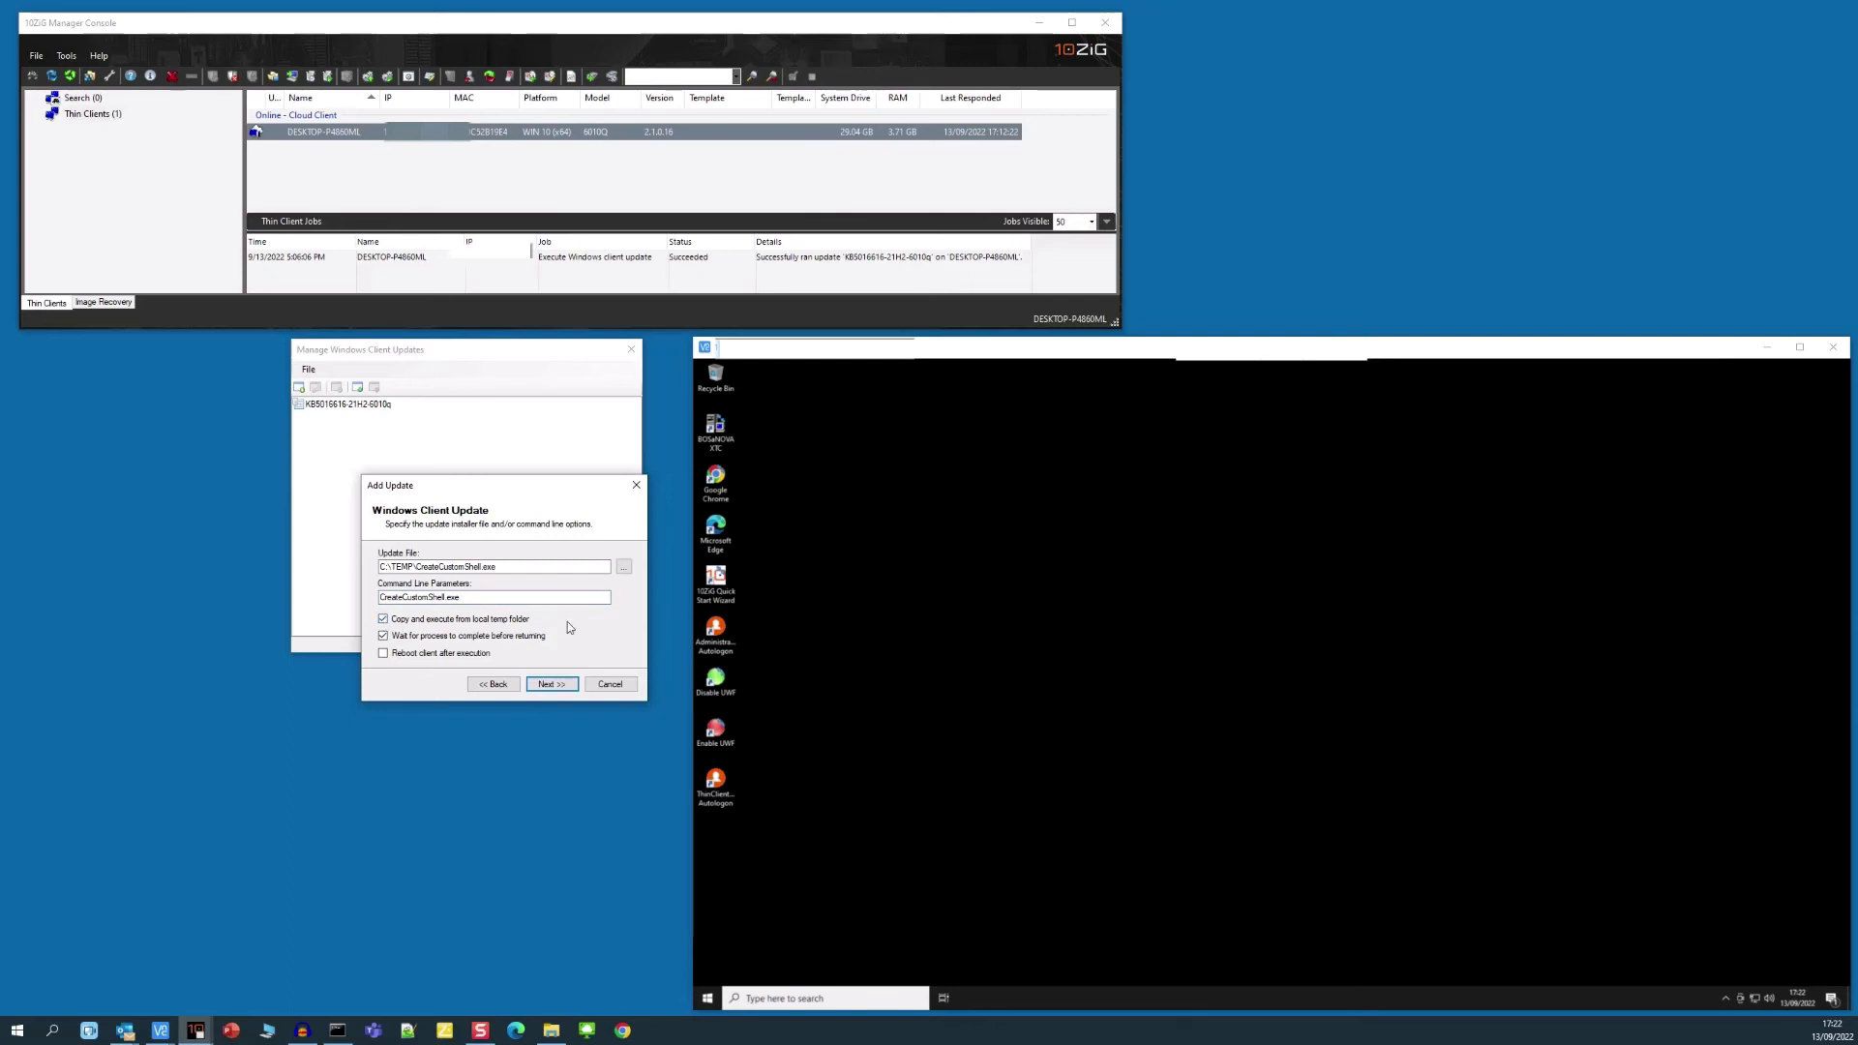
# Step: Keep execution as the local system account, disable EWF/UWF before and enable it after execution, and finish adding the update
pyautogui.click(575, 687)
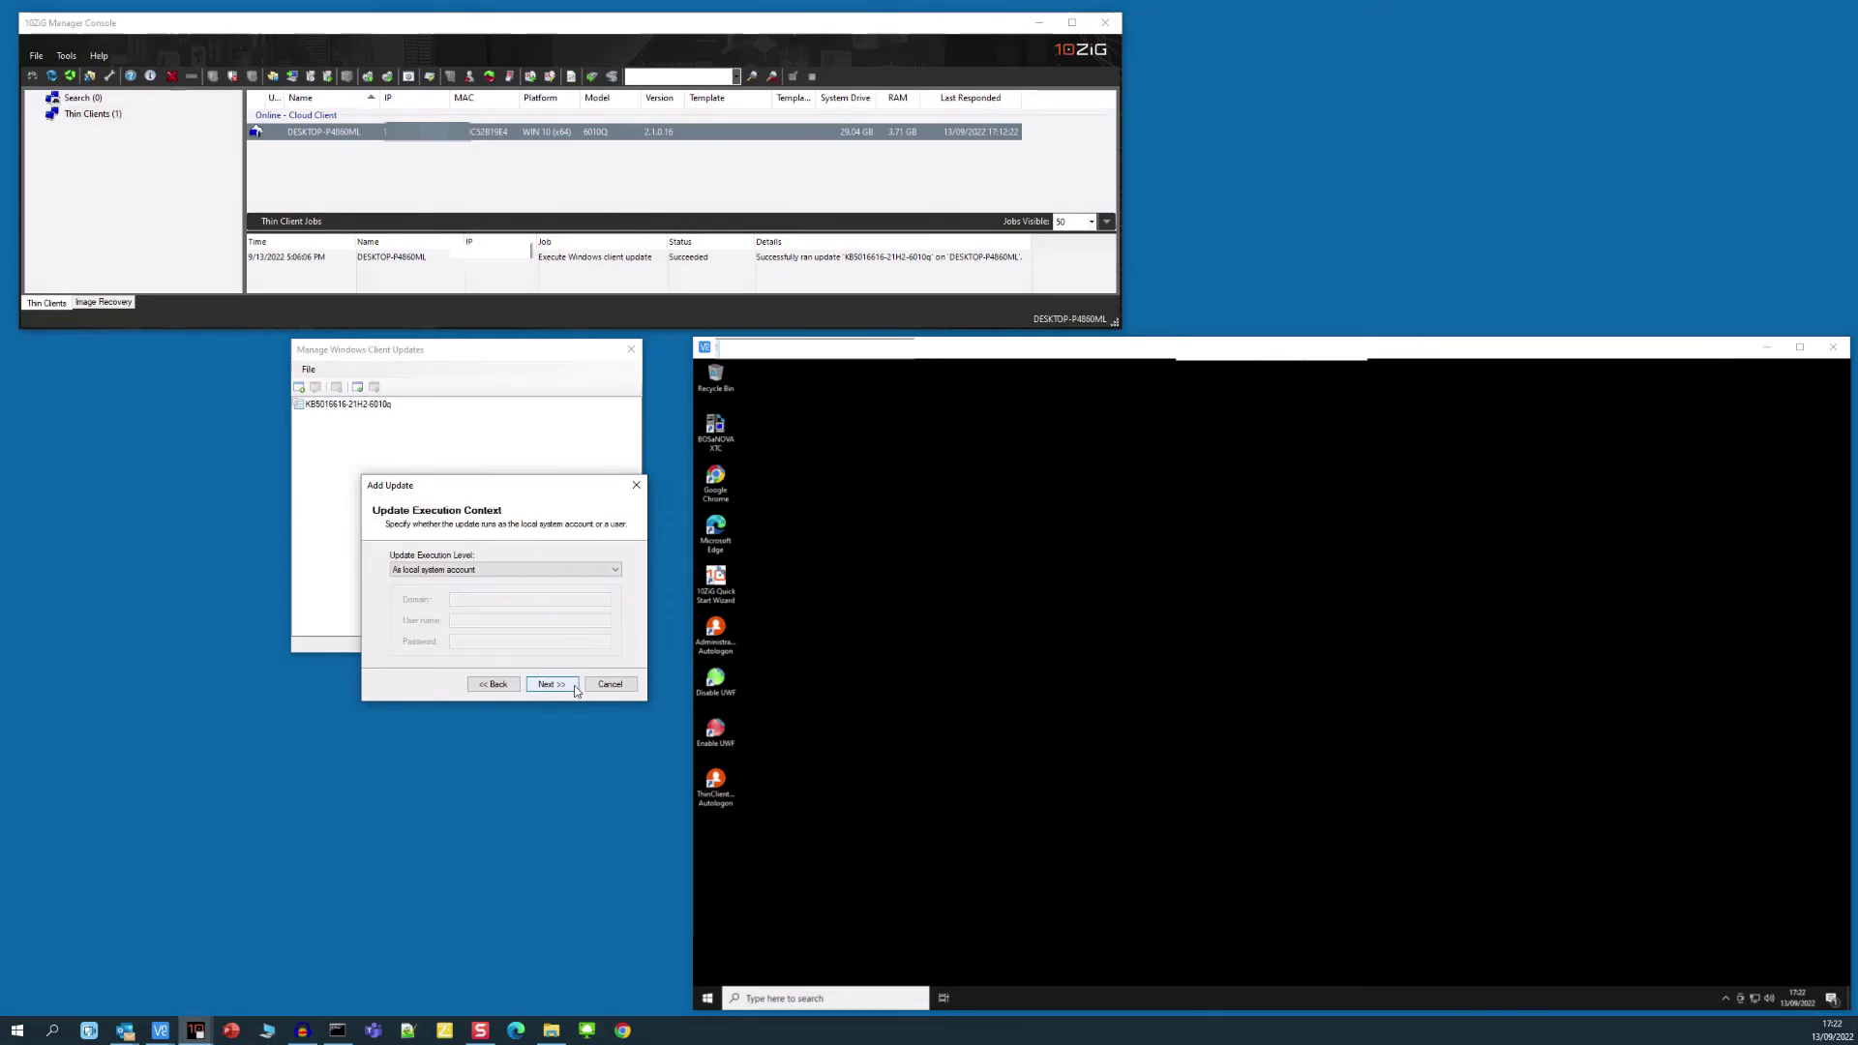
pyautogui.click(574, 687)
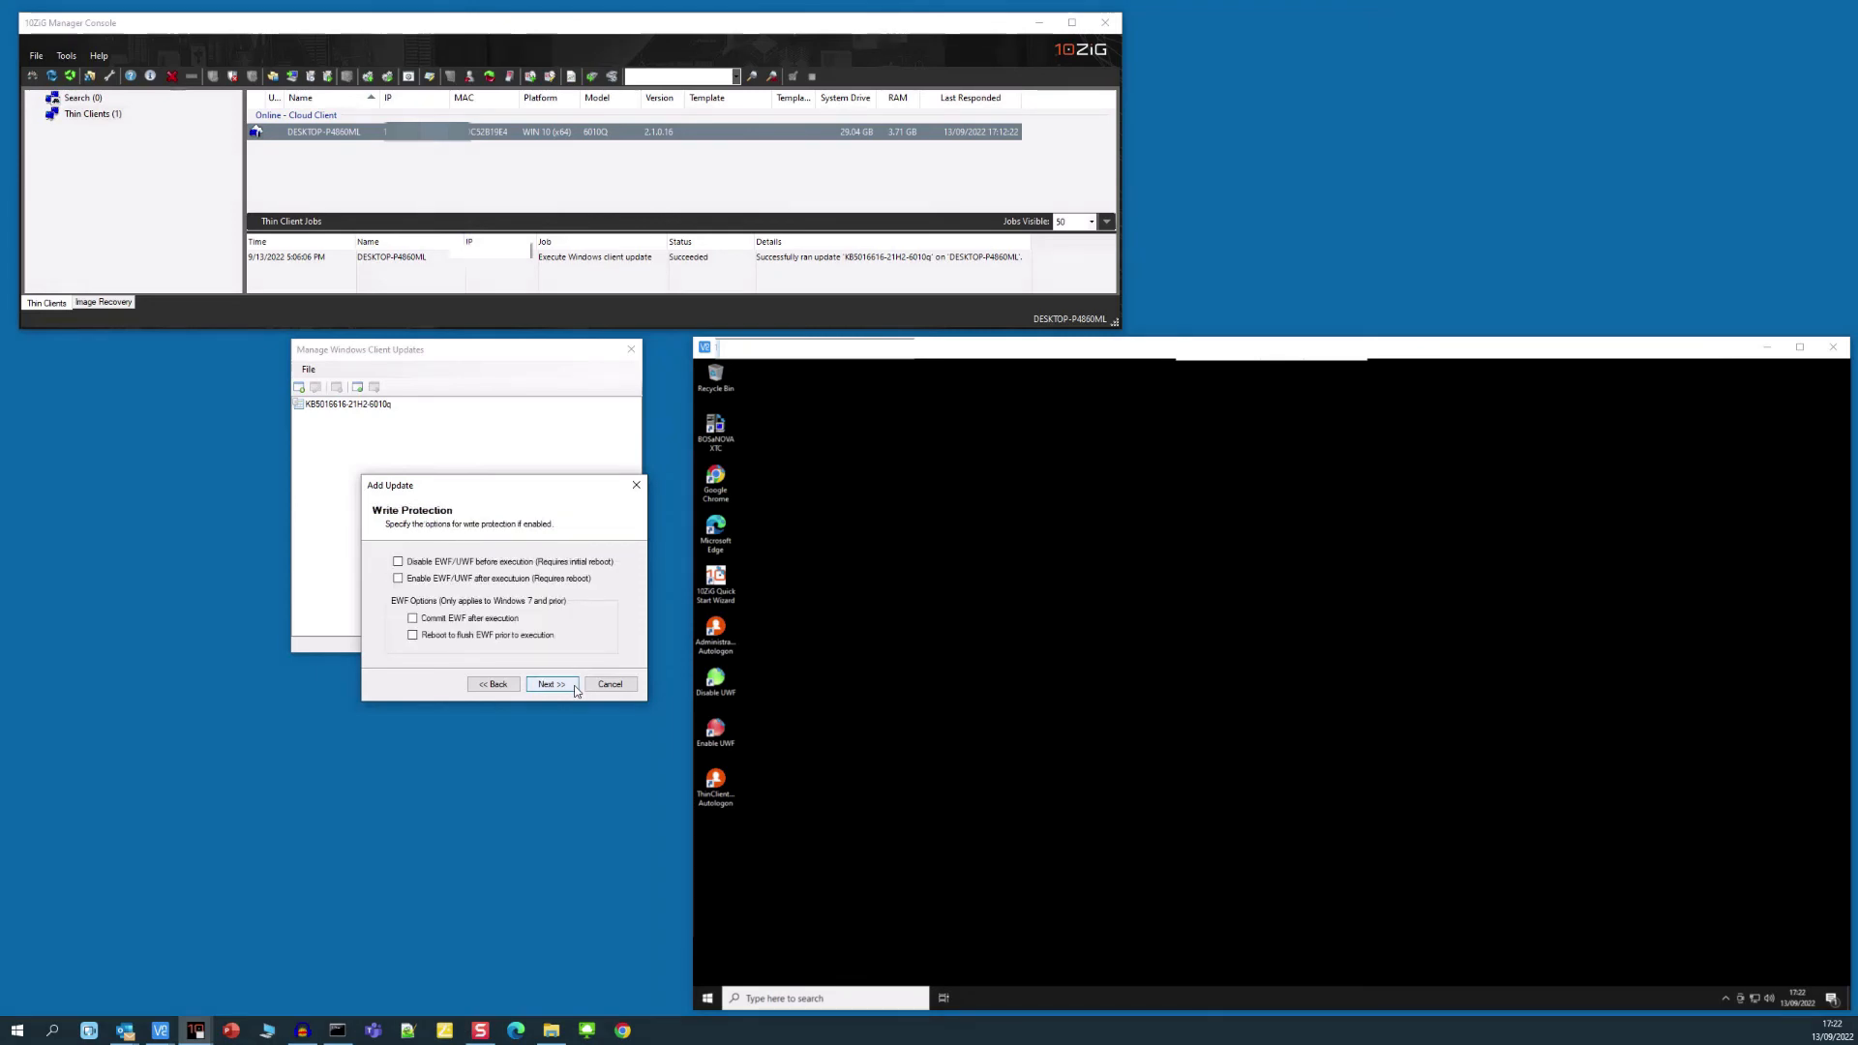
pyautogui.click(398, 564)
pyautogui.click(398, 579)
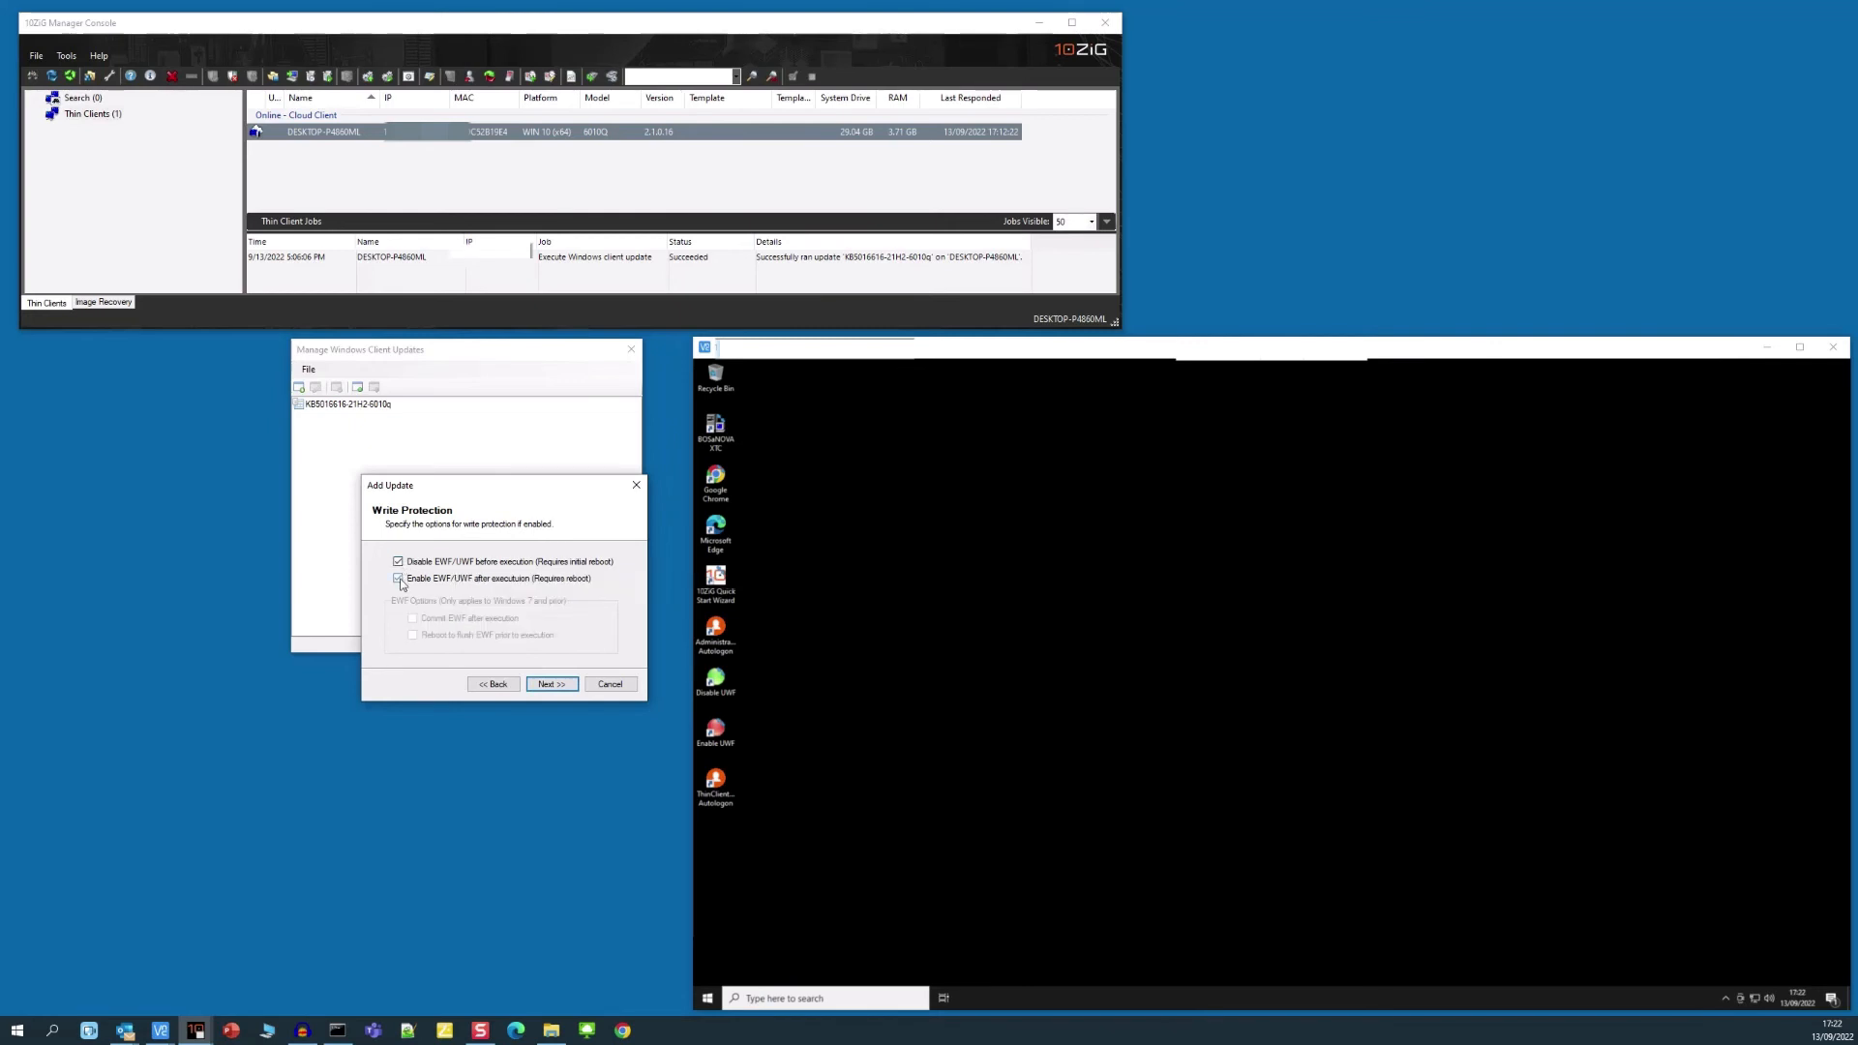
pyautogui.click(570, 687)
pyautogui.click(552, 684)
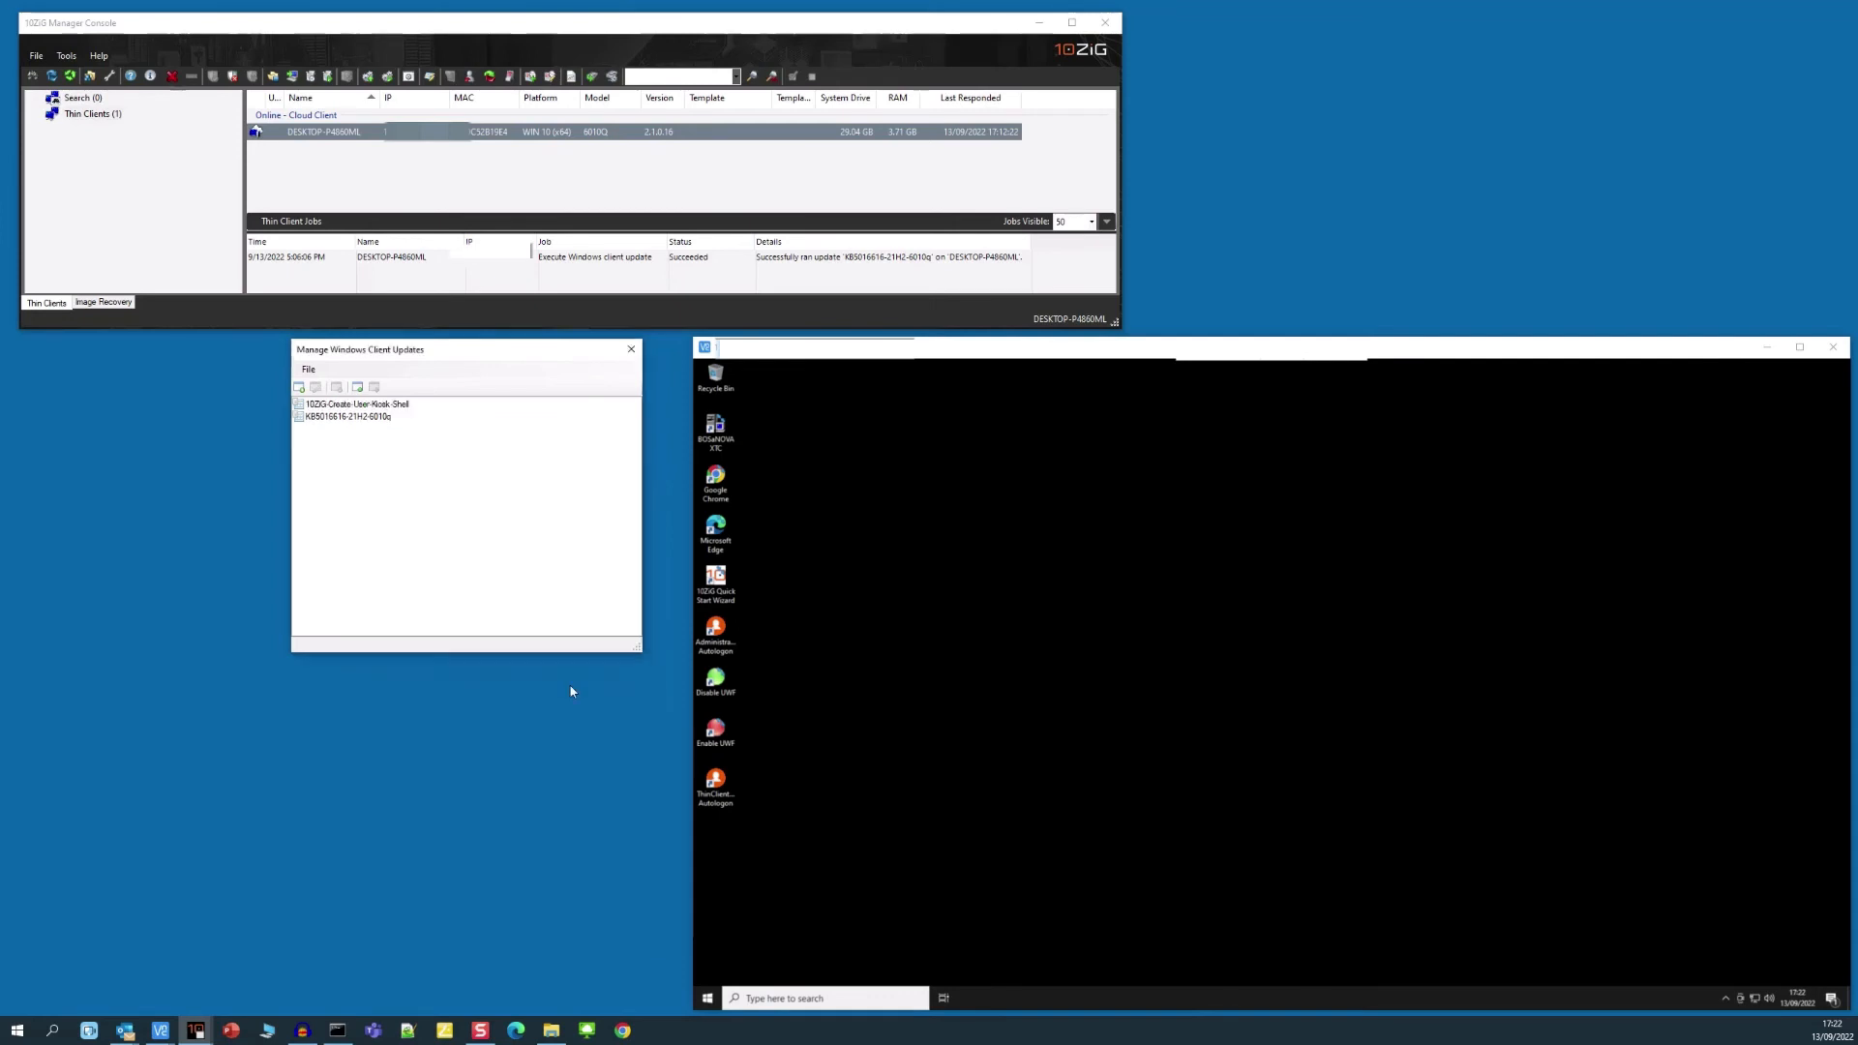
pyautogui.click(401, 407)
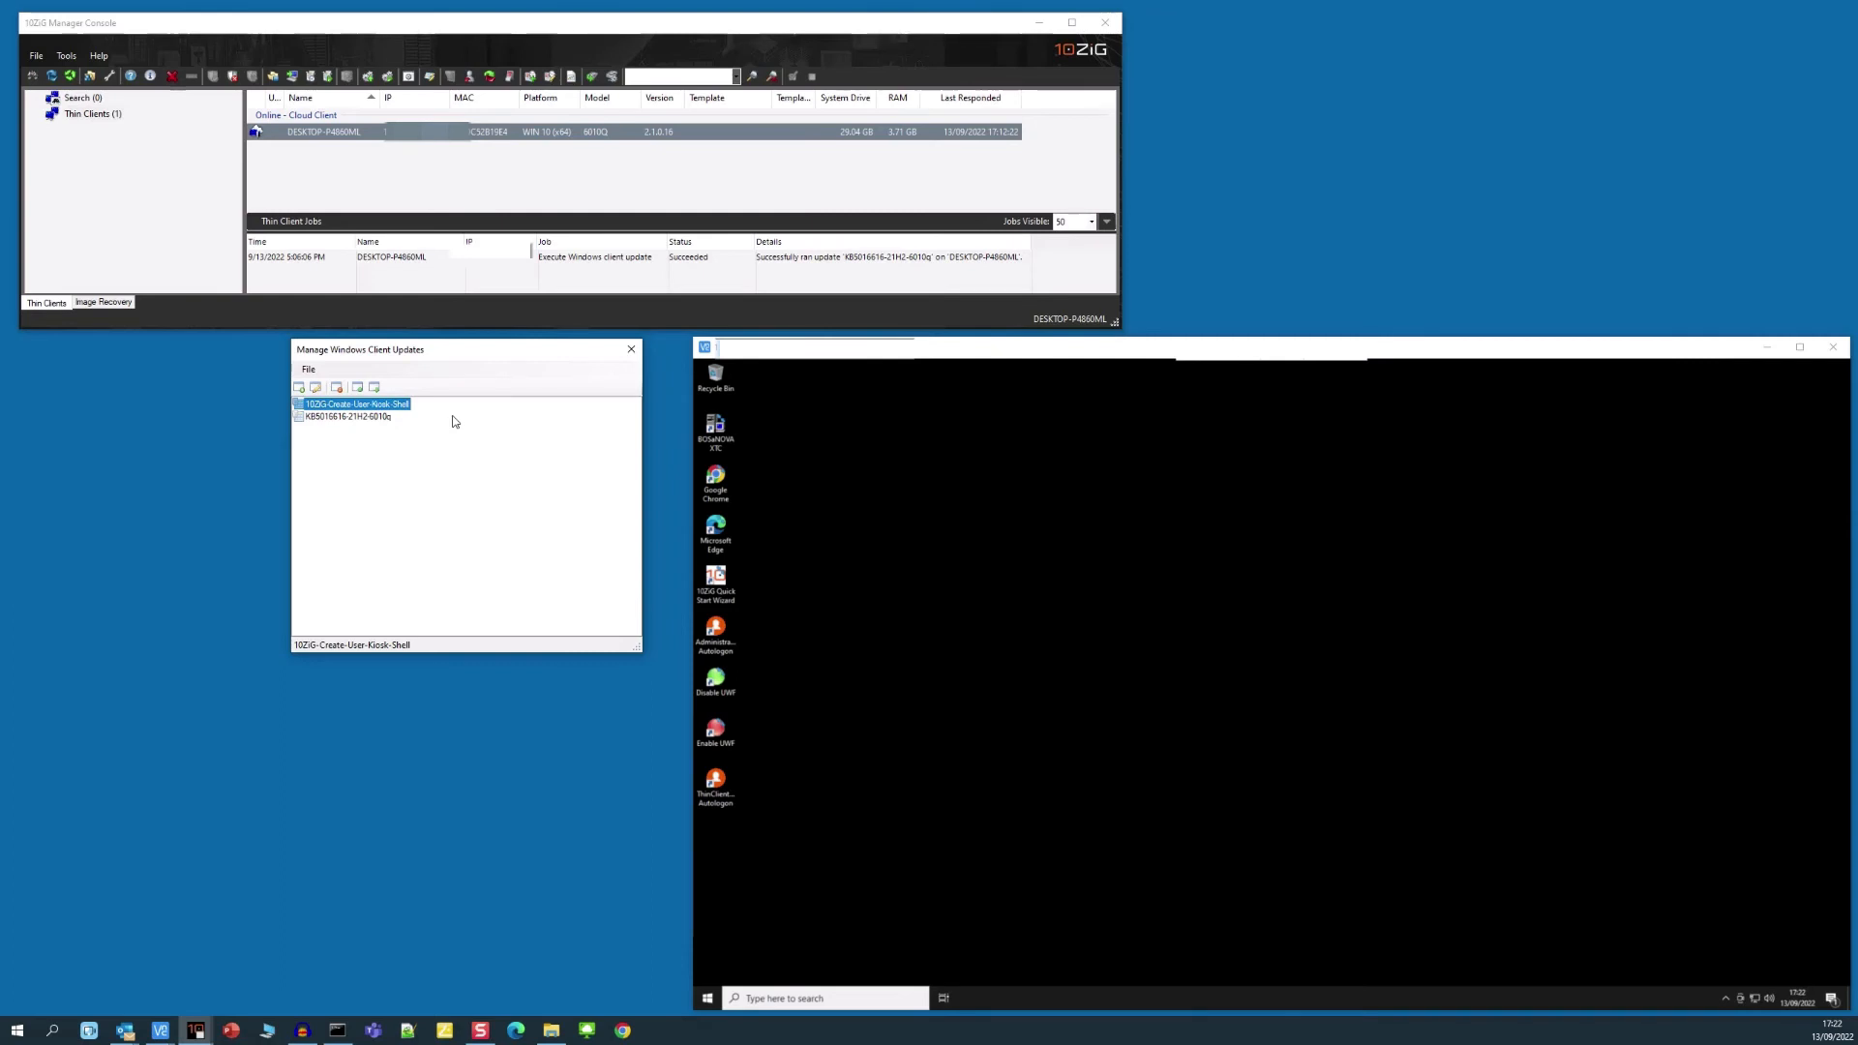
pyautogui.click(500, 485)
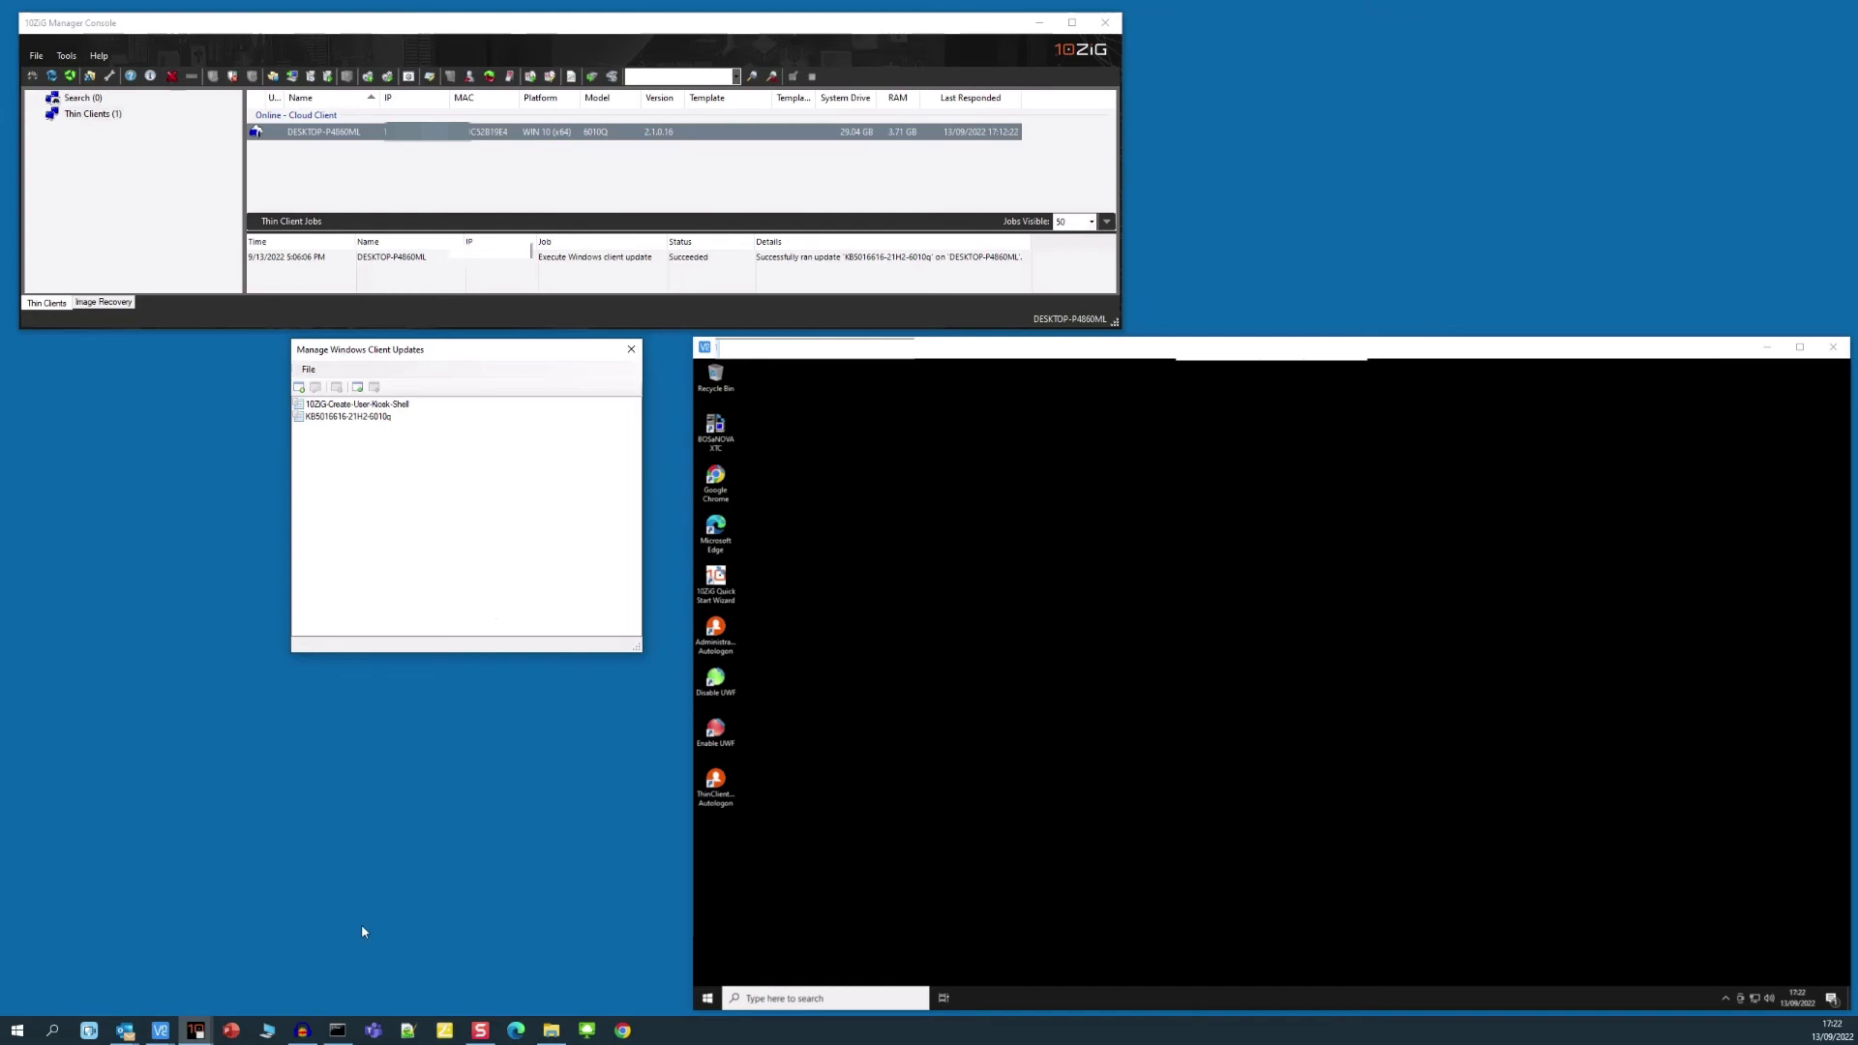
# Step: In Command Prompt, change to C:\ImageStore\WinUpdates\10ZiG-Create-User-Kiosk-Shell and list the folder's contents
pyautogui.click(346, 1033)
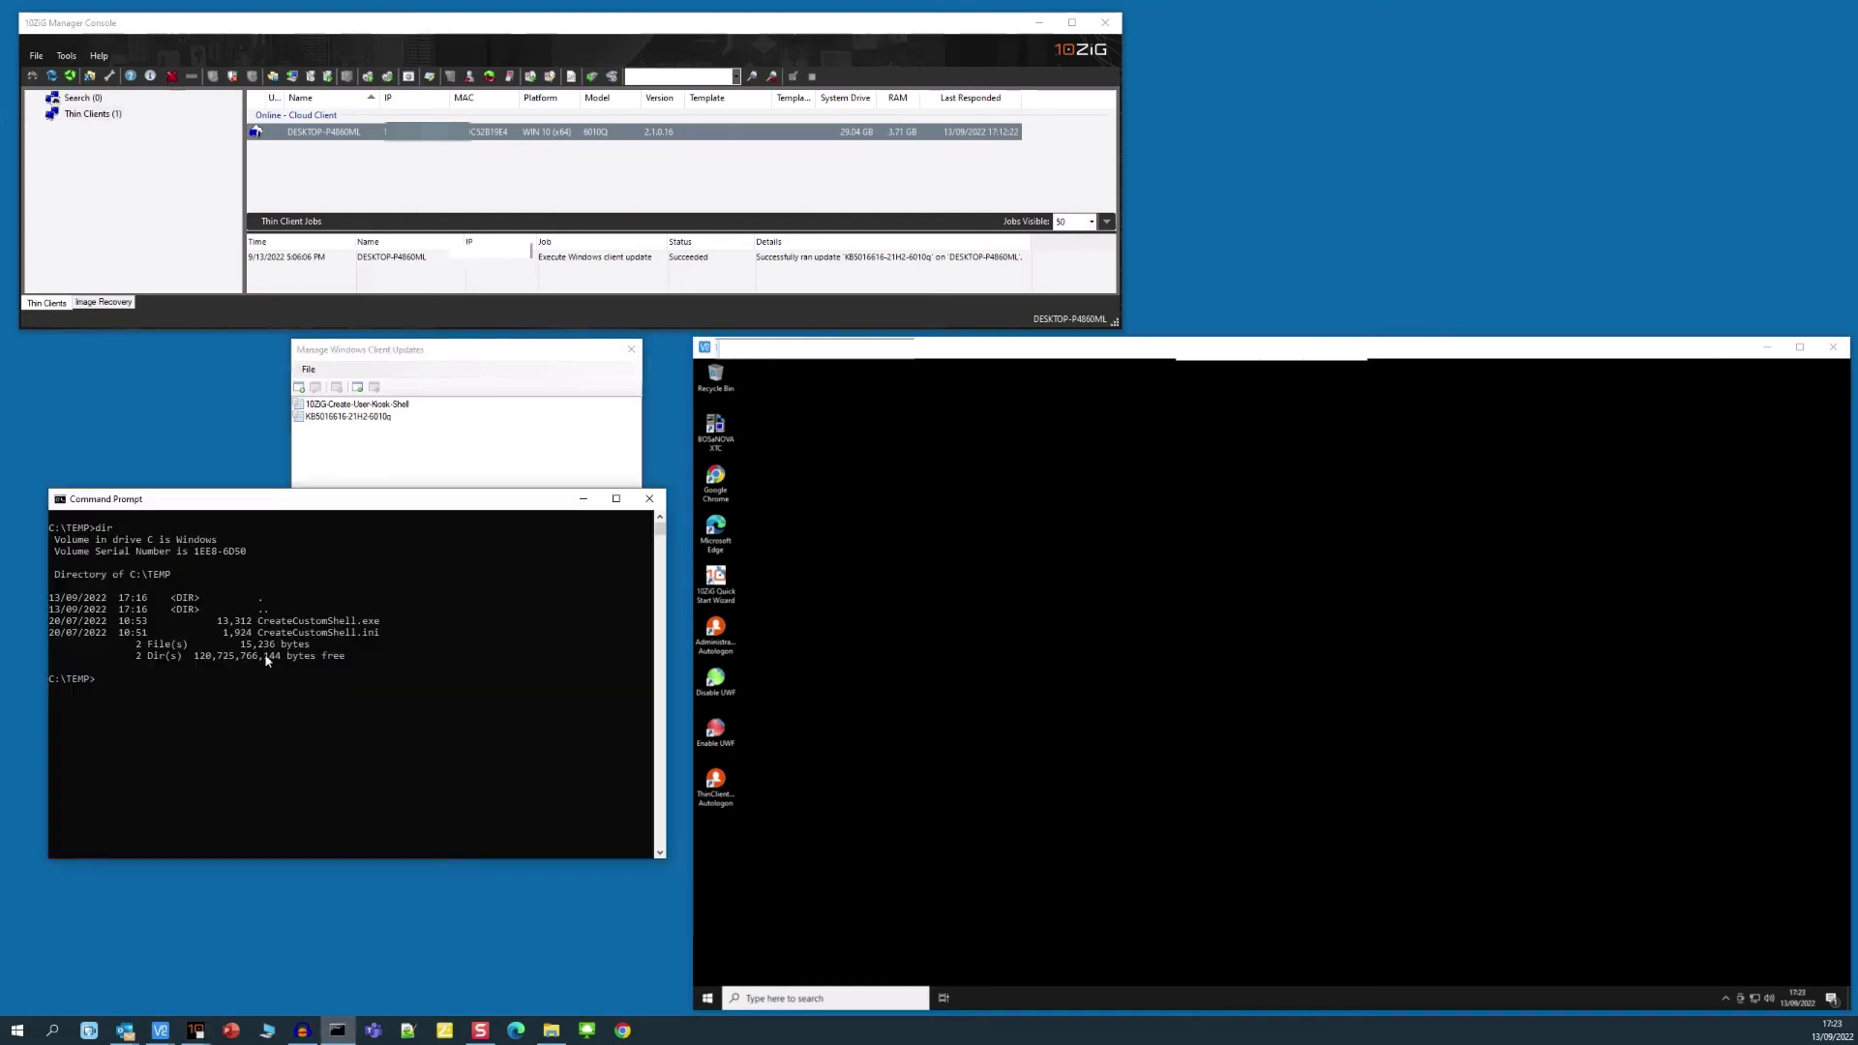
pyautogui.write('cd\\')
pyautogui.press('Return')
pyautogui.write('cd ImageStore\\WinUpdates')
pyautogui.press('Return')
pyautogui.write('cd 10ZiG-Create-User-Kiosk-Shell')
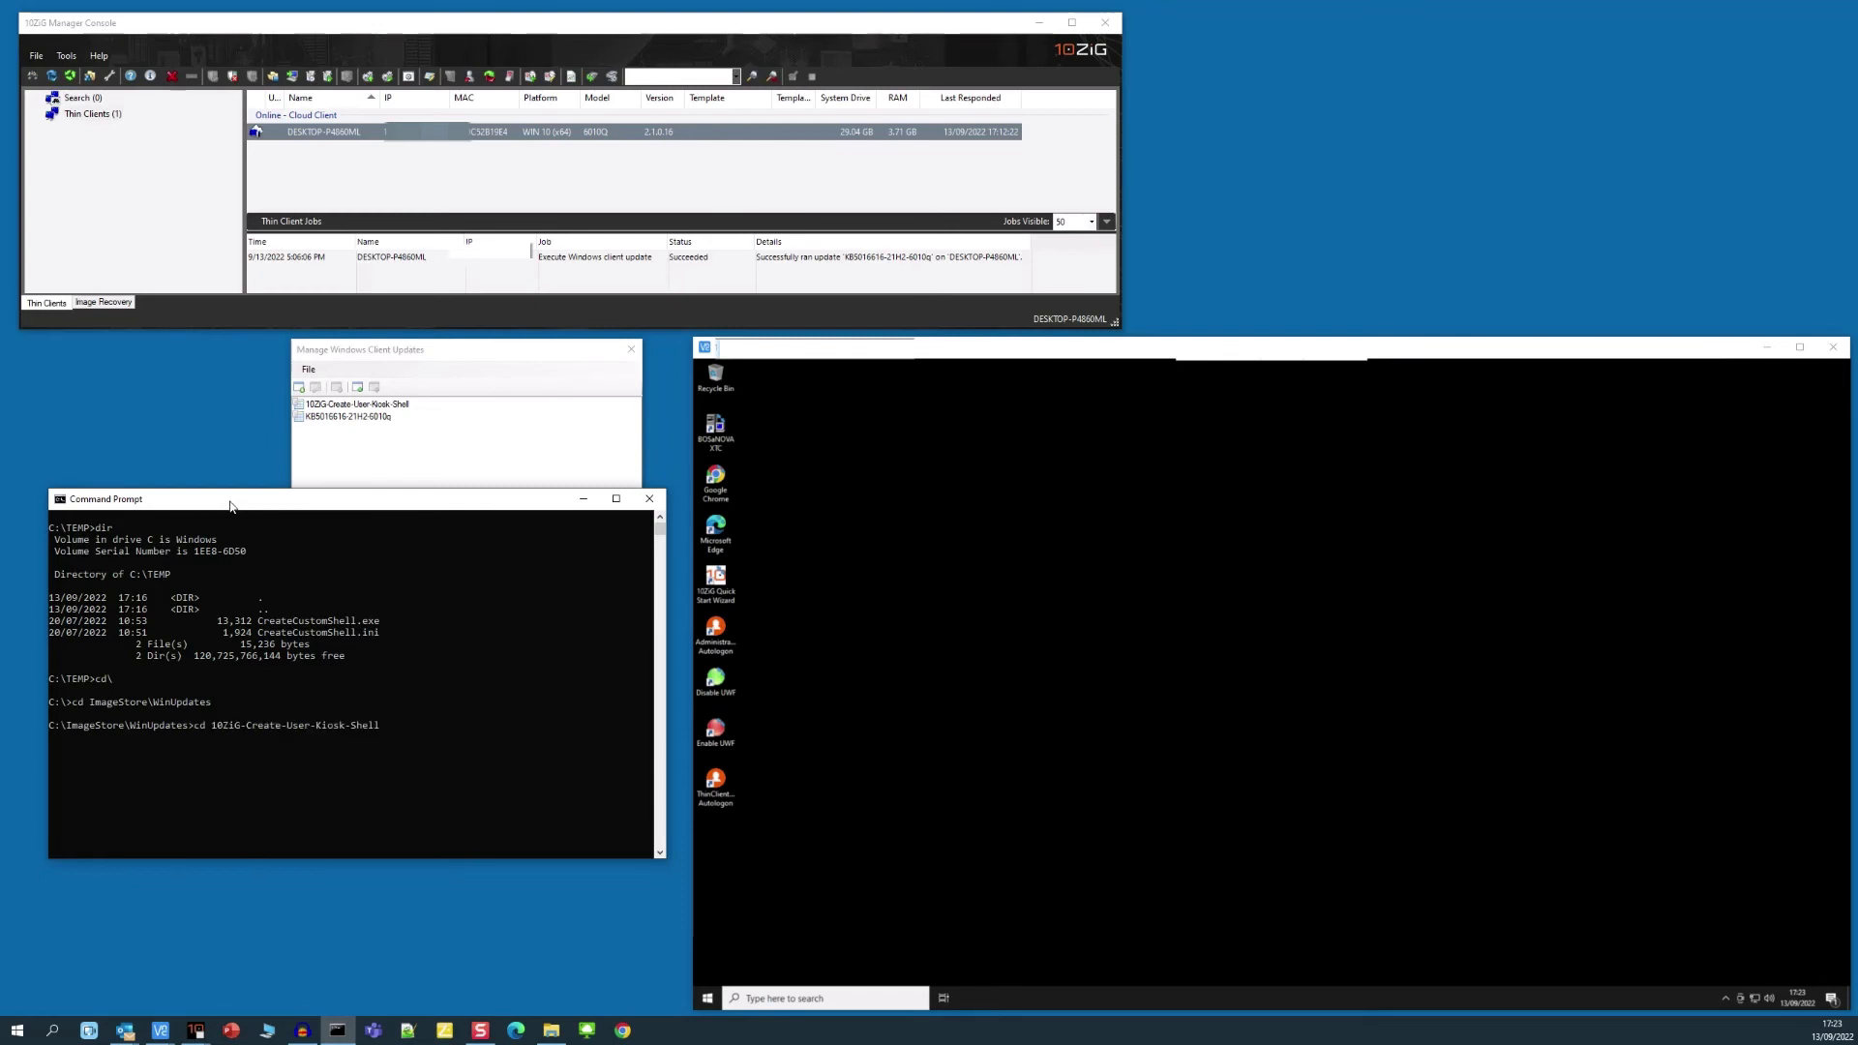
pyautogui.press('Return')
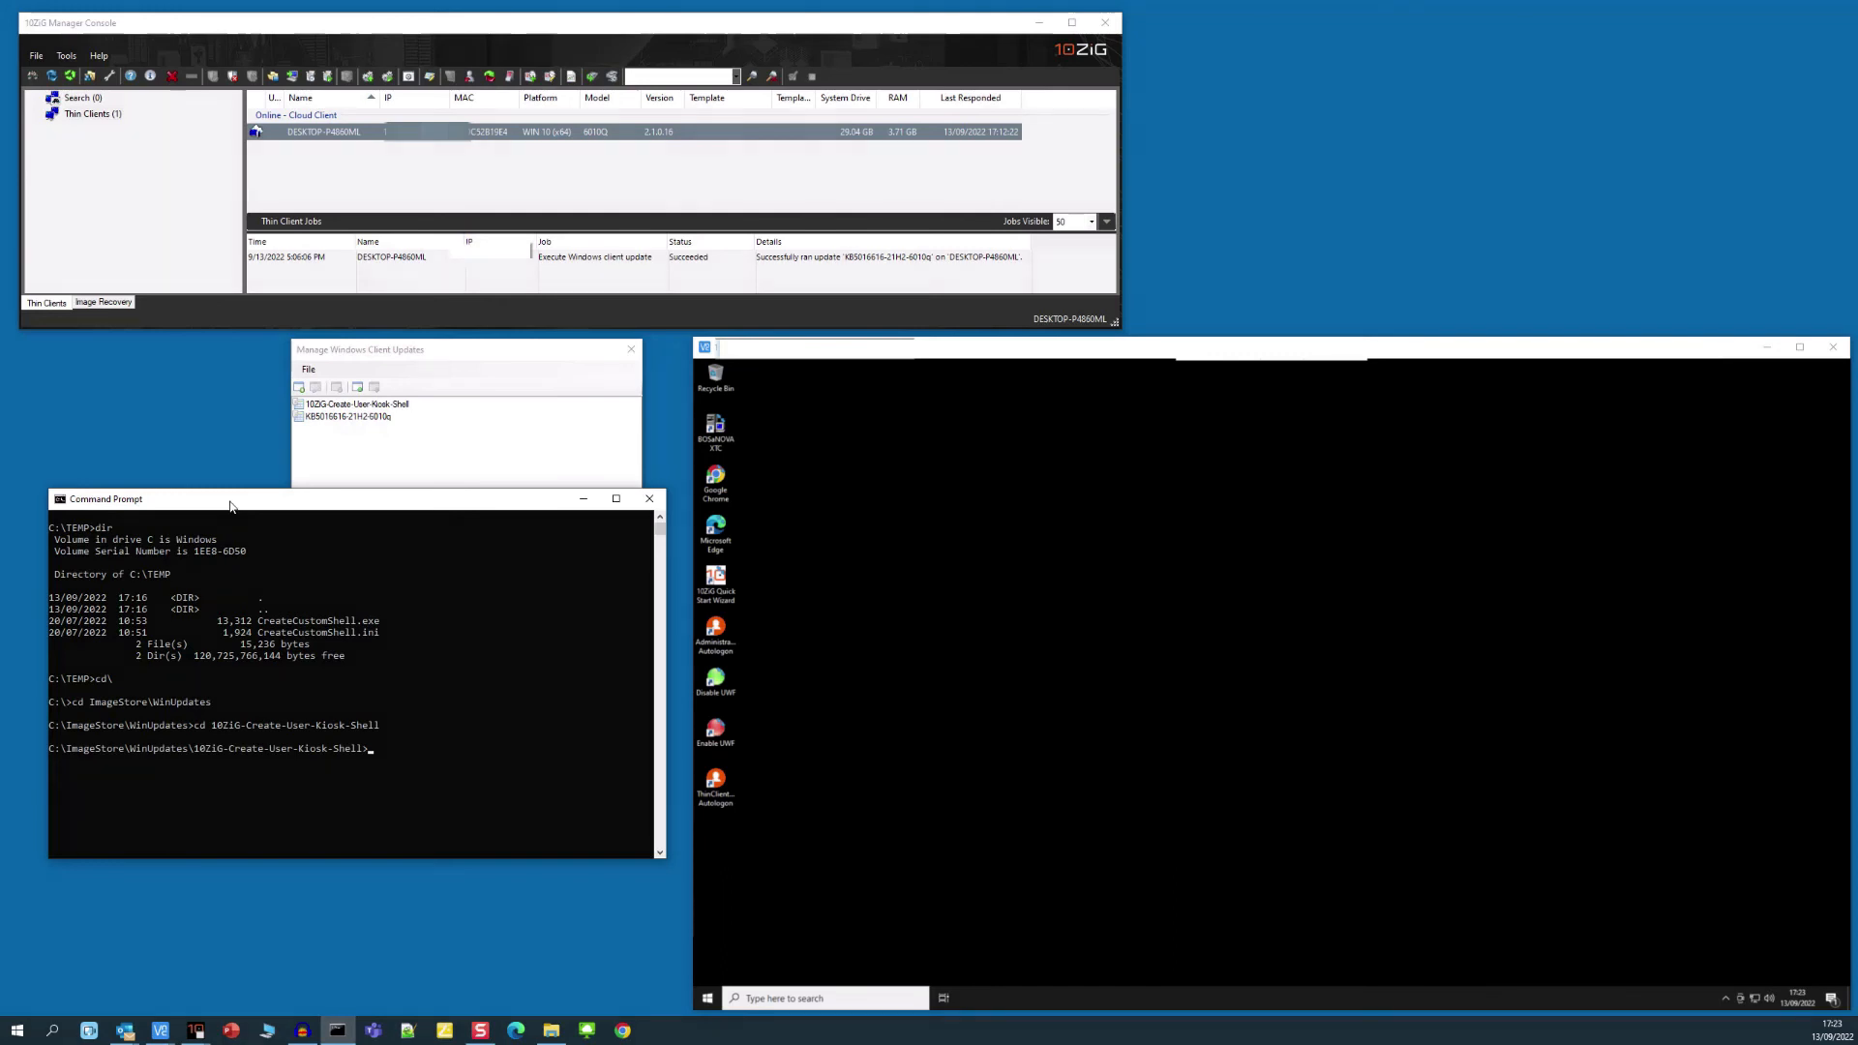
pyautogui.write('dir')
pyautogui.press('Return')
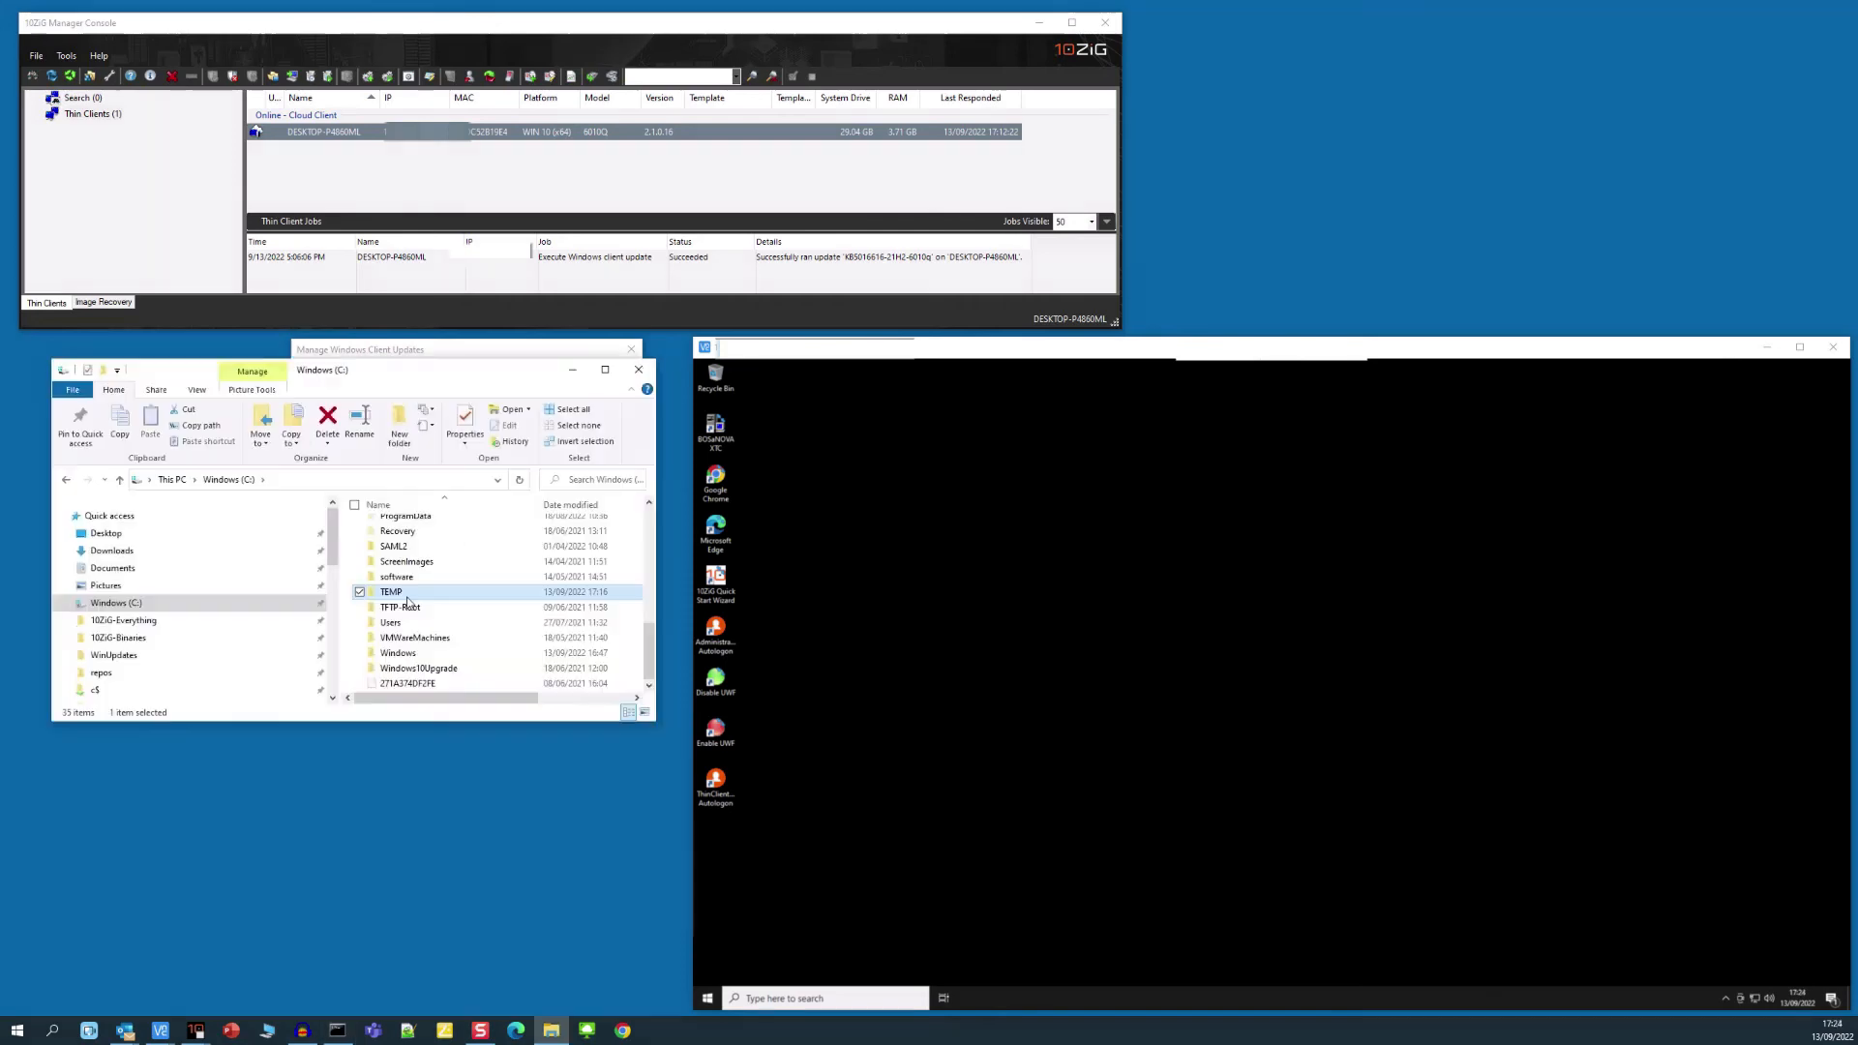
# Step: In File Explorer, copy CreateCustomShell.ini from C:\TEMP into the 10ZiG-Create-User-Kiosk-Shell folder under ImageStore\WinUpdates
pyautogui.doubleClick(408, 594)
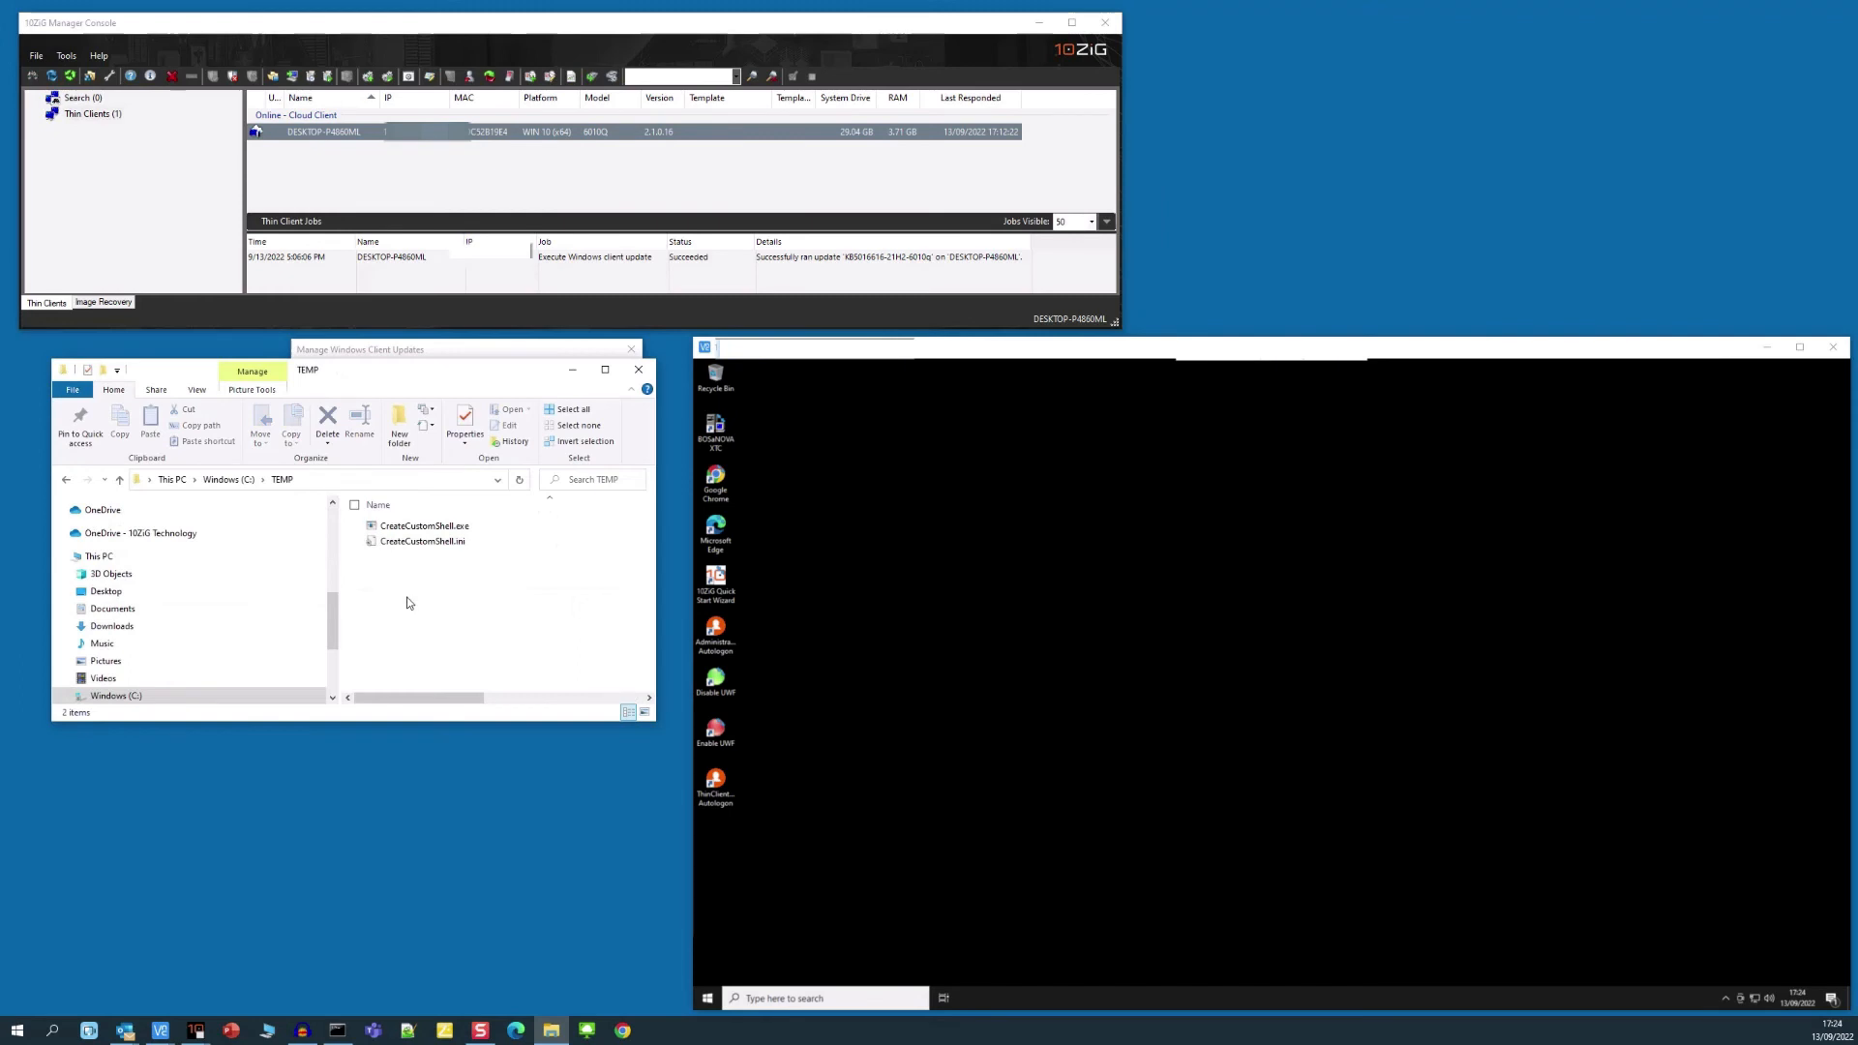
pyautogui.click(441, 544)
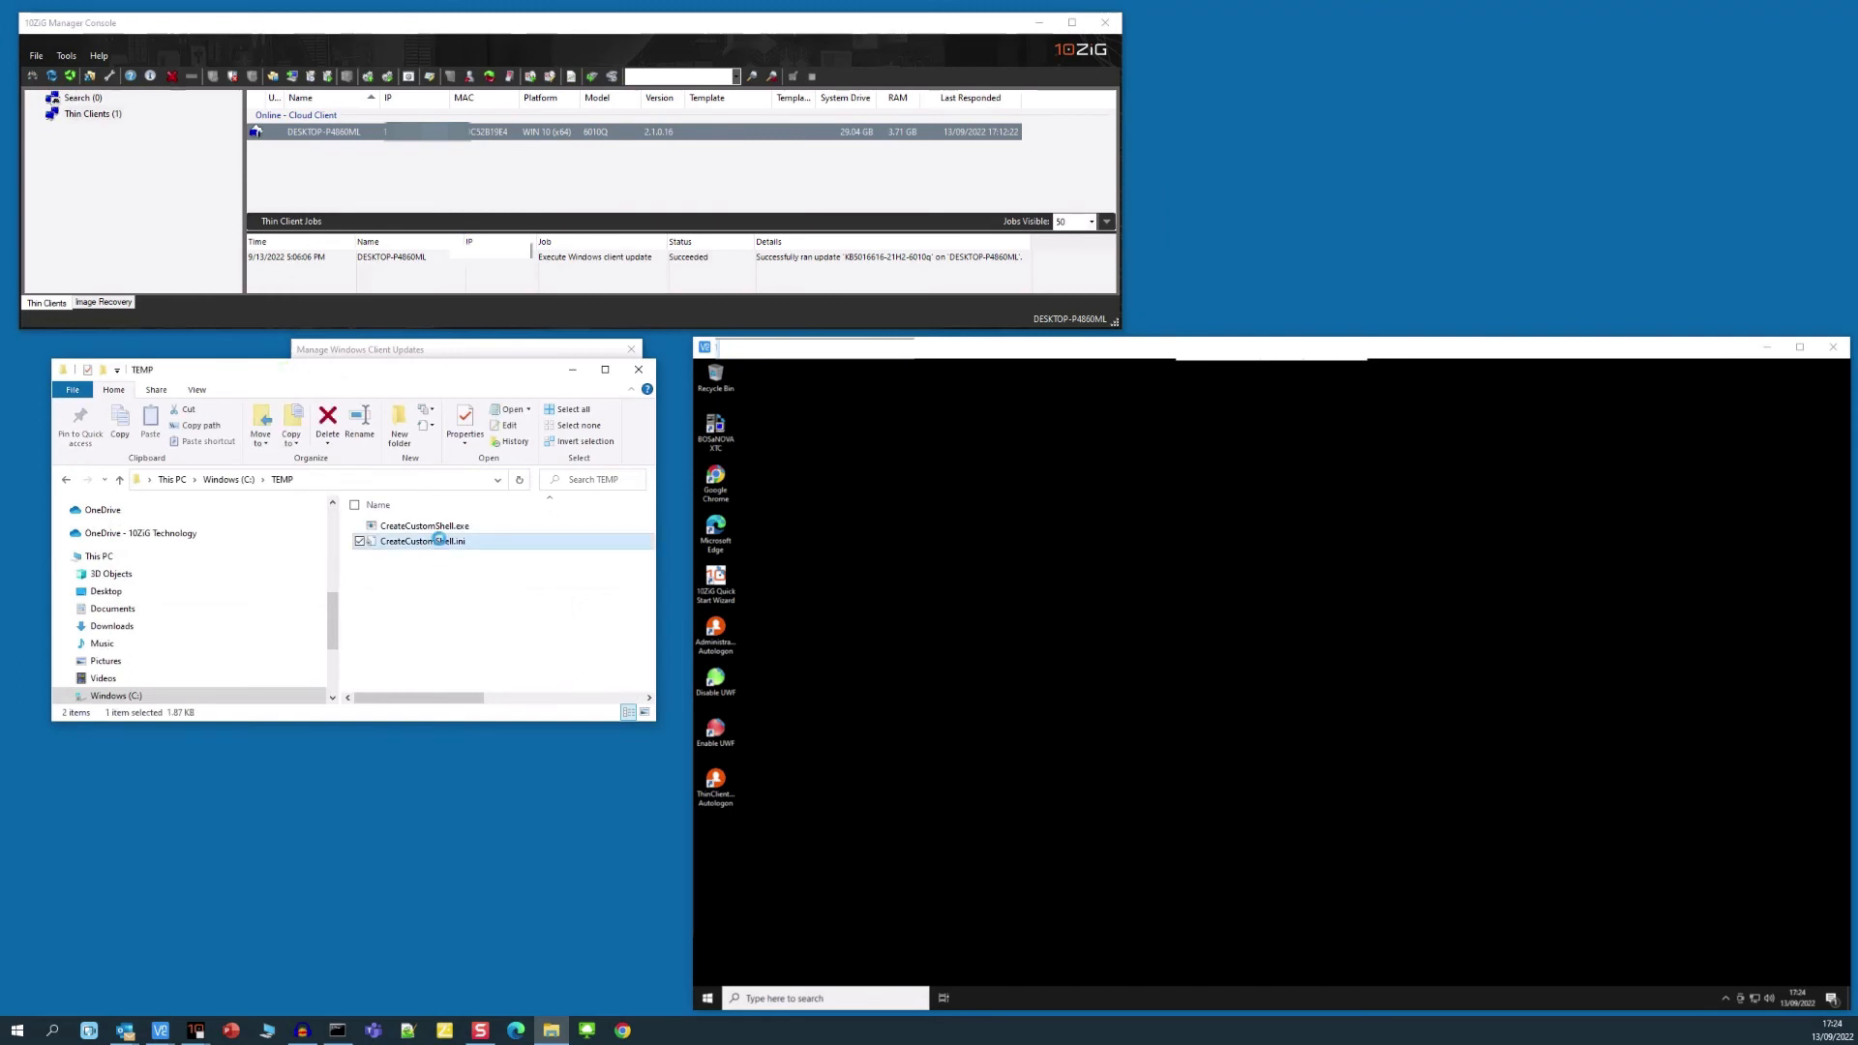
pyautogui.rightClick(440, 544)
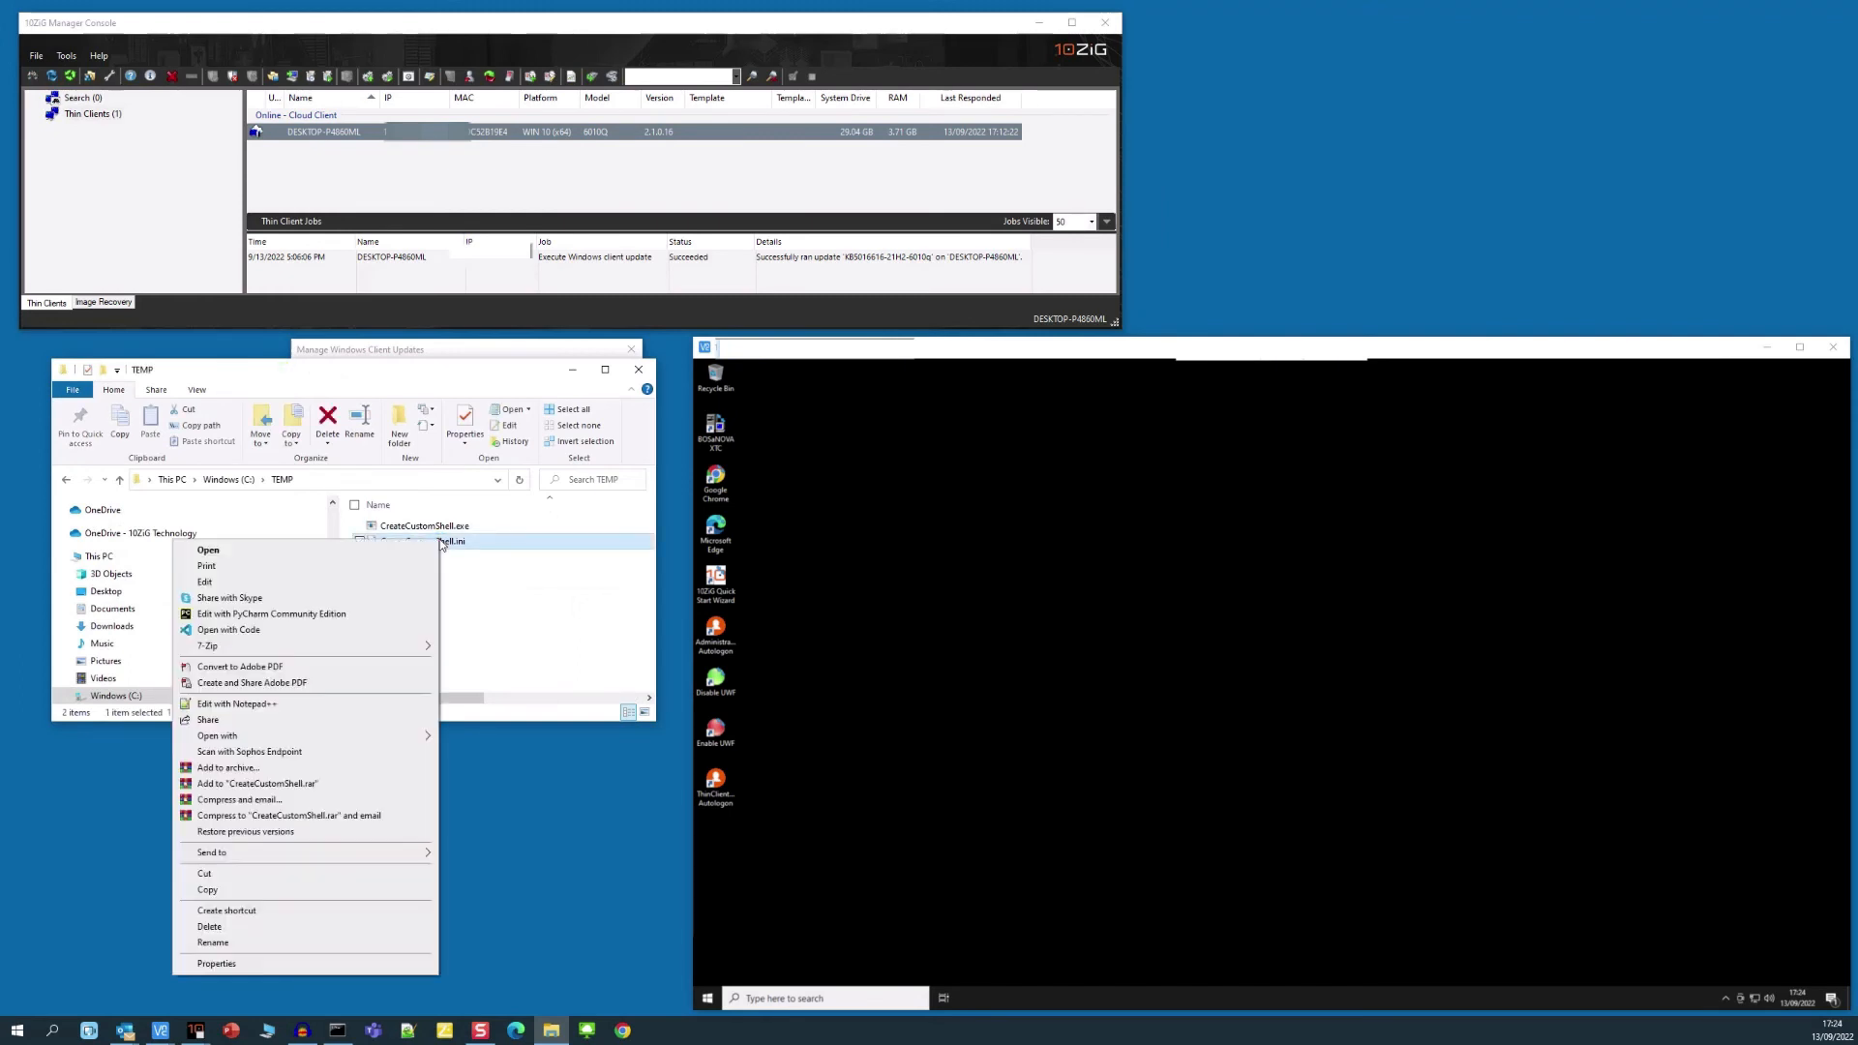
pyautogui.click(286, 889)
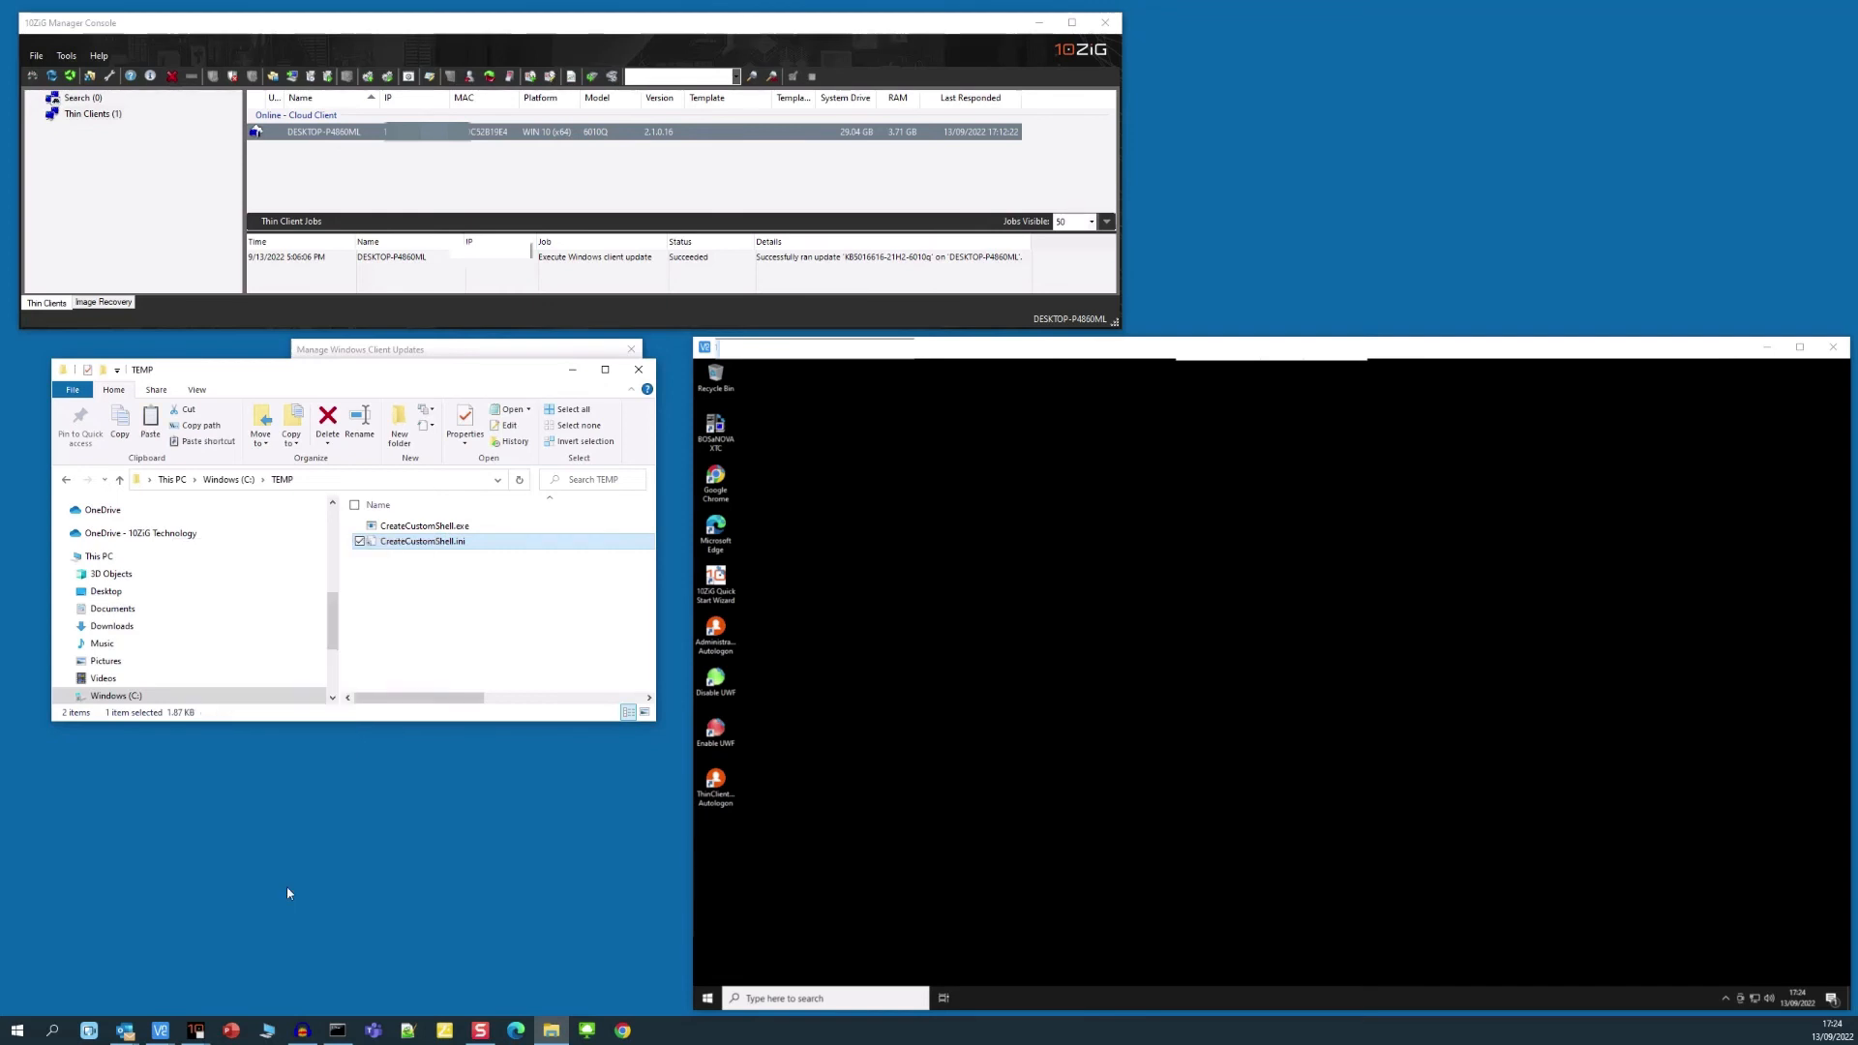
pyautogui.click(66, 481)
pyautogui.click(66, 481)
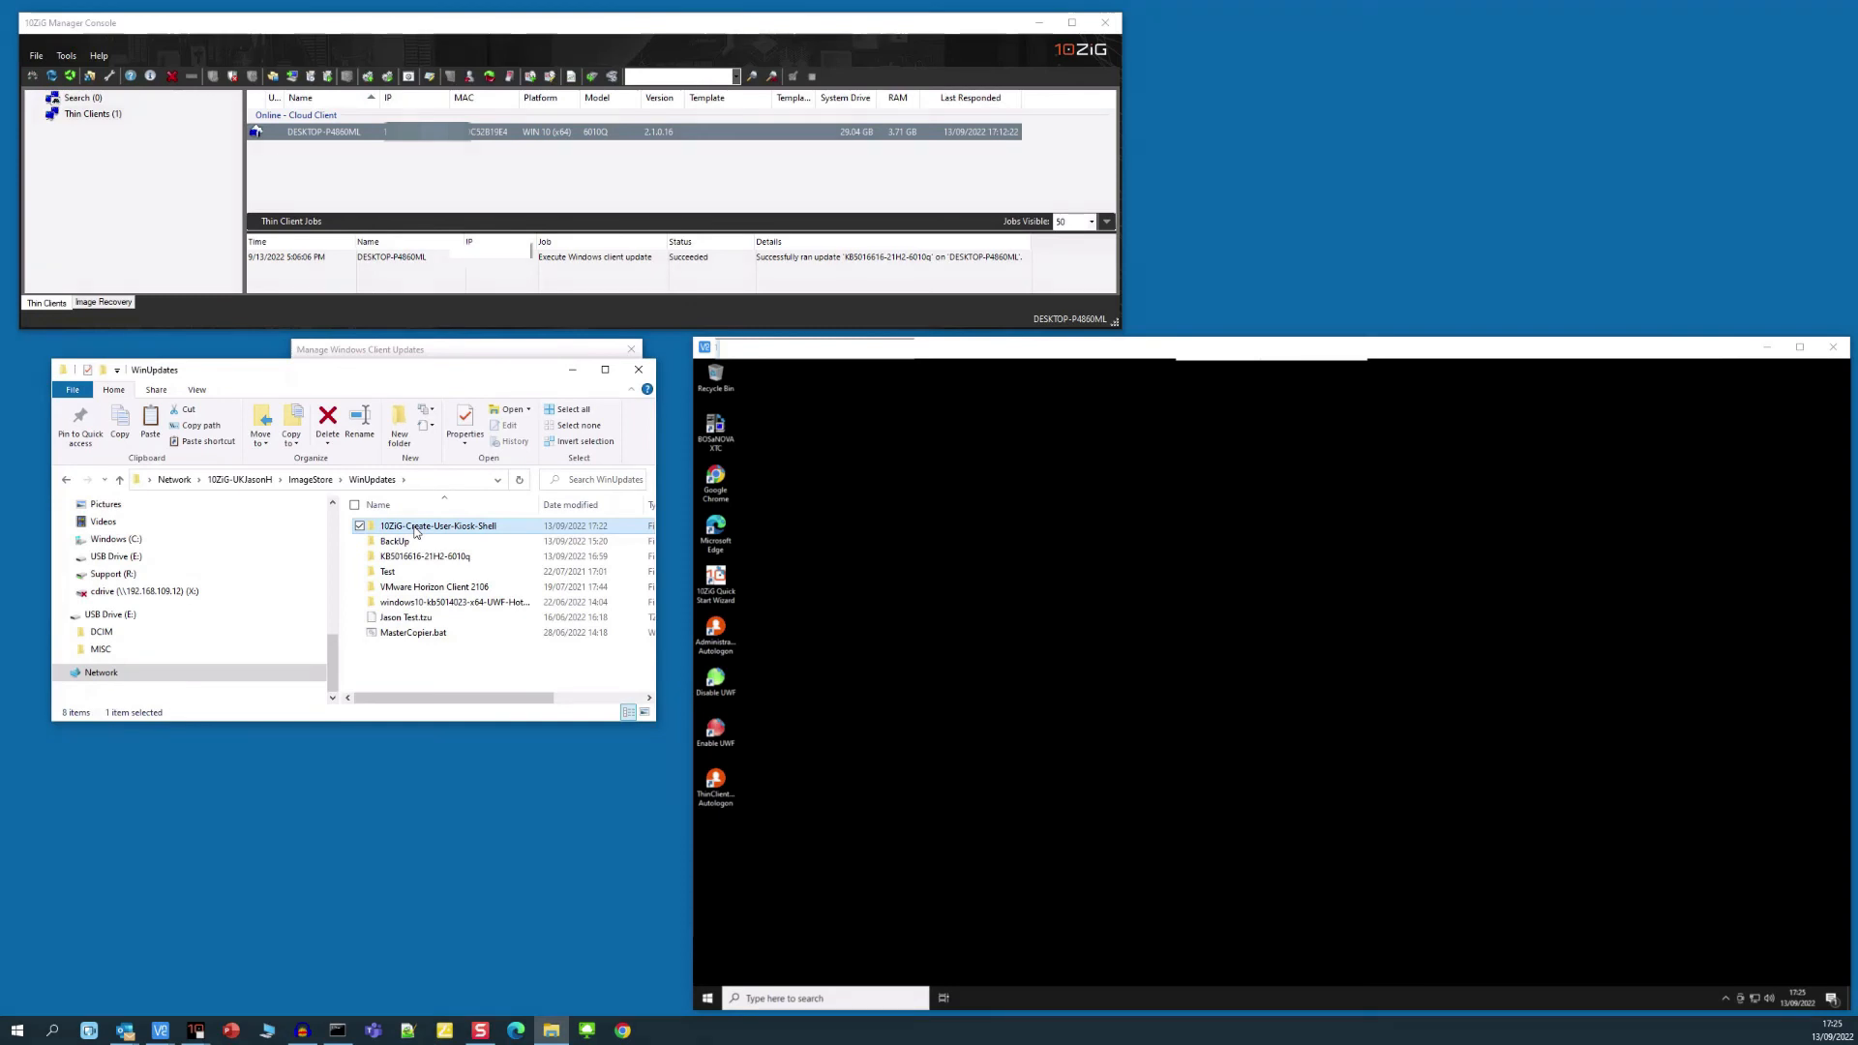
pyautogui.doubleClick(415, 528)
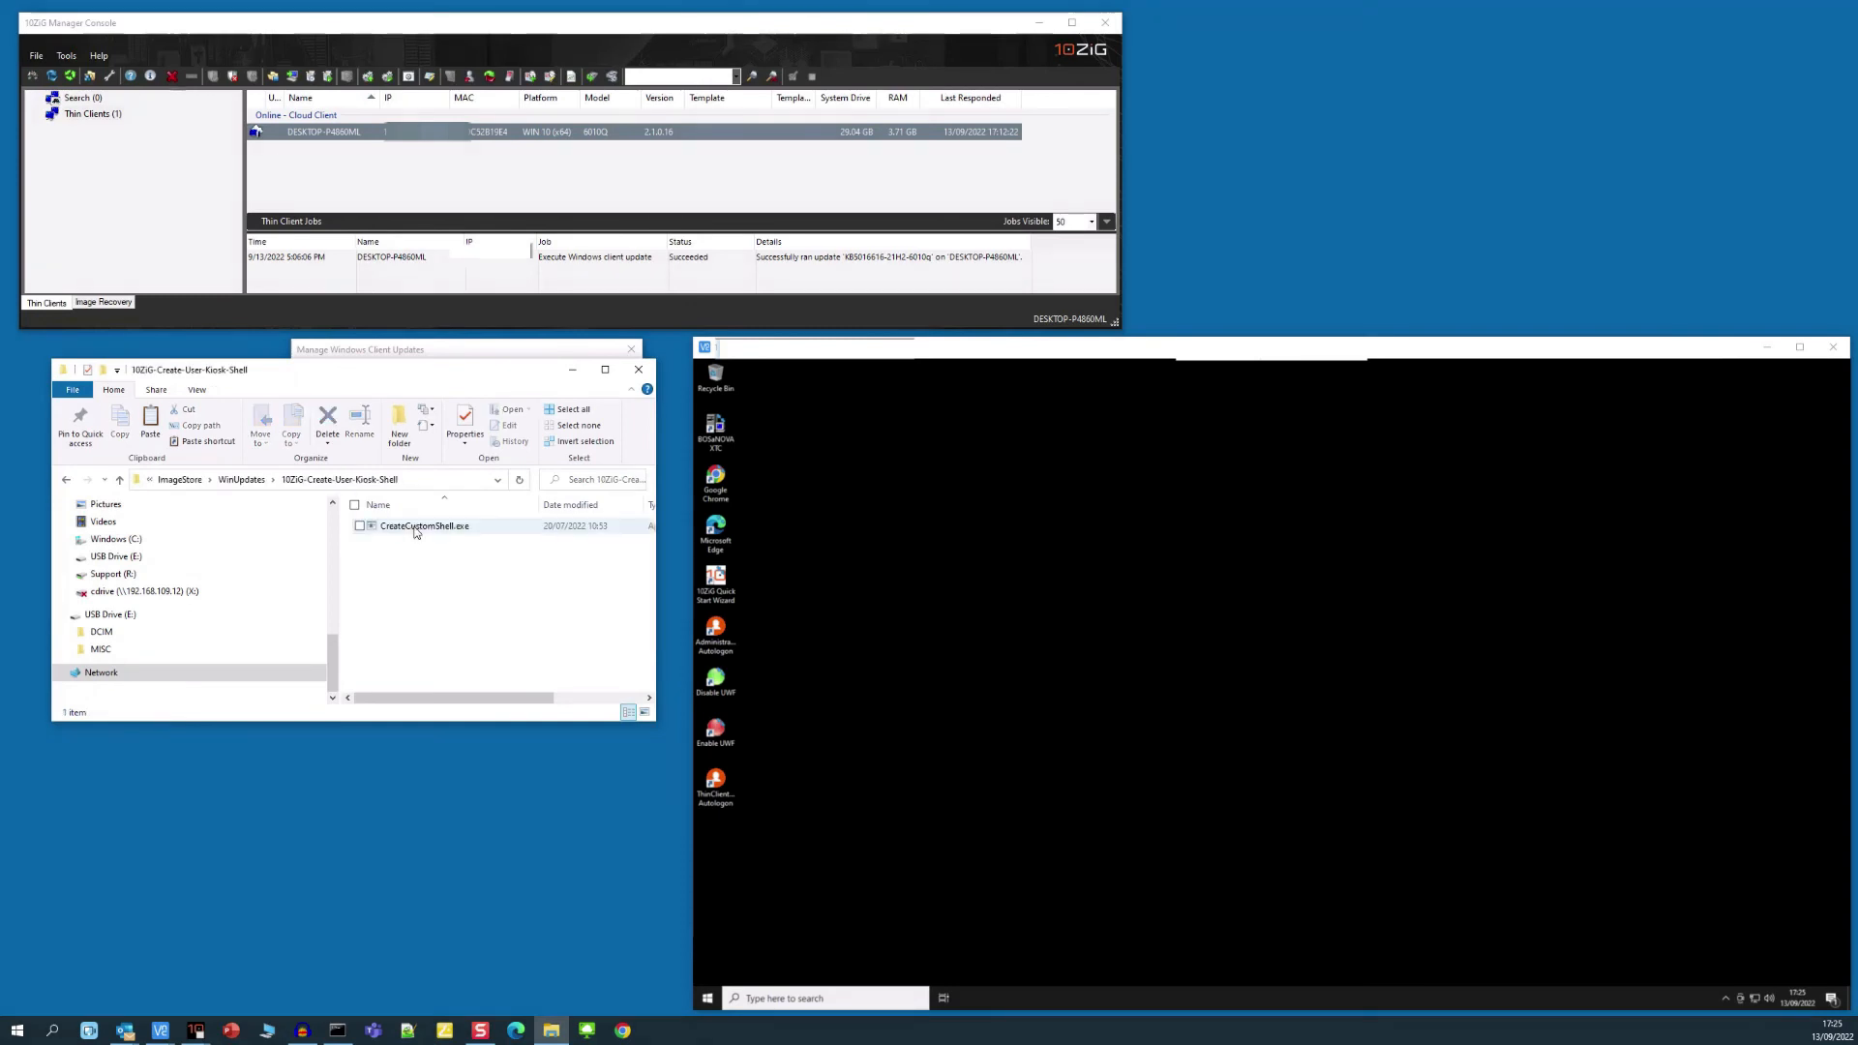
pyautogui.rightClick(418, 580)
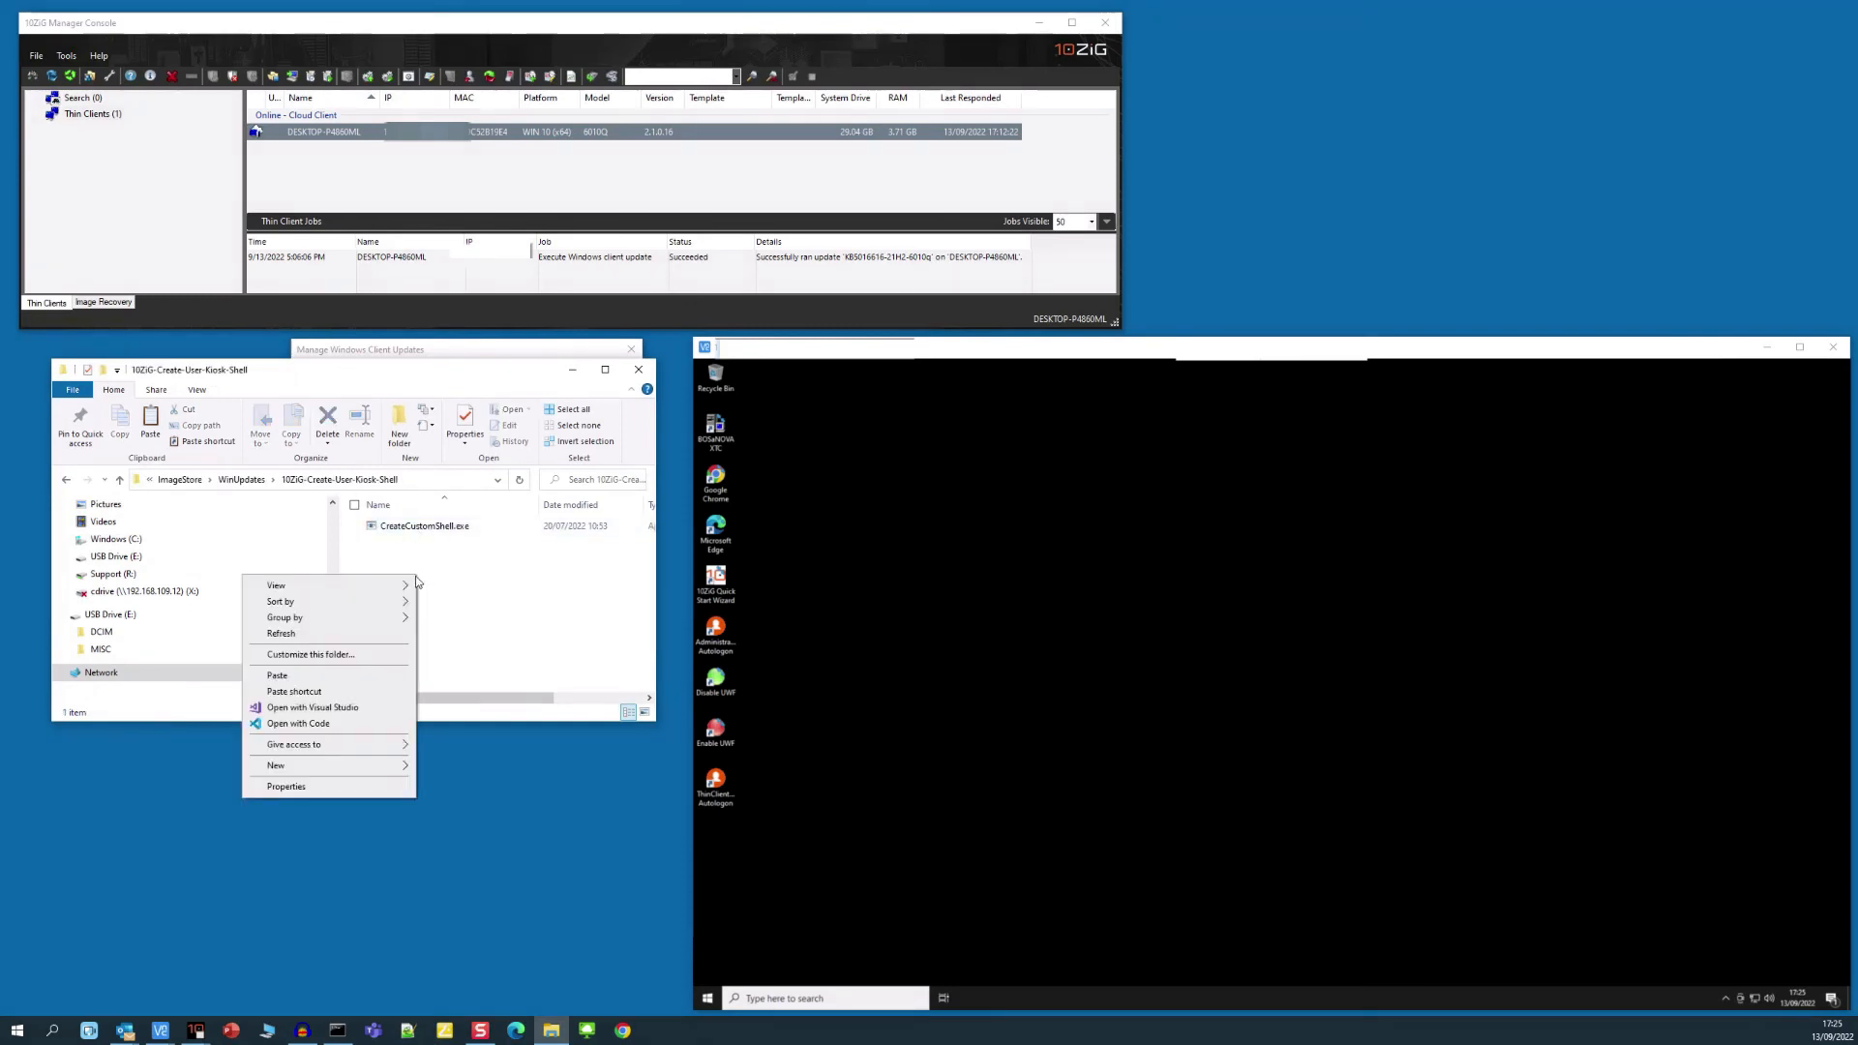
pyautogui.click(329, 674)
pyautogui.click(442, 620)
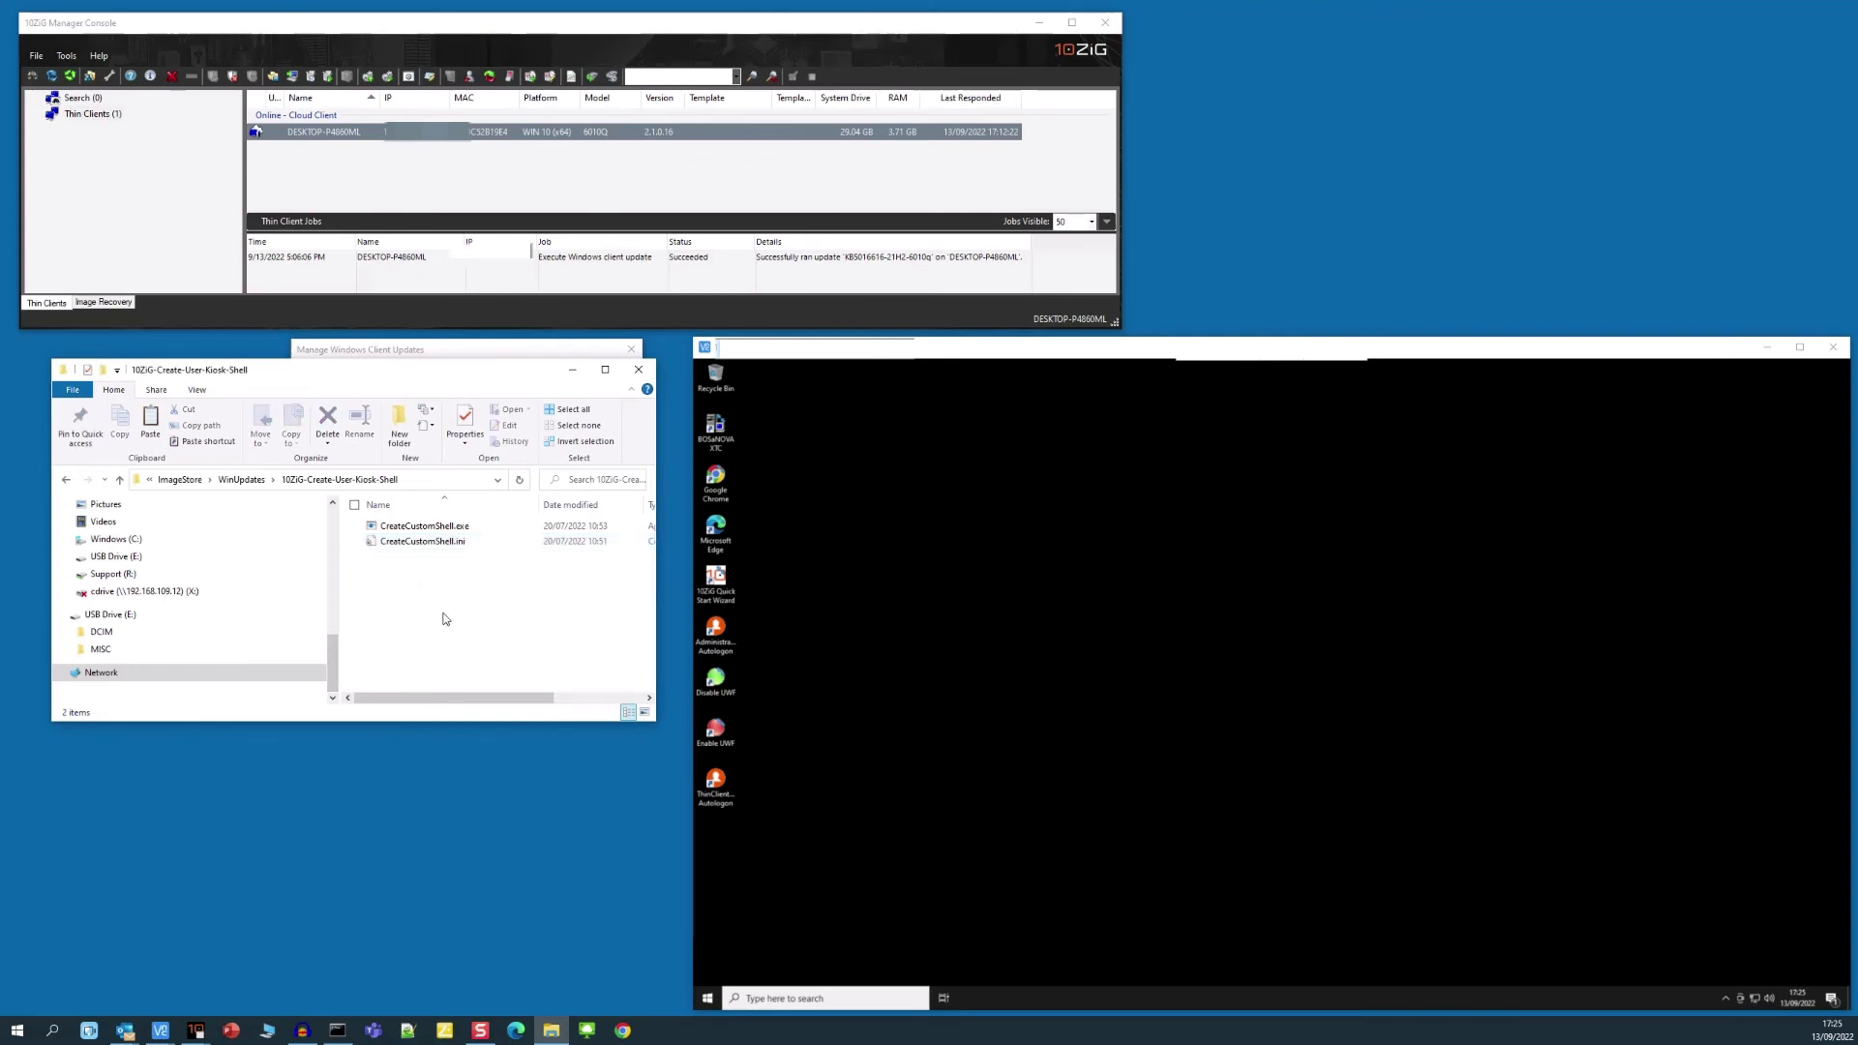
# Step: Open CreateCustomShell.ini in Notepad and examine the Microsoft AVD example's Kiosk section, KioskApplicationToRunInsideShell setting and executable path
pyautogui.click(302, 1030)
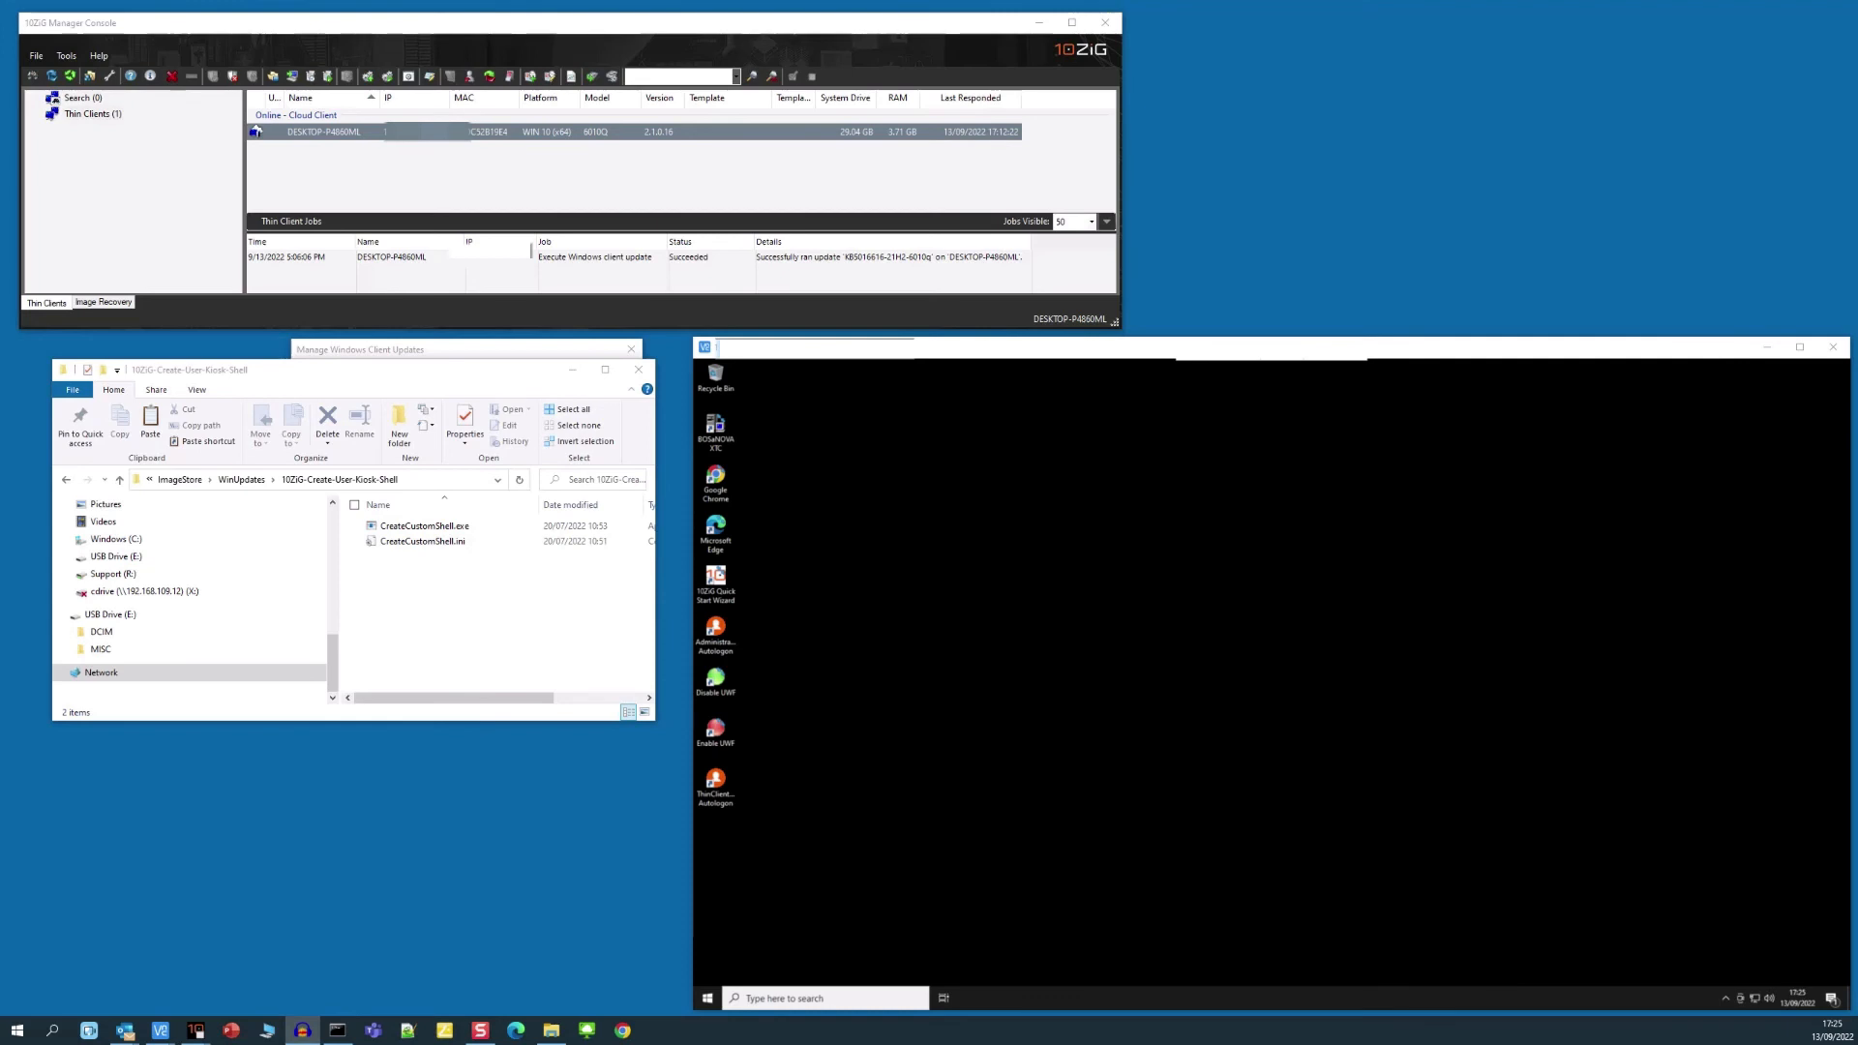
pyautogui.doubleClick(455, 541)
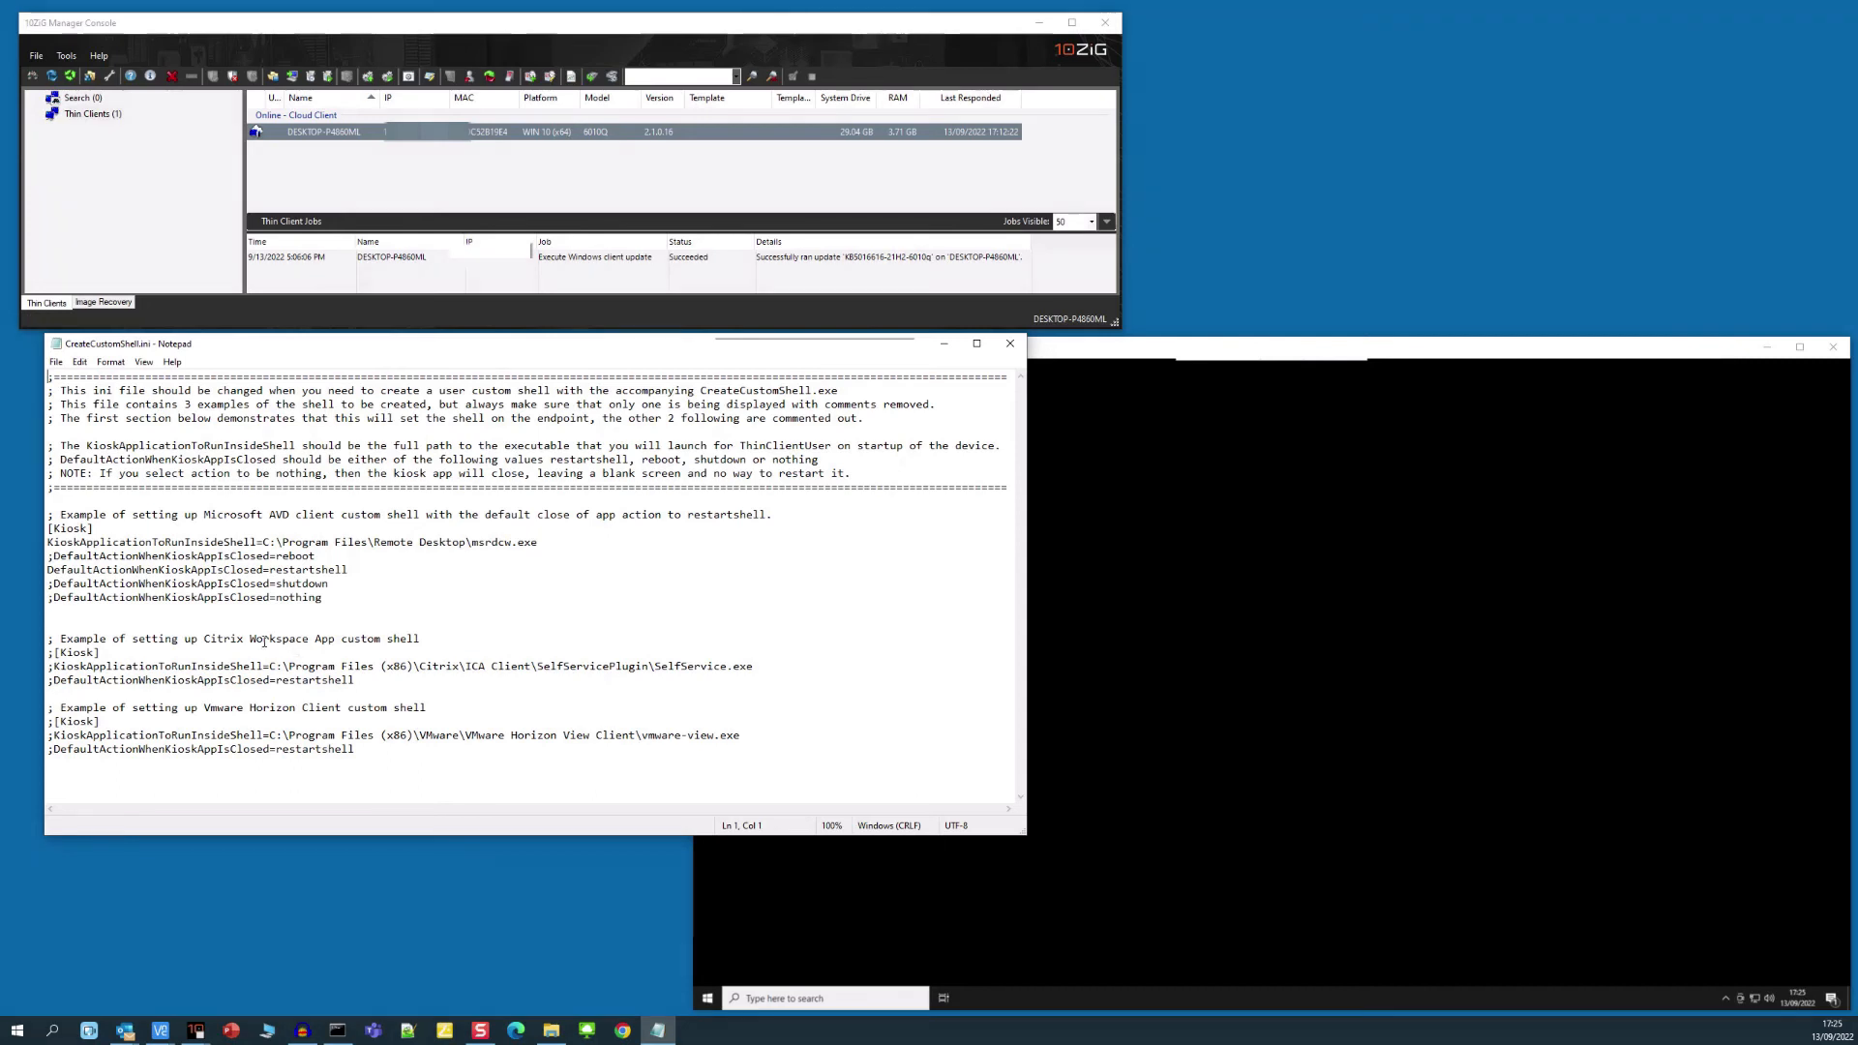
pyautogui.moveTo(91, 528); pyautogui.dragTo(53, 528)
pyautogui.click(159, 532)
pyautogui.moveTo(49, 543); pyautogui.dragTo(259, 544)
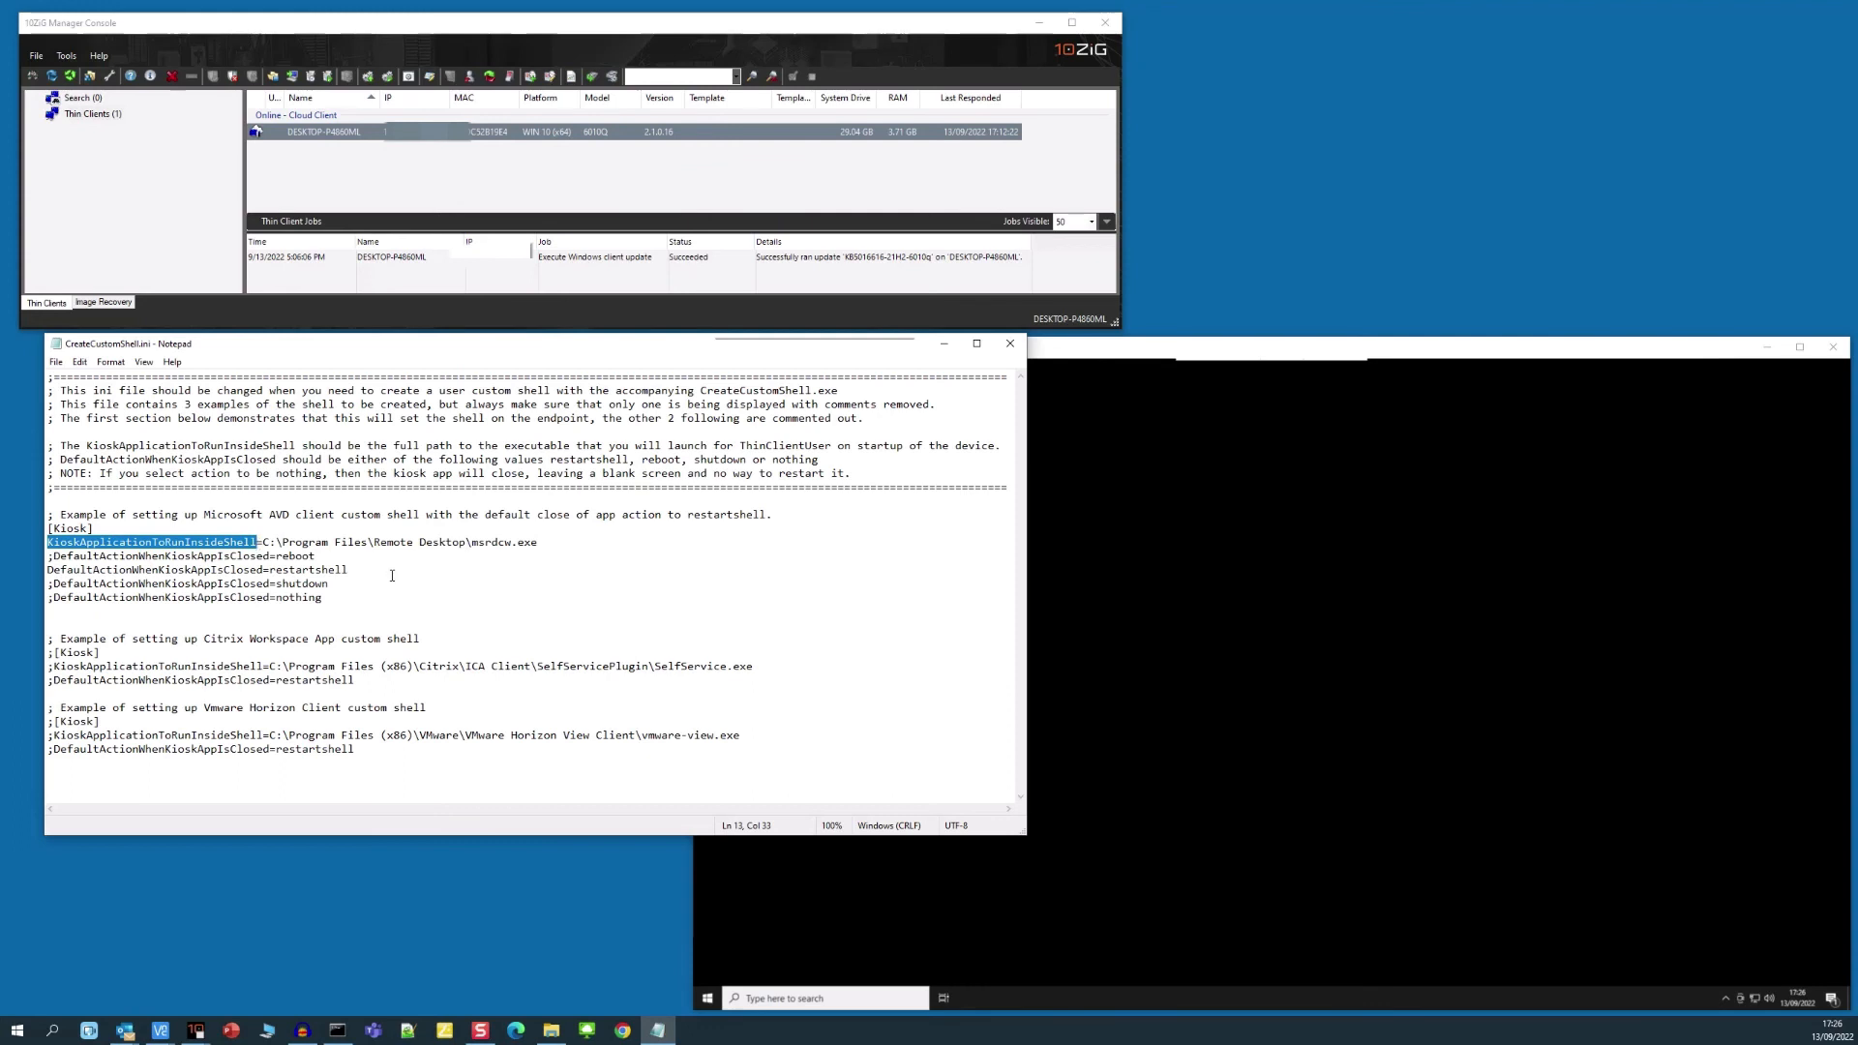
pyautogui.moveTo(263, 543); pyautogui.dragTo(570, 550)
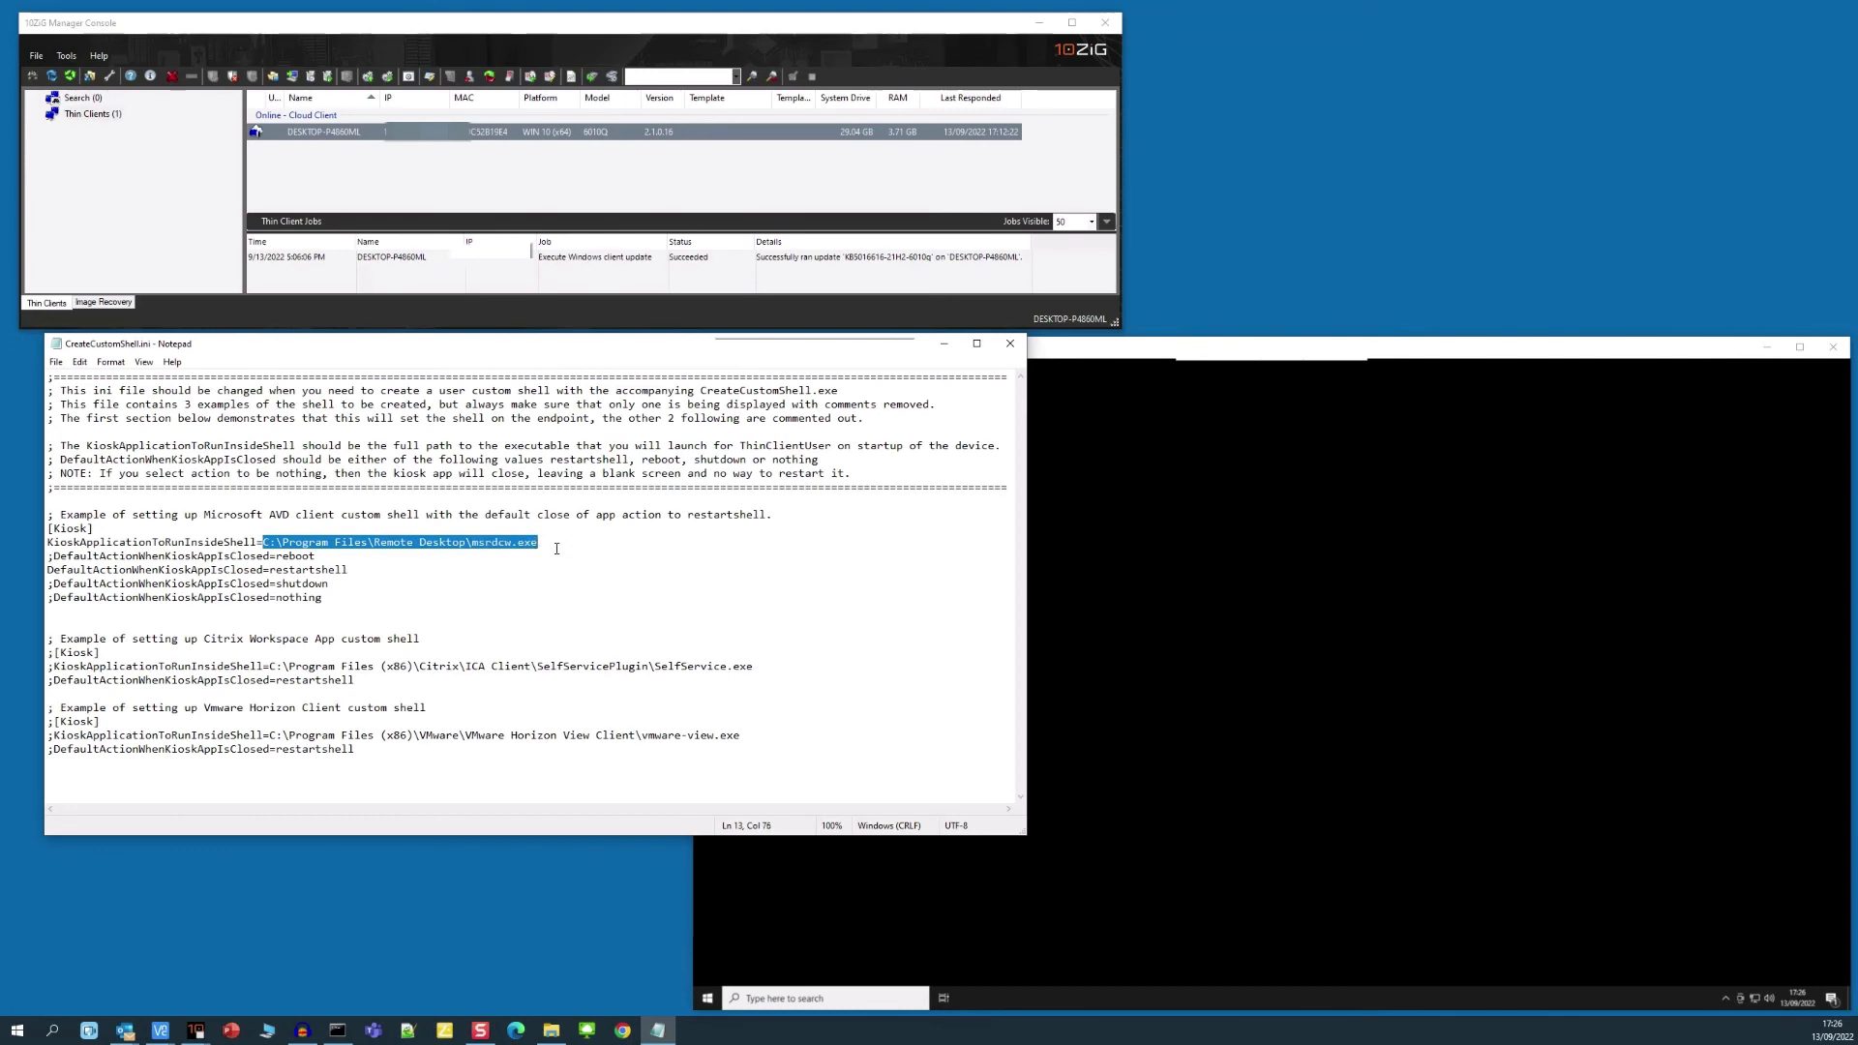
pyautogui.click(557, 548)
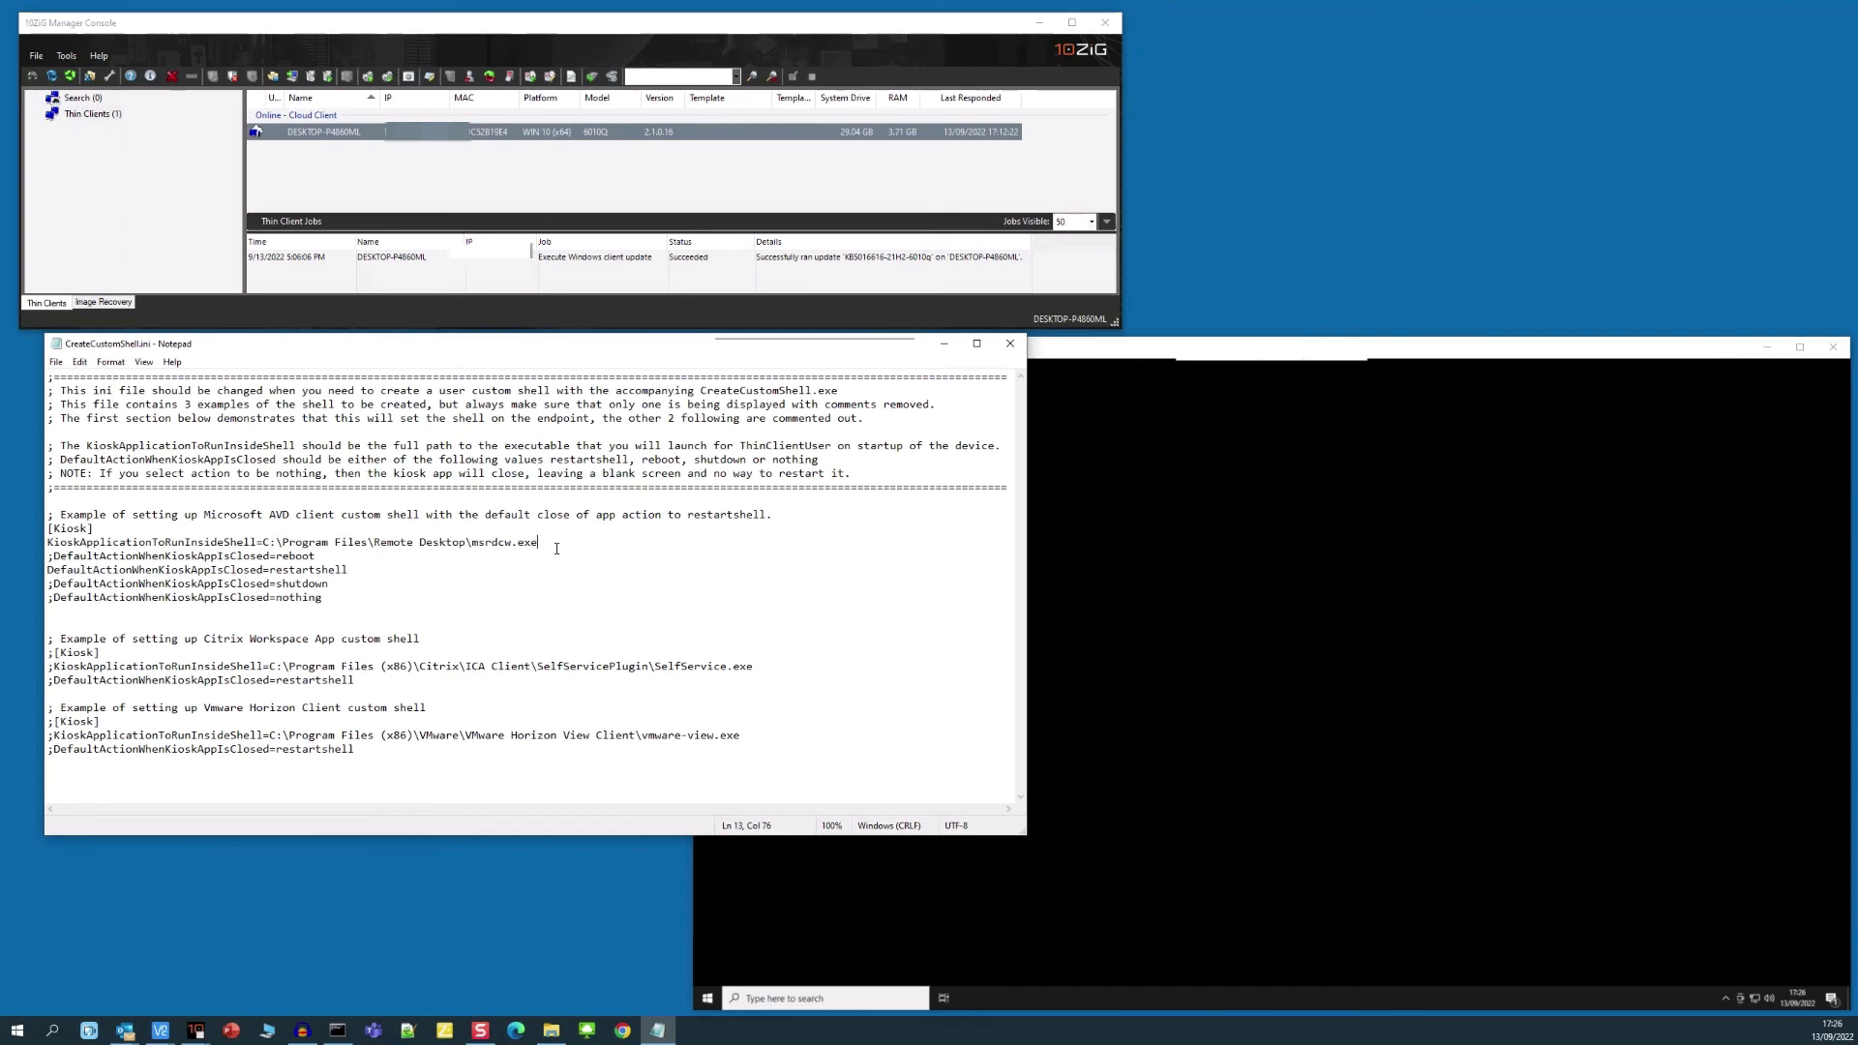
# Step: Examine the executable paths in the Citrix Workspace App and VMware Horizon Client custom shell examples
pyautogui.moveTo(271, 668); pyautogui.dragTo(533, 668)
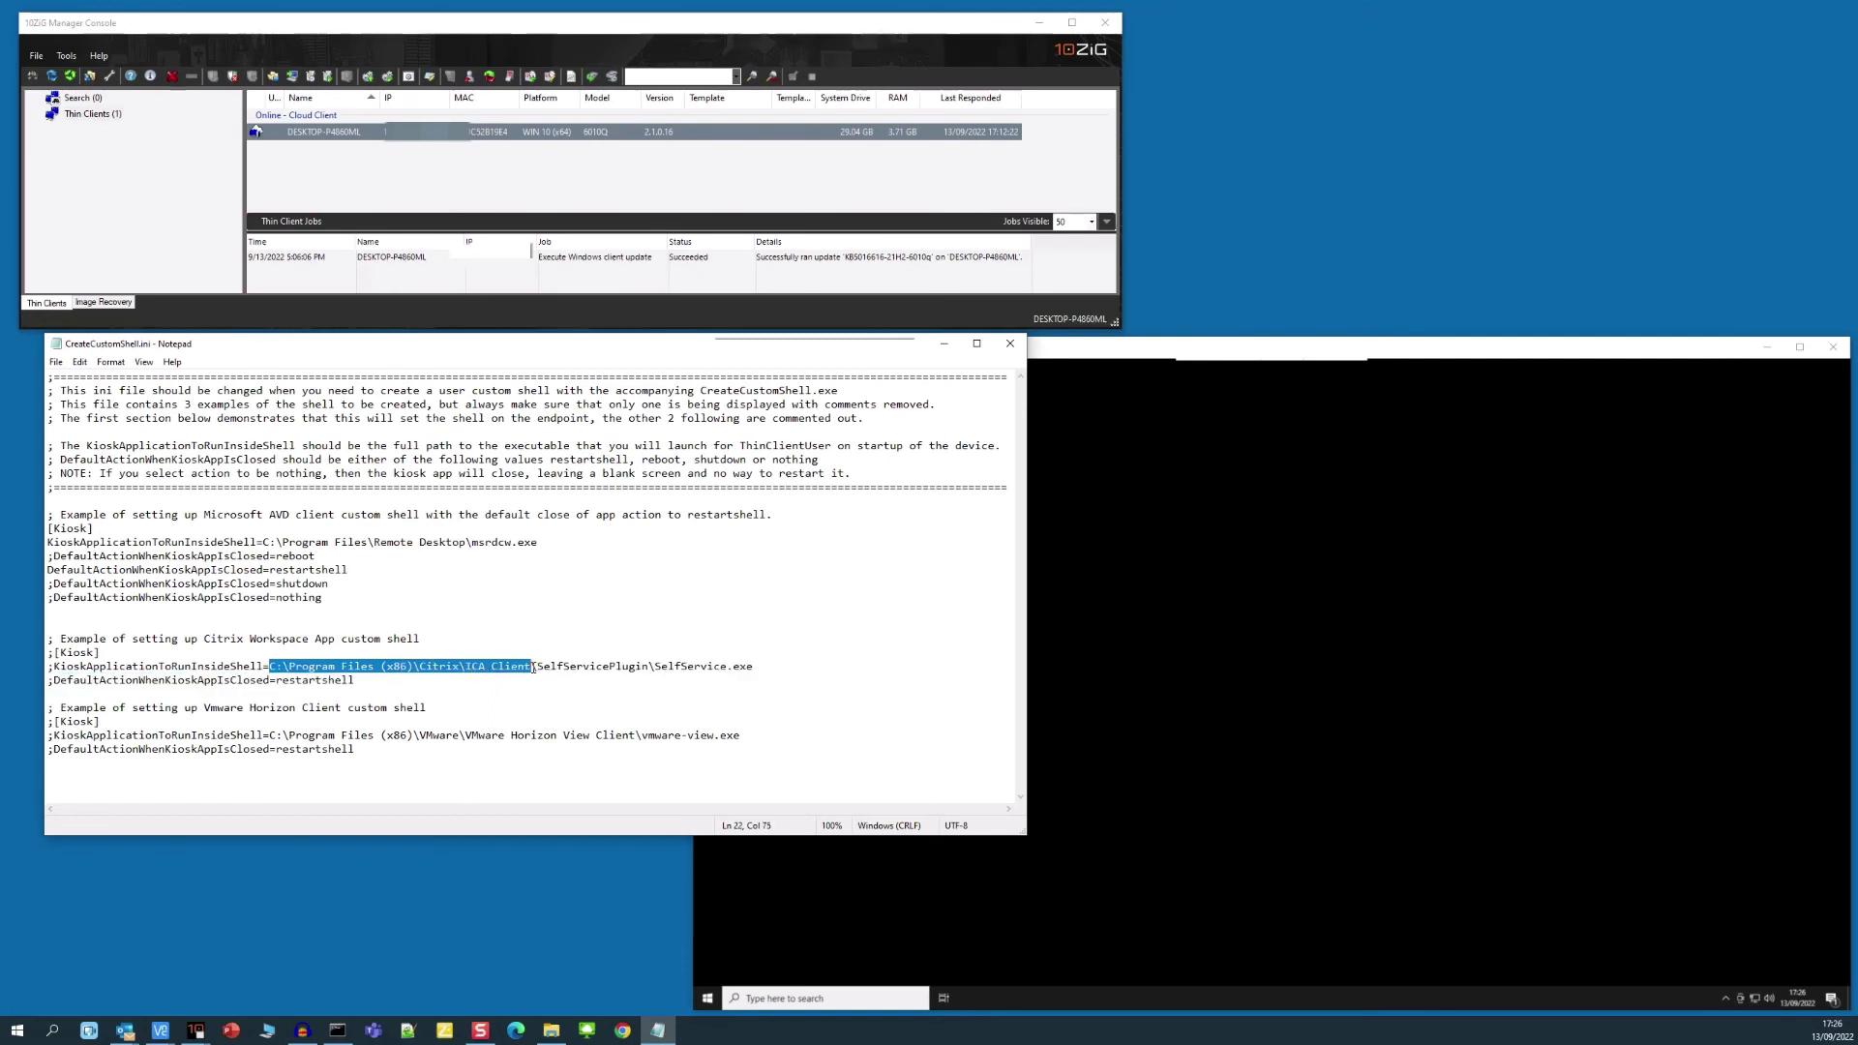
pyautogui.moveTo(419, 736); pyautogui.dragTo(742, 736)
pyautogui.click(531, 627)
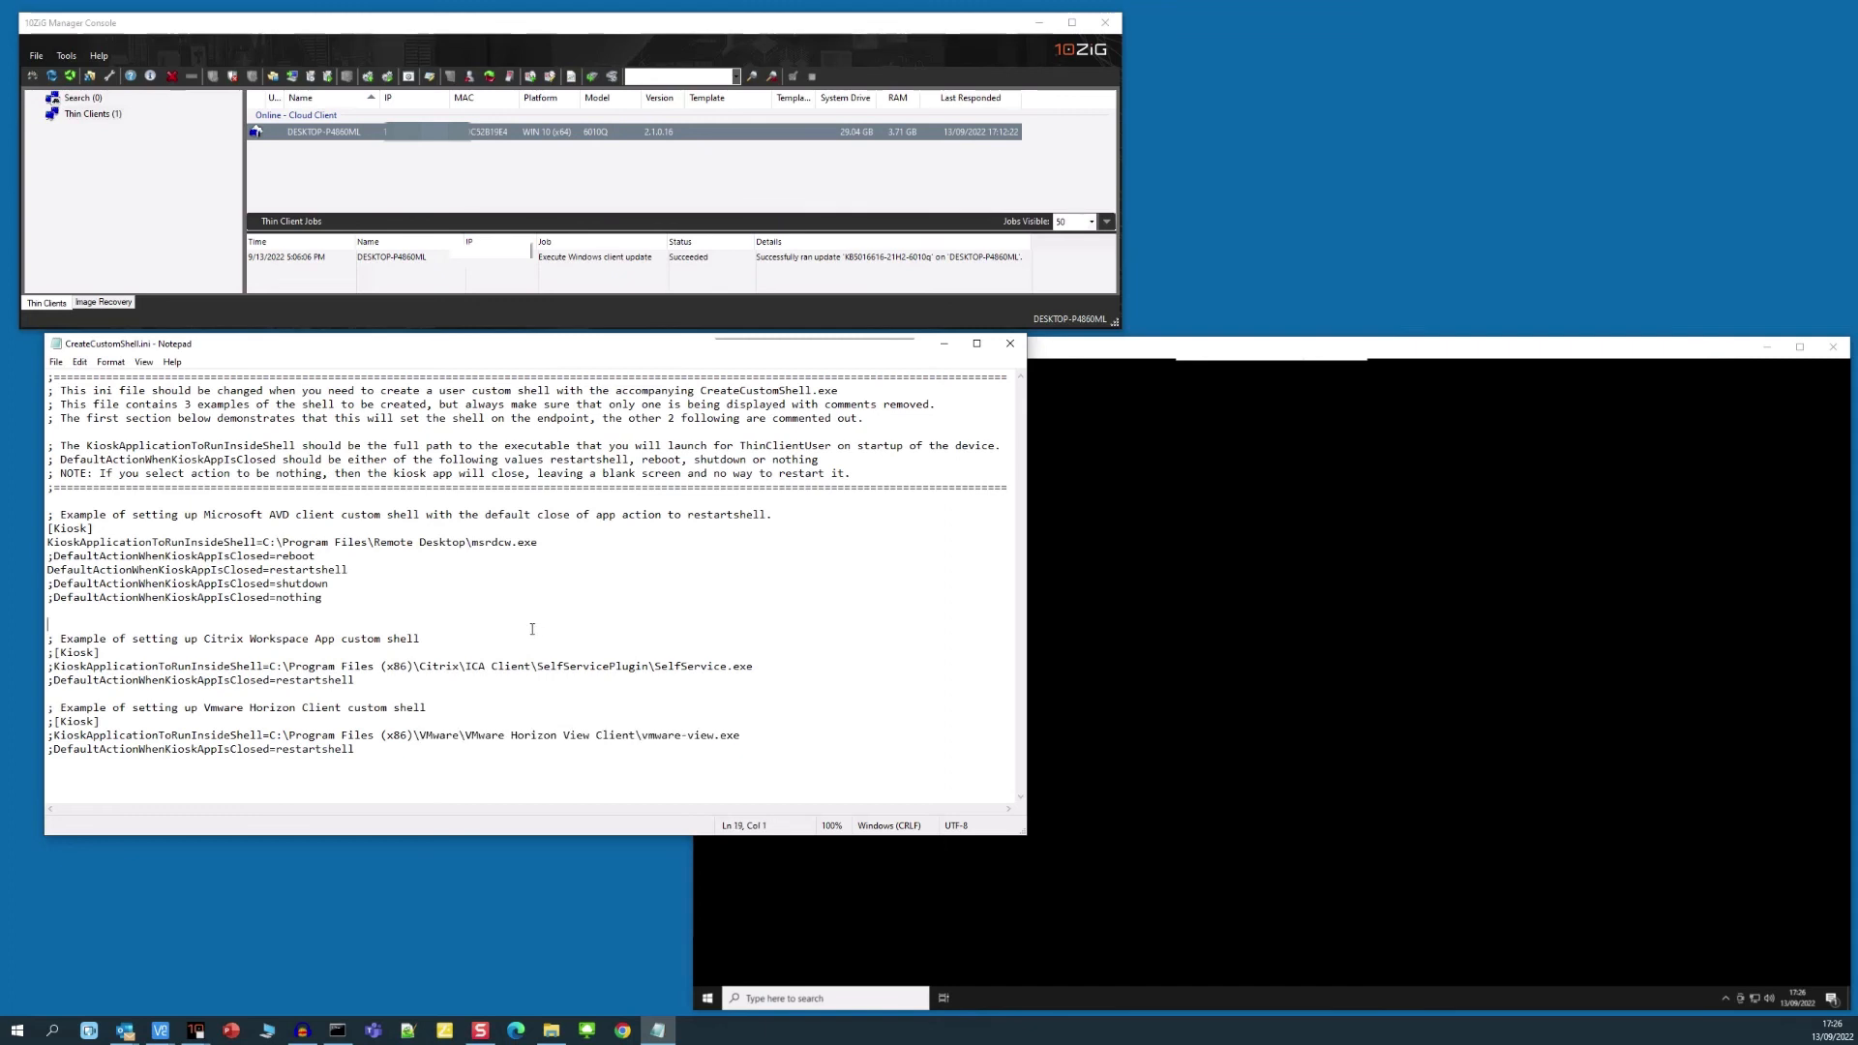
# Step: Examine the semicolon comment markers in the ini file and highlight the active DefaultActionWhenKioskAppIsClosed setting
pyautogui.moveTo(48, 490); pyautogui.dragTo(55, 489)
pyautogui.click(84, 503)
pyautogui.click(47, 639)
pyautogui.moveTo(47, 640); pyautogui.dragTo(55, 638)
pyautogui.click(142, 698)
pyautogui.moveTo(48, 570); pyautogui.dragTo(264, 570)
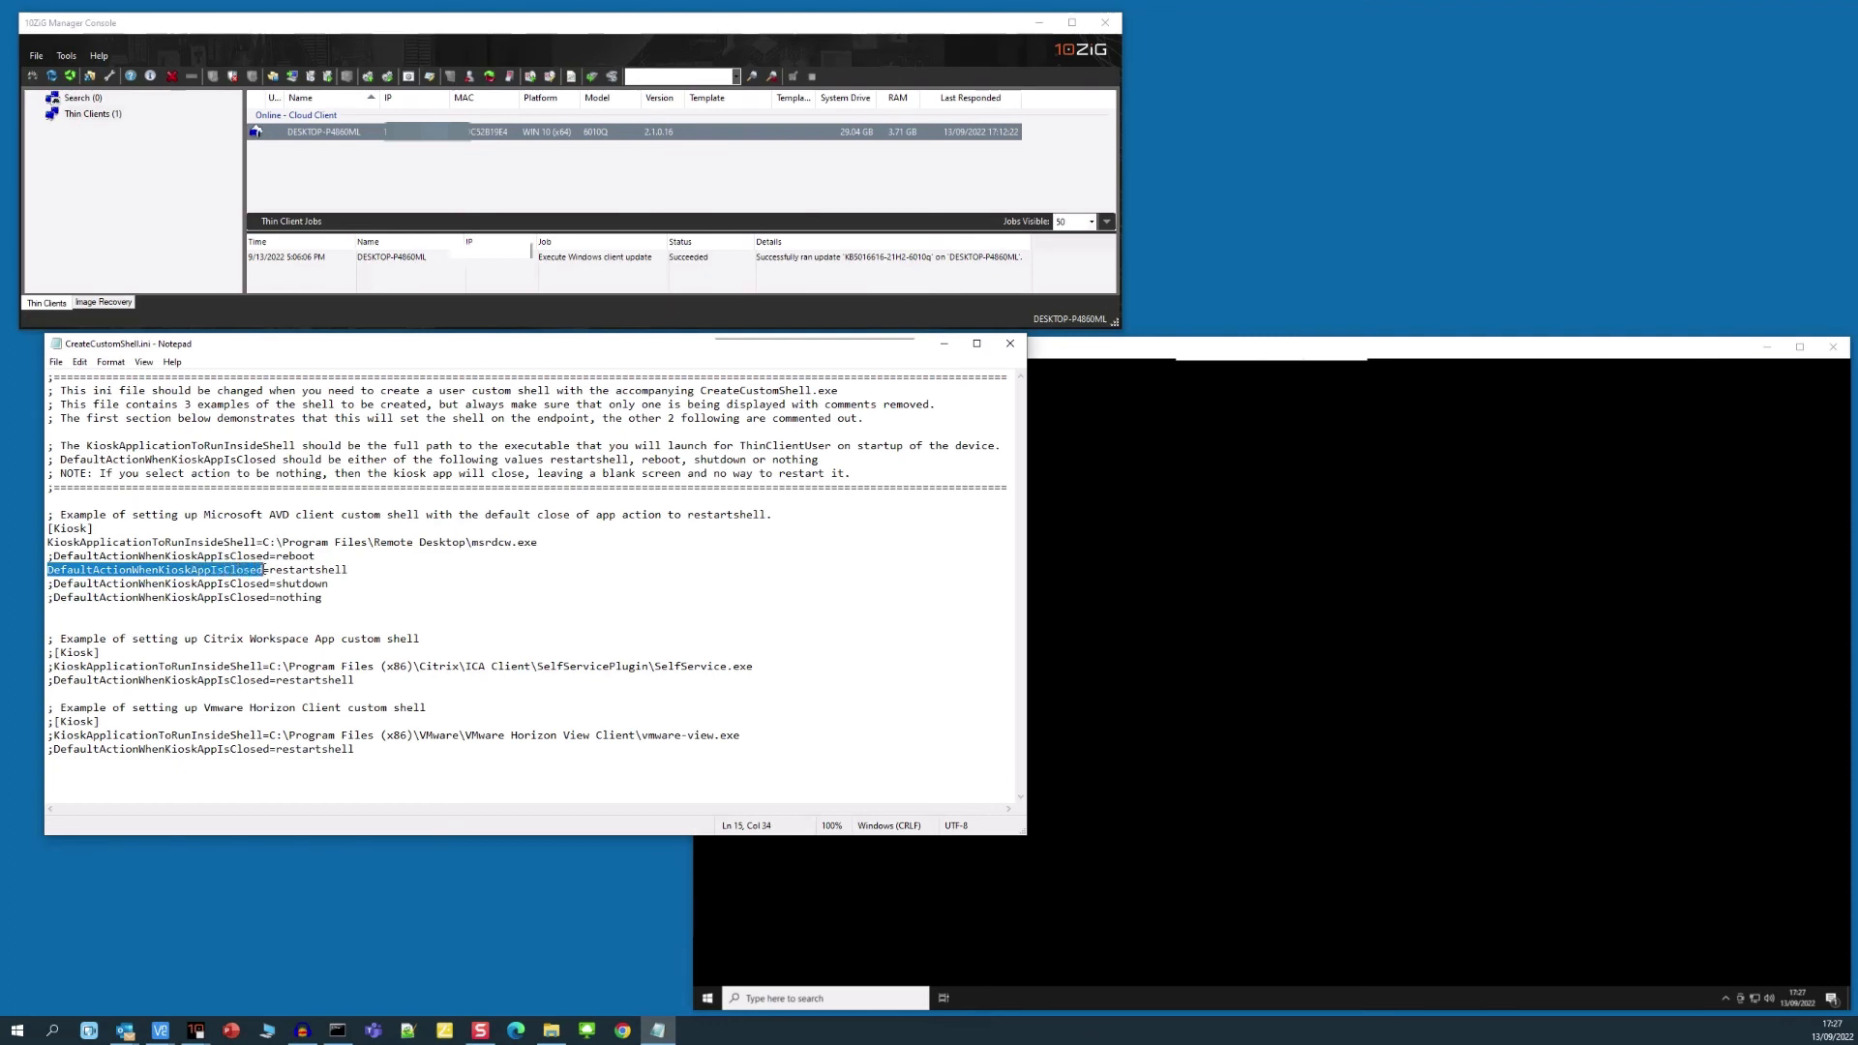
# Step: Examine the reboot, restartshell, shutdown and nothing options for DefaultActionWhenKioskAppIsClosed in the Microsoft AVD example
pyautogui.click(371, 571)
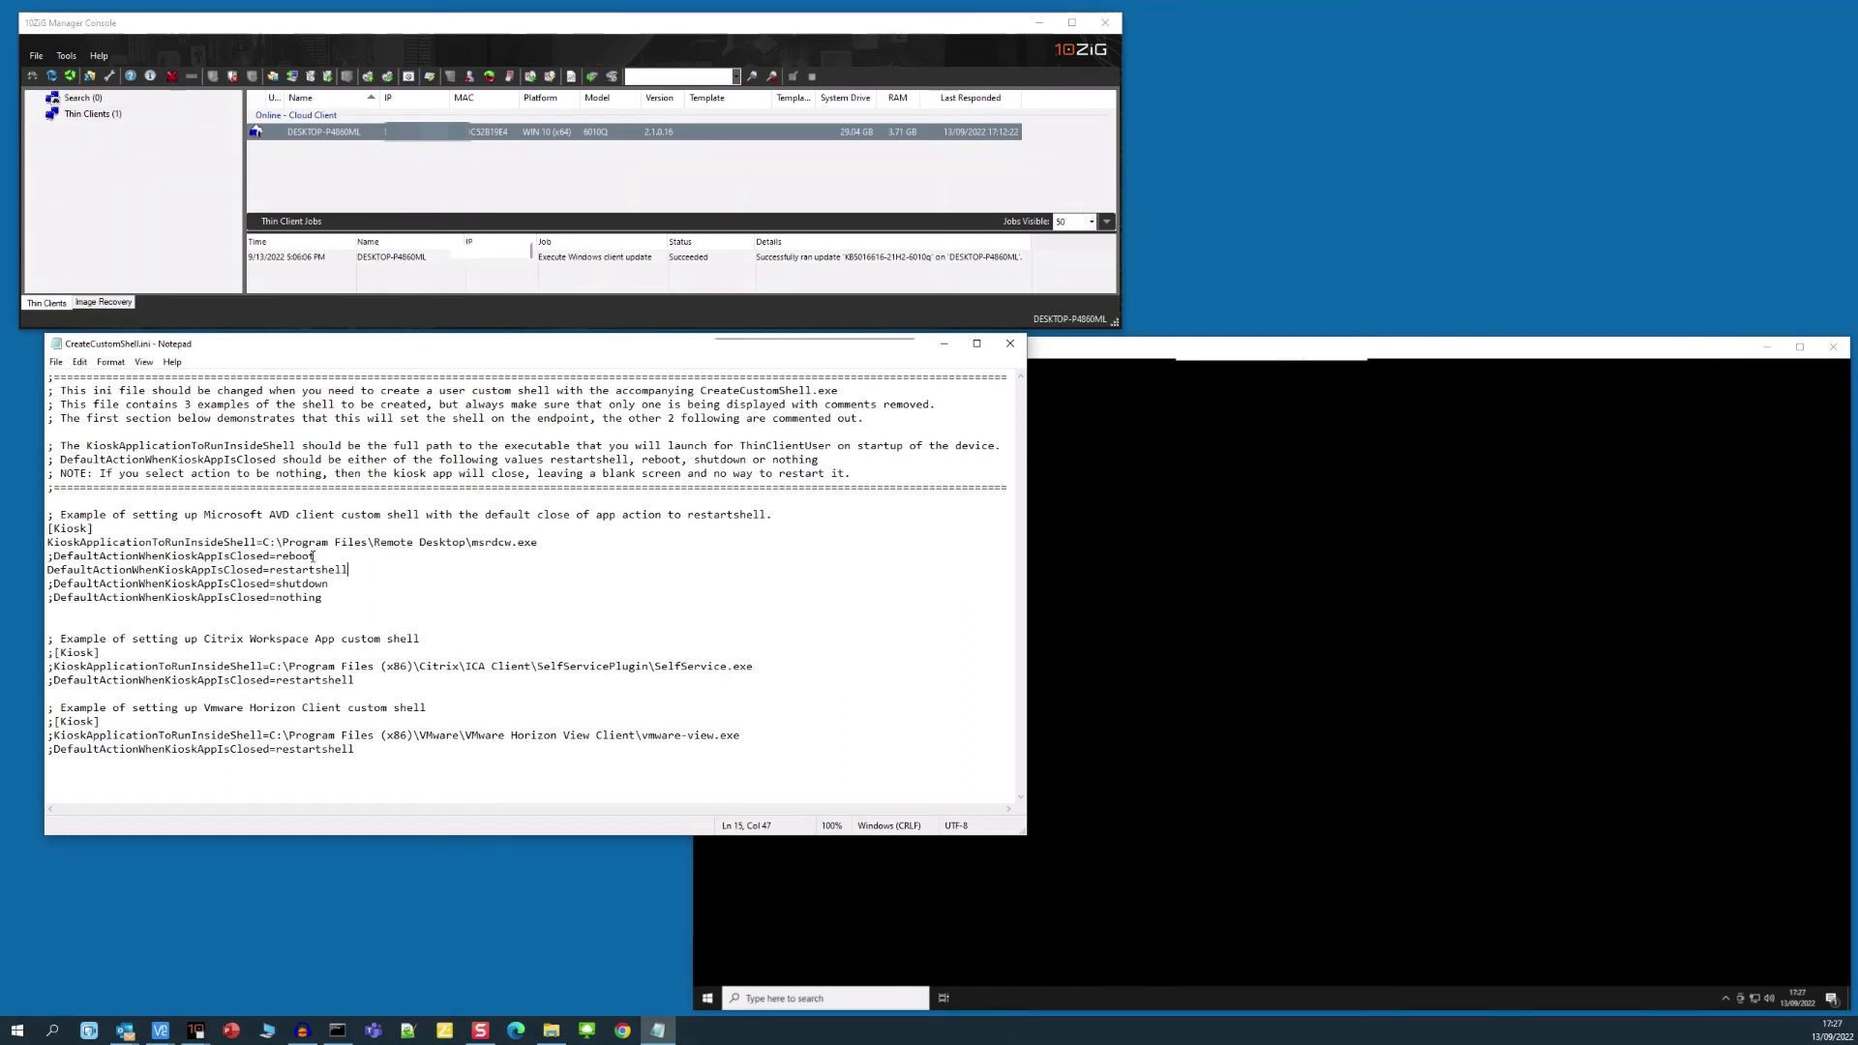
pyautogui.doubleClick(310, 557)
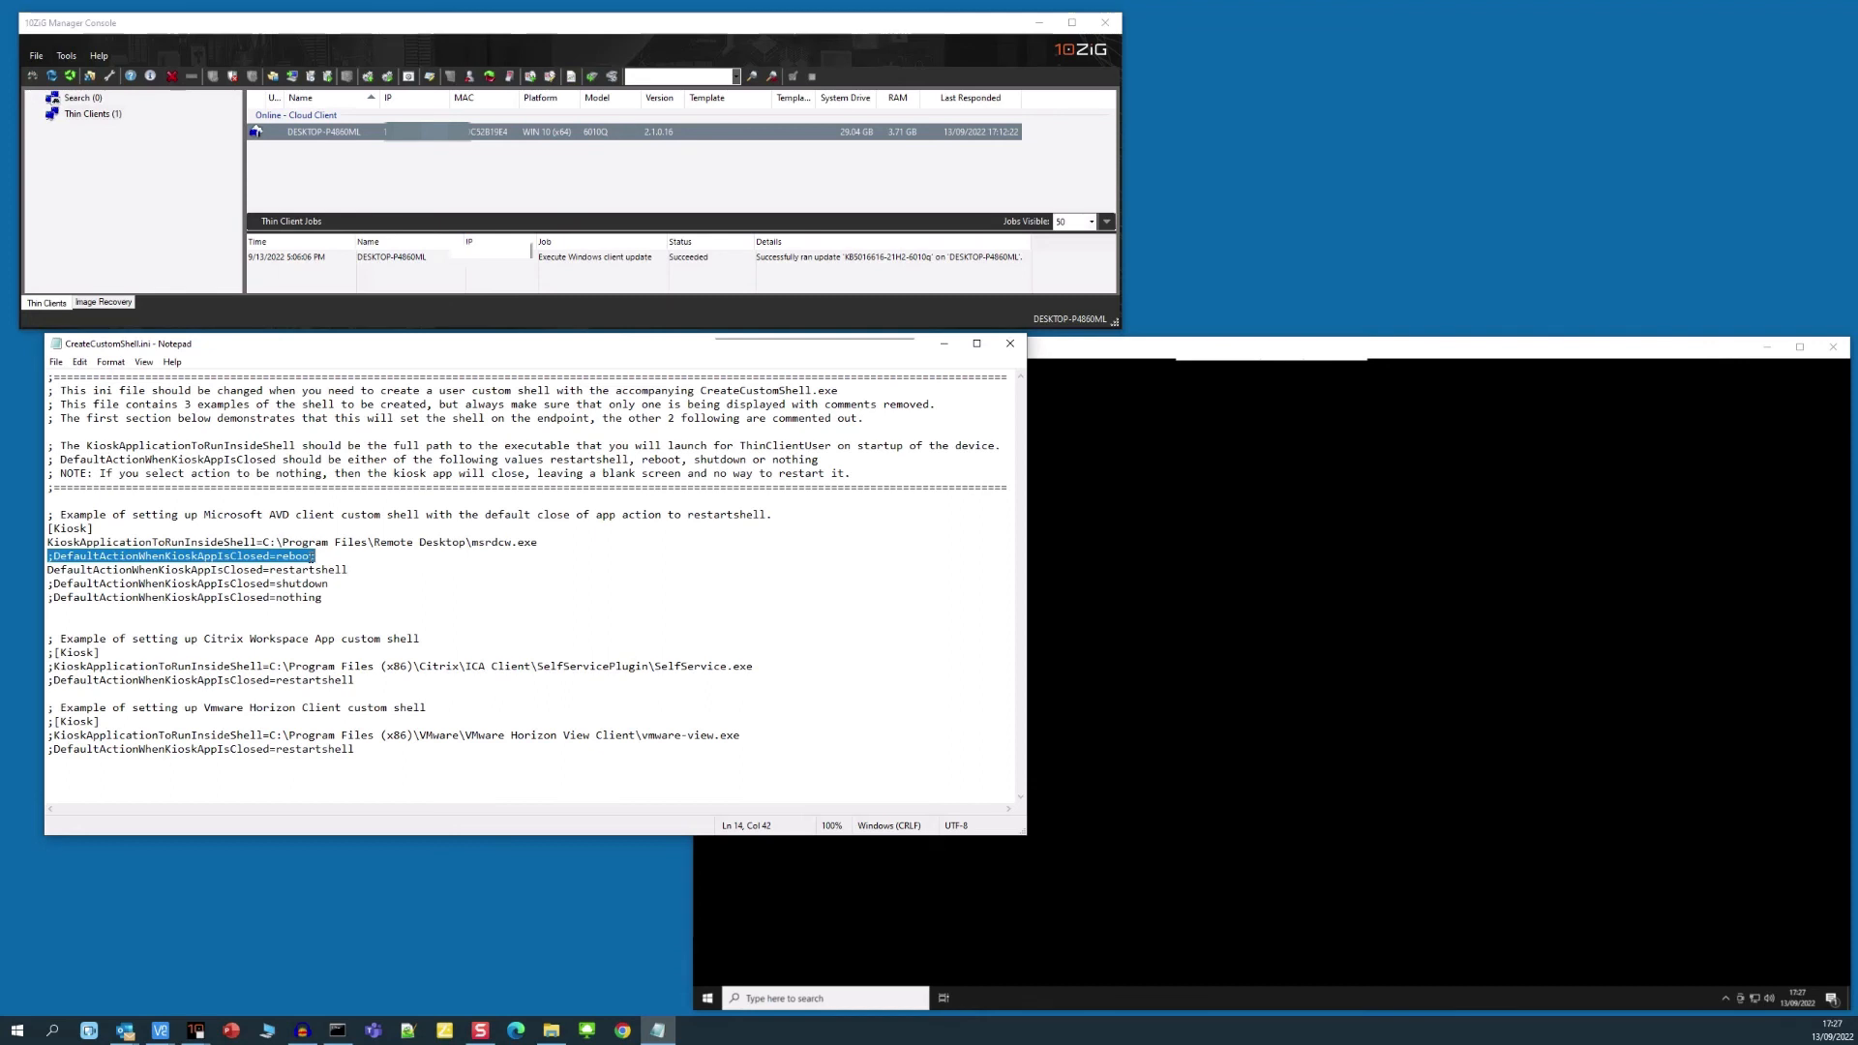
pyautogui.doubleClick(341, 570)
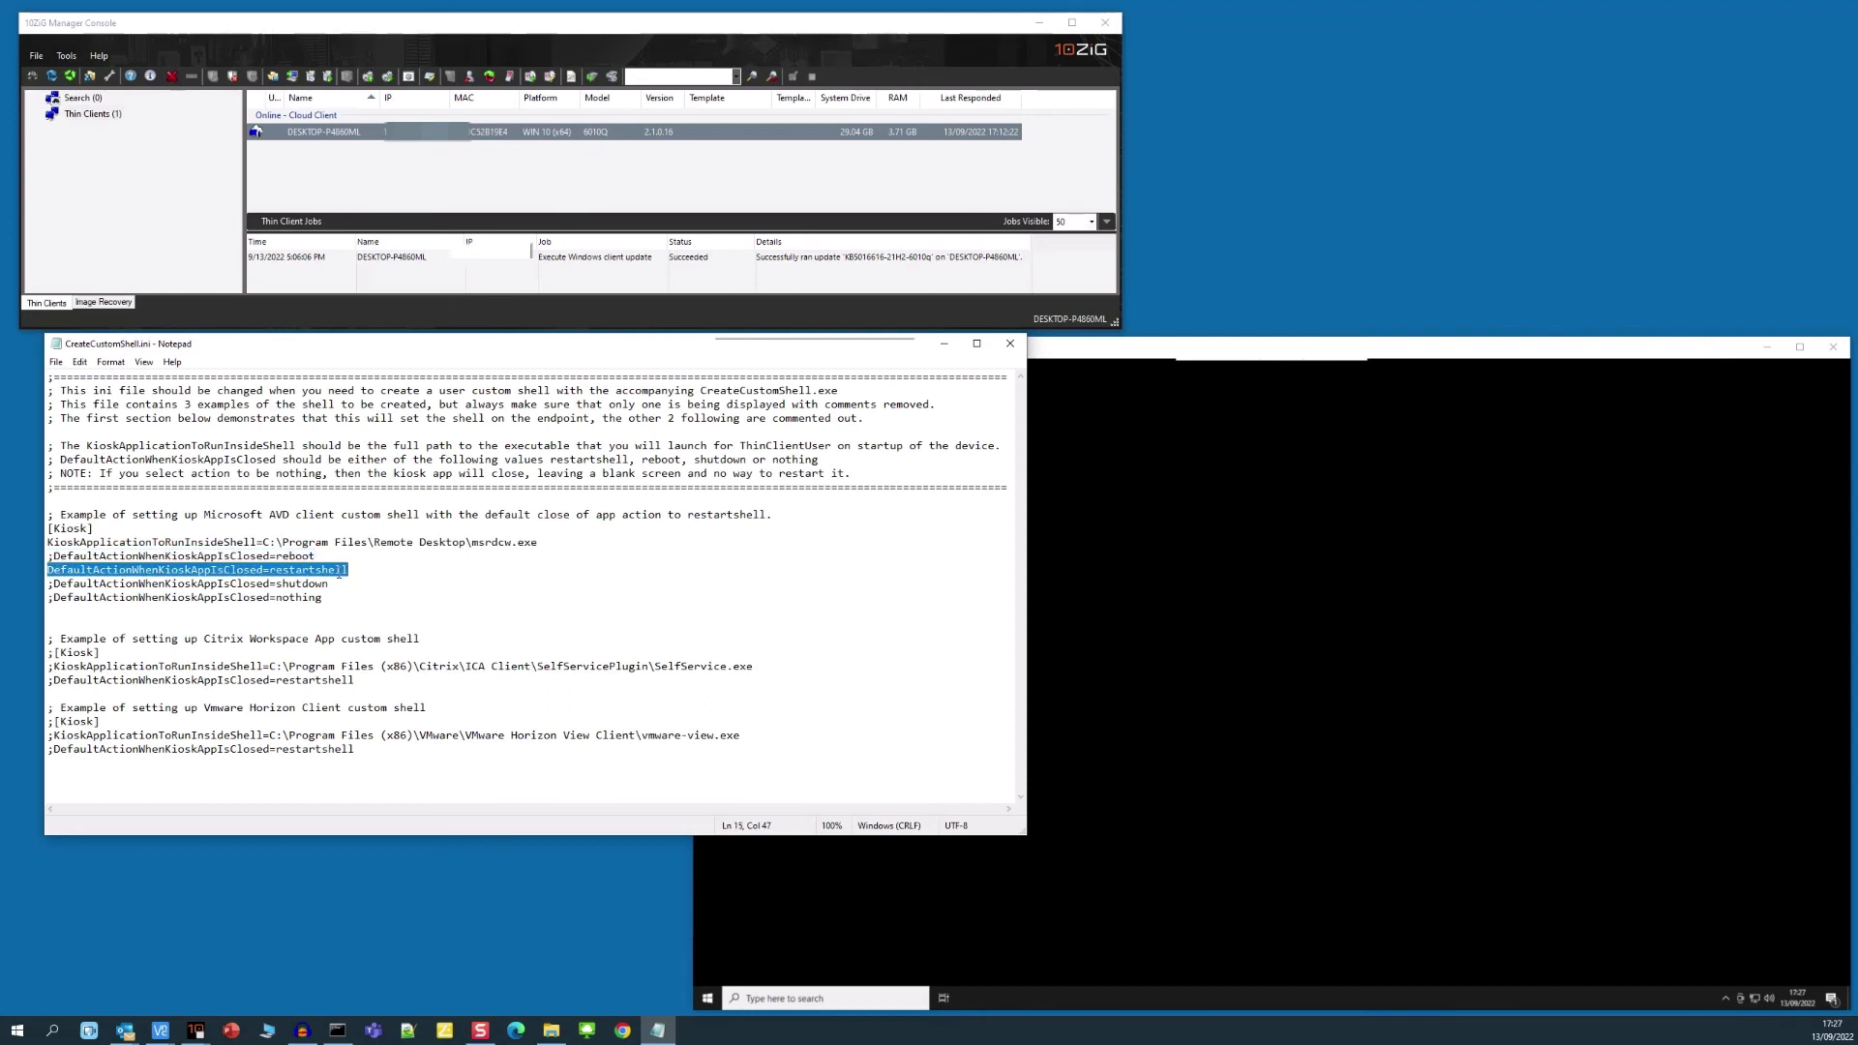
pyautogui.doubleClick(323, 585)
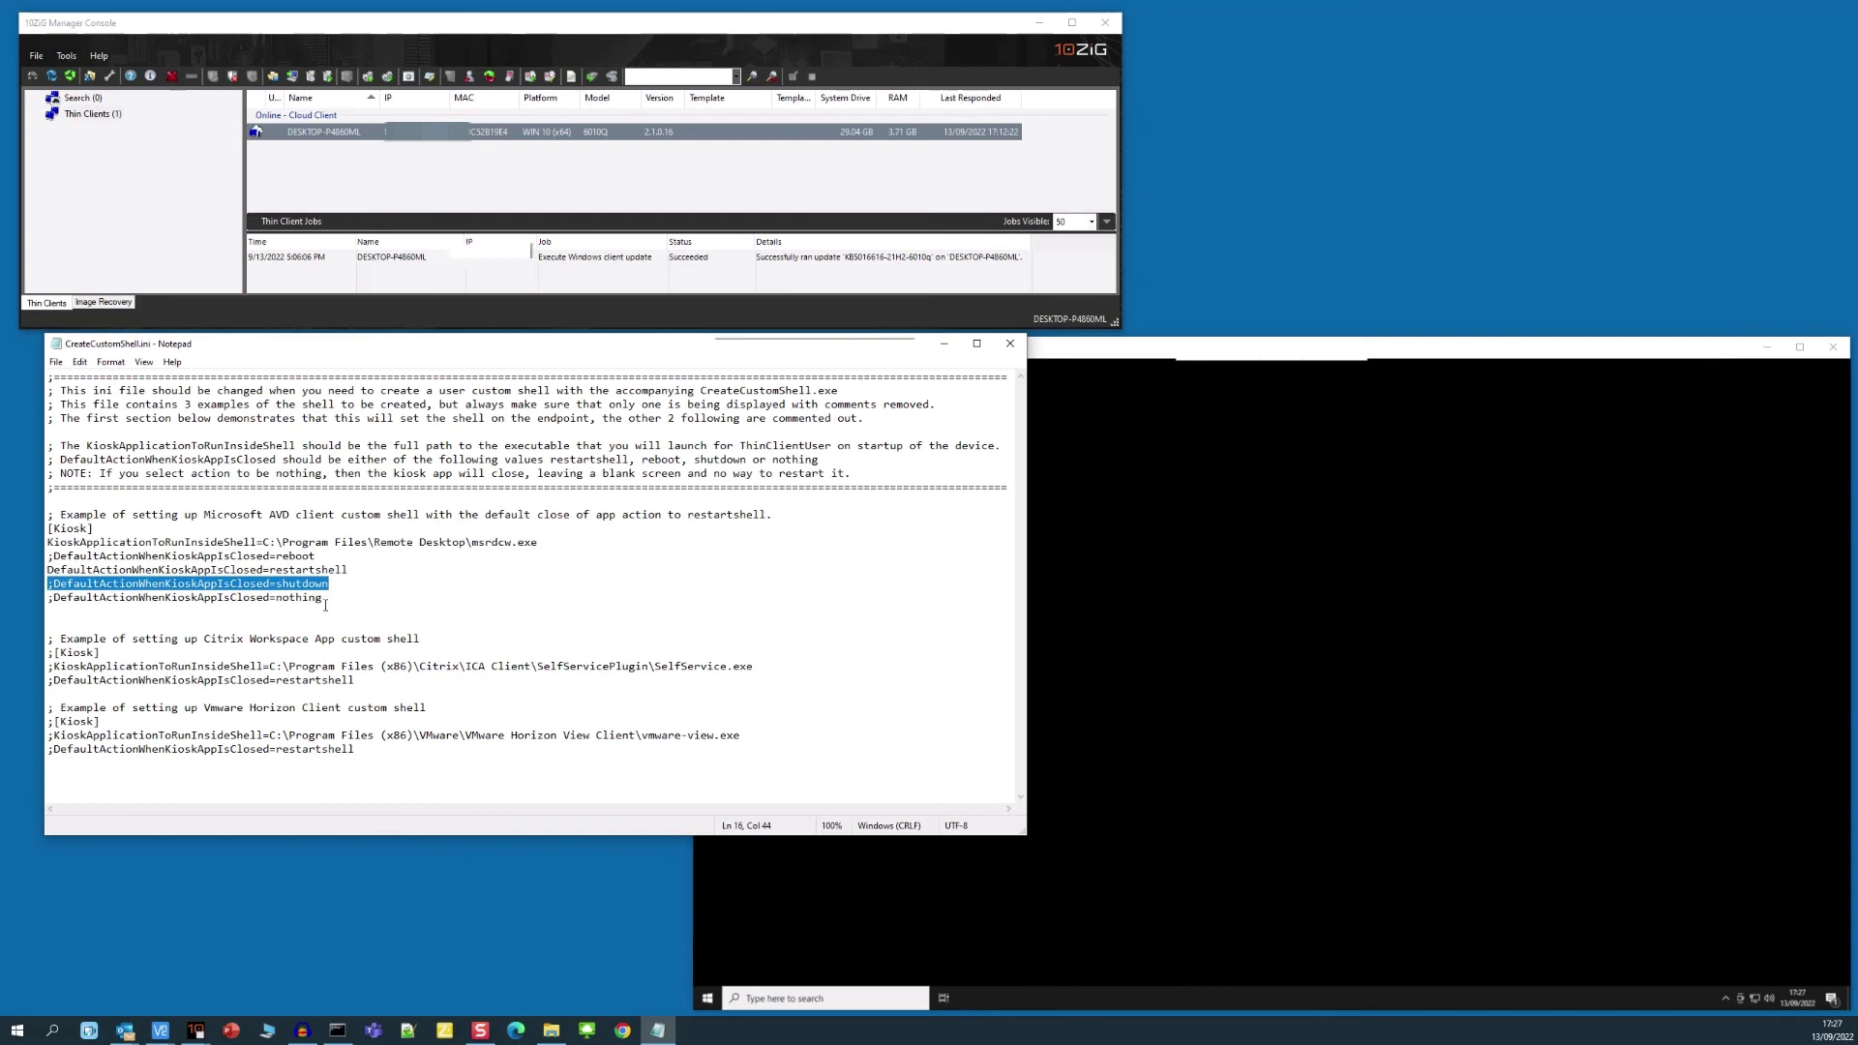
pyautogui.doubleClick(338, 598)
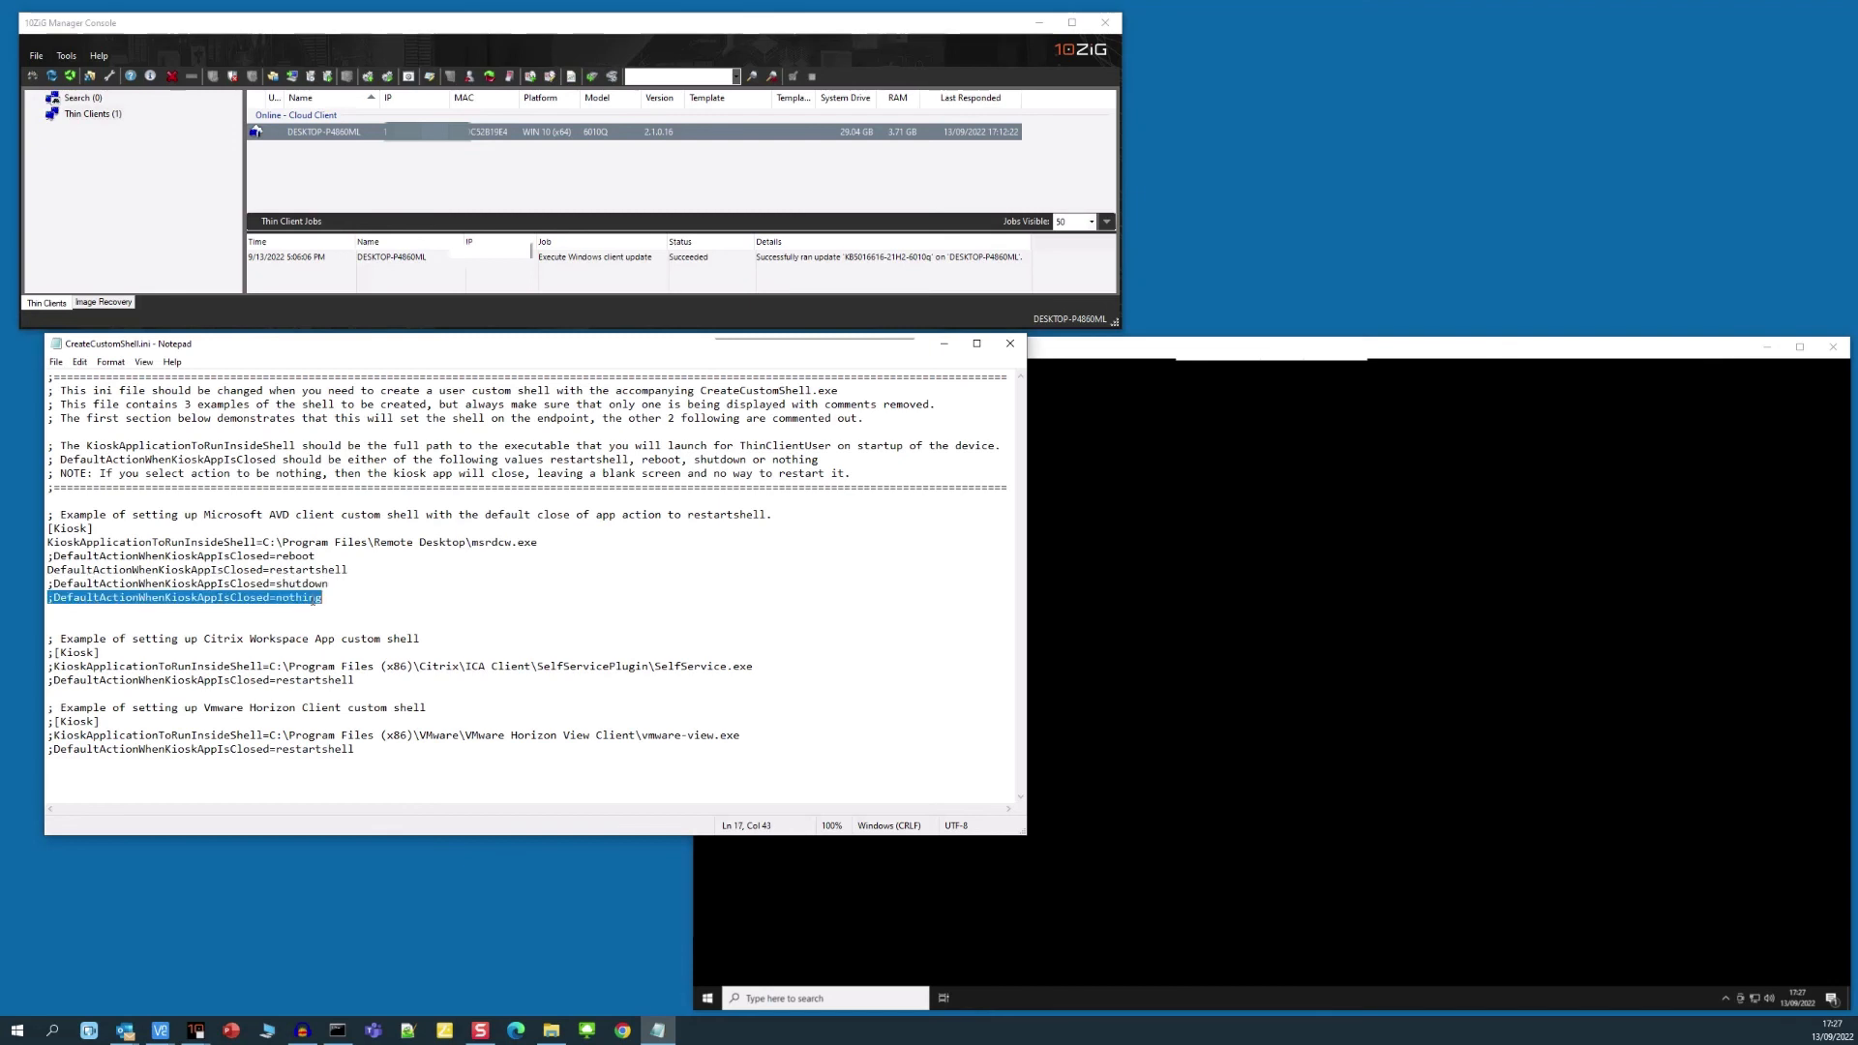
pyautogui.click(347, 598)
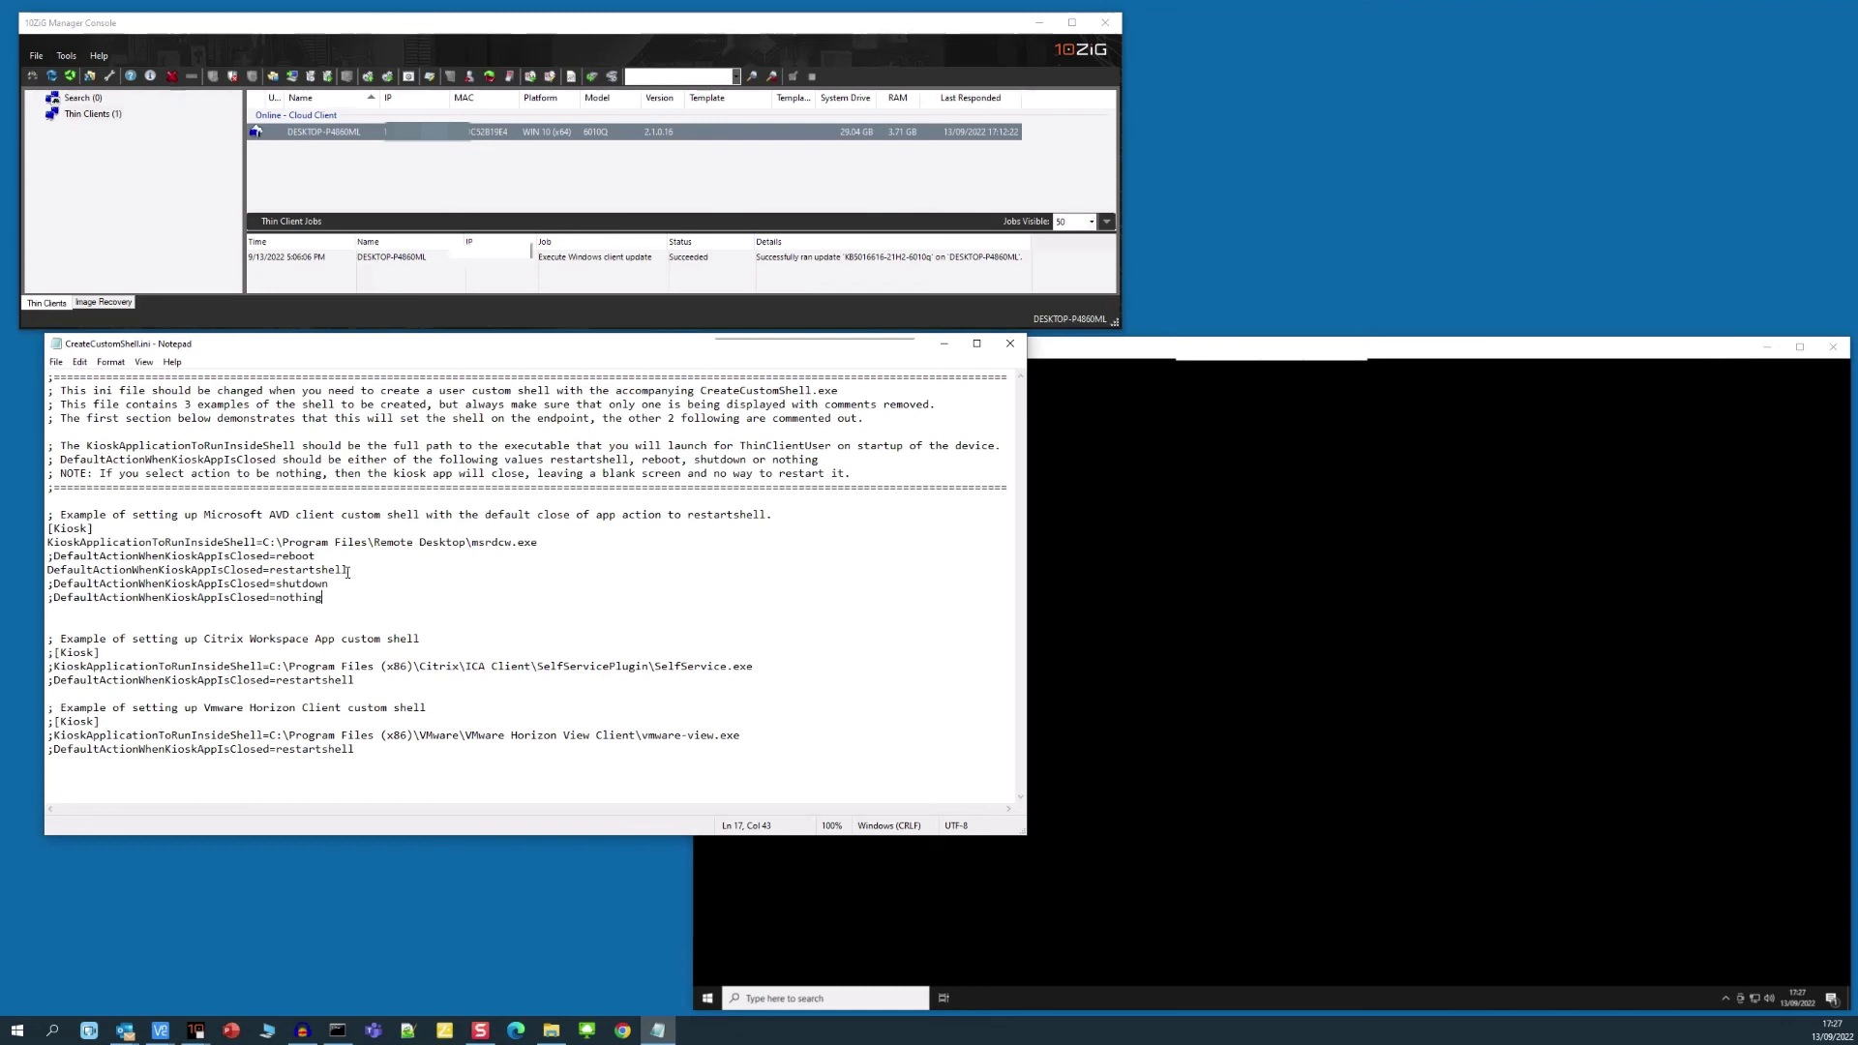
pyautogui.doubleClick(345, 570)
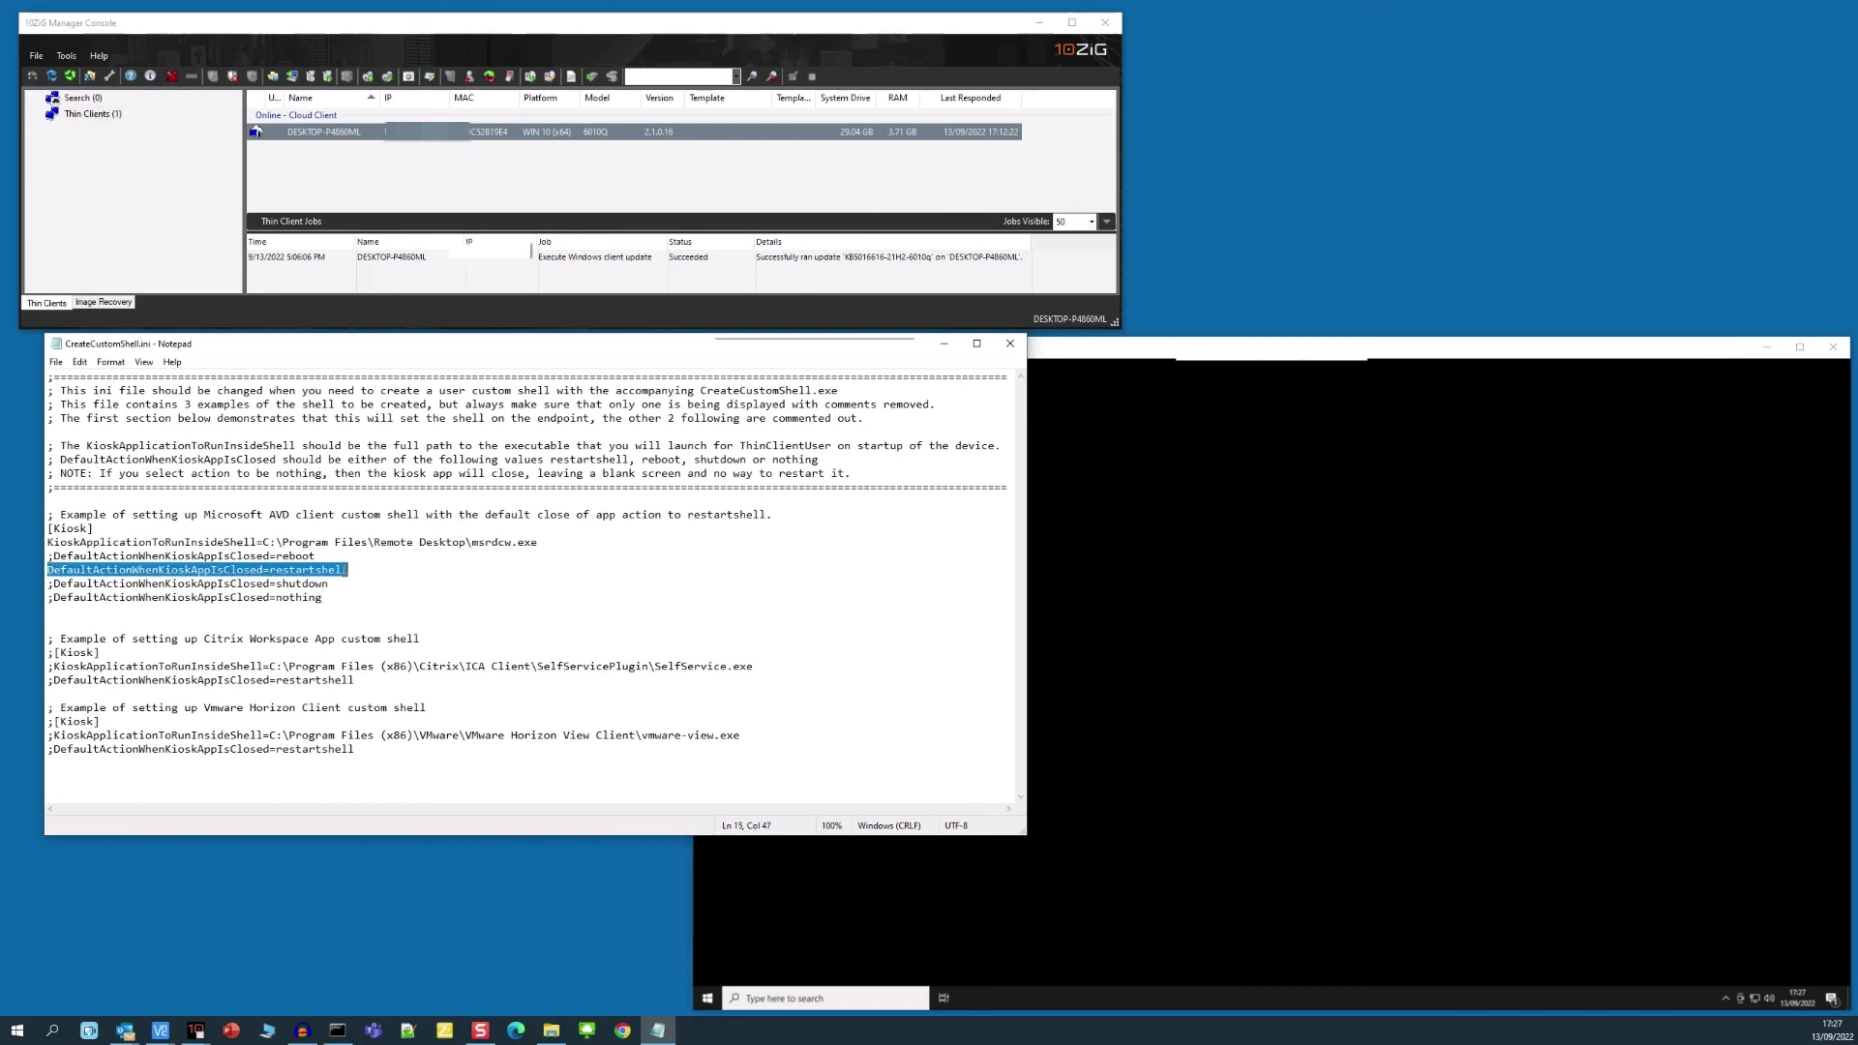
pyautogui.click(345, 570)
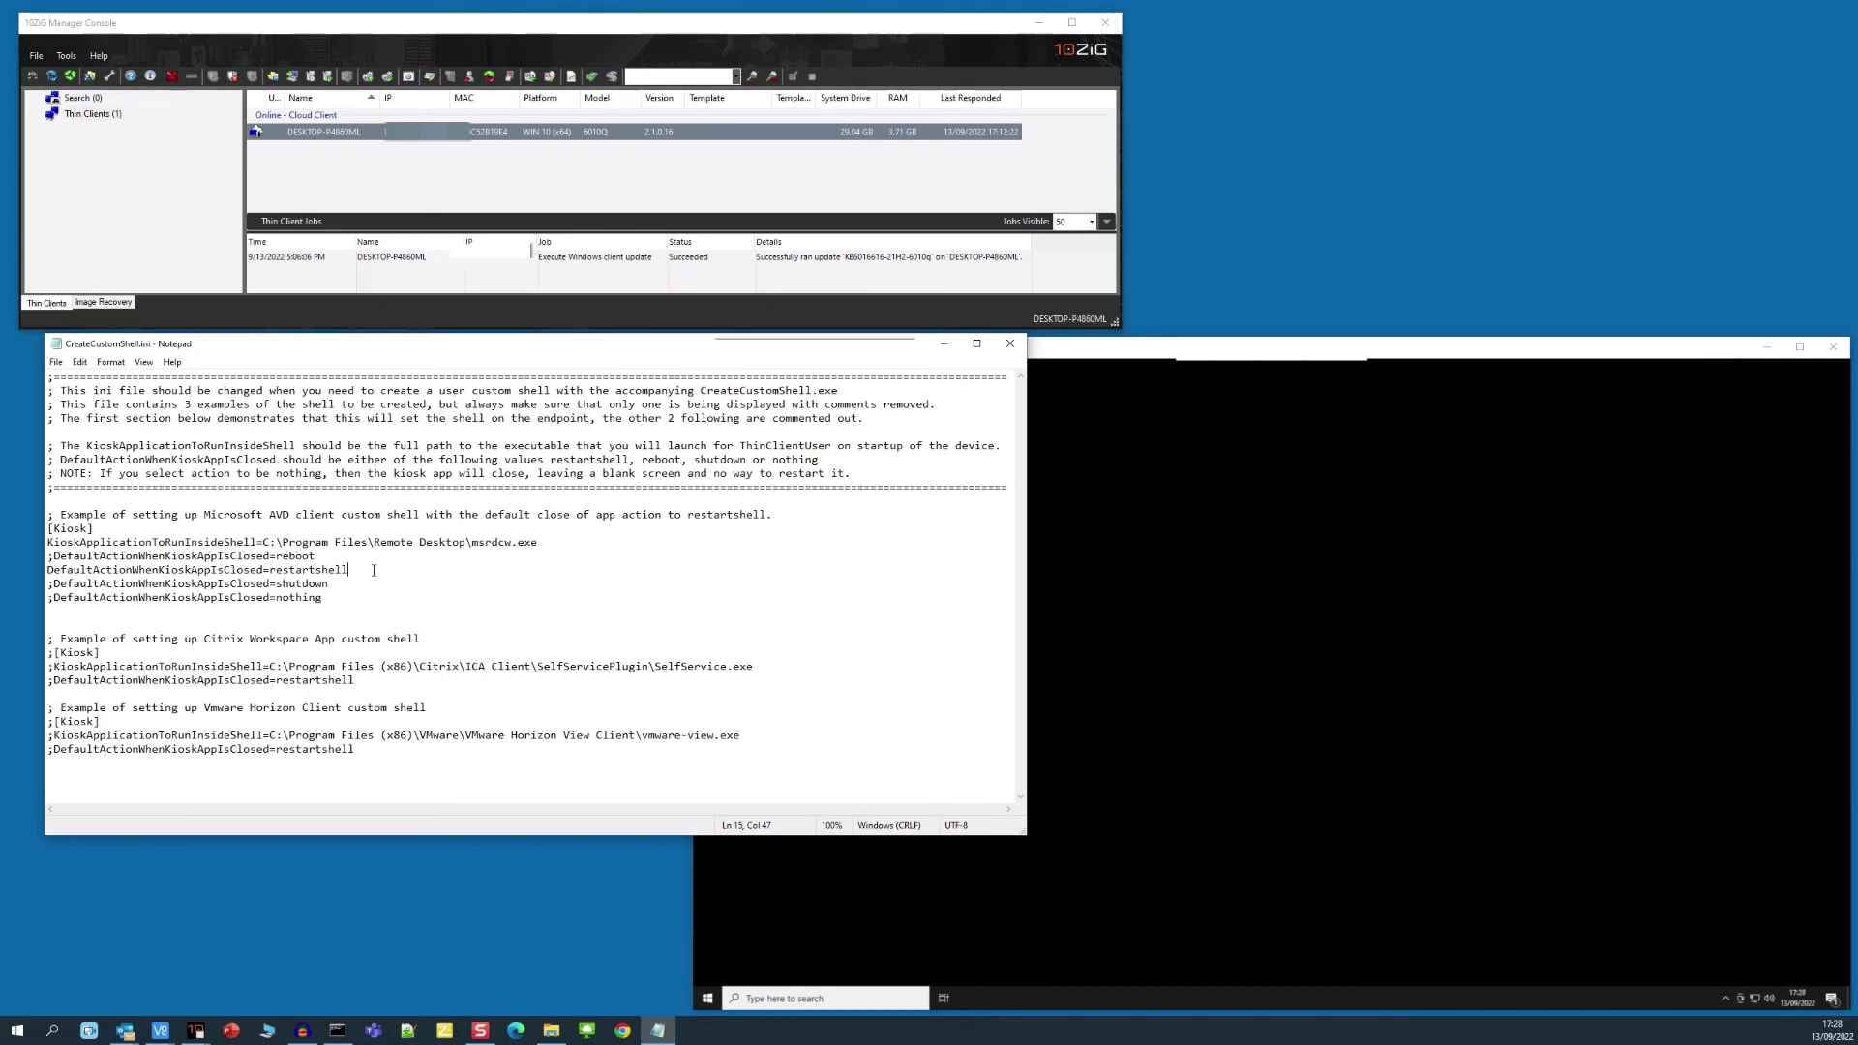
# Step: Uncomment the Kiosk section header, application path and restartshell action lines of the VMware Horizon Client example
pyautogui.click(55, 722)
pyautogui.press('BackSpace')
pyautogui.click(51, 735)
pyautogui.press('Delete')
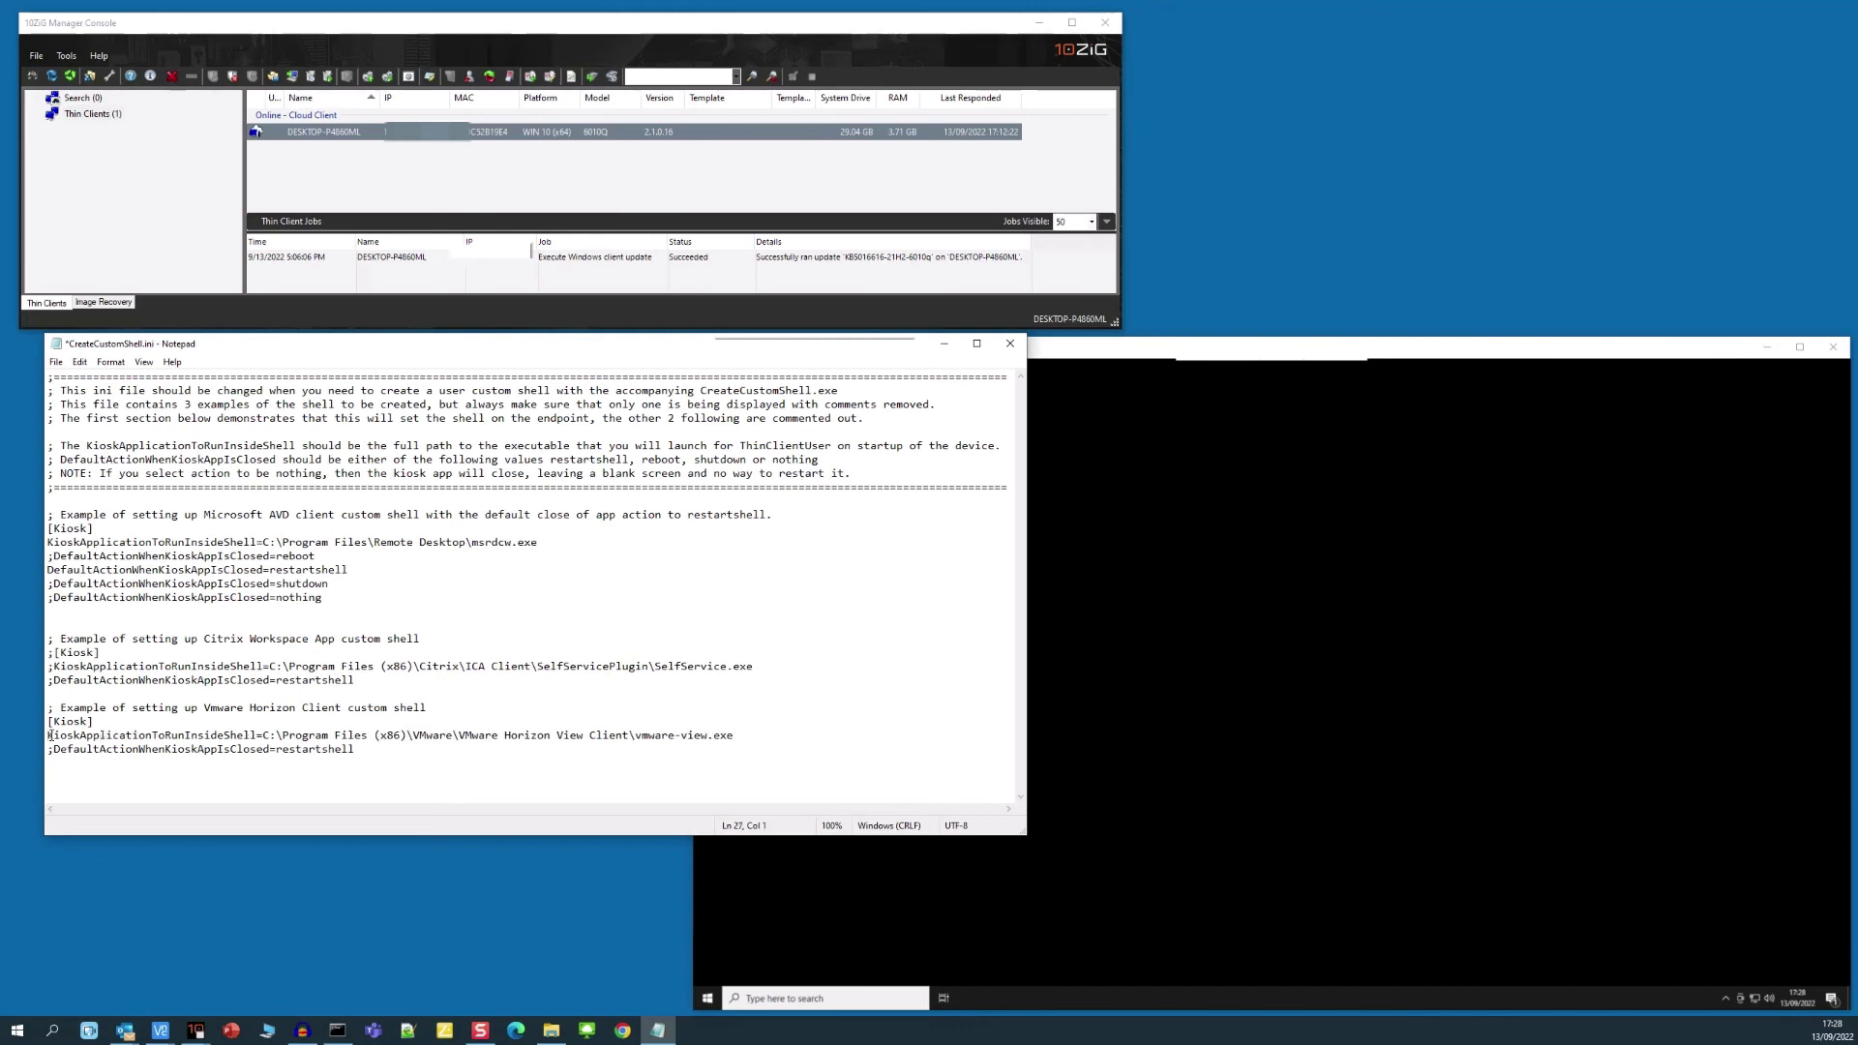
pyautogui.press('Down')
pyautogui.press('Delete')
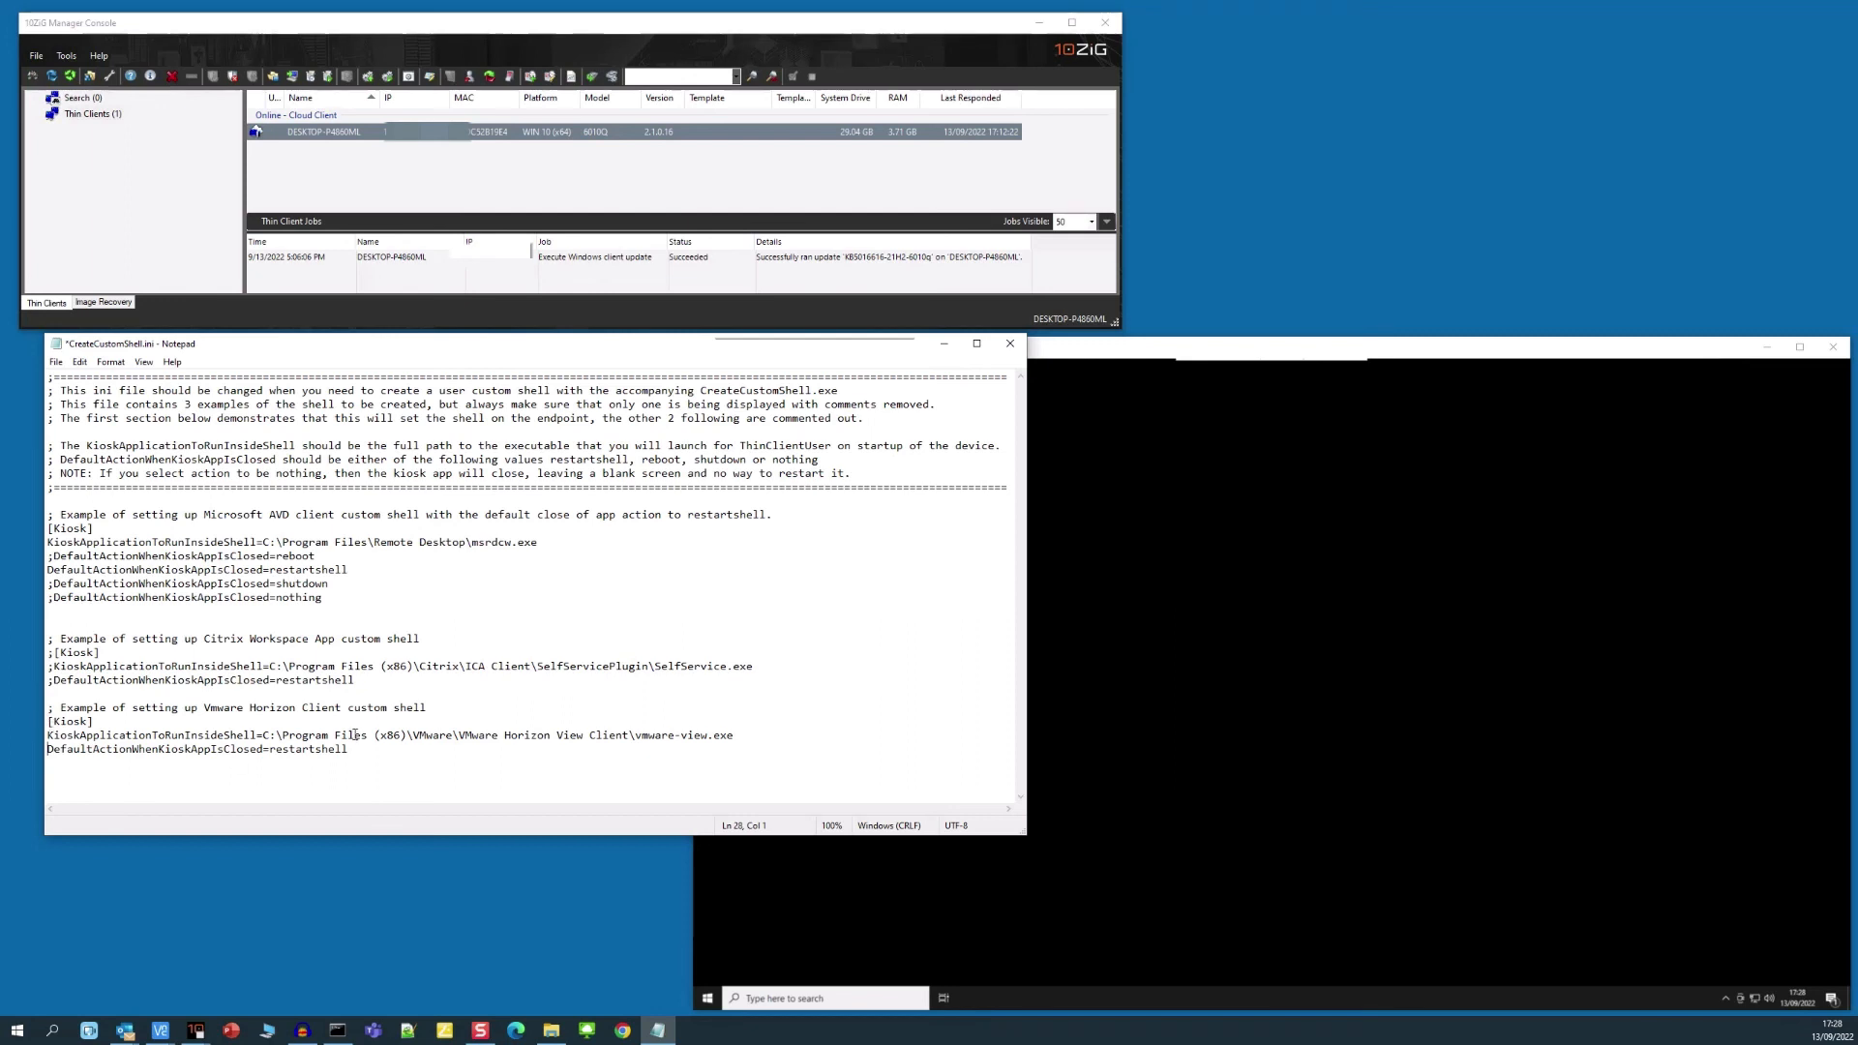
pyautogui.moveTo(354, 741); pyautogui.dragTo(49, 709)
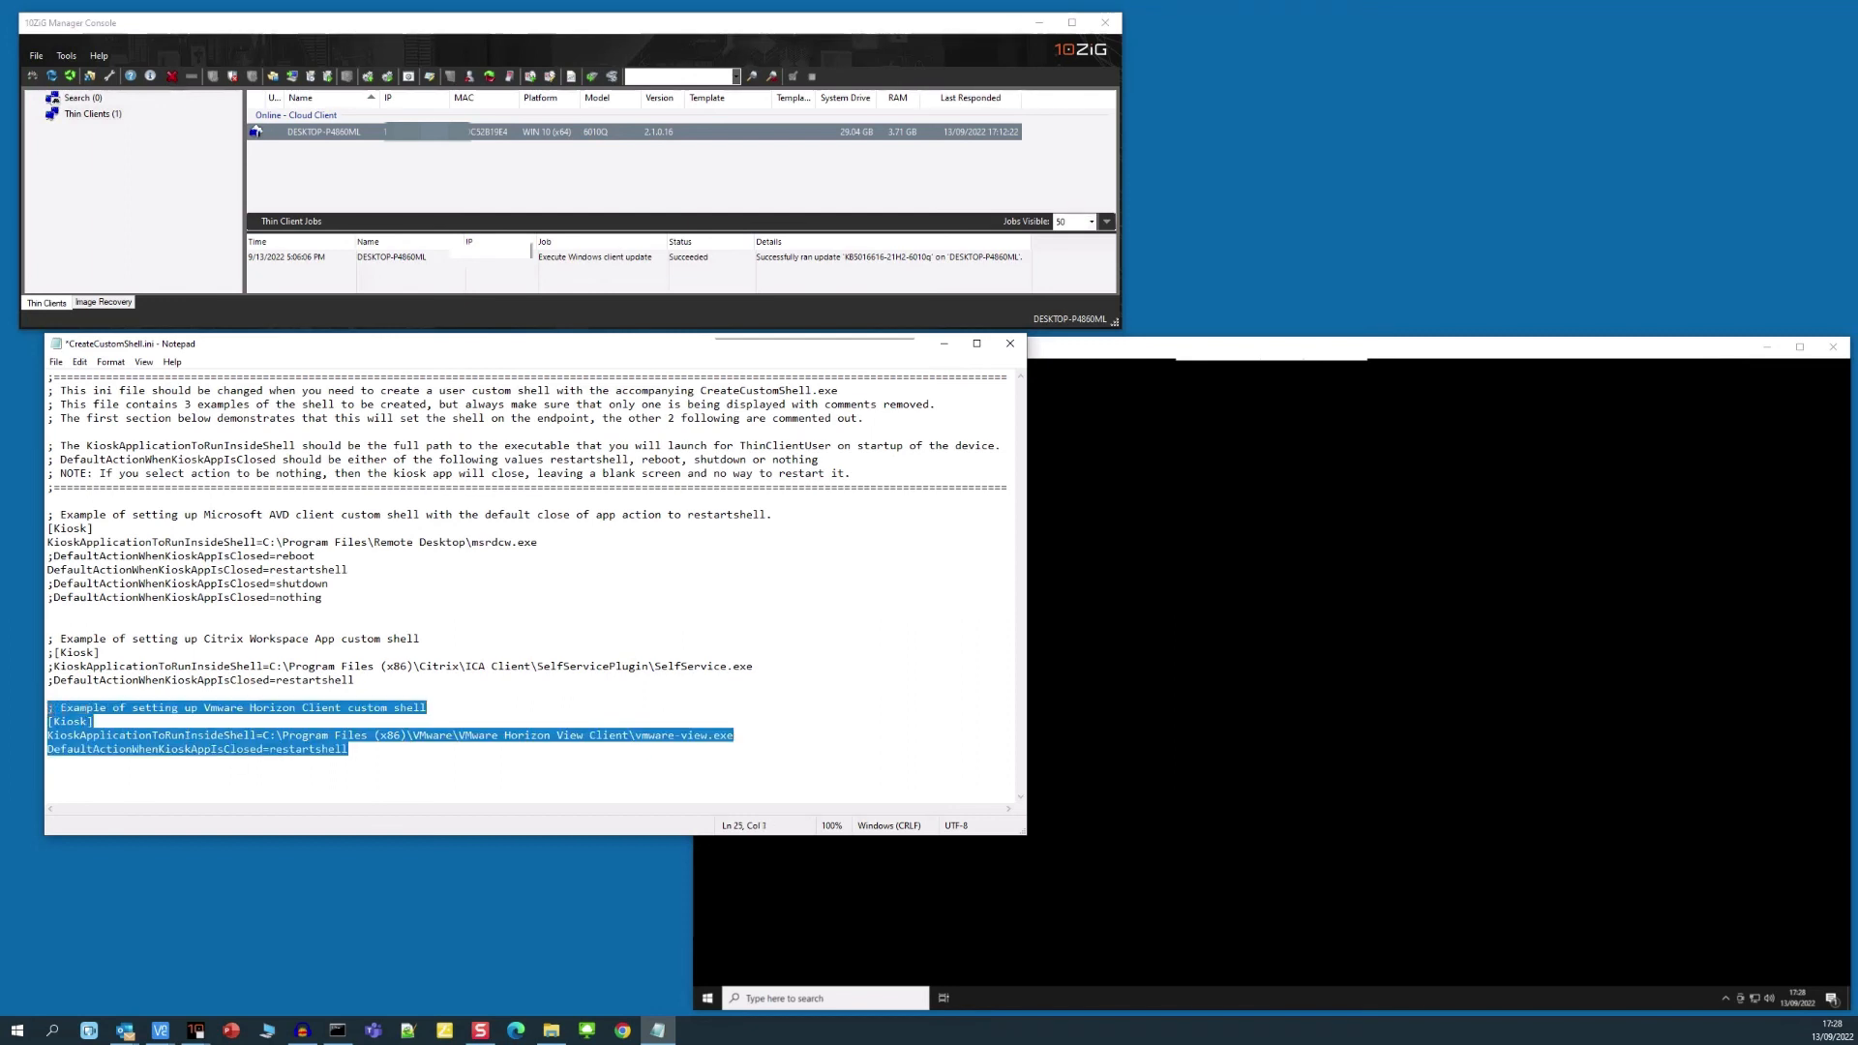
pyautogui.click(147, 782)
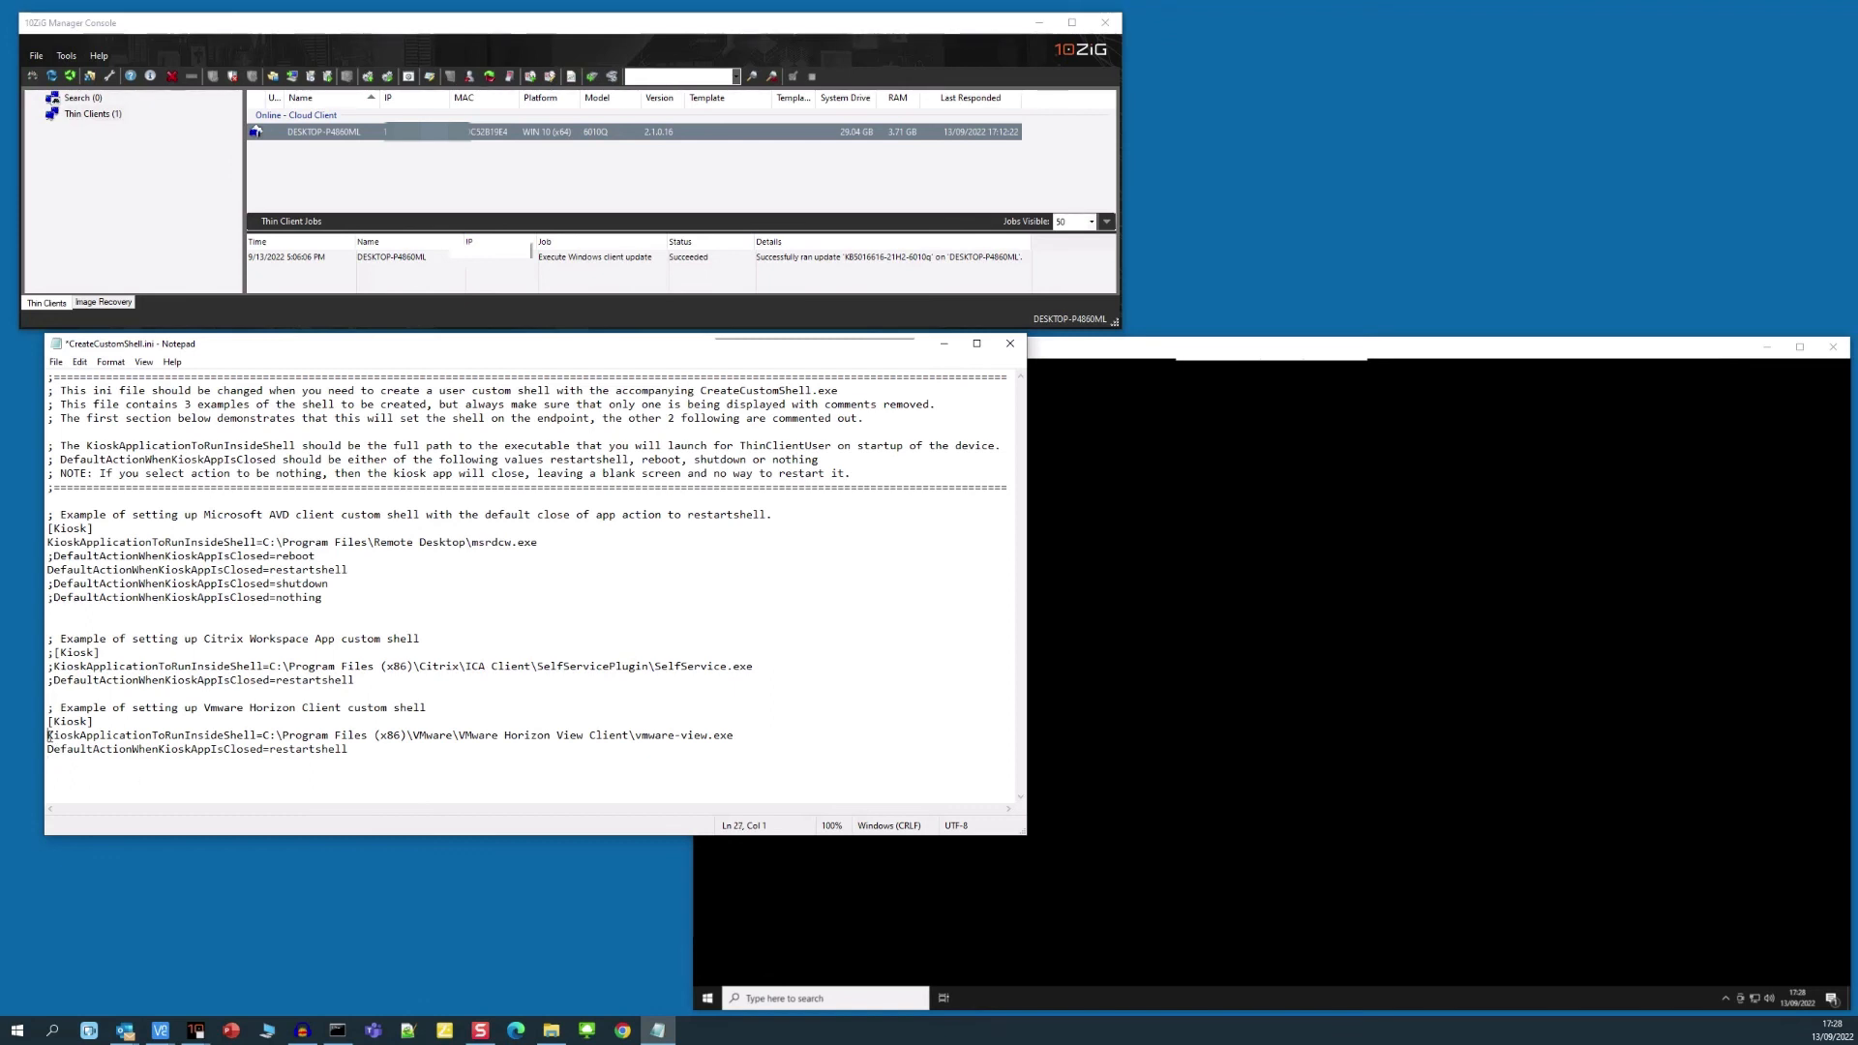
# Step: Comment out the three VMware Horizon Client example lines again with semicolons
pyautogui.write(';')
pyautogui.click(48, 735)
pyautogui.write(';')
pyautogui.click(48, 749)
pyautogui.write(';')
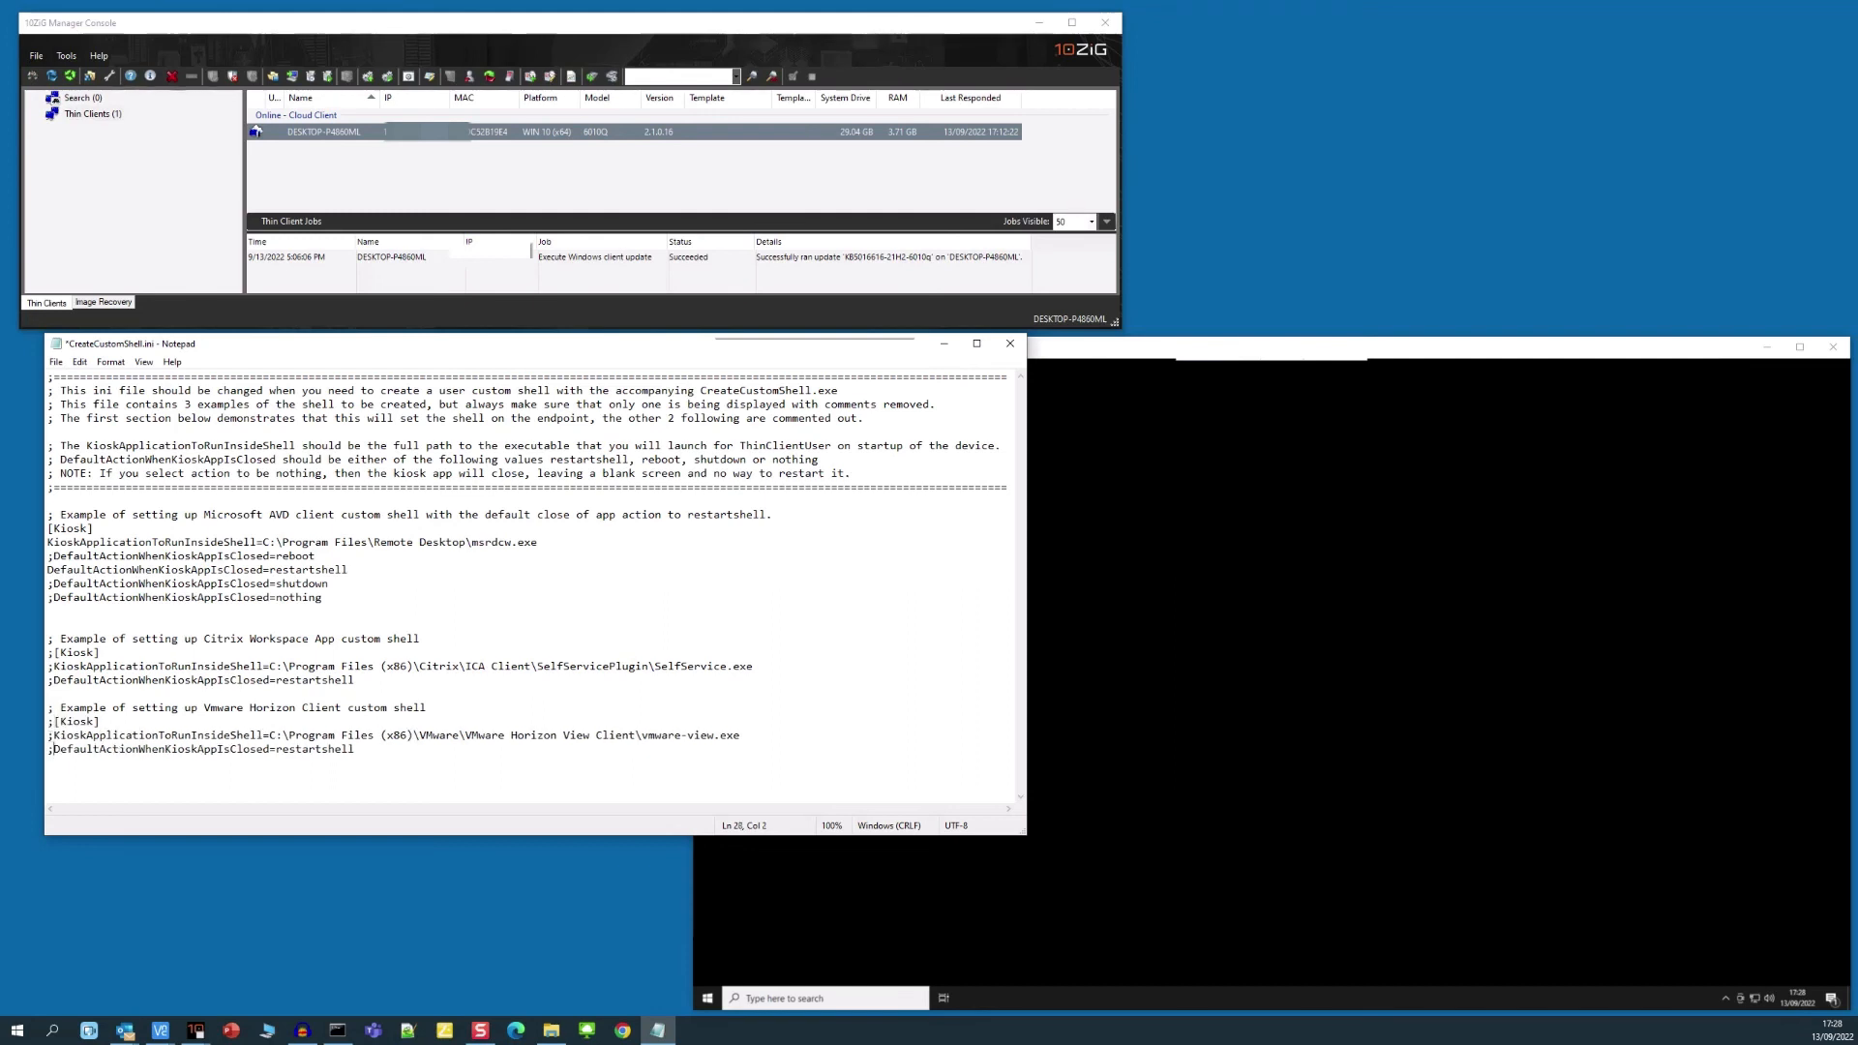
# Step: Save and close CreateCustomShell.ini, and close the 10ZiG-Create-User-Kiosk-Shell folder window
pyautogui.click(219, 679)
pyautogui.click(1011, 346)
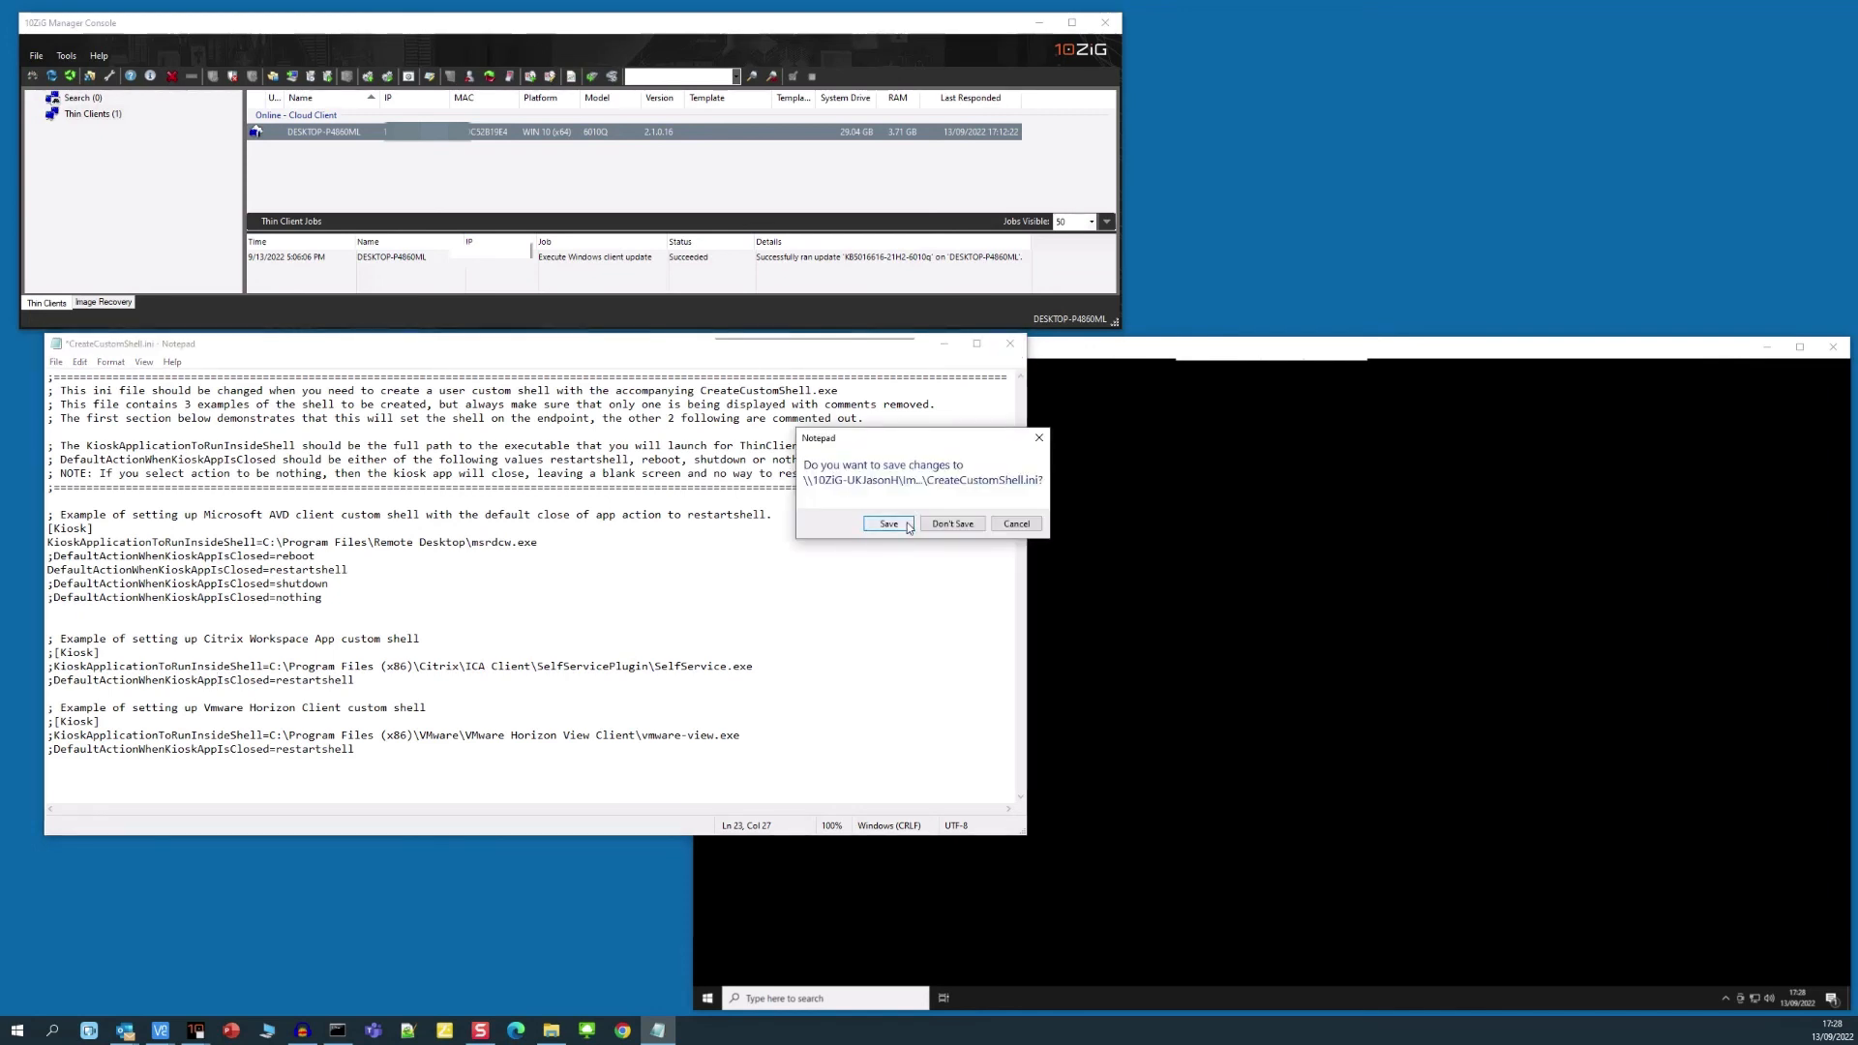
pyautogui.click(906, 524)
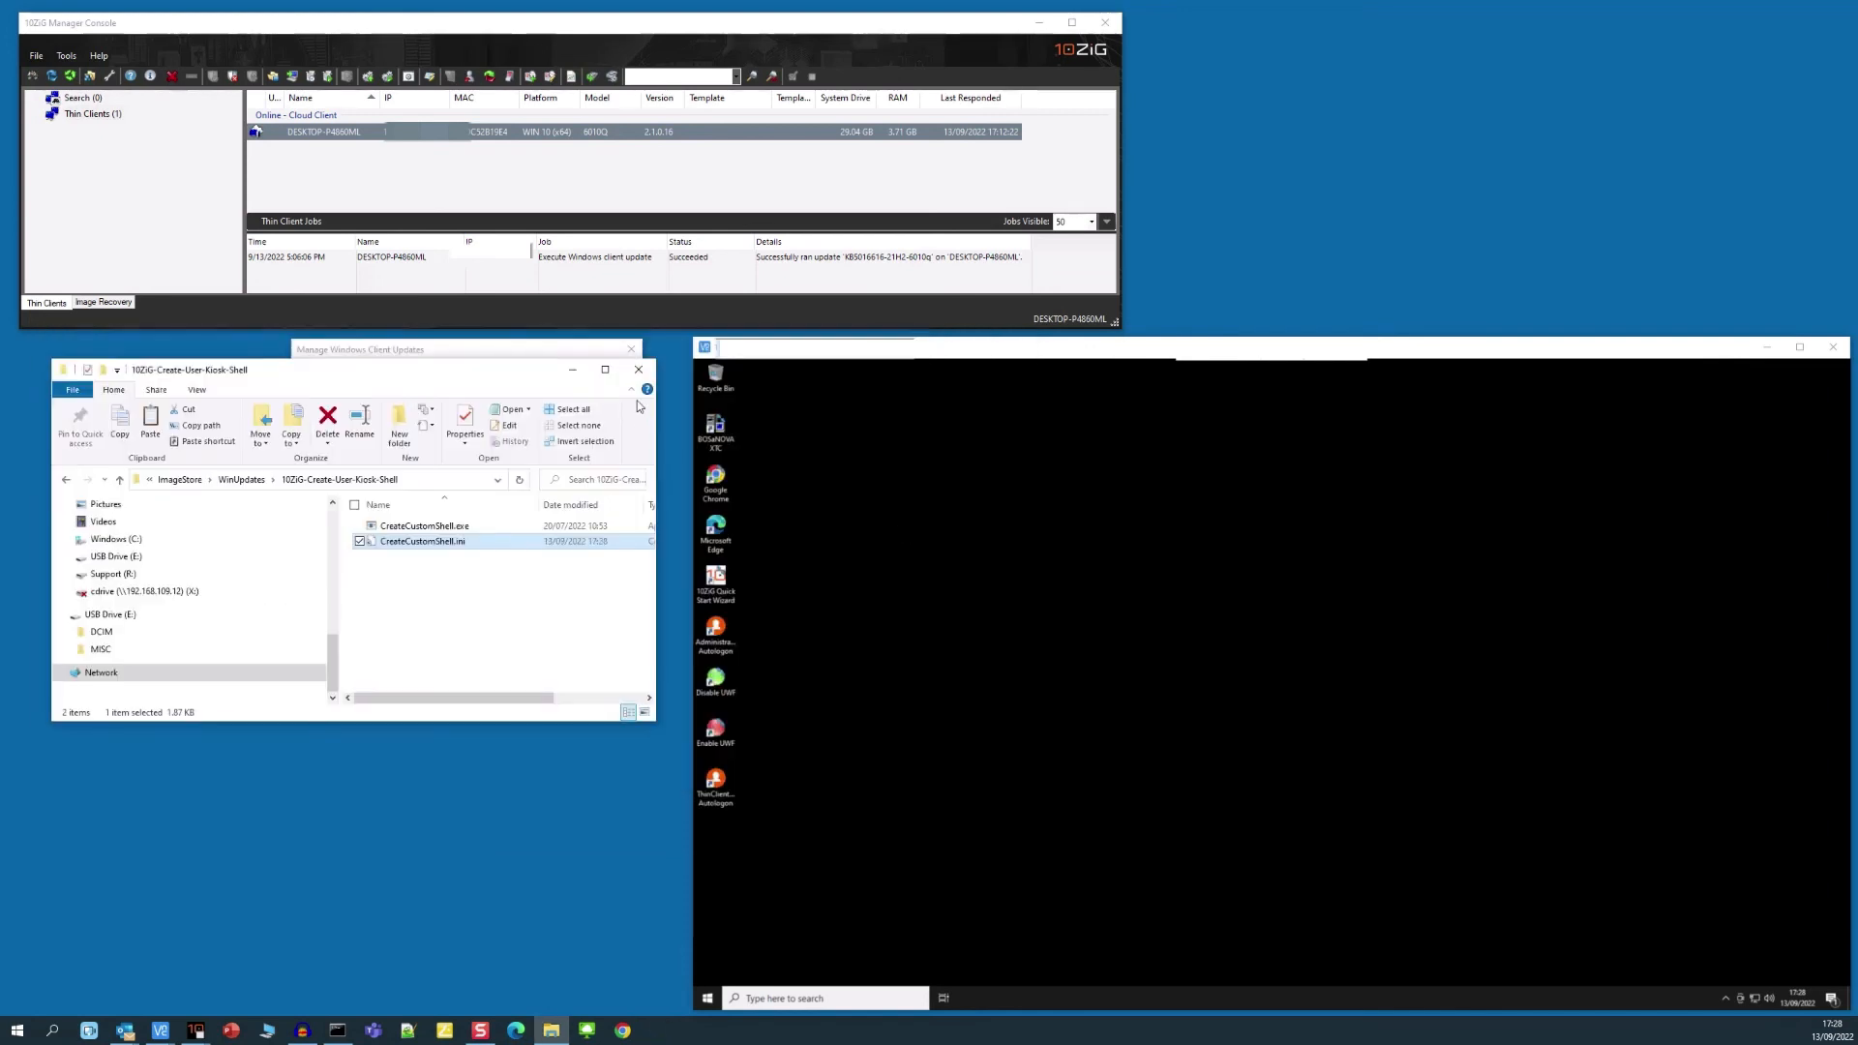
pyautogui.click(640, 371)
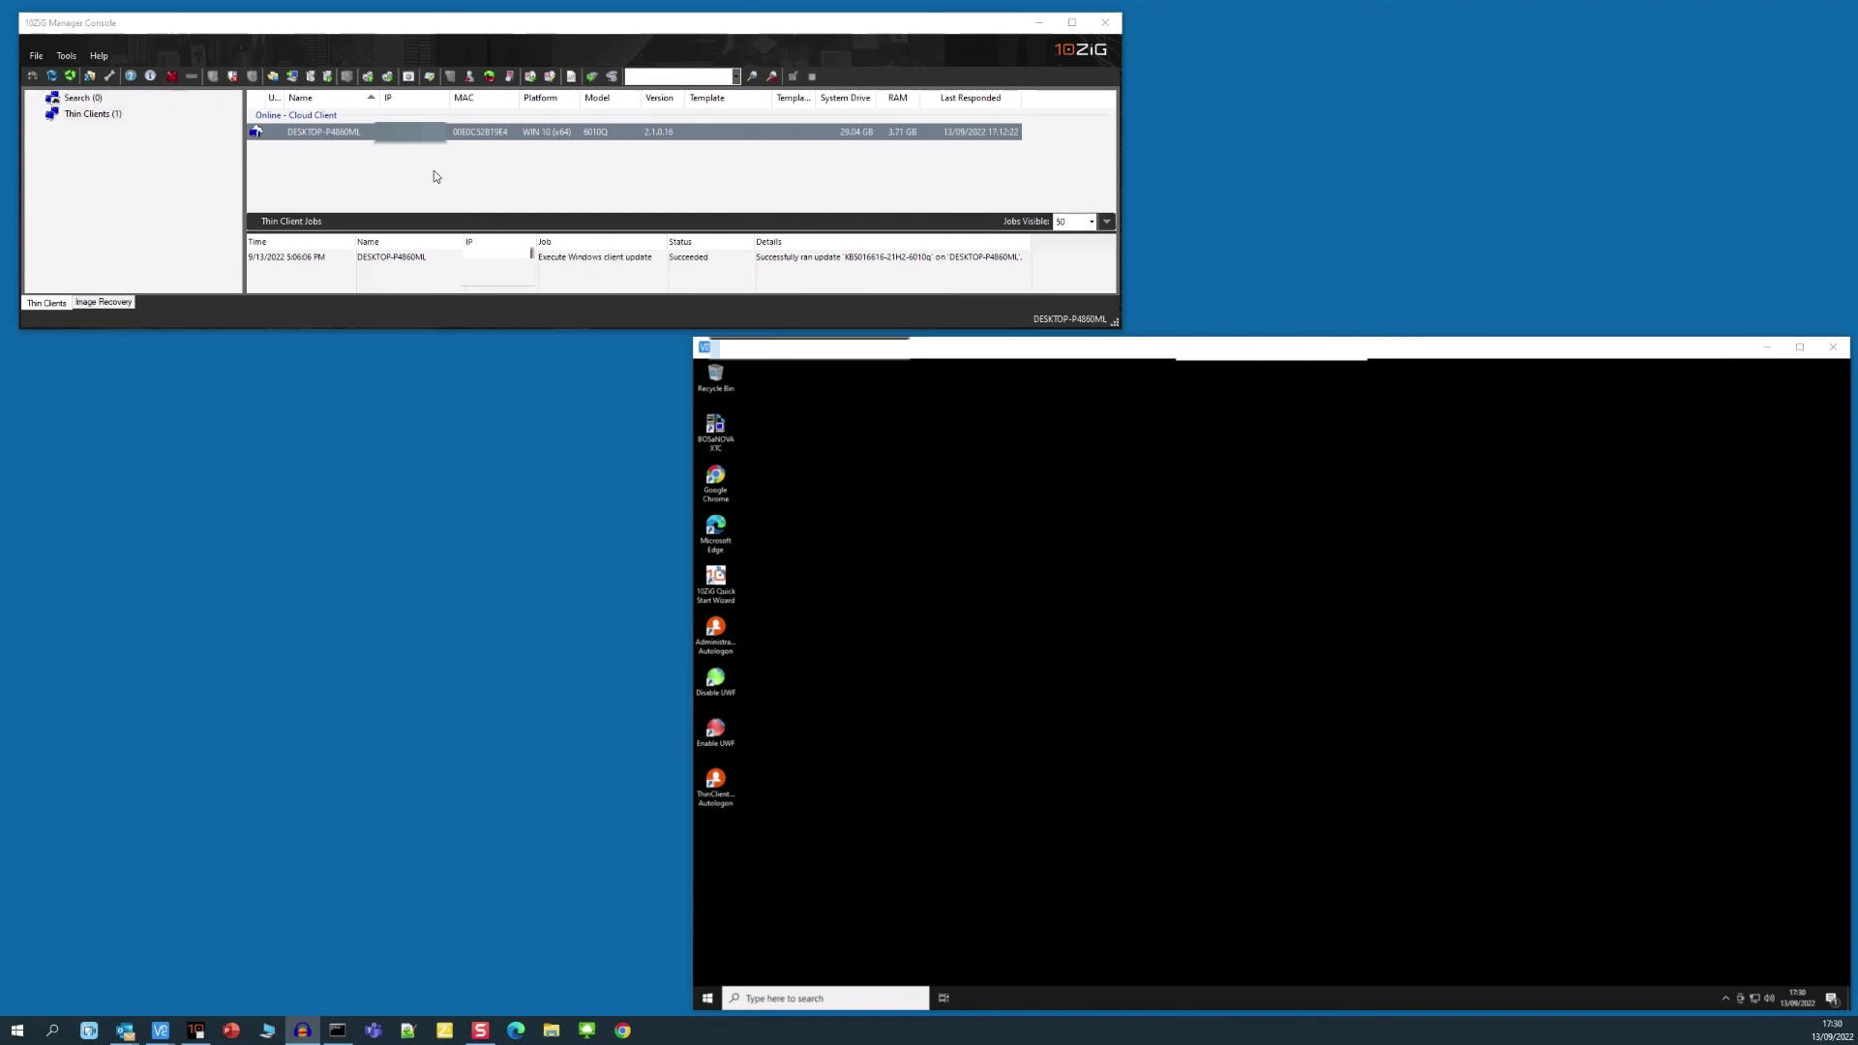
# Step: Execute the 10ZiG-Create-User-Kiosk-Shell update on the DESKTOP-P4860ML thin client from 10ZiG Manager
pyautogui.click(381, 136)
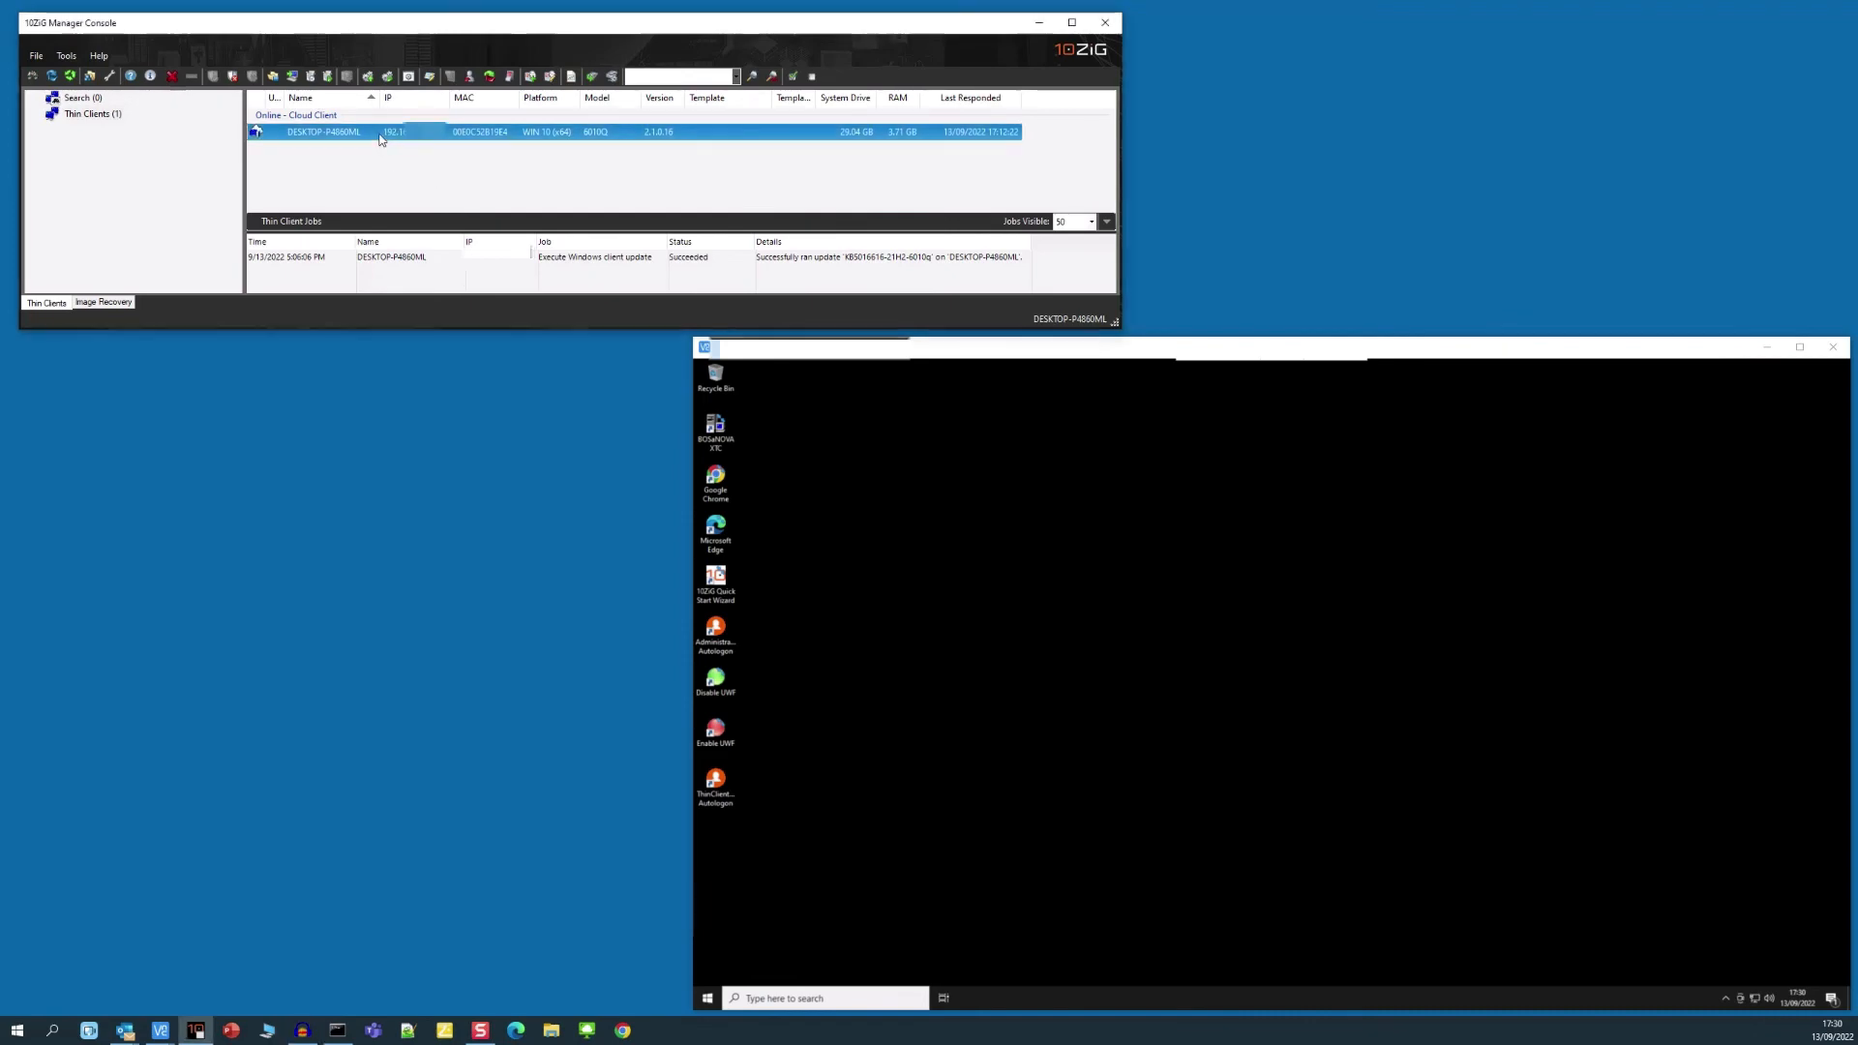
pyautogui.rightClick(380, 138)
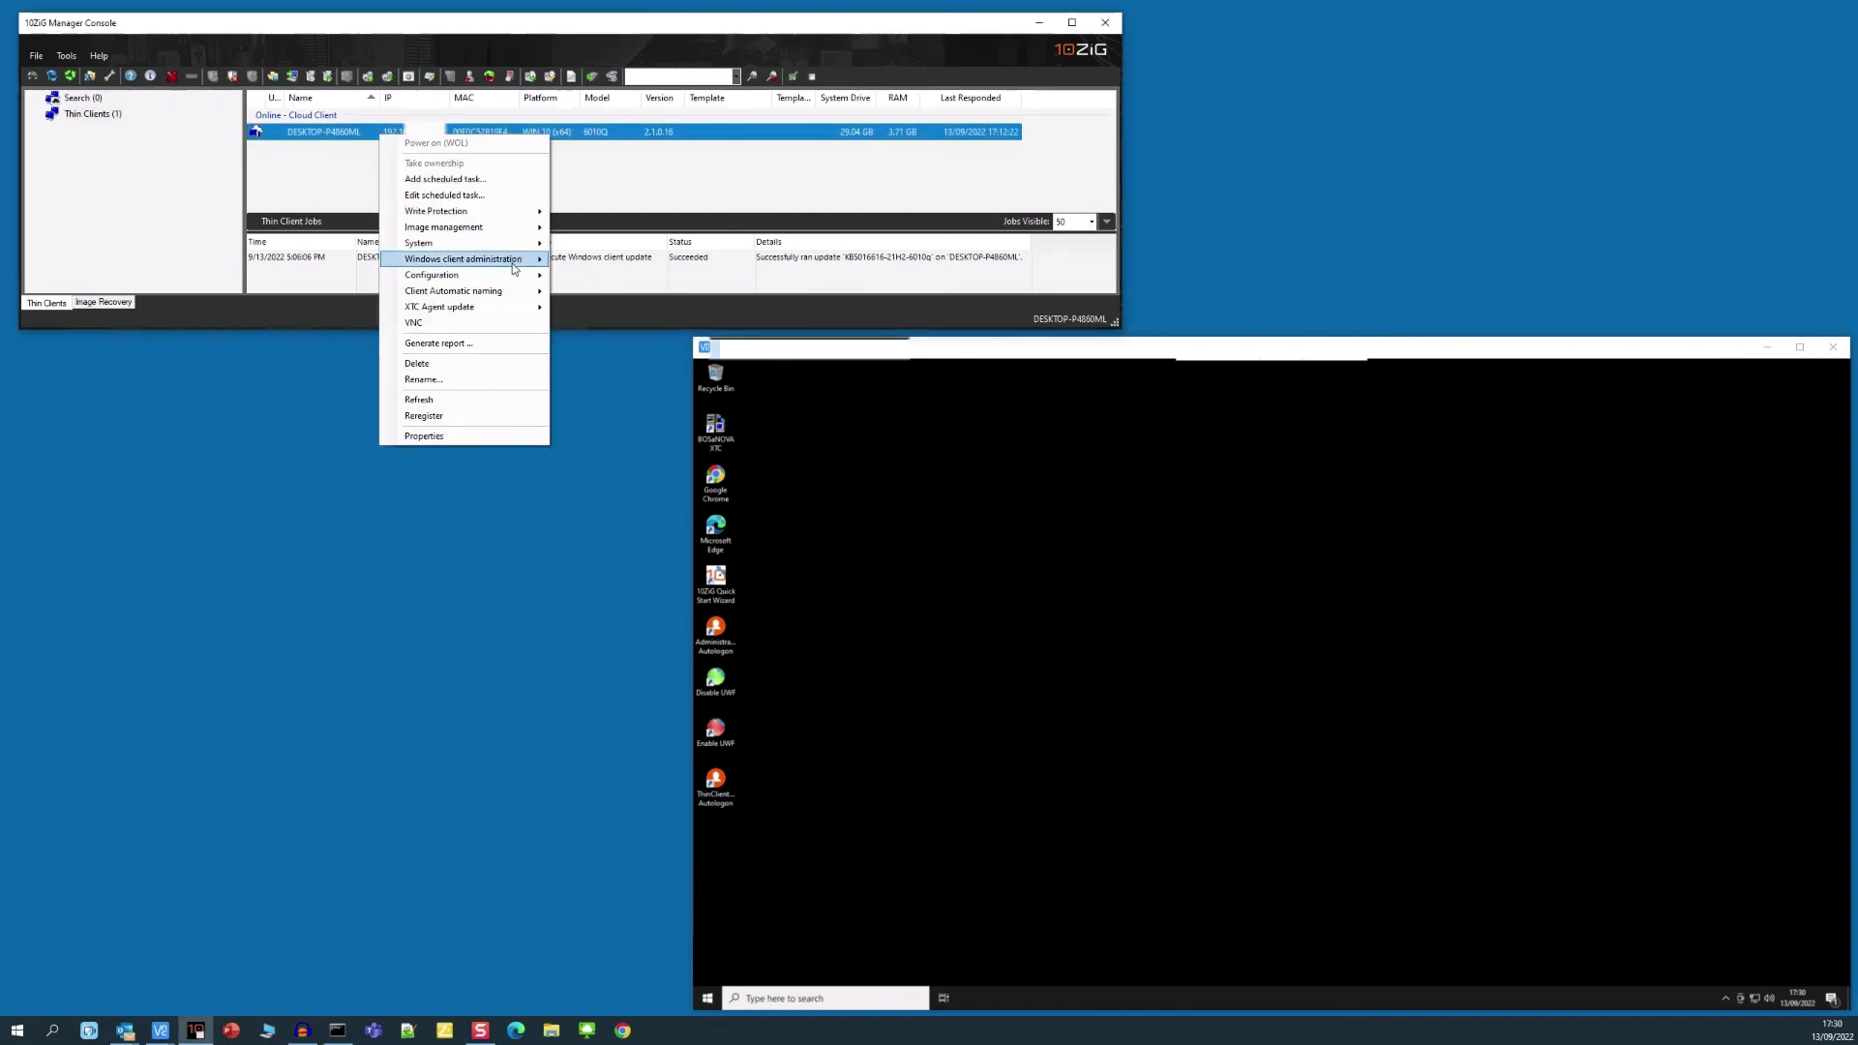
pyautogui.moveTo(513, 263)
pyautogui.moveTo(701, 296)
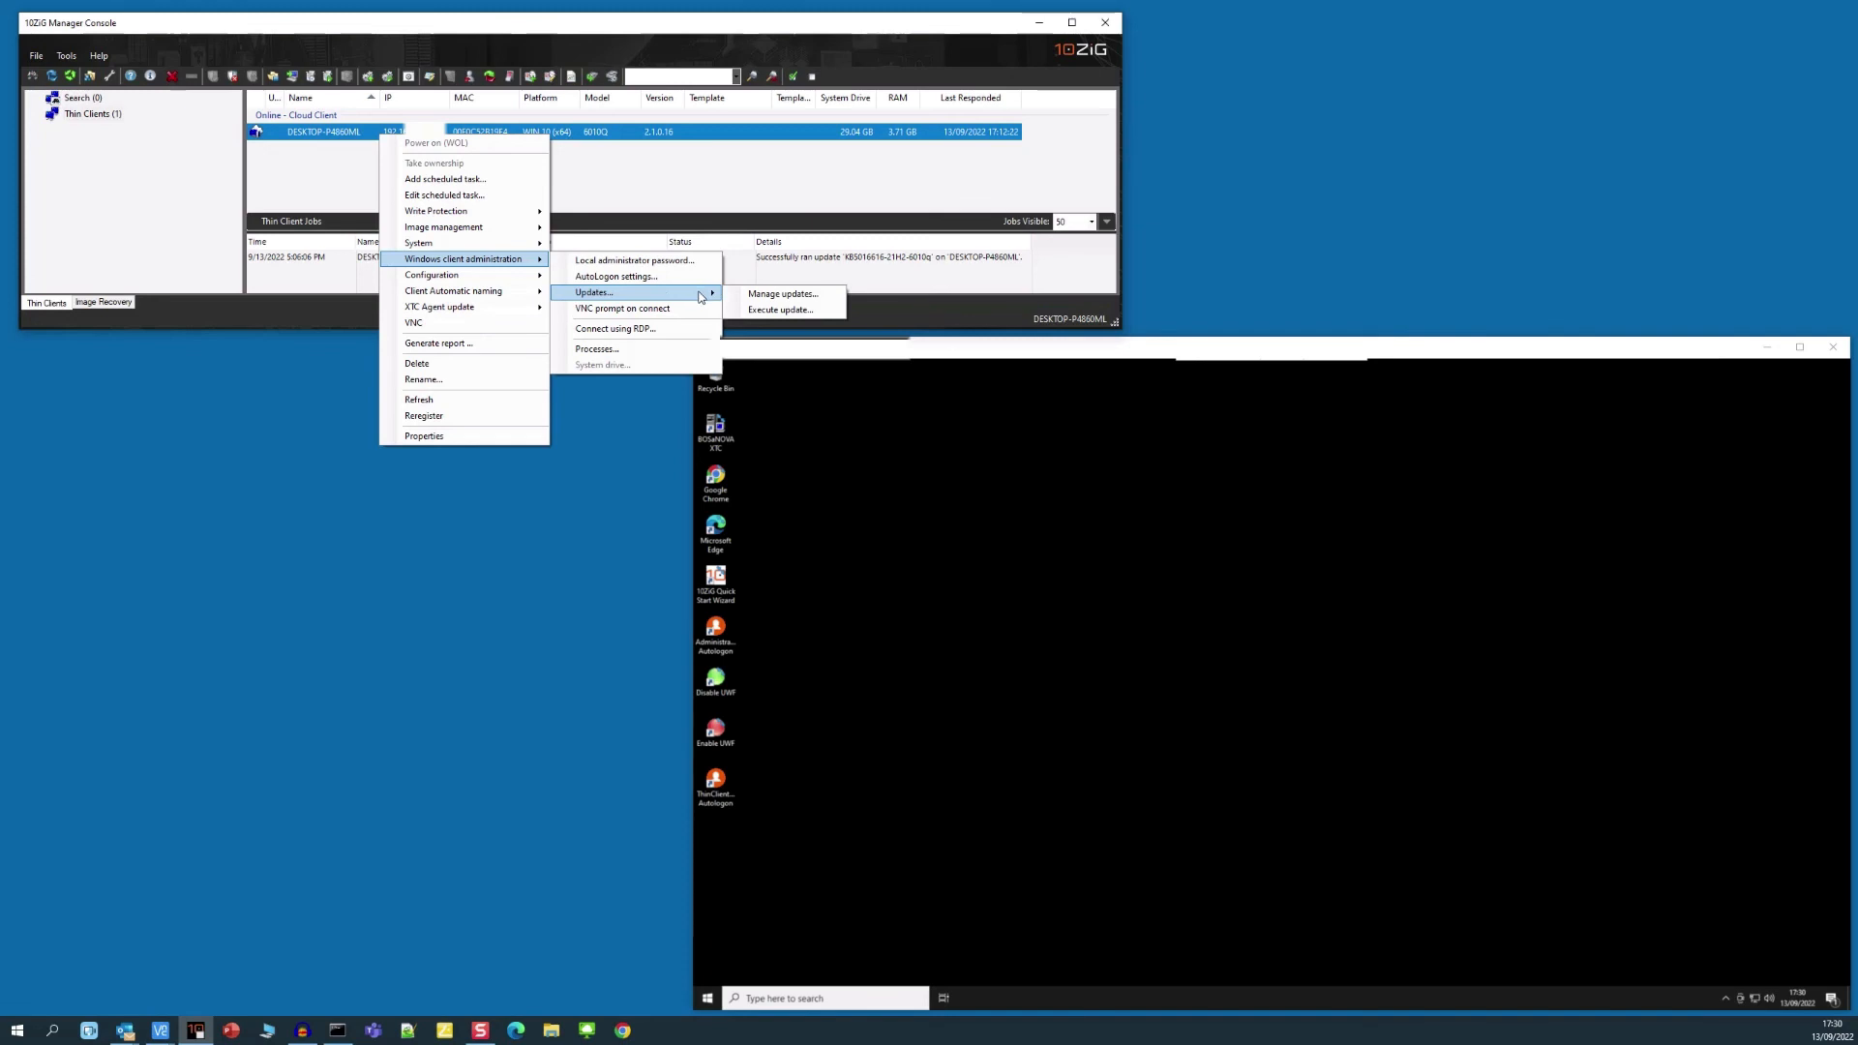
pyautogui.click(812, 309)
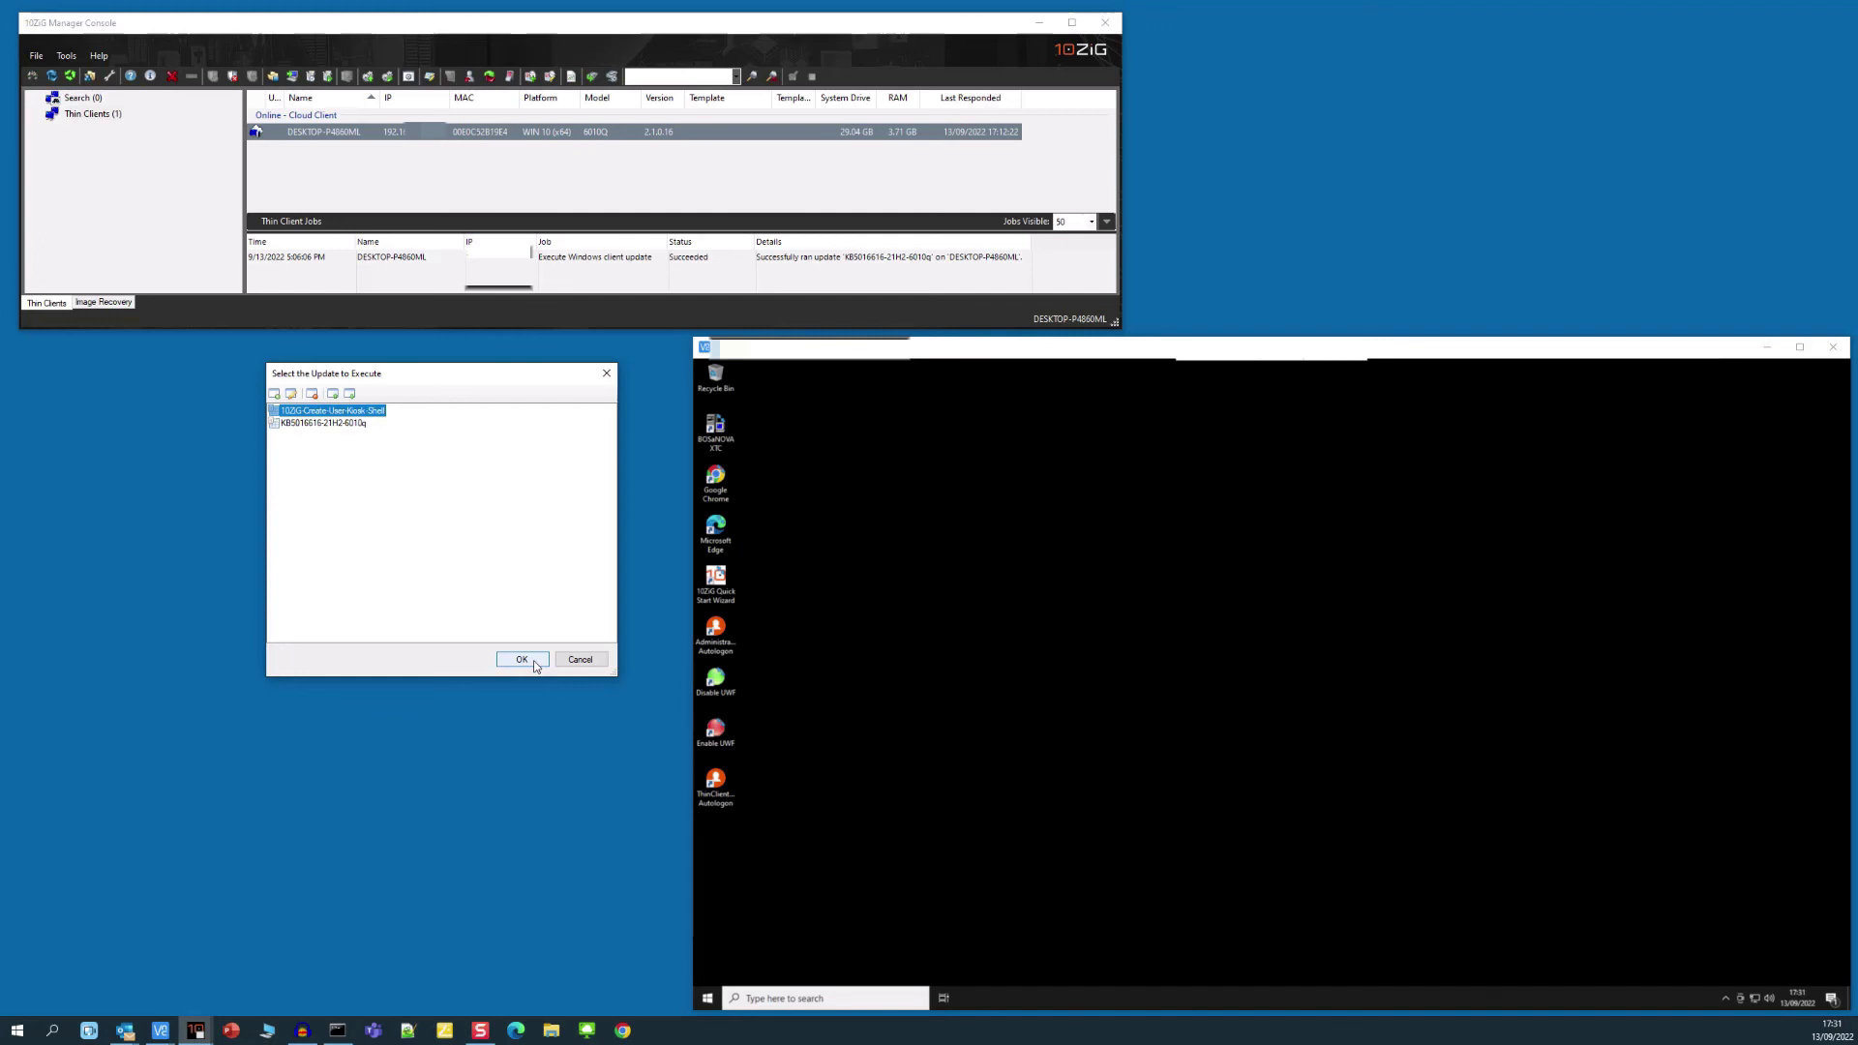
pyautogui.click(532, 660)
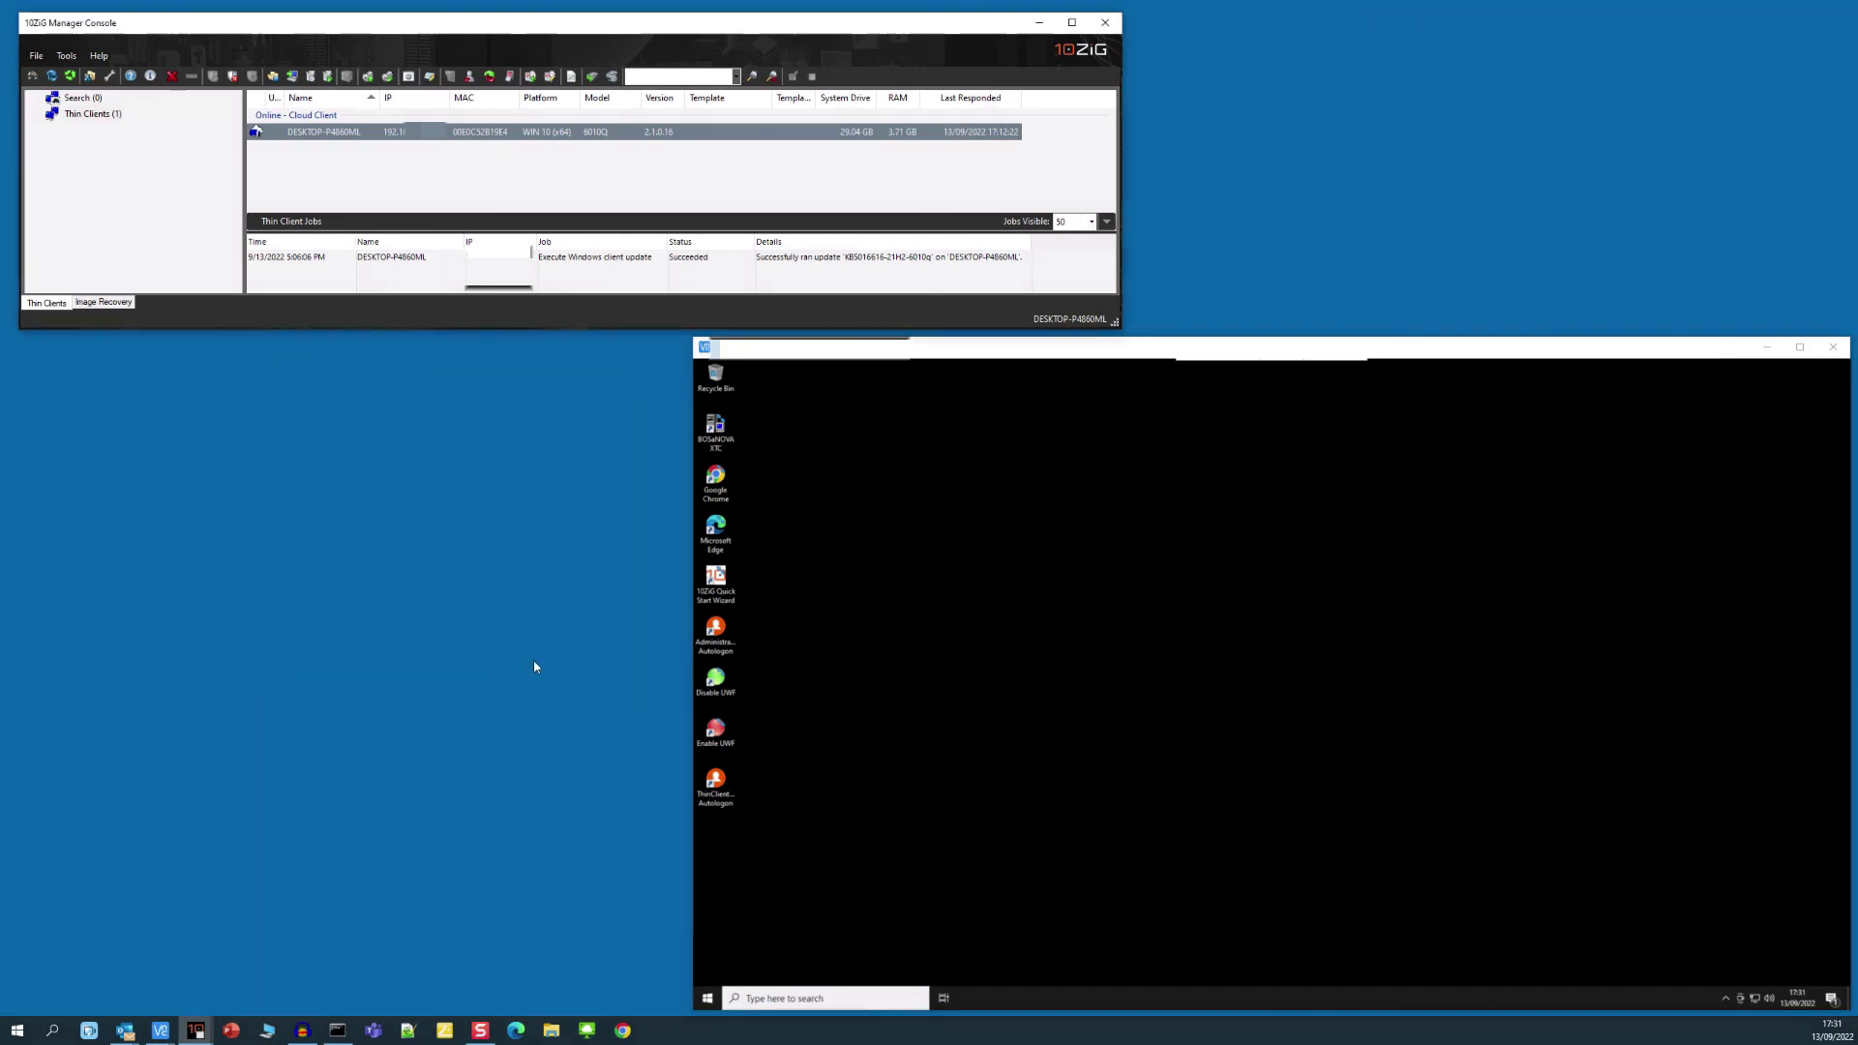
# Step: Monitor the kiosk shell update job's status and details alongside the thin client's remote screen during its reboots
pyautogui.click(974, 570)
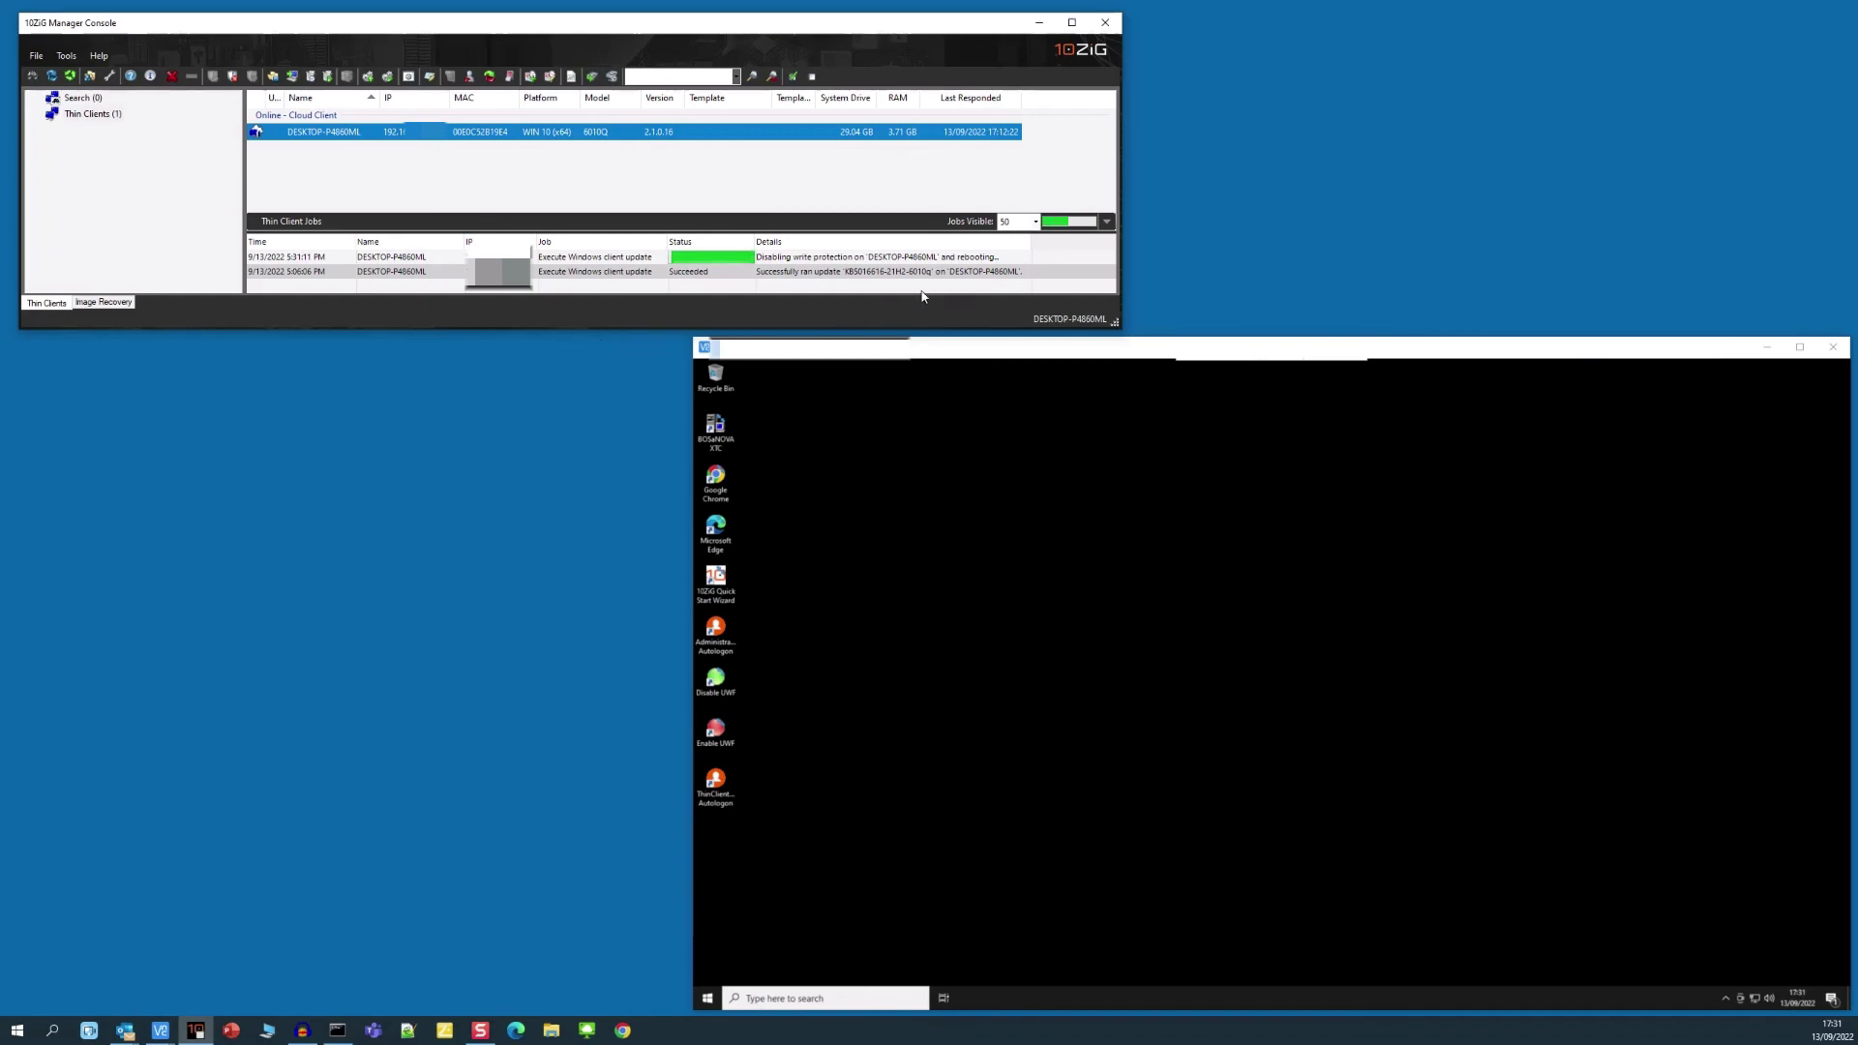
pyautogui.click(946, 259)
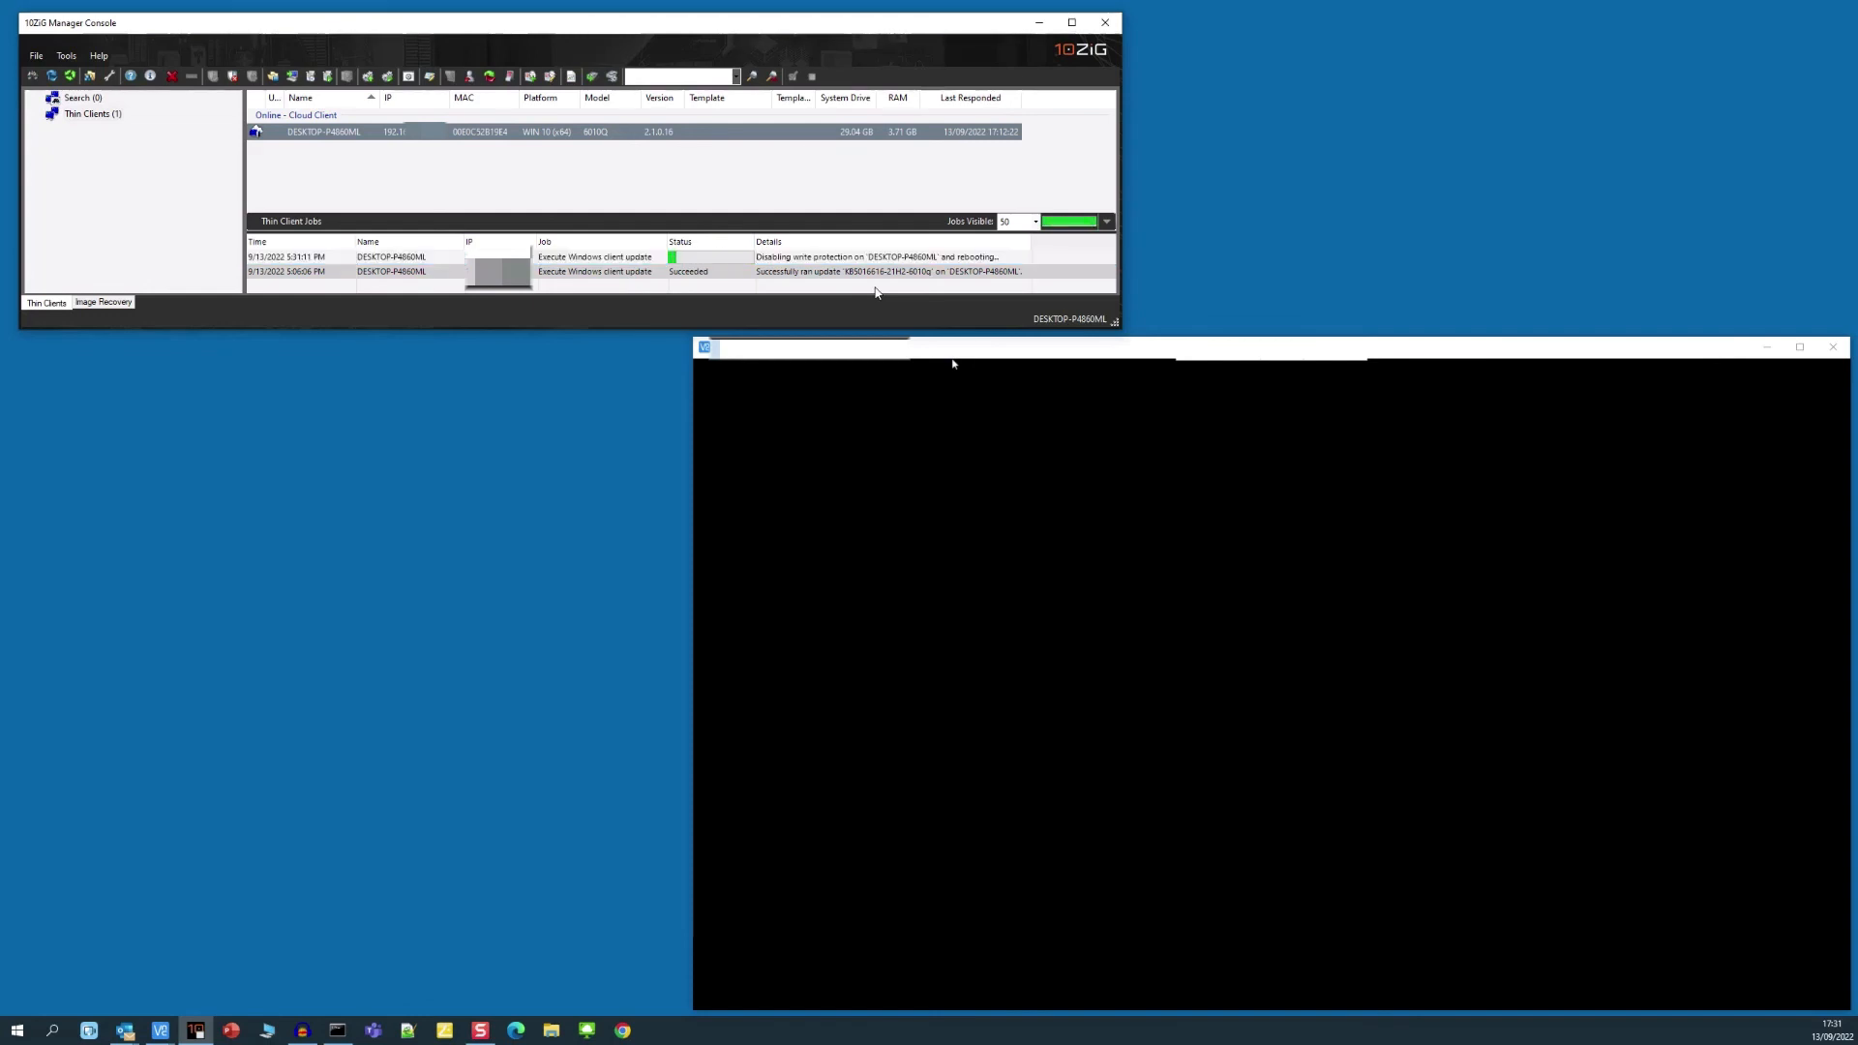
pyautogui.click(954, 364)
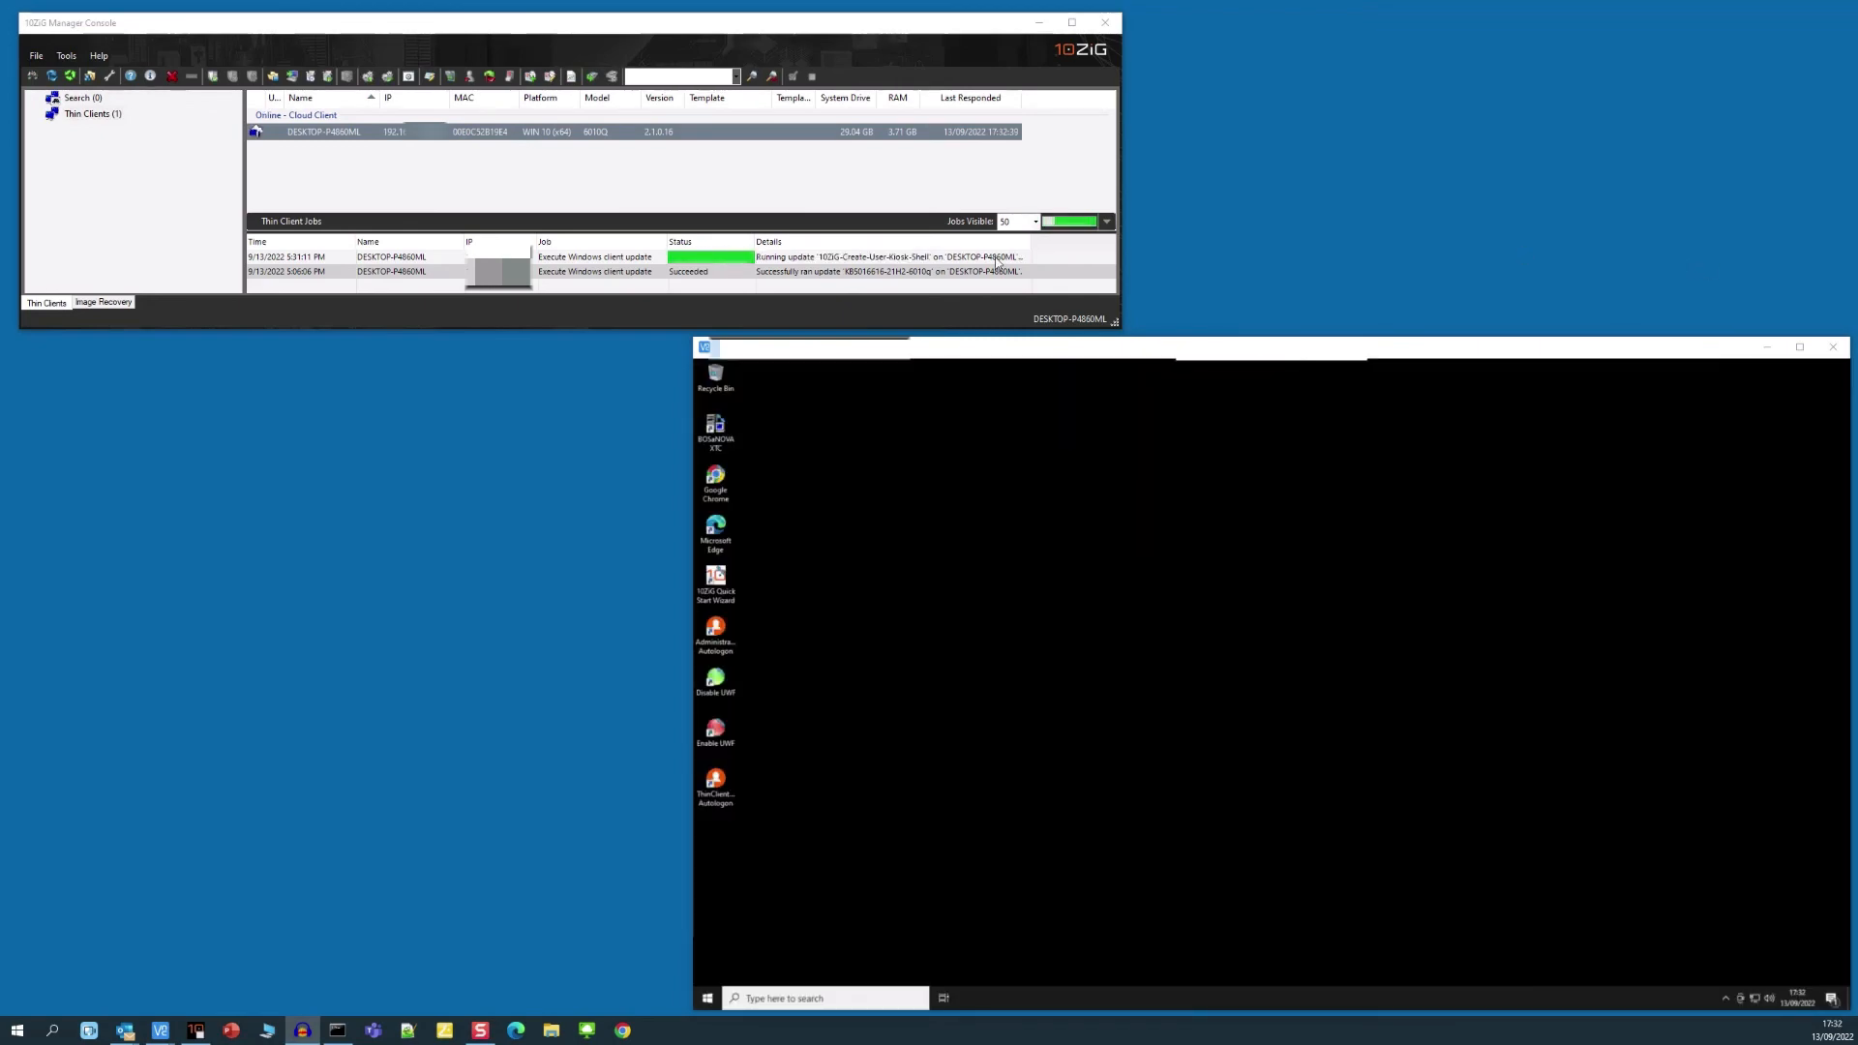
pyautogui.click(867, 259)
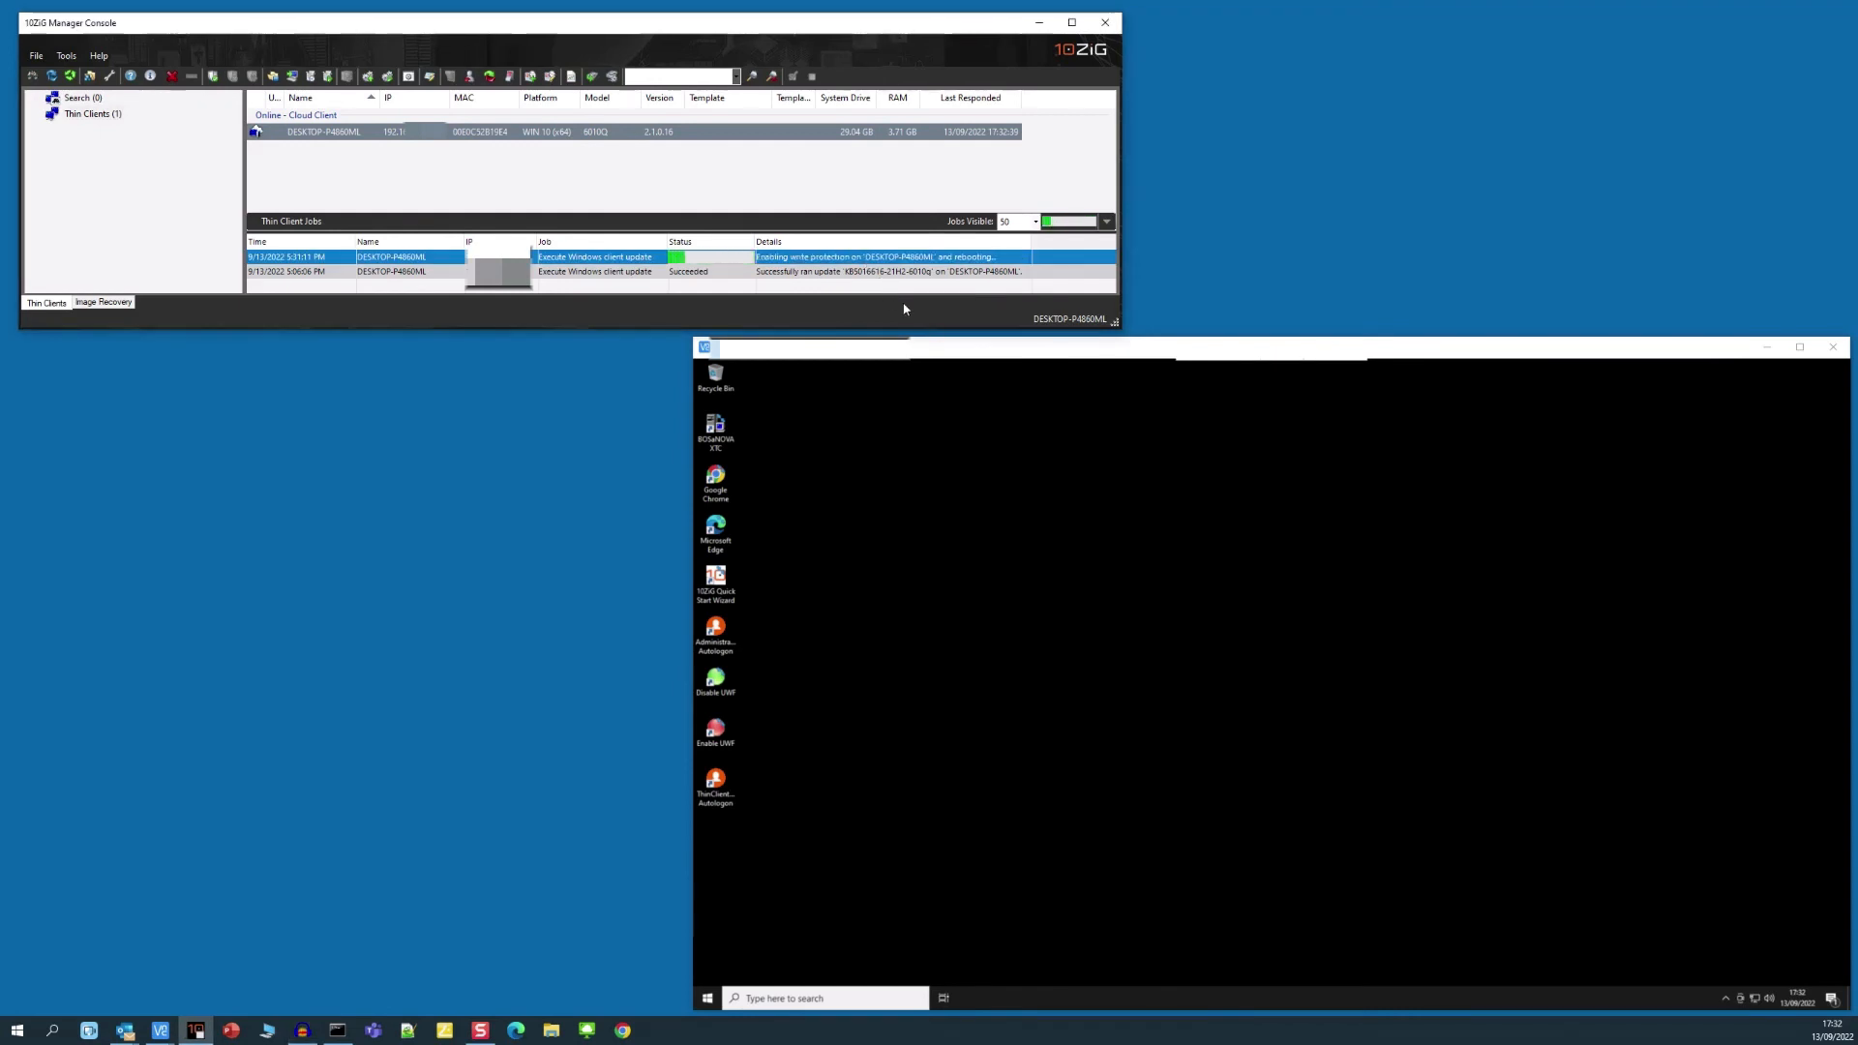
pyautogui.click(963, 354)
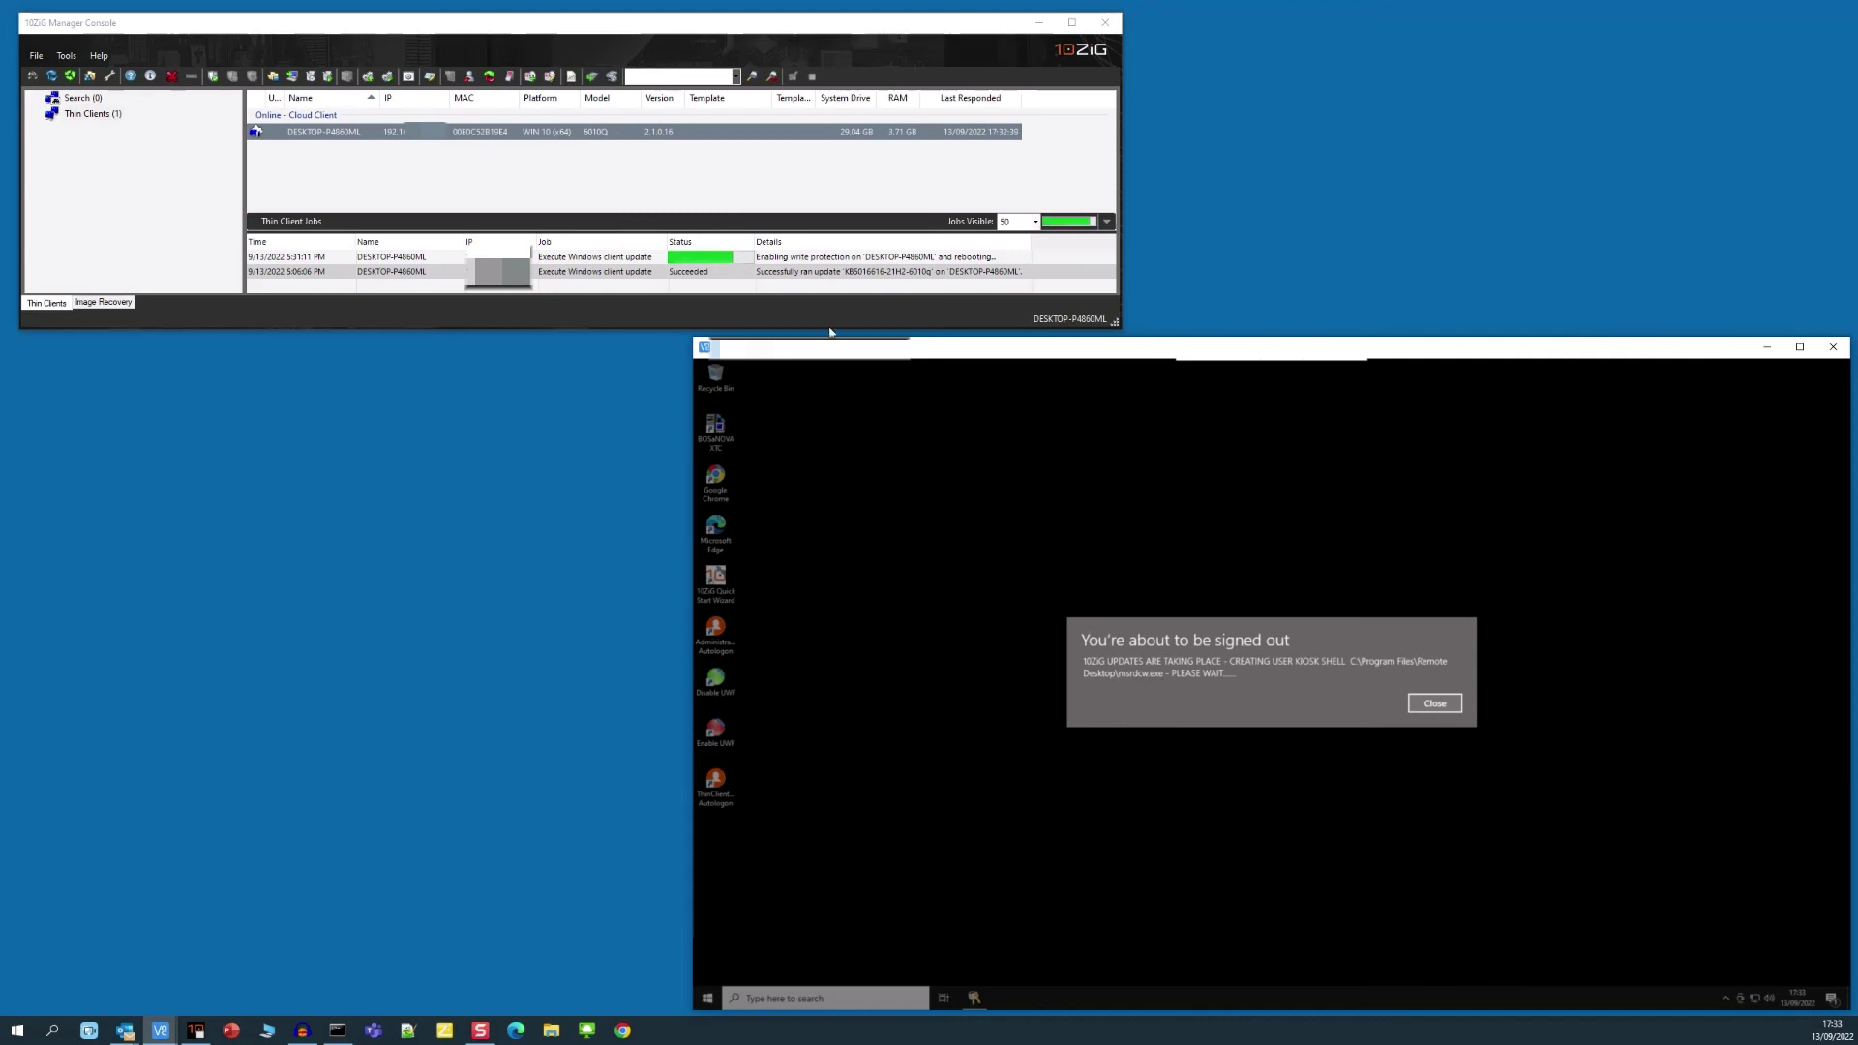
pyautogui.click(897, 259)
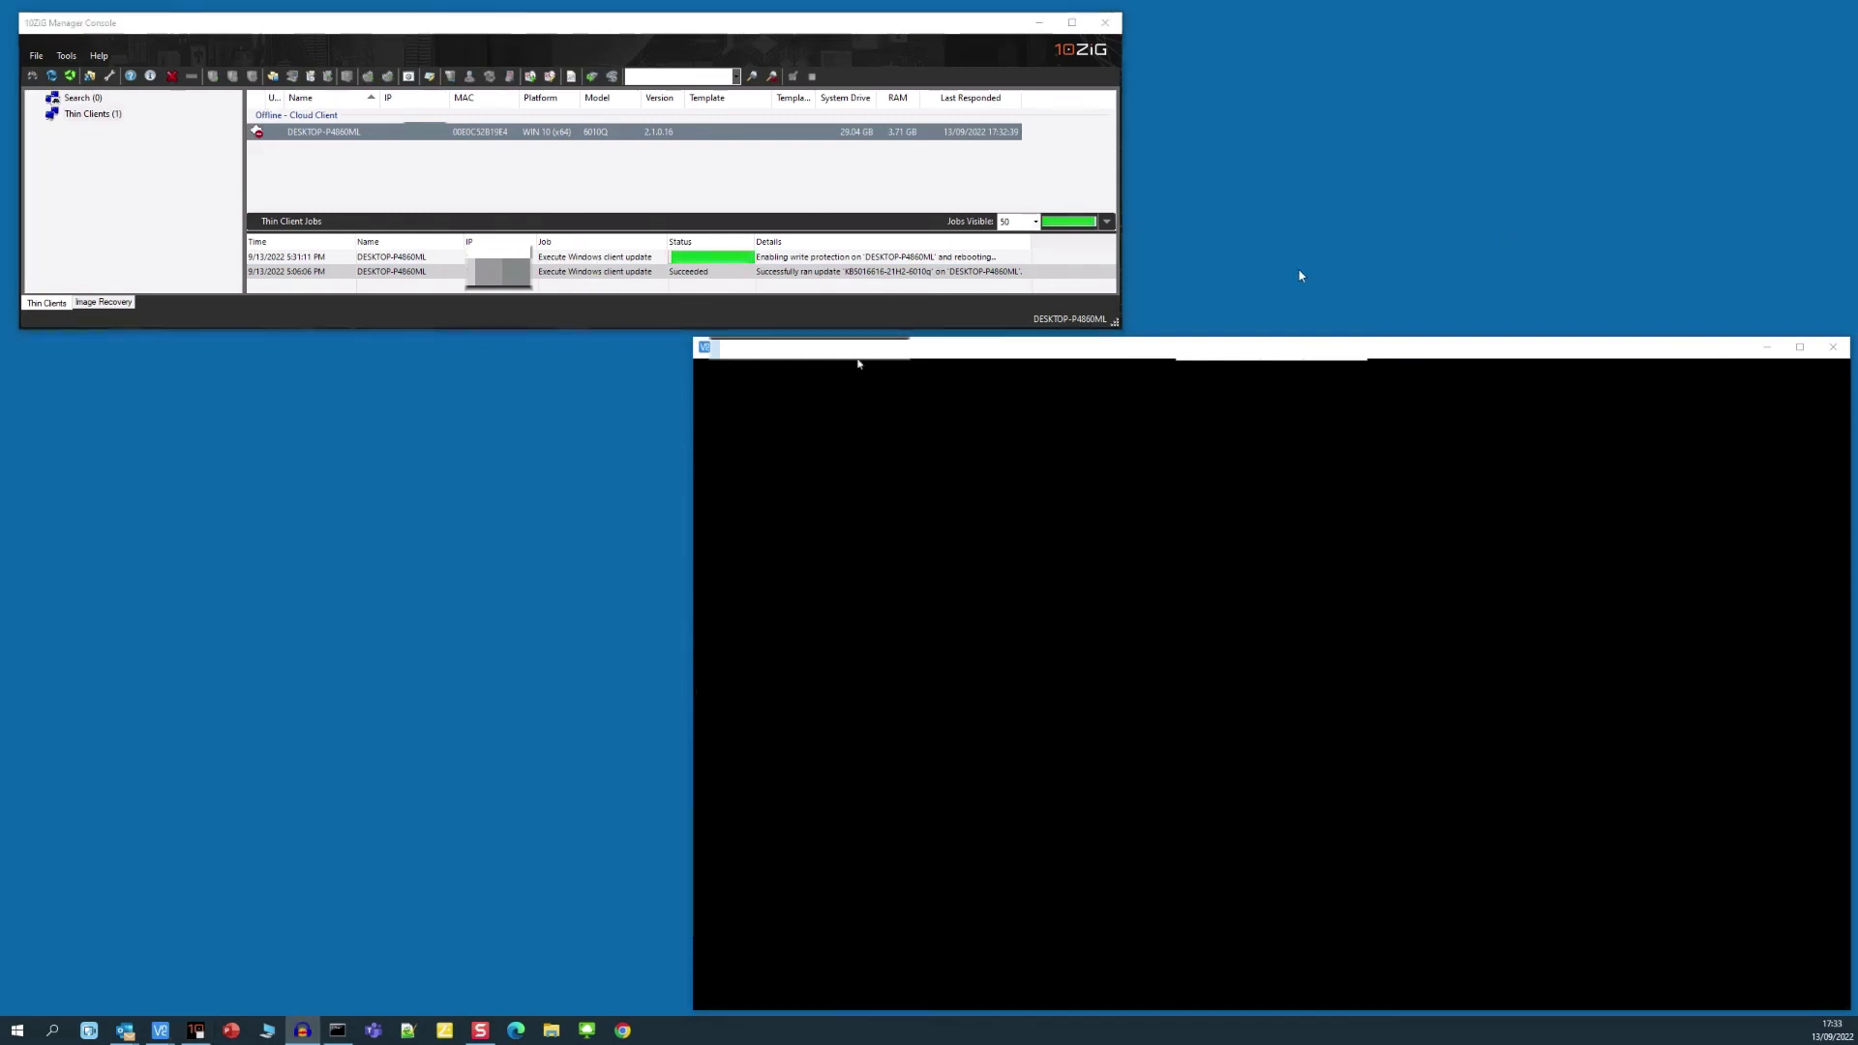
pyautogui.click(995, 527)
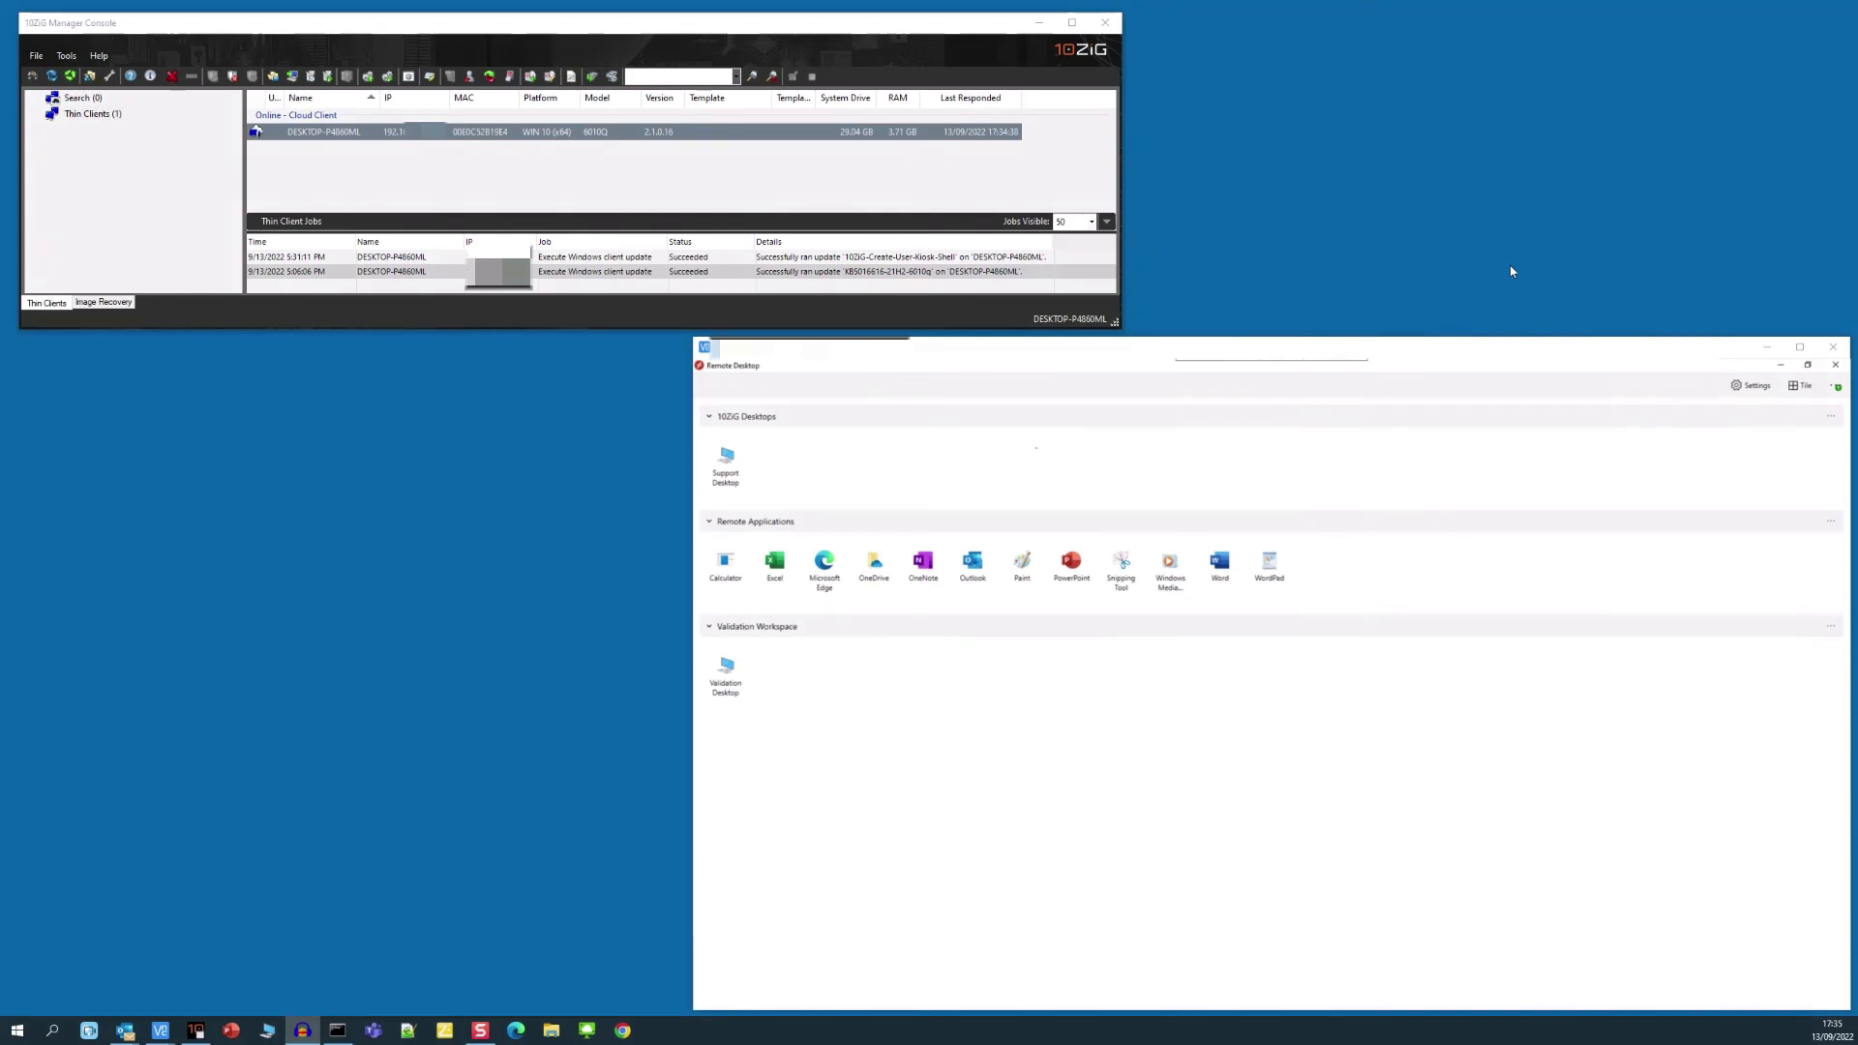
# Step: Connect to Support Desktop in the thin client's Remote Desktop kiosk app, submitting the account password
pyautogui.click(726, 462)
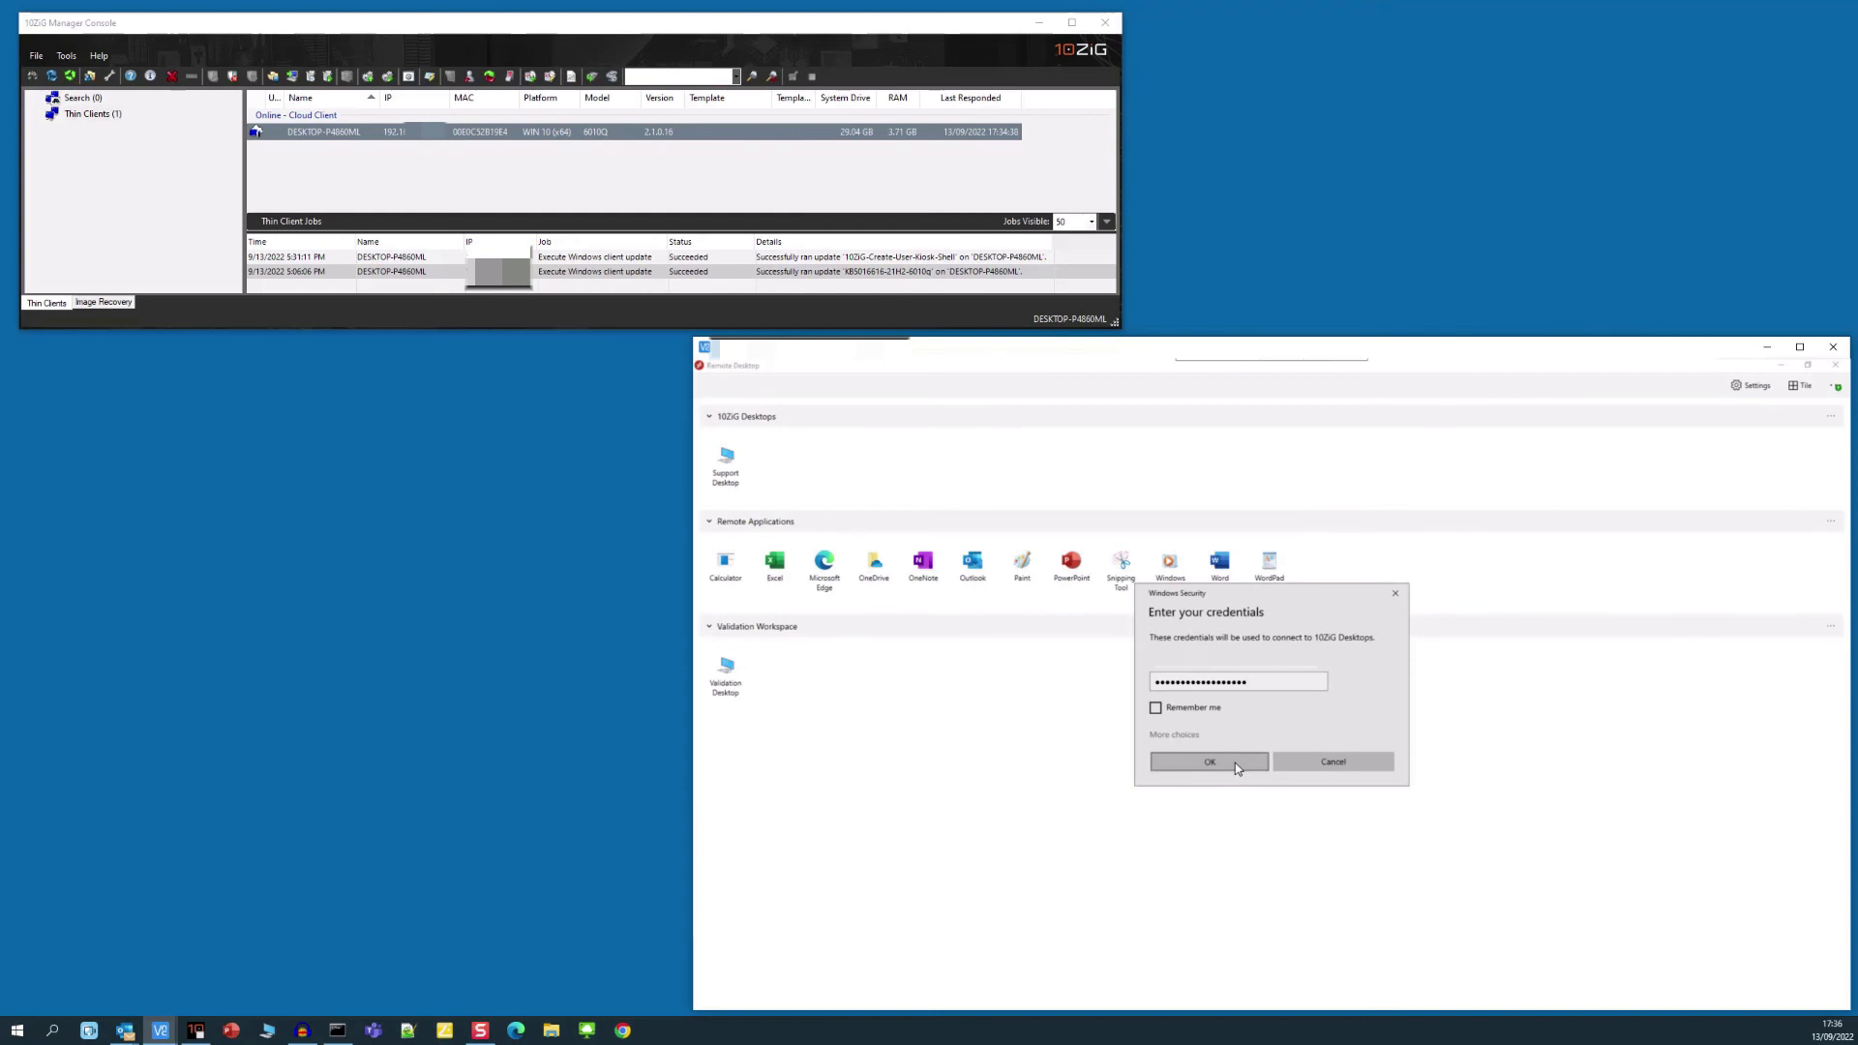
pyautogui.click(1209, 763)
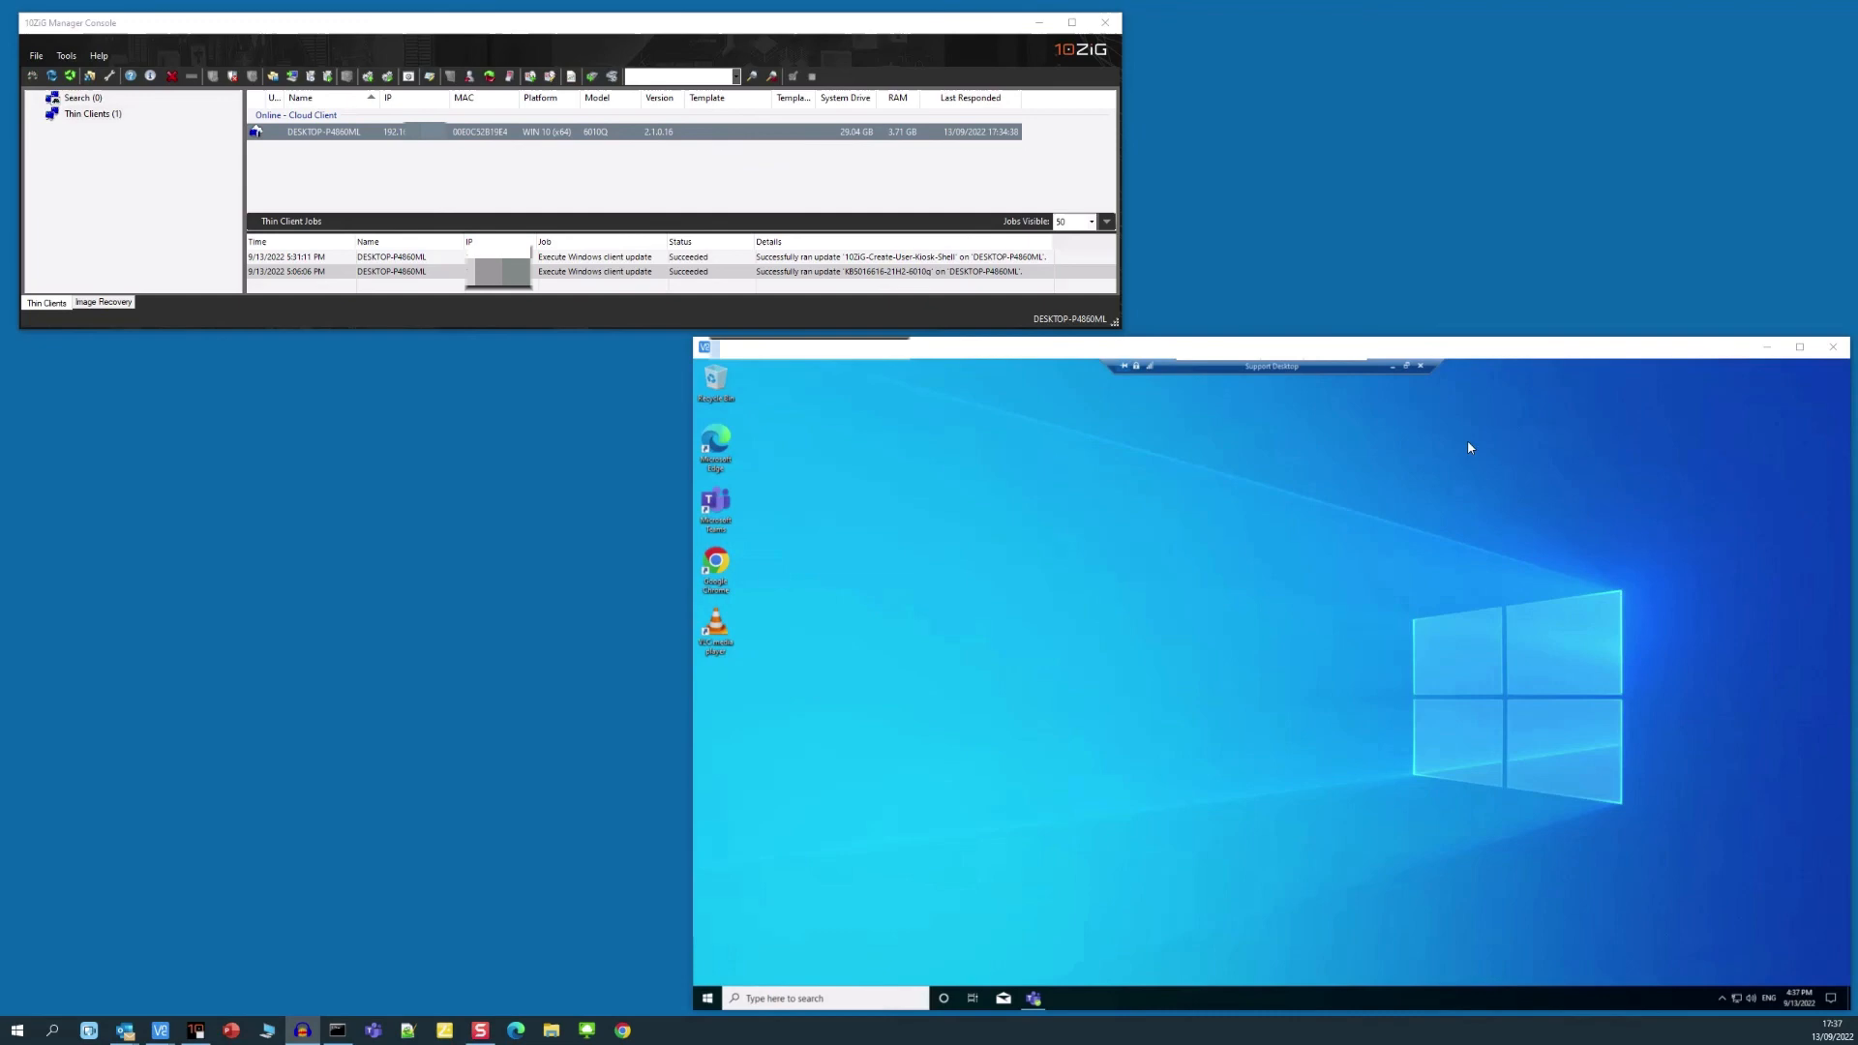
# Step: Disconnect the Support Desktop session and close the Remote Desktop kiosk app to test its restartshell action
pyautogui.click(1420, 365)
pyautogui.click(1311, 704)
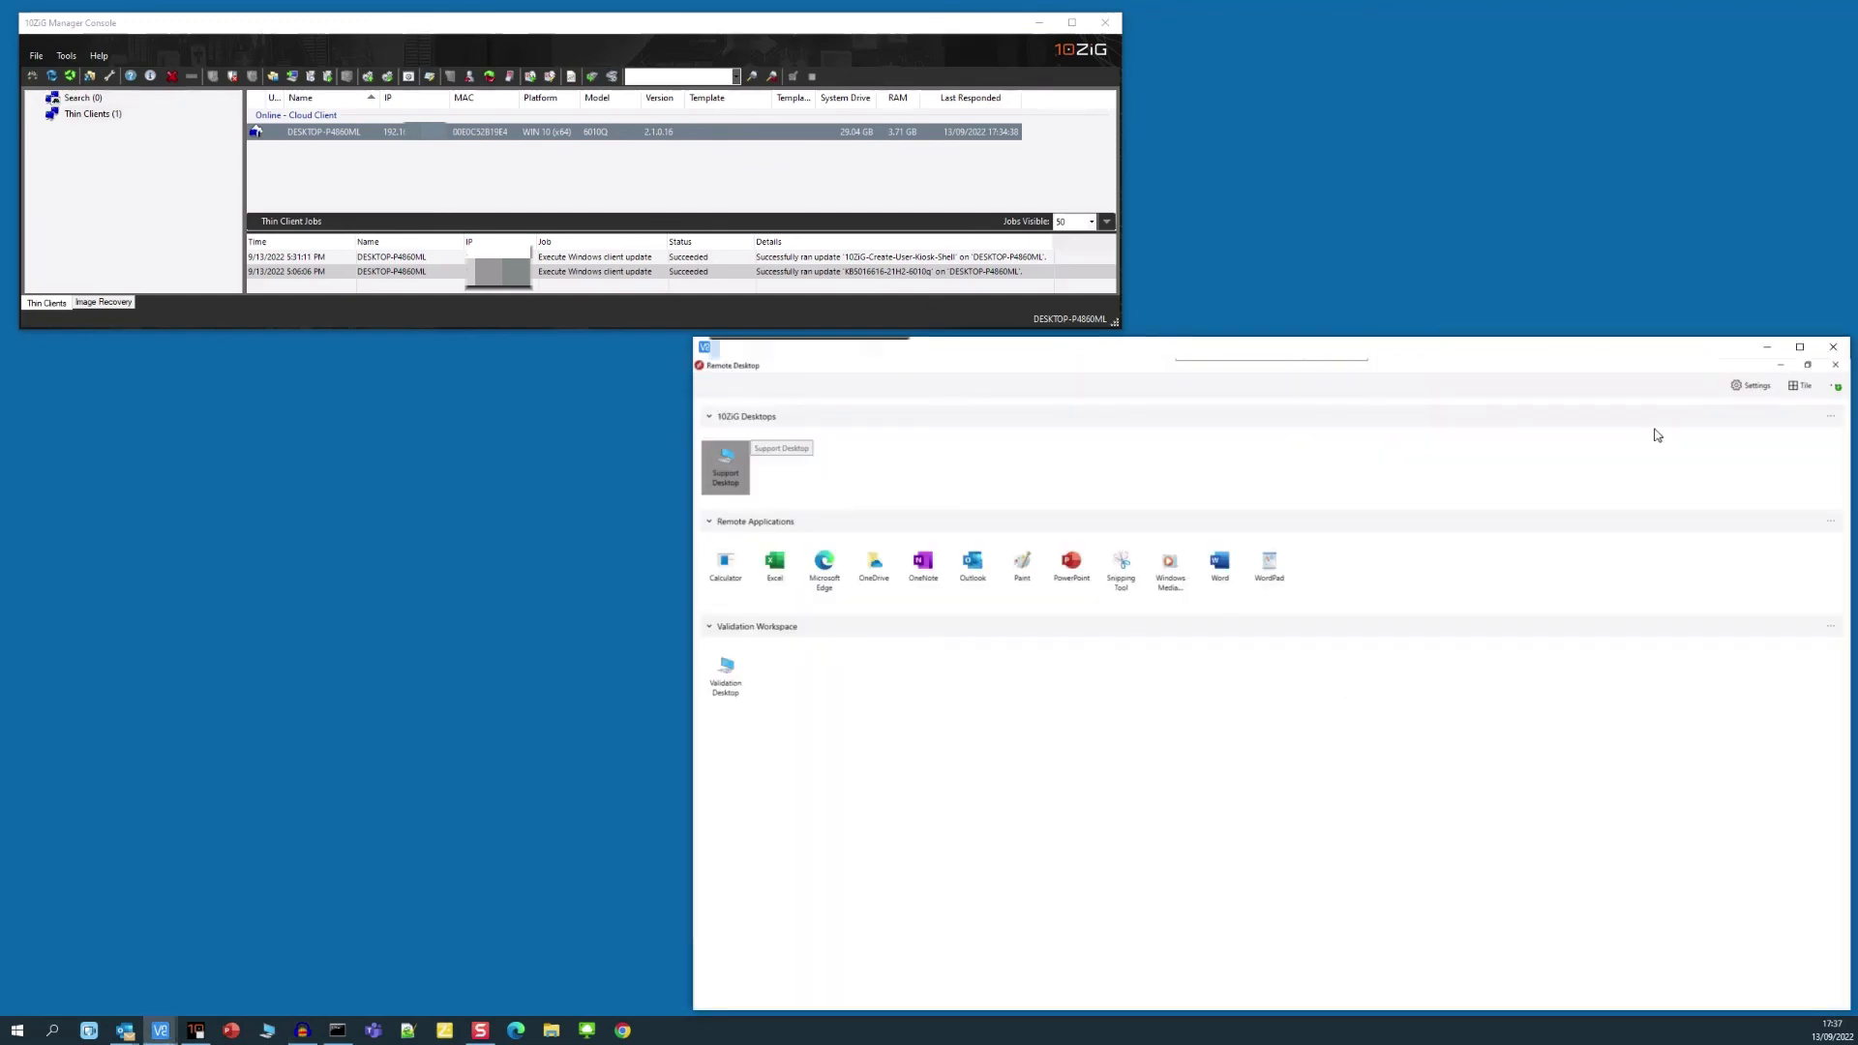
pyautogui.click(1835, 365)
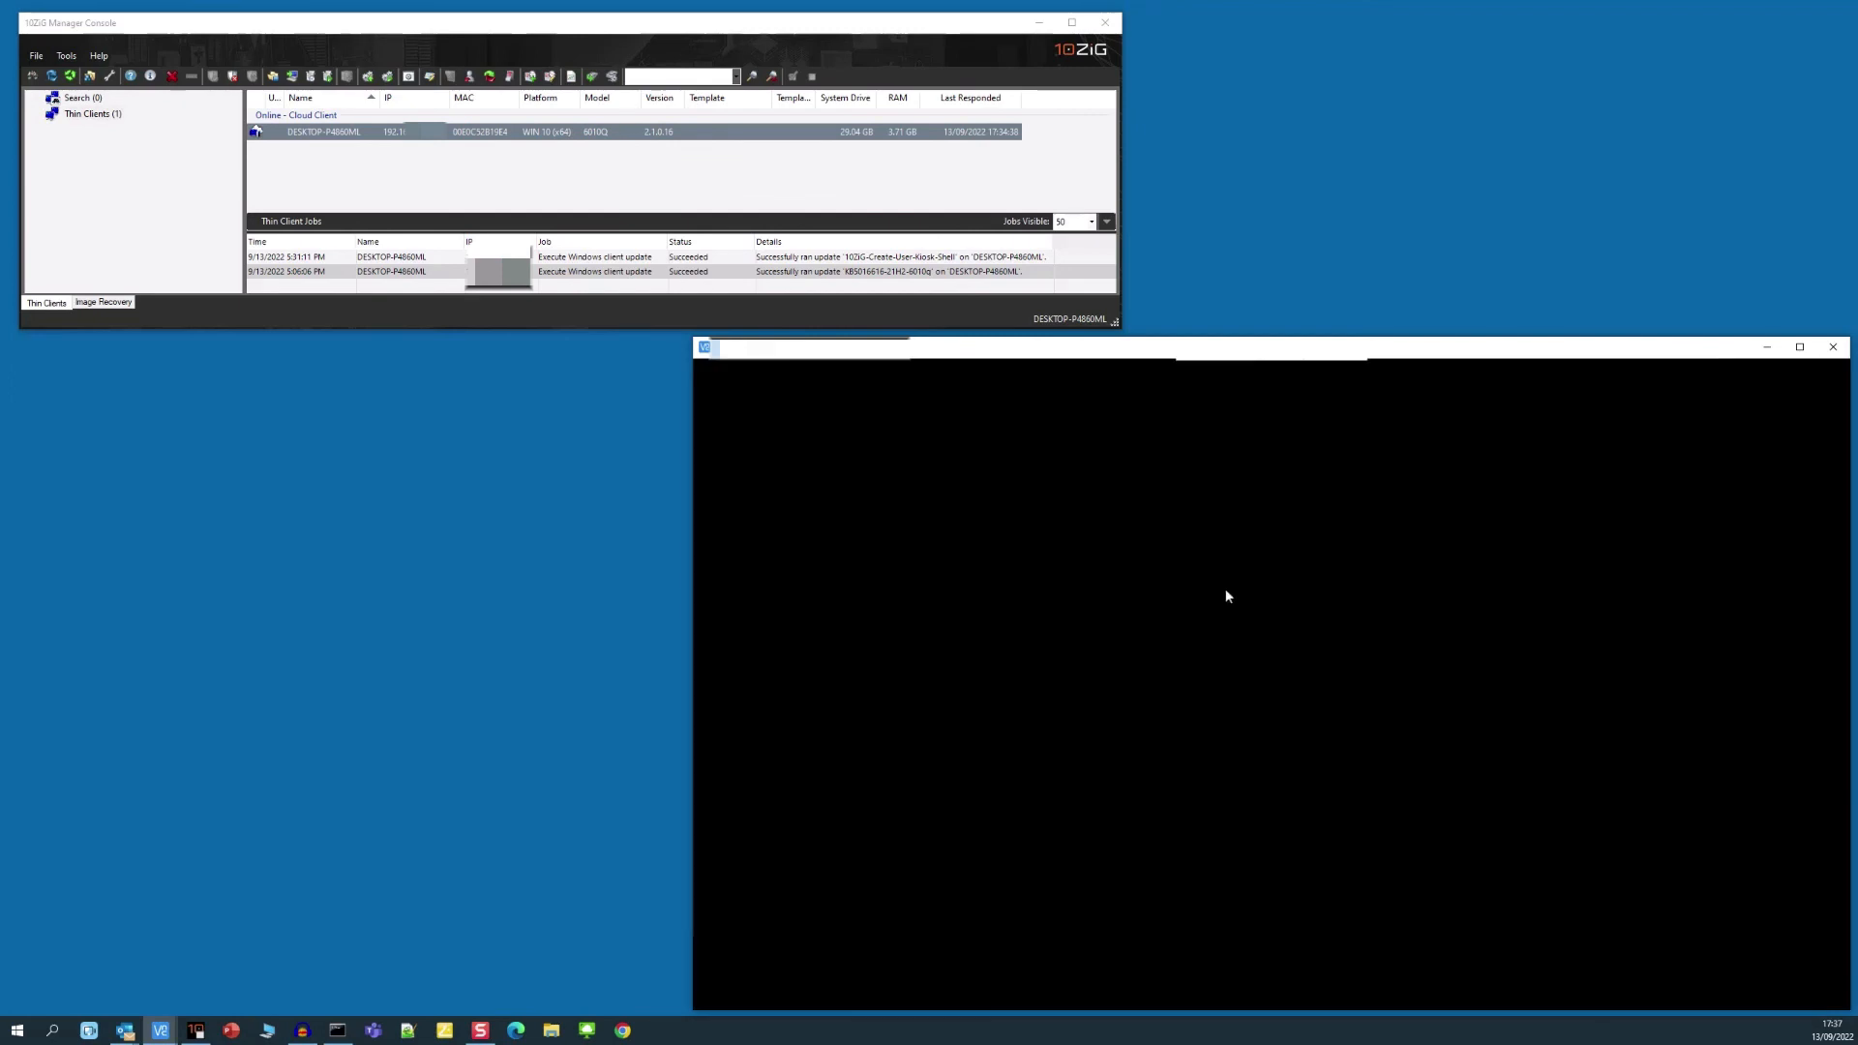